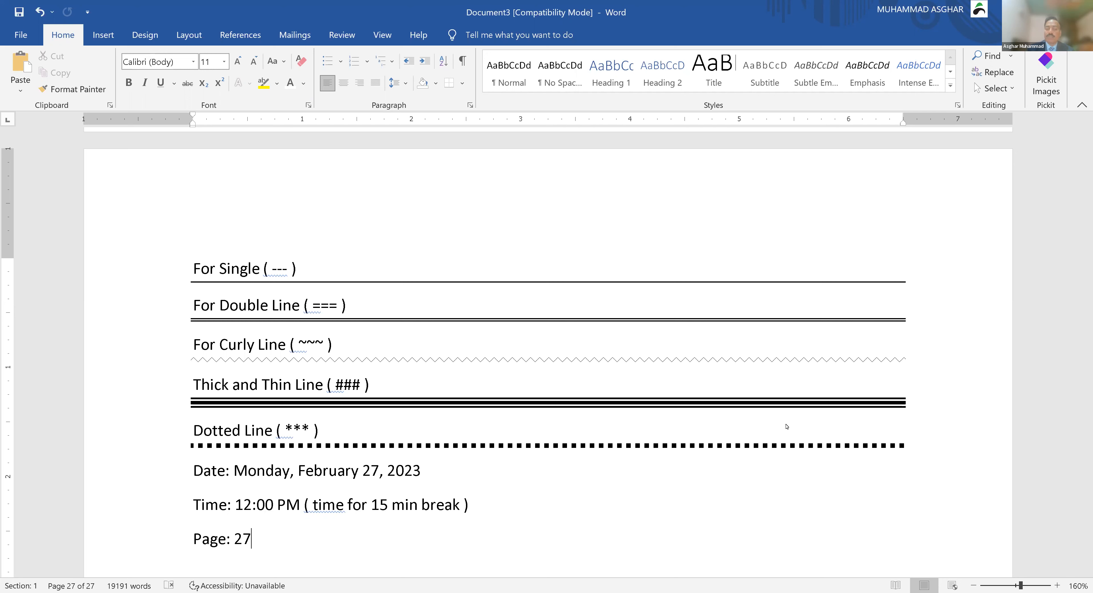
- Add "(Alt + Shit + D)" at the end of the Date line and copy that parenthesized text
scroll(786, 427, down, 3)
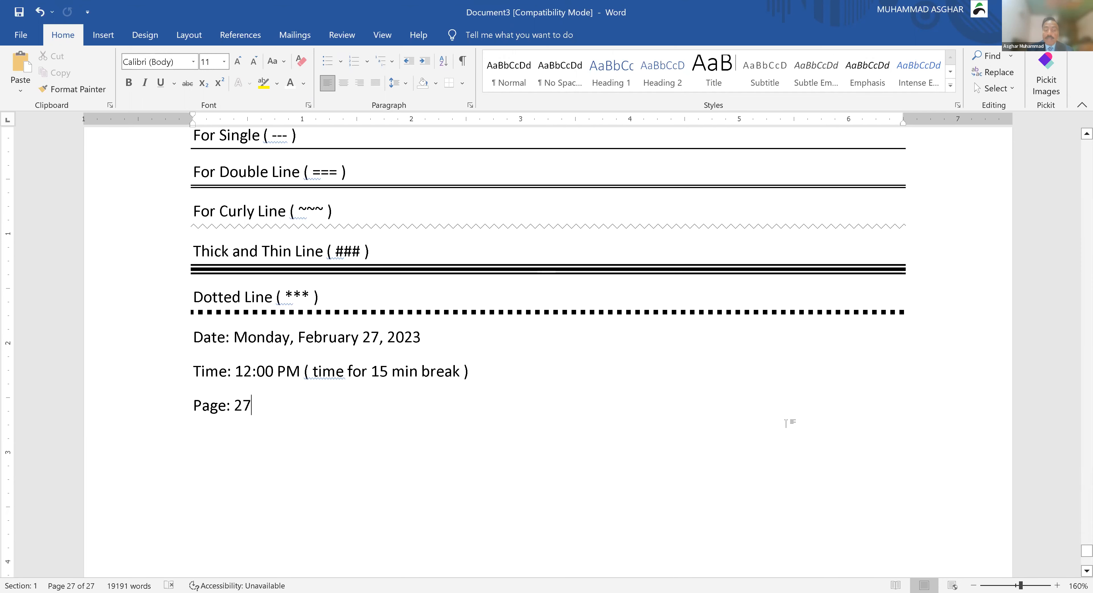
key(Return)
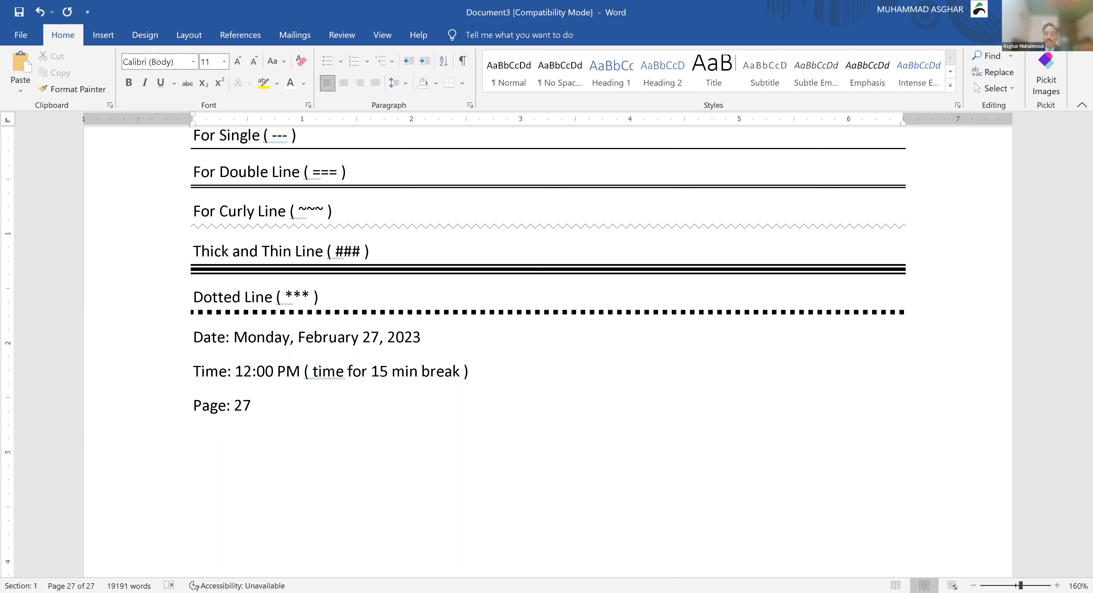
click(529, 342)
text(()
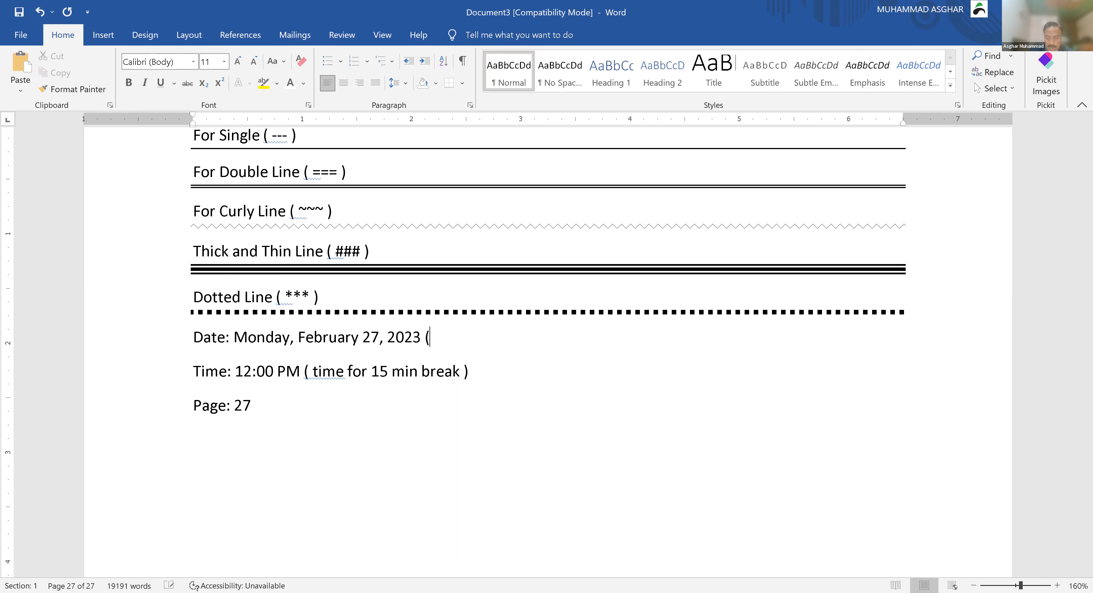
text(Alt + Shit + D))
key(ctrl+shift+Left)
key(ctrl+shift+Left)
key(ctrl+shift+Left)
key(ctrl+shift+Left)
key(ctrl+shift+Left)
key(ctrl+shift+Left)
key(ctrl+c)
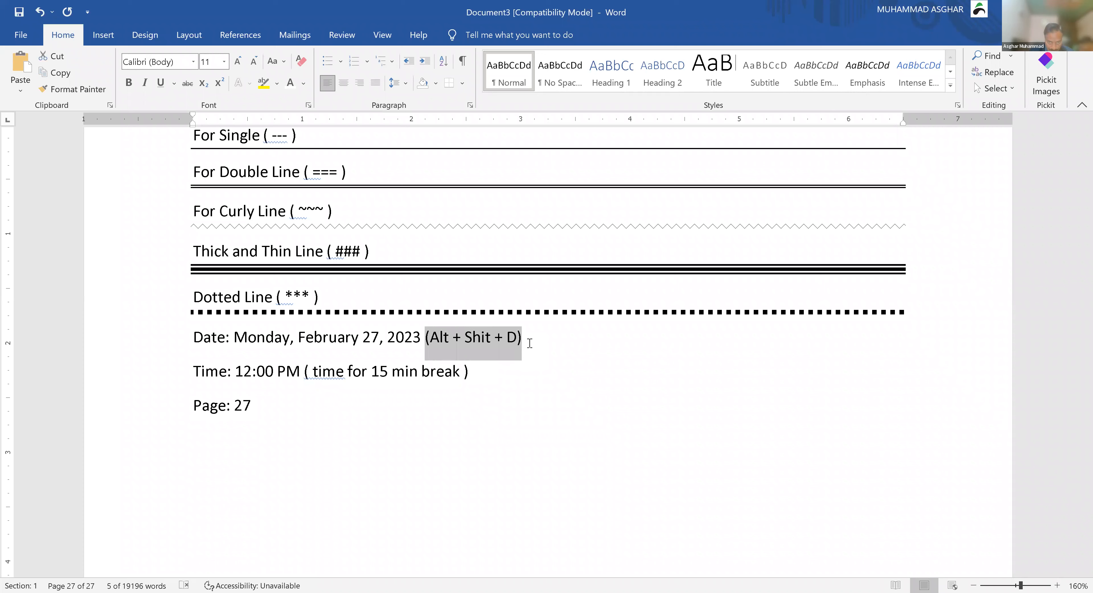
- Replace the Time line's "( time for 15 min break )" note with the copied text, changed to "(Alt + Shit + T)"
key(Down)
key(ctrl+shift+Left)
key(ctrl+shift+Left)
key(ctrl+shift+Left)
key(ctrl+shift+Left)
key(ctrl+shift+Left)
key(ctrl+shift+Left)
key(ctrl+shift+Left)
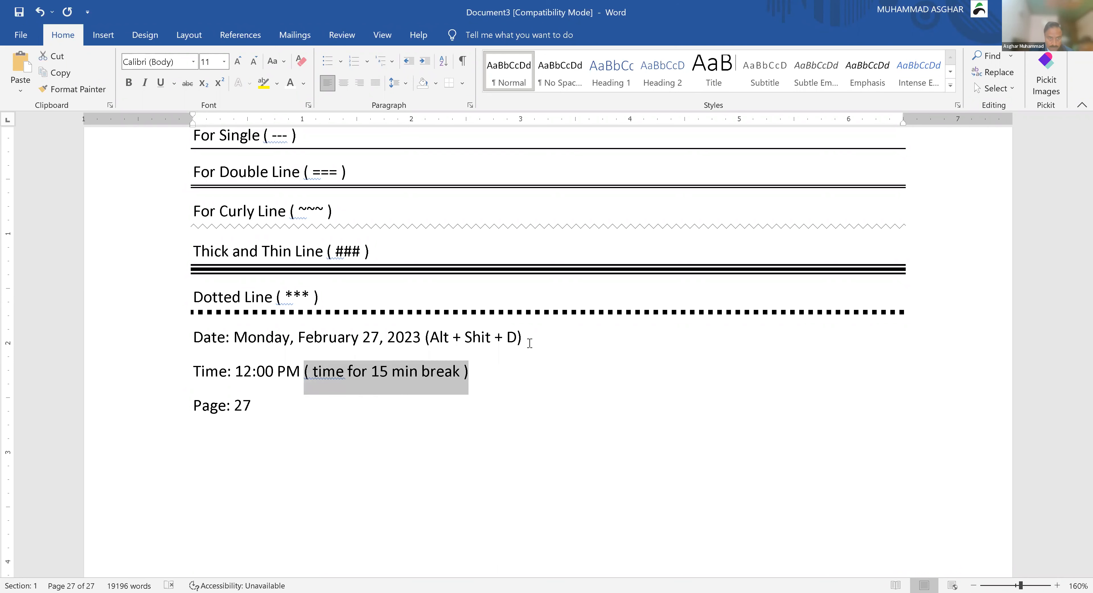
key(ctrl+v)
key(Left)
key(shift+Left)
text(T)
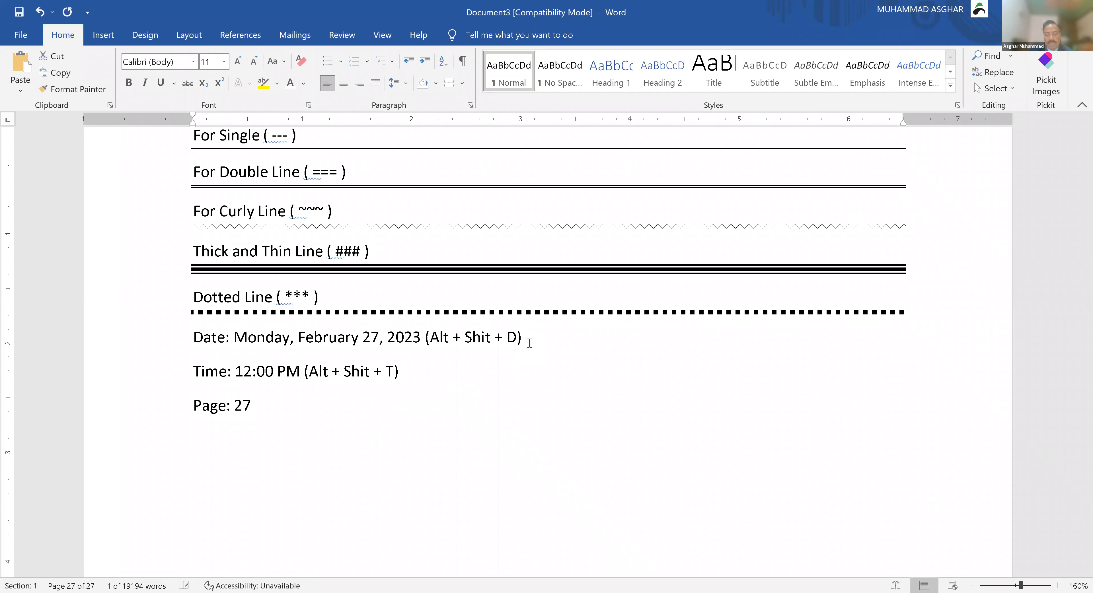
- Paste the copied text at the end of the Page line and change it to "(Alt + Shit + P)"
key(Down)
key(ctrl+v)
key(Left)
key(shift+Left)
text(P)
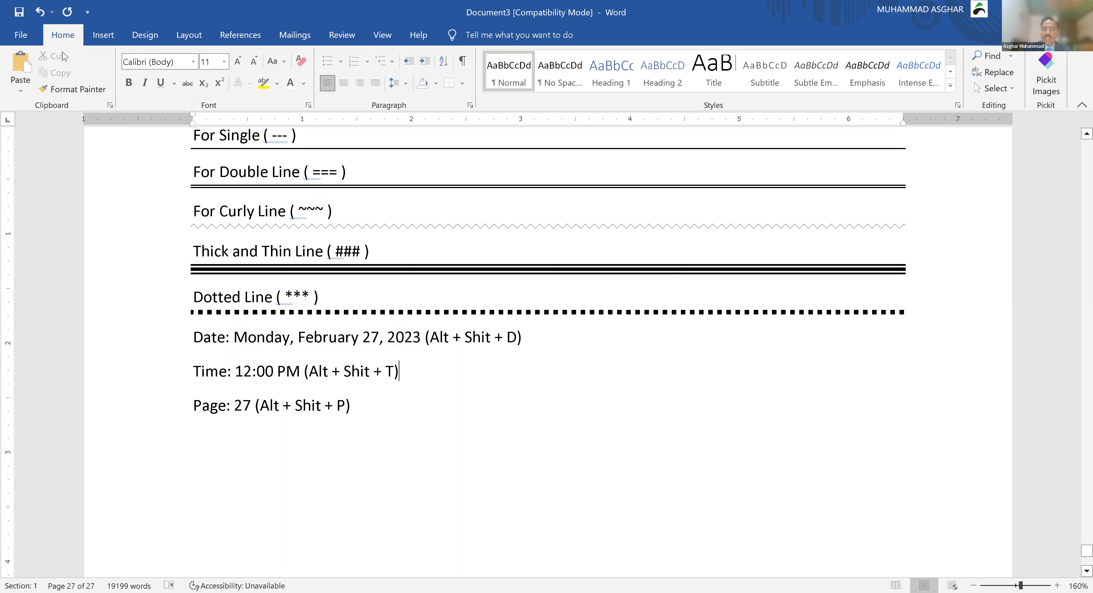
- Make 27-Feb-23 the default English (United States) date format and insert the date at the end of the Time line
click(102, 38)
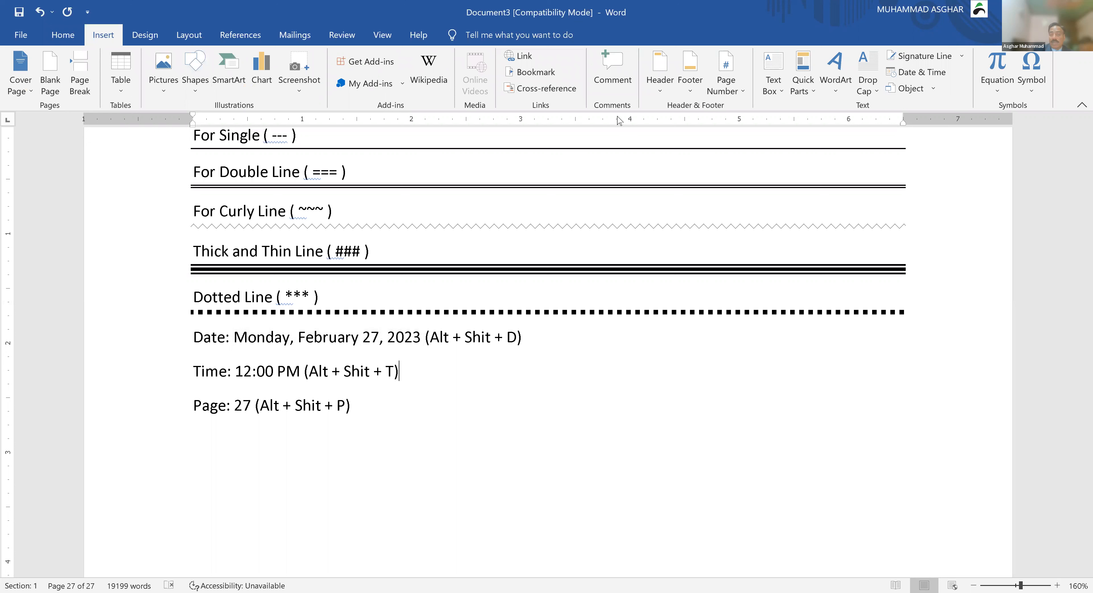
click(920, 74)
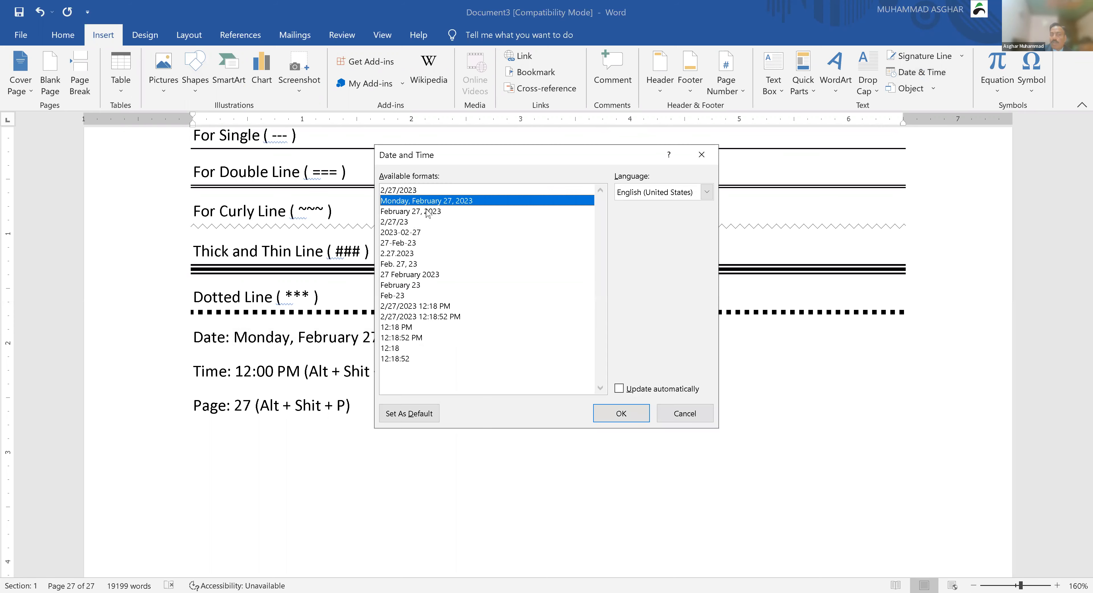
click(427, 214)
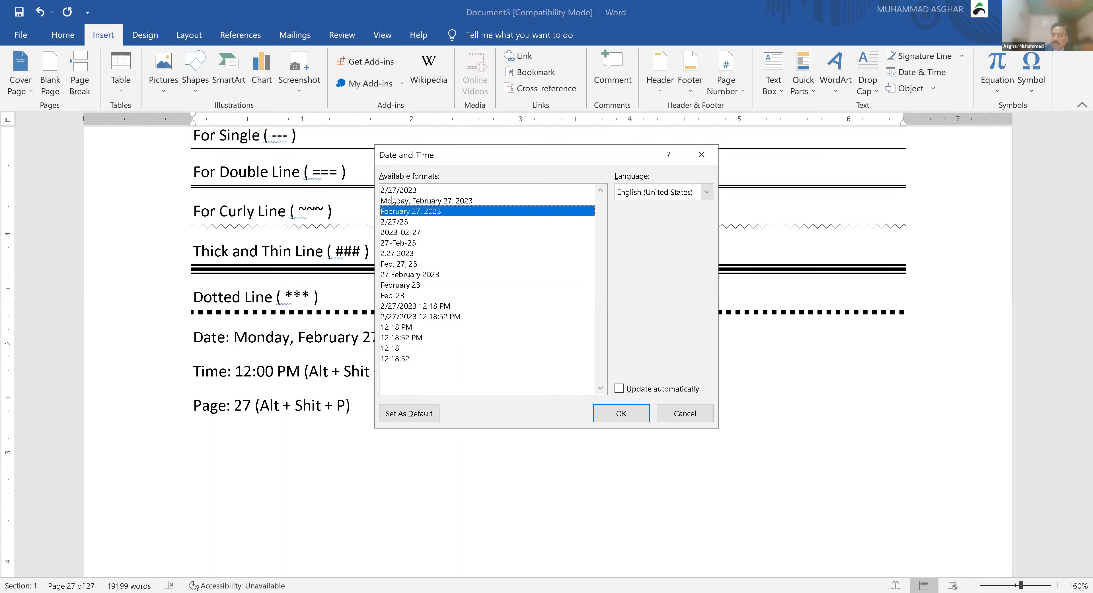
click(397, 223)
click(400, 244)
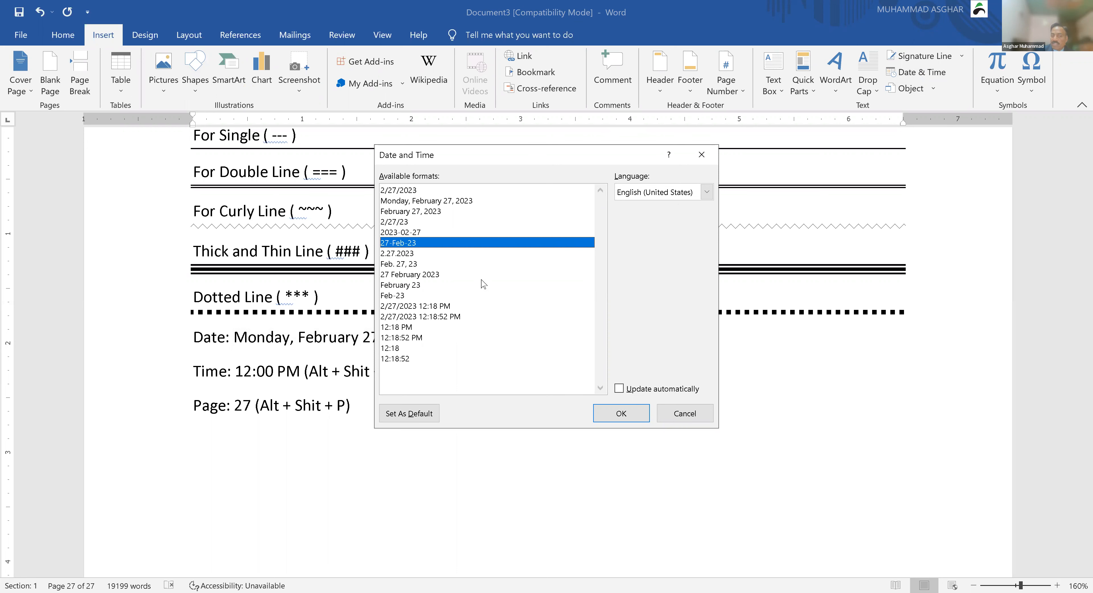
click(411, 415)
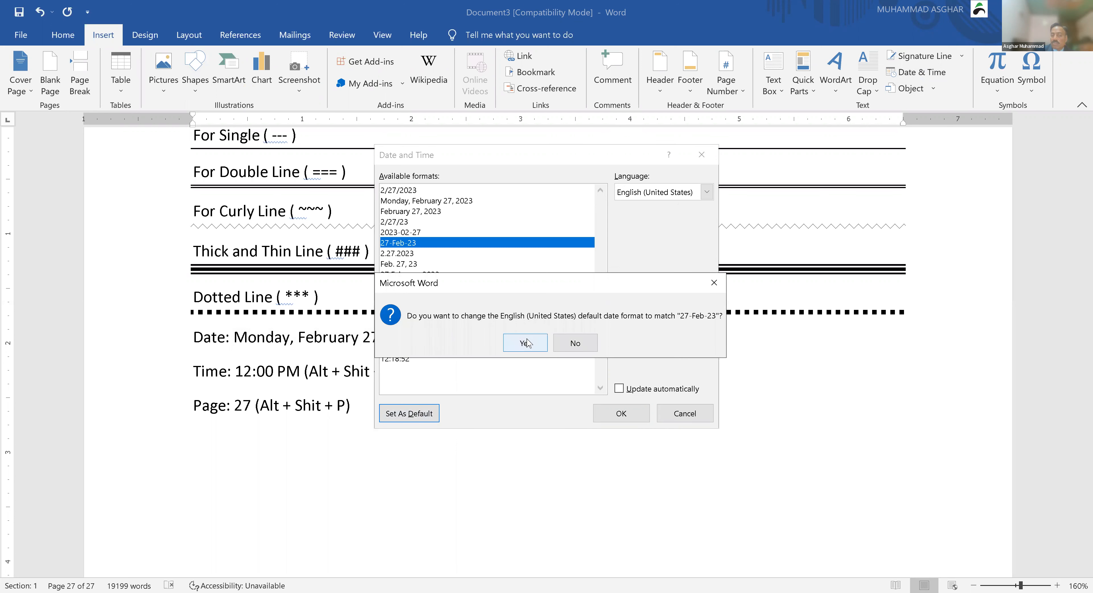
click(526, 343)
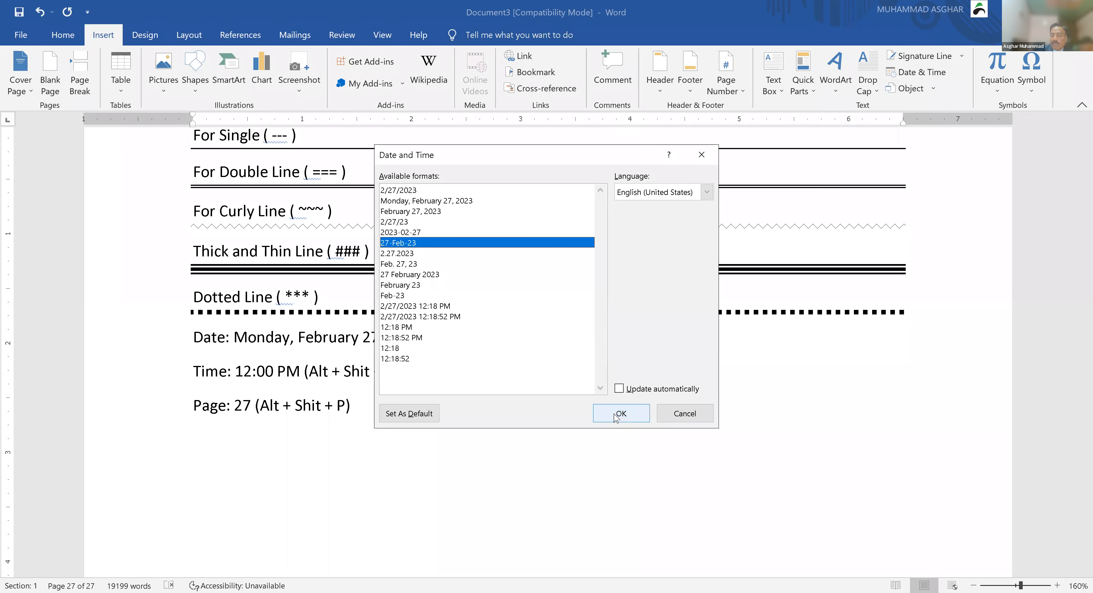
click(619, 413)
- Delete the date just inserted at the end of the Time line
key(BackSpace)
key(BackSpace)
key(BackSpace)
key(BackSpace)
key(BackSpace)
key(BackSpace)
key(BackSpace)
key(BackSpace)
key(BackSpace)
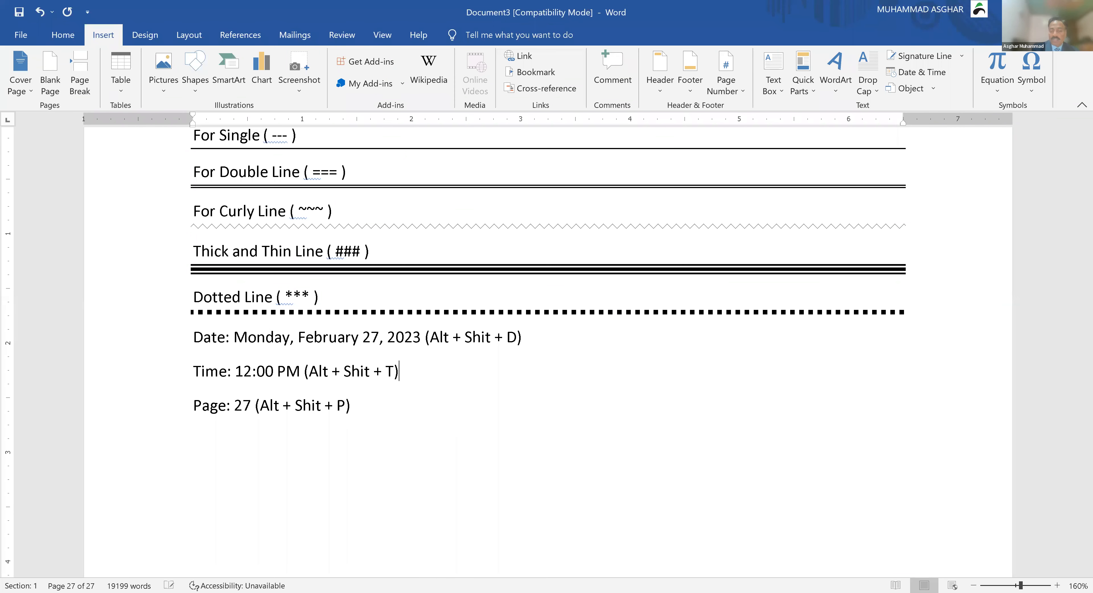
- Insert the current date in the default format on the line below the Page line
key(Down)
key(Down)
key(alt+shift+d)
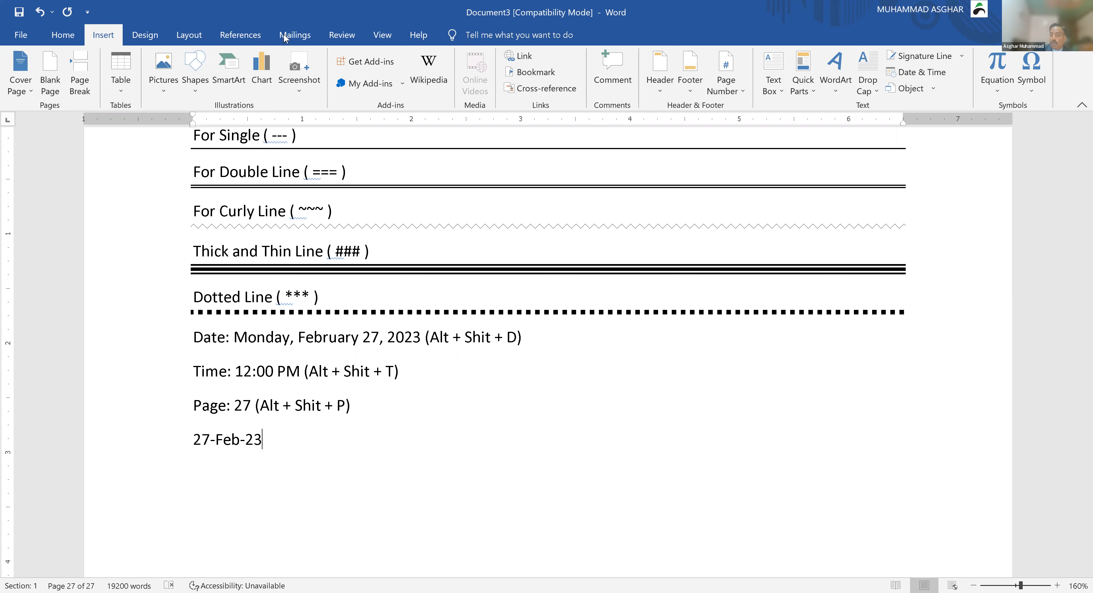
click(917, 72)
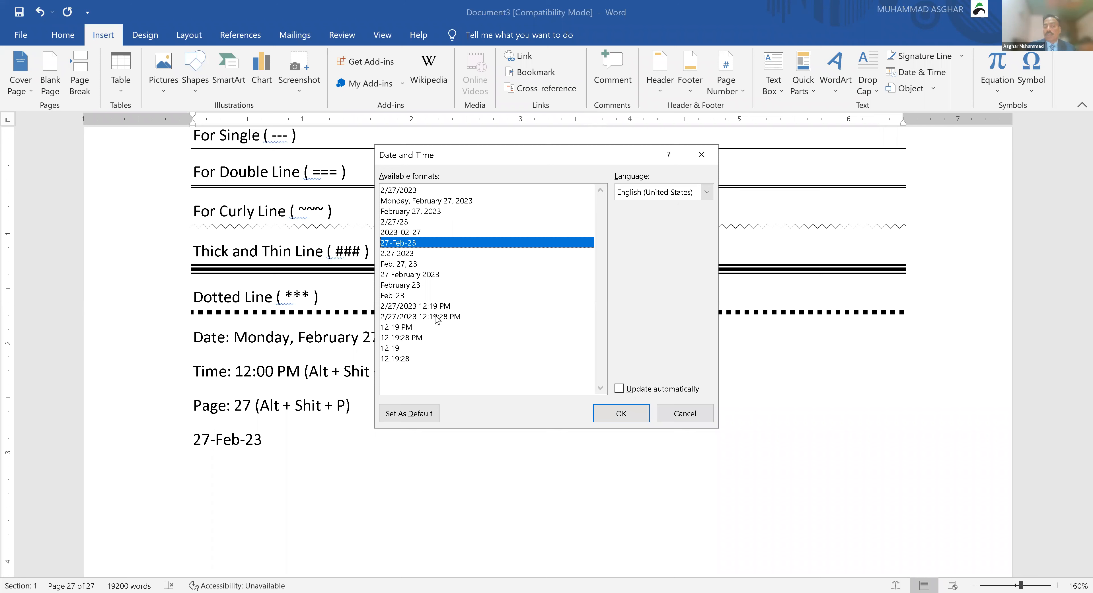
click(438, 317)
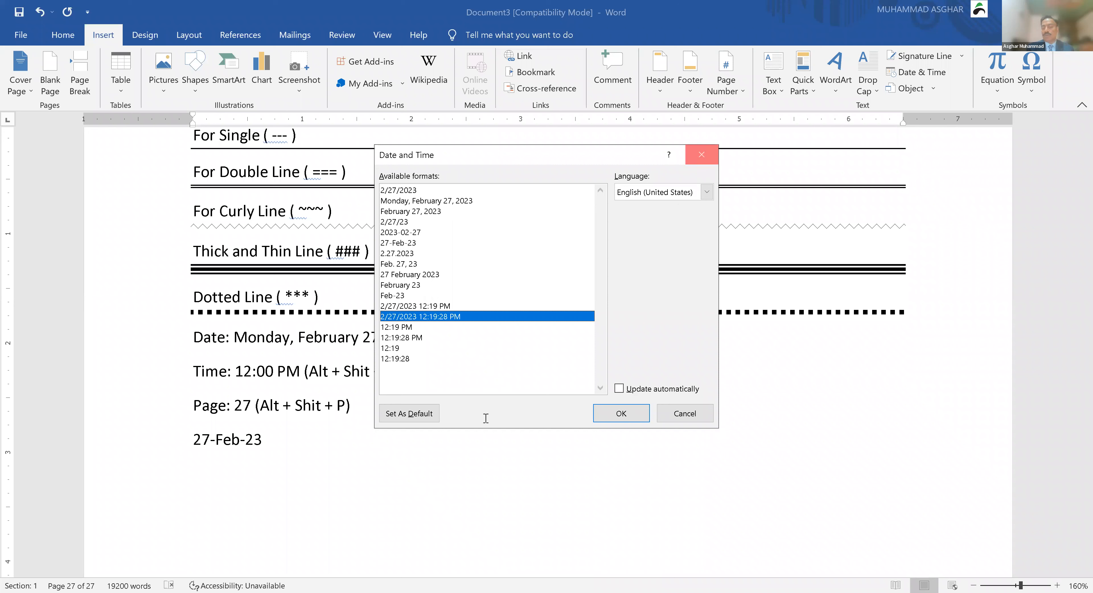
key(Escape)
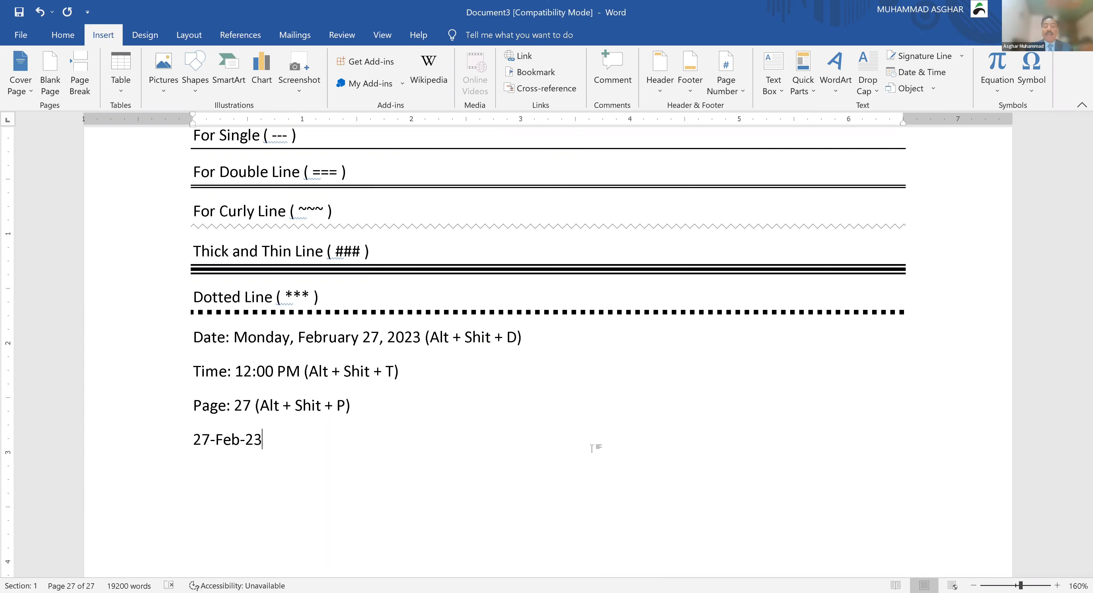
- Add several blank lines below the inserted date to leave space for a new section
key(Return)
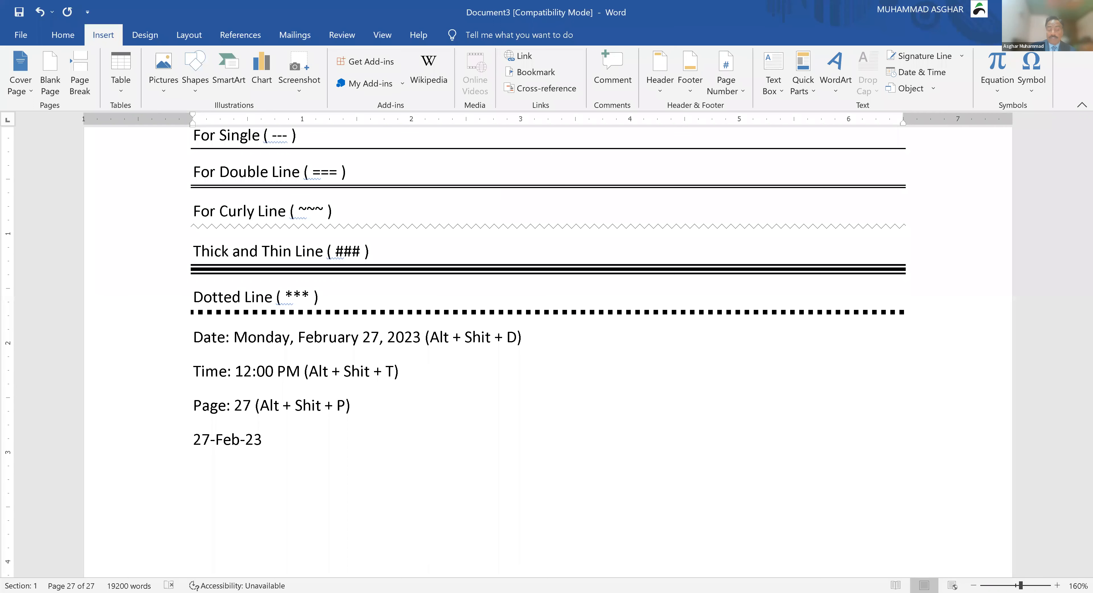
key(Return)
key(Return)
key(Return)
key(Return)
key(Return)
key(Return)
key(Return)
key(Return)
key(Return)
key(Return)
key(Return)
key(Return)
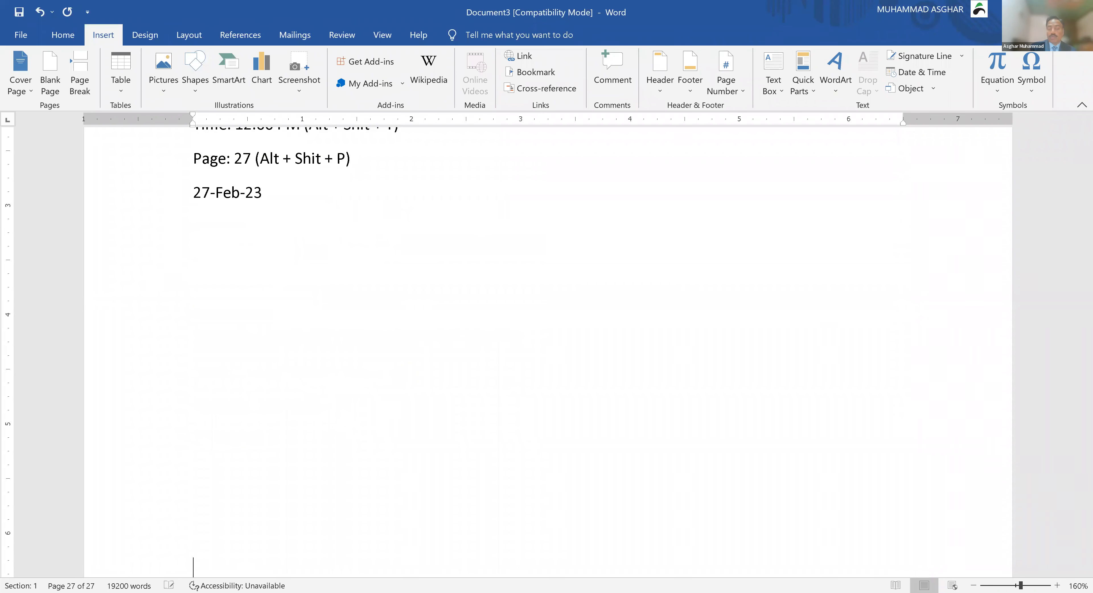
key(BackSpace)
key(BackSpace)
key(BackSpace)
key(BackSpace)
key(BackSpace)
key(BackSpace)
key(BackSpace)
key(BackSpace)
key(BackSpace)
key(BackSpace)
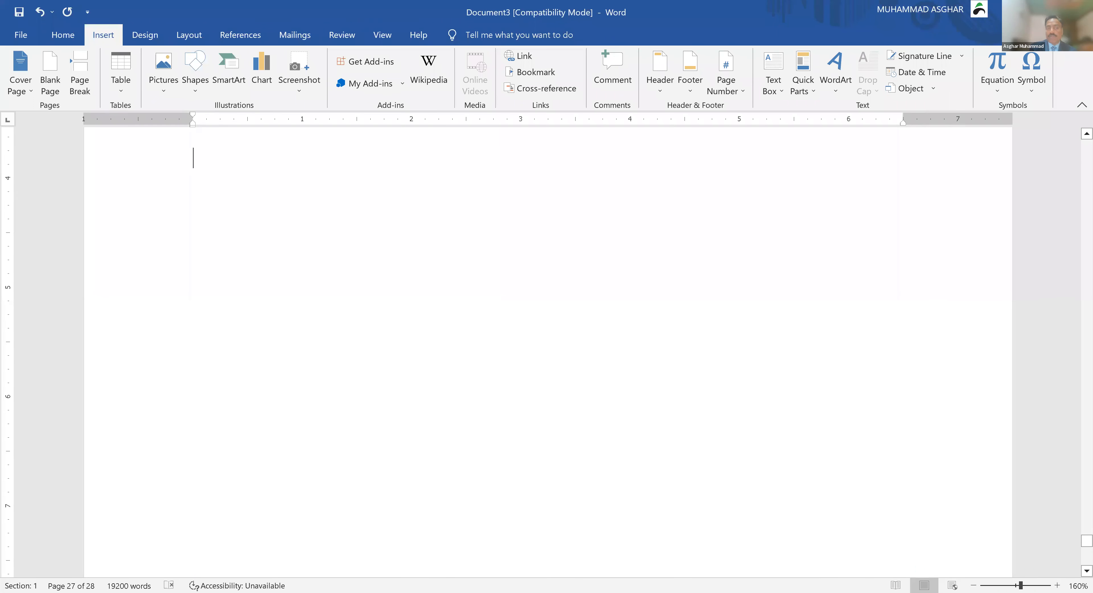
- Enter the heading "Fraction:" and, on the line below it, "Half : ½"
text(F)
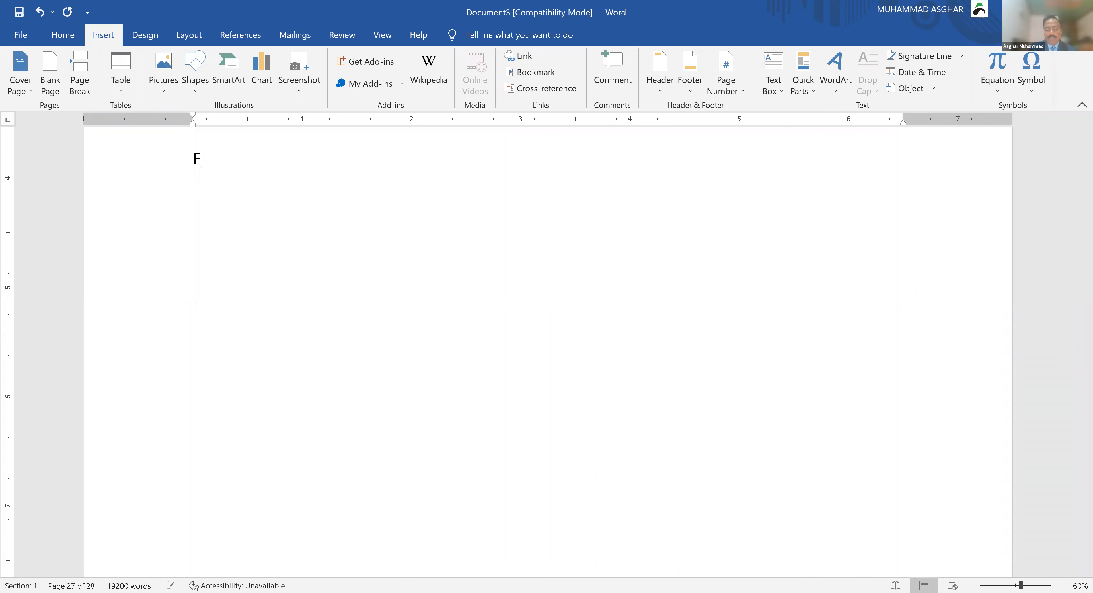
text(raction:)
key(Return)
text(Ha)
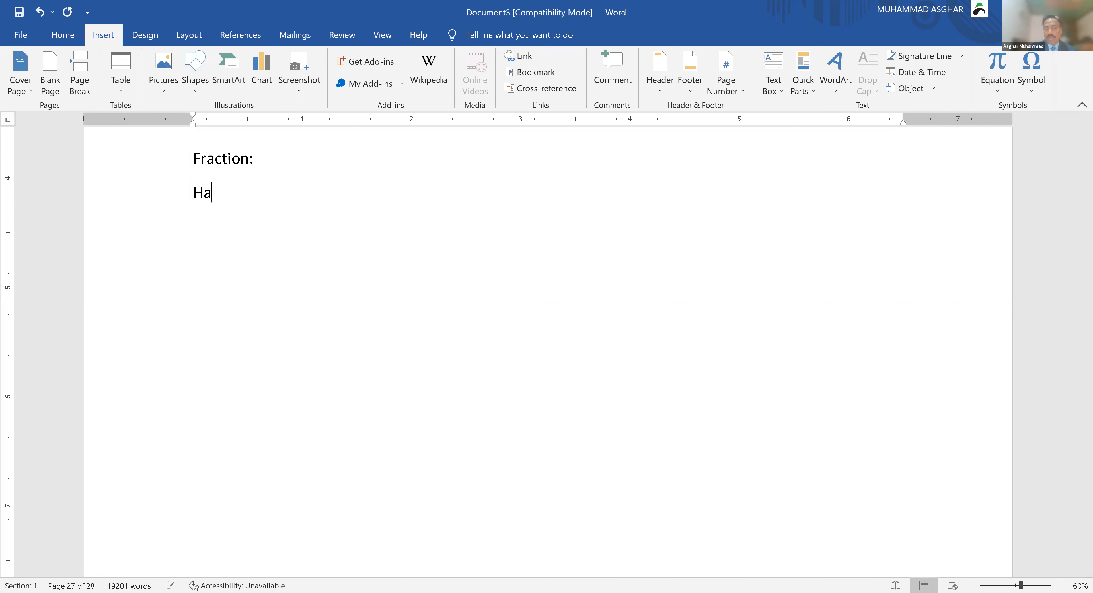
text(lf : 1/2)
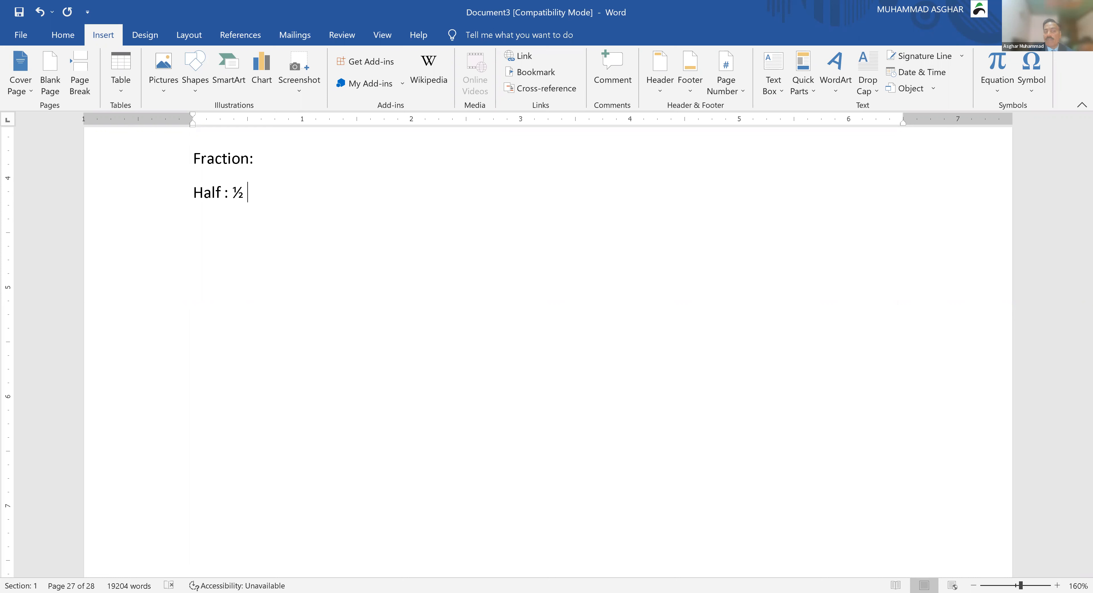
- Add the lines "Quarter: ¼" and "¾" below the Half line, leaving a blank line after them
key(Return)
text(Q)
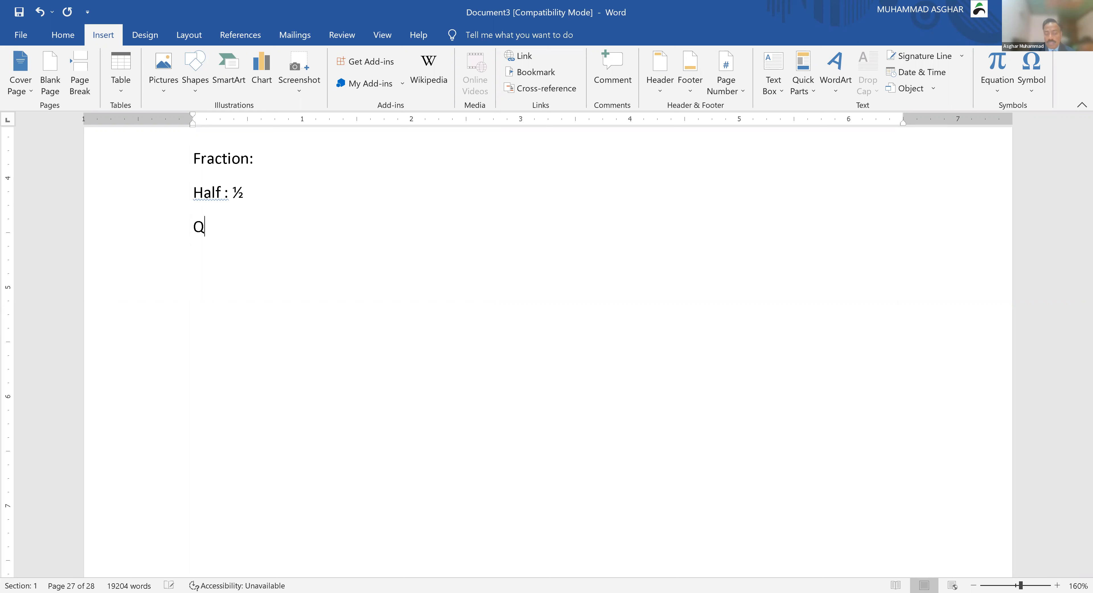
text(uarter: 3/4)
key(BackSpace)
key(BackSpace)
key(BackSpace)
text(1)
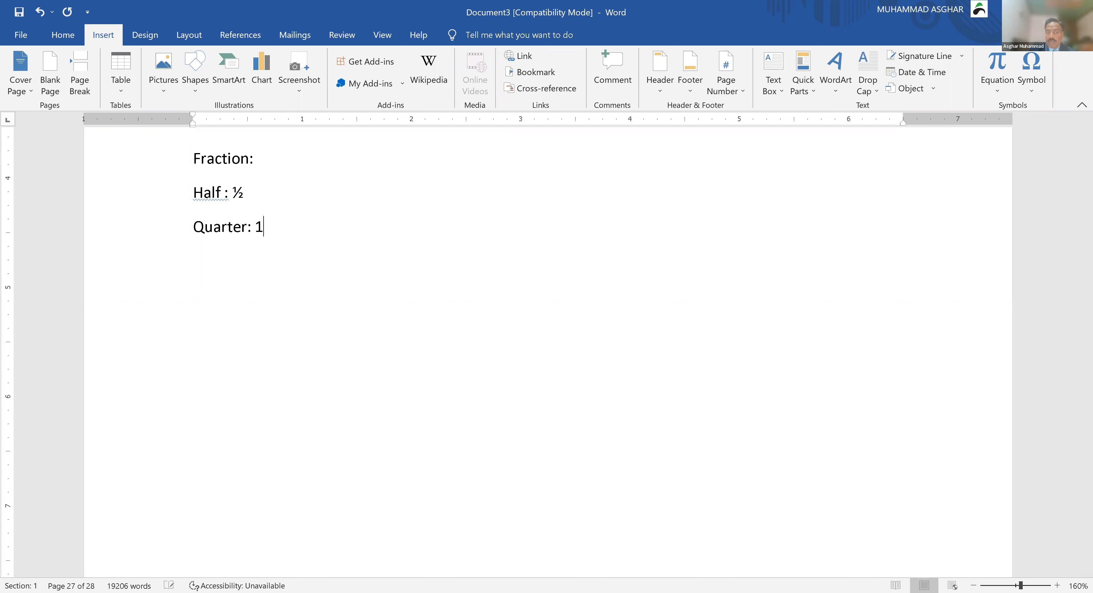
text(/4)
key(Return)
text(3/4)
key(Return)
key(Return)
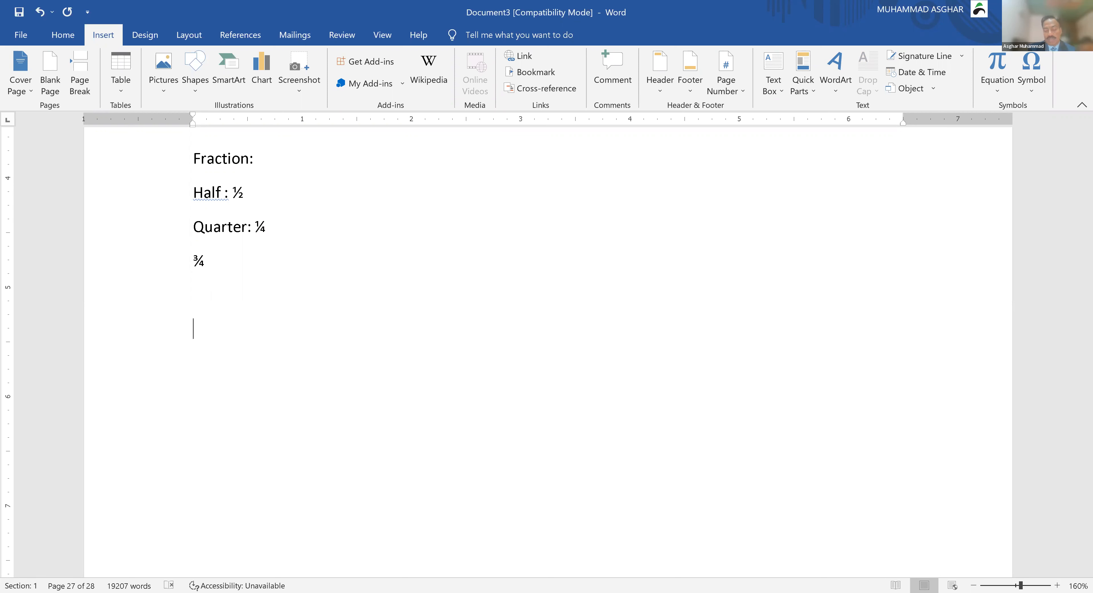
- Write "0.5 → ½" on its own line, with an autocorrected right arrow between the decimal and the fraction
text(0.5 )
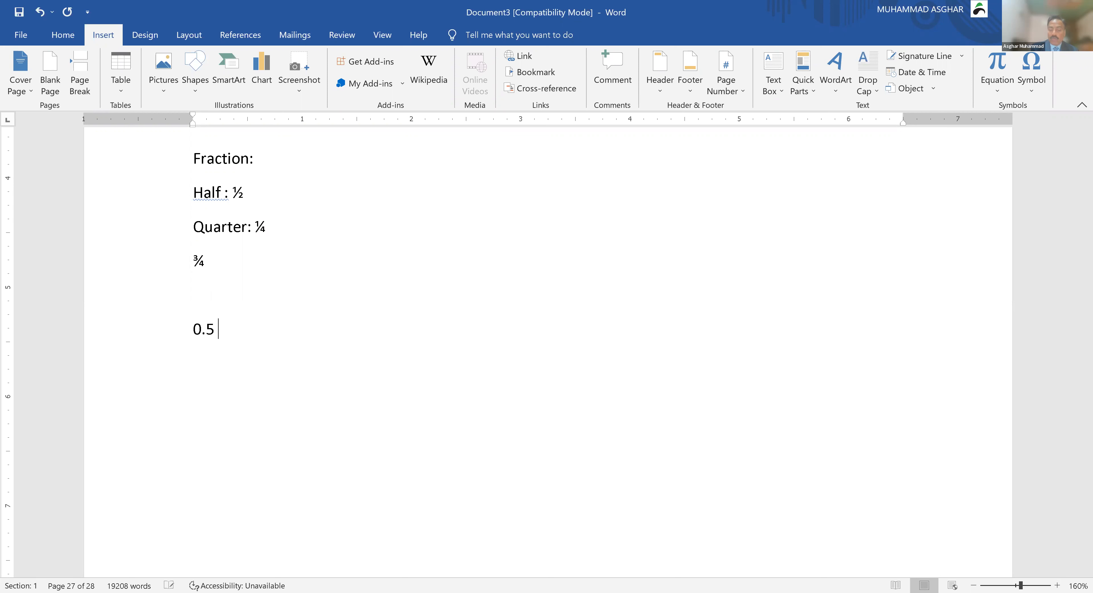
text( 1/2)
key(Left)
key(Left)
text(-->)
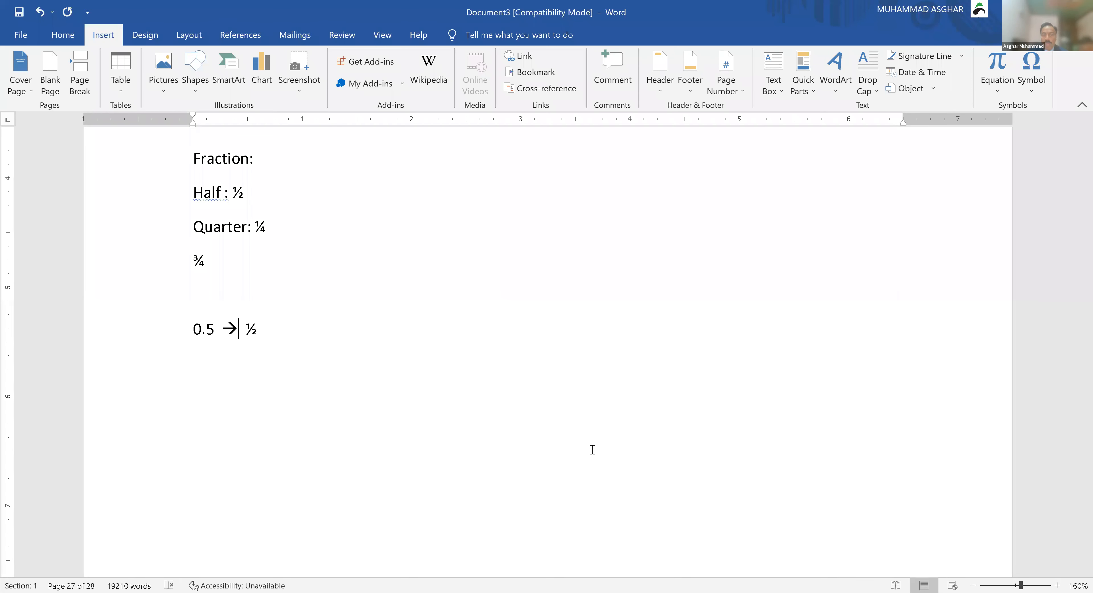
key(Right)
key(Right)
key(Return)
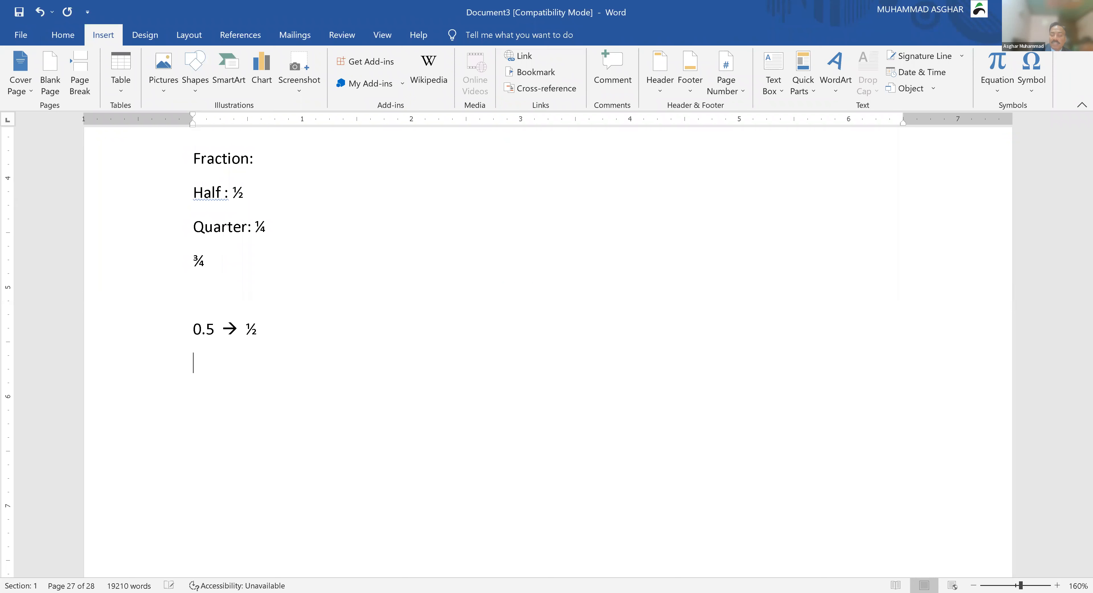
- Write "½ ← 0.5" on the next line, with an autocorrected left arrow between the fraction and the decimal
text(1/2 <--)
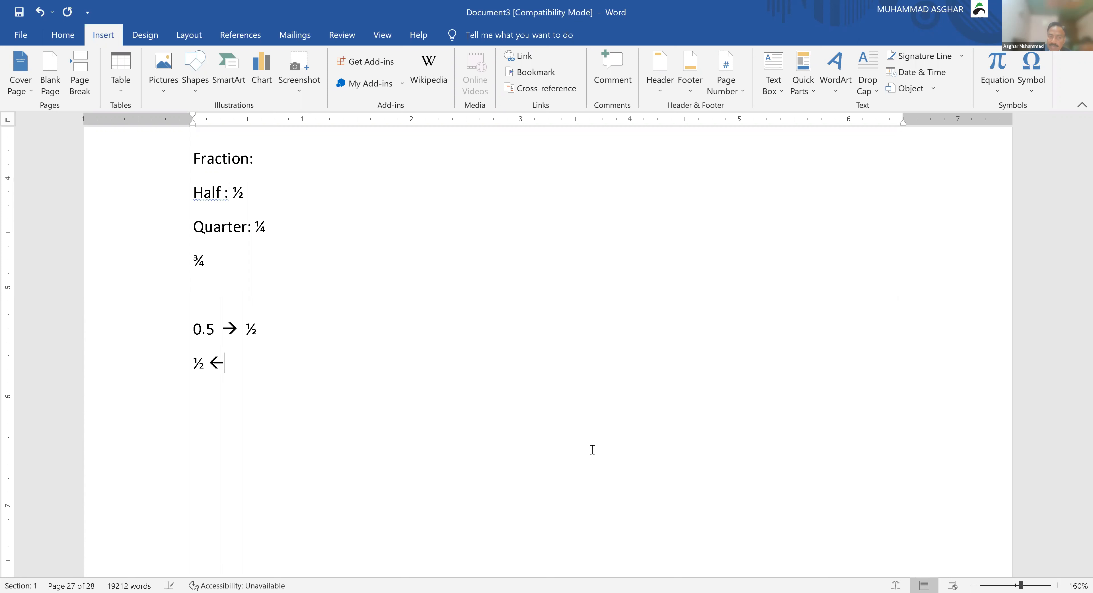
text( 0.5)
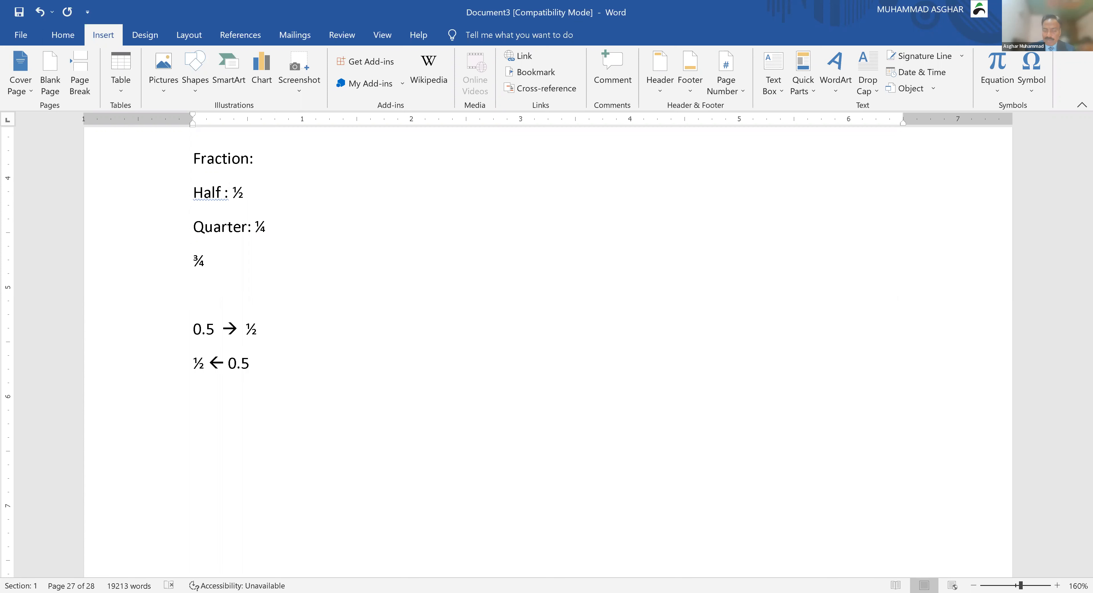
key(Return)
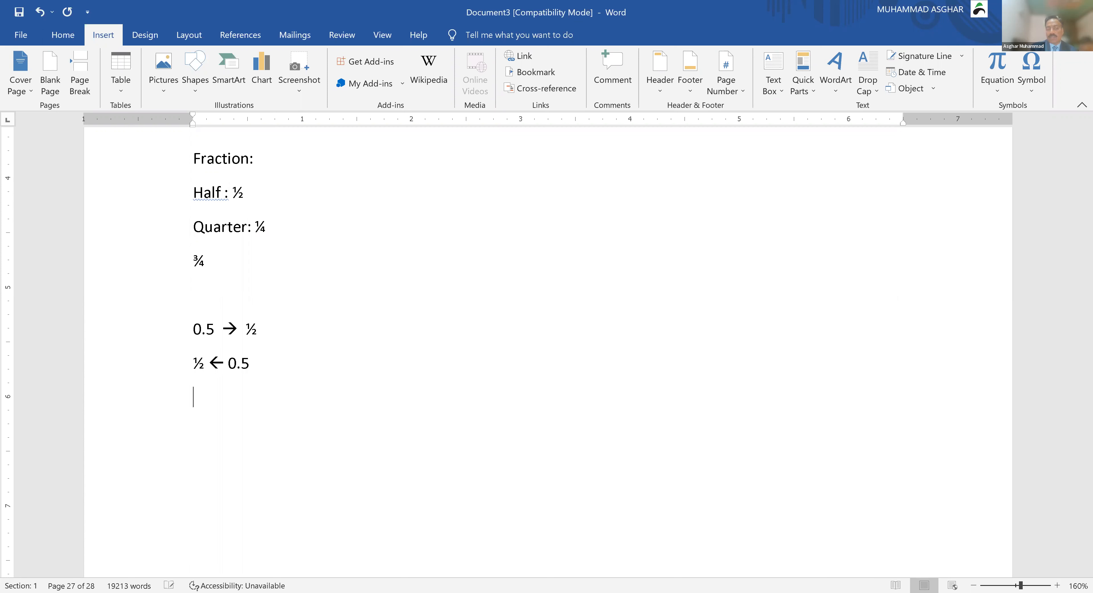
- Add a line labelled "Thick:" followed by a thick right arrow and a thick left arrow
text(Thick:)
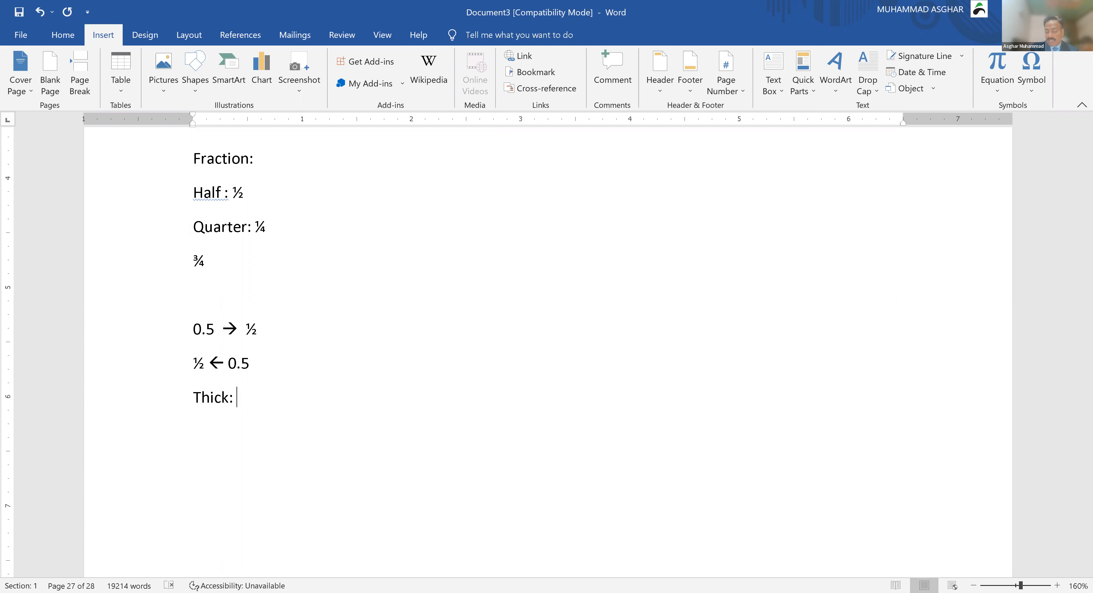
text( ==> <==)
key(Return)
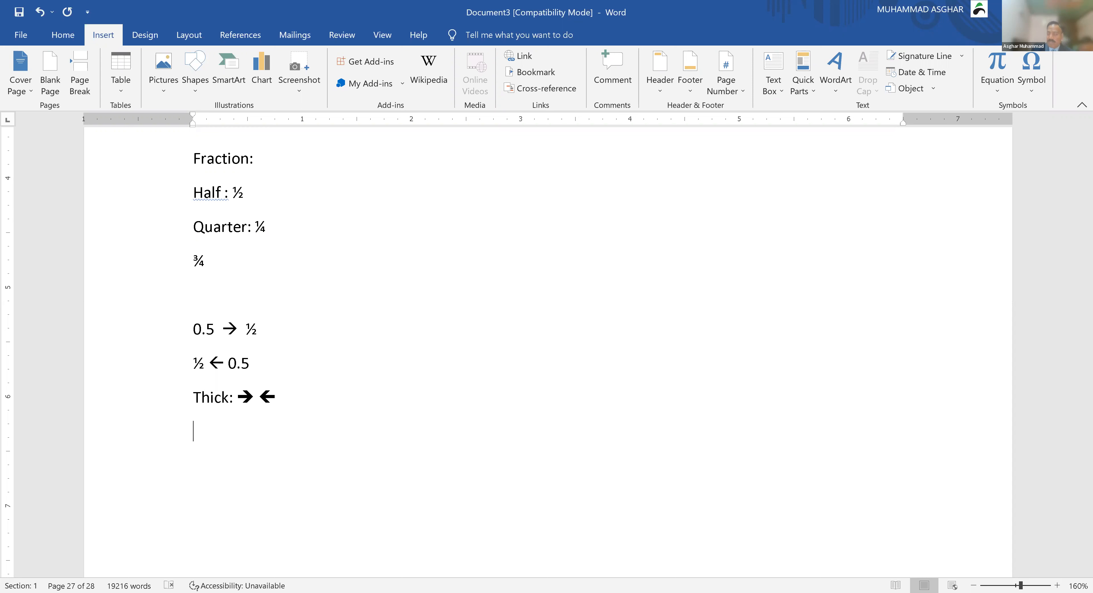
- Insert a full-width double line below the Thick line, and write "List of Items:" beneath it followed by a thick right arrow on its own line
text(===)
key(Return)
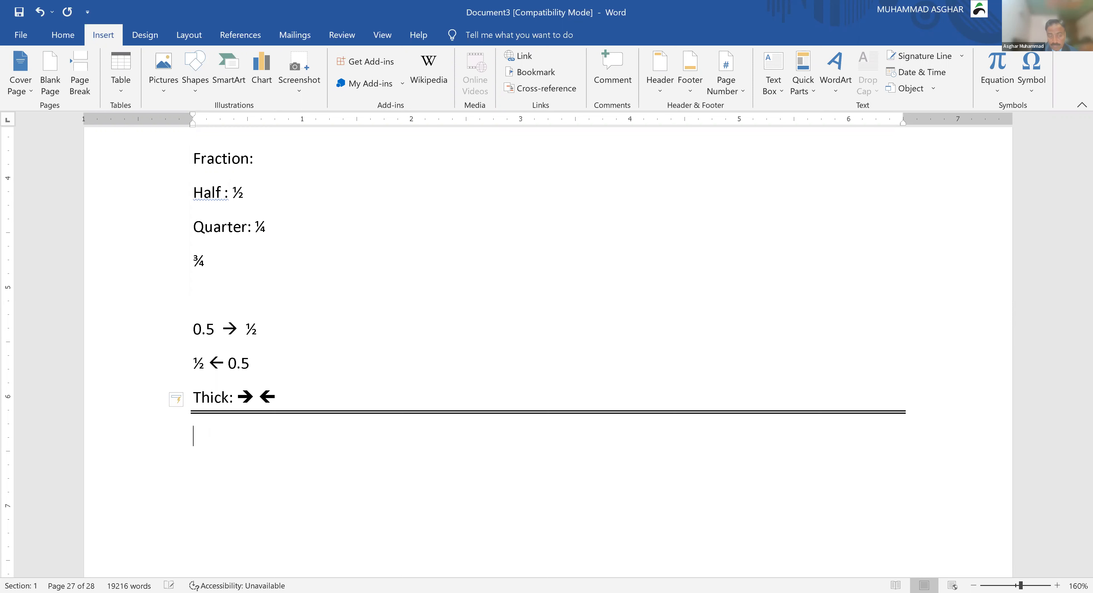
scroll(547, 331, down, 2)
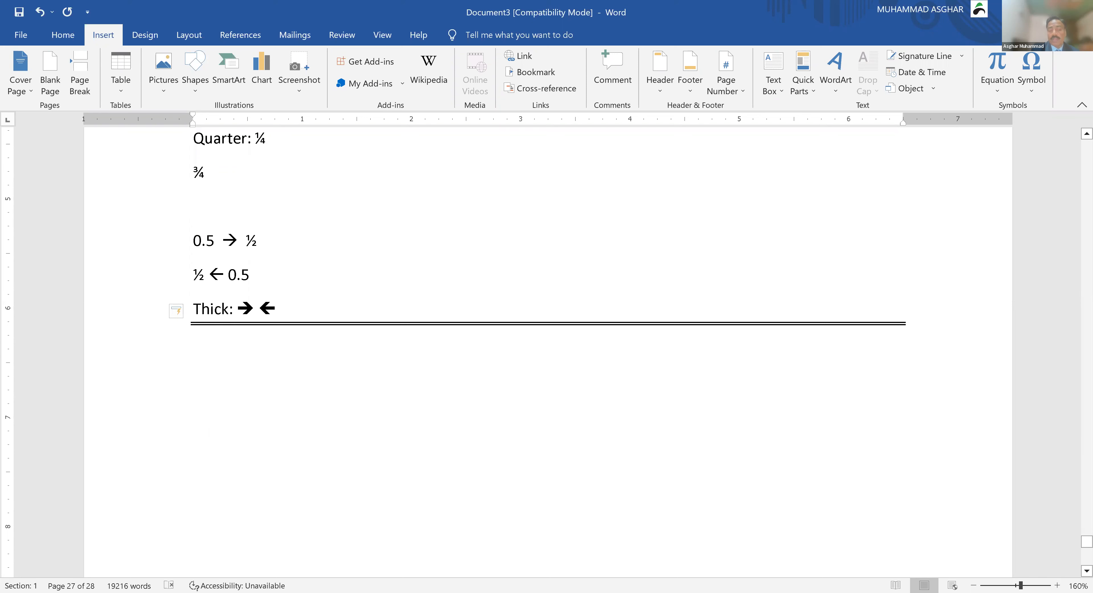
text(List)
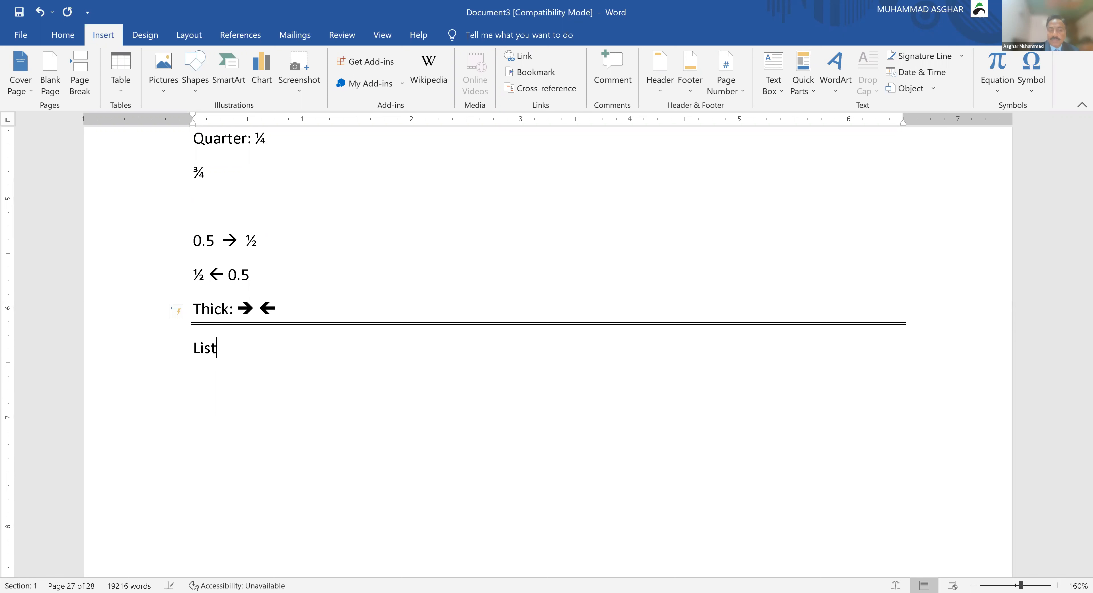
text( of Items:==>)
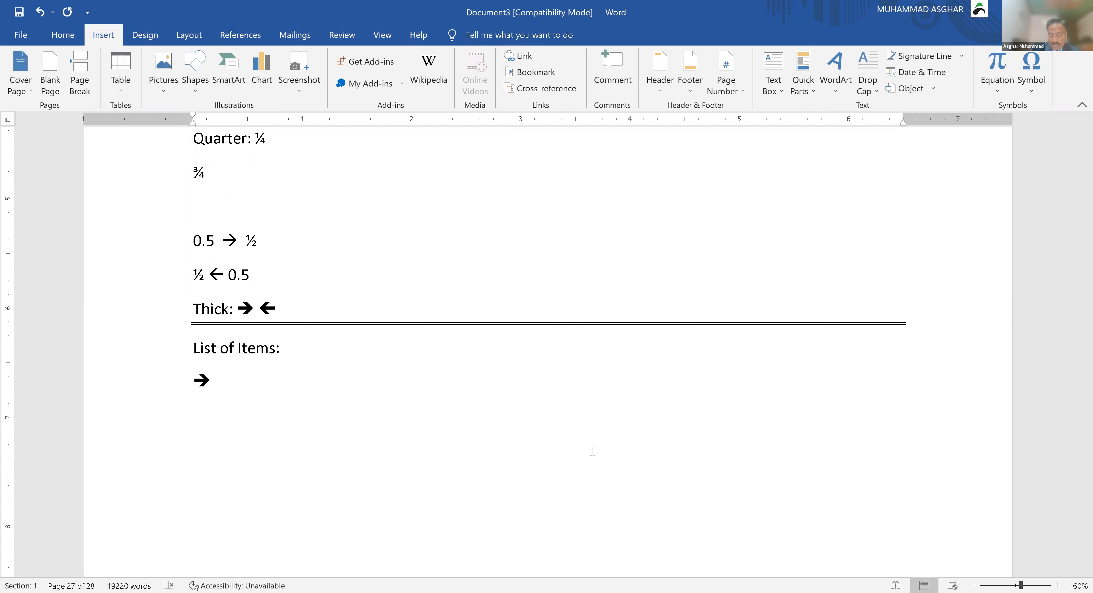
- Turn the thick arrow into an arrow-bulleted list with the entries "Laskdjfas", "Asdf" four times and "Asdff"
key(space)
text(laskdjfas)
key(Return)
text(asdf)
key(Return)
text(asdf)
key(Return)
text(asdf)
key(Return)
text(asdf)
key(Return)
text(asdff)
key(Return)
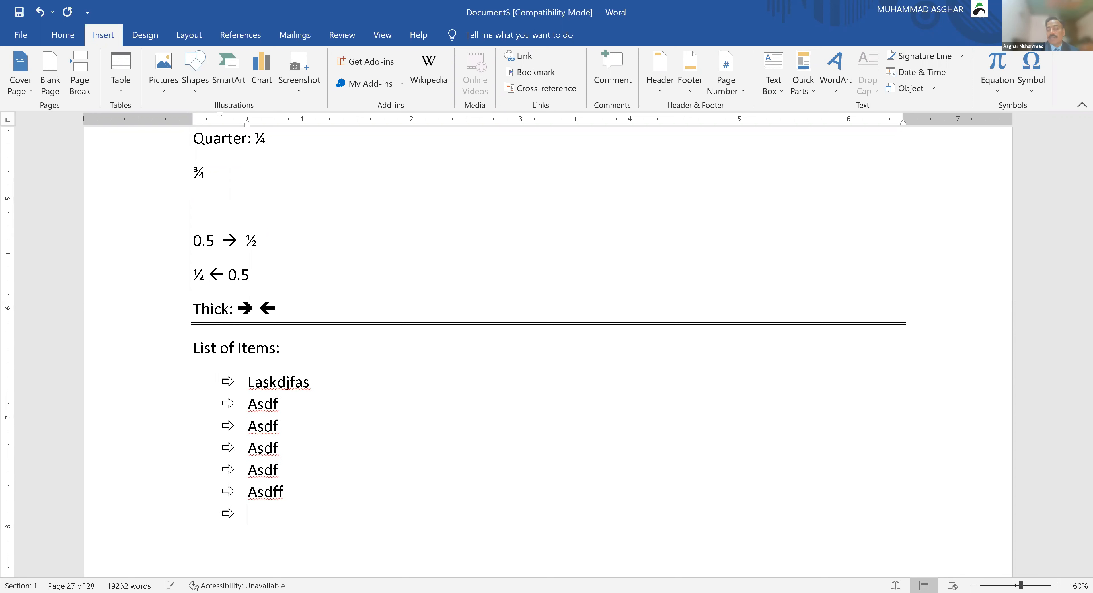
- Undo the placeholder list entries and the arrow bullet formatting, back to the plain thick arrow under the heading
scroll(586, 409, down, 2)
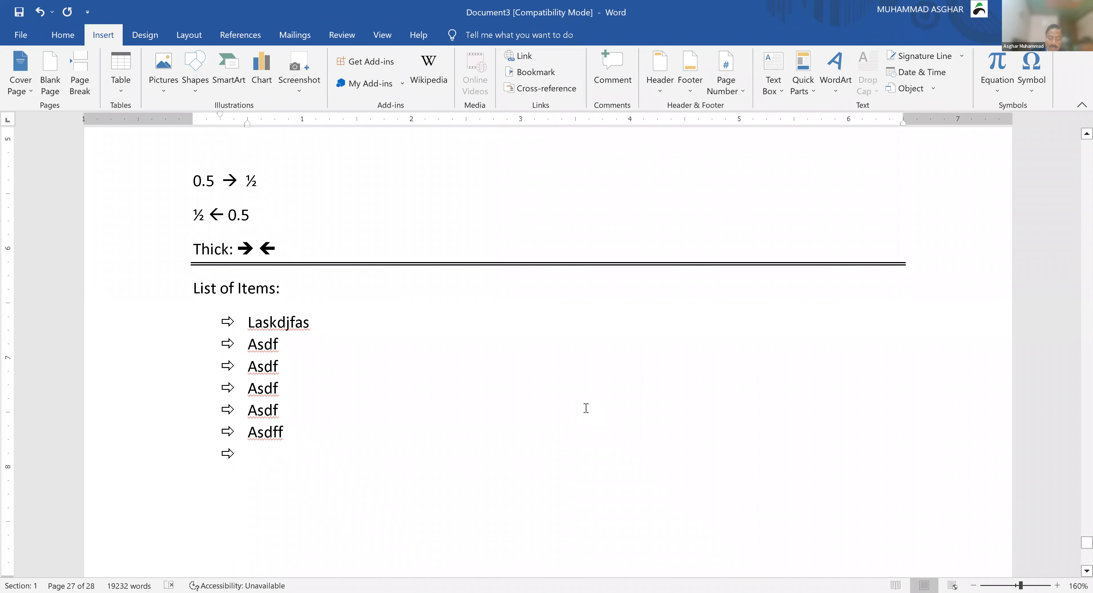
key(ctrl+z)
key(ctrl+z)
key(ctrl+z)
key(ctrl+z)
key(ctrl+z)
key(ctrl+z)
key(ctrl+z)
key(ctrl+z)
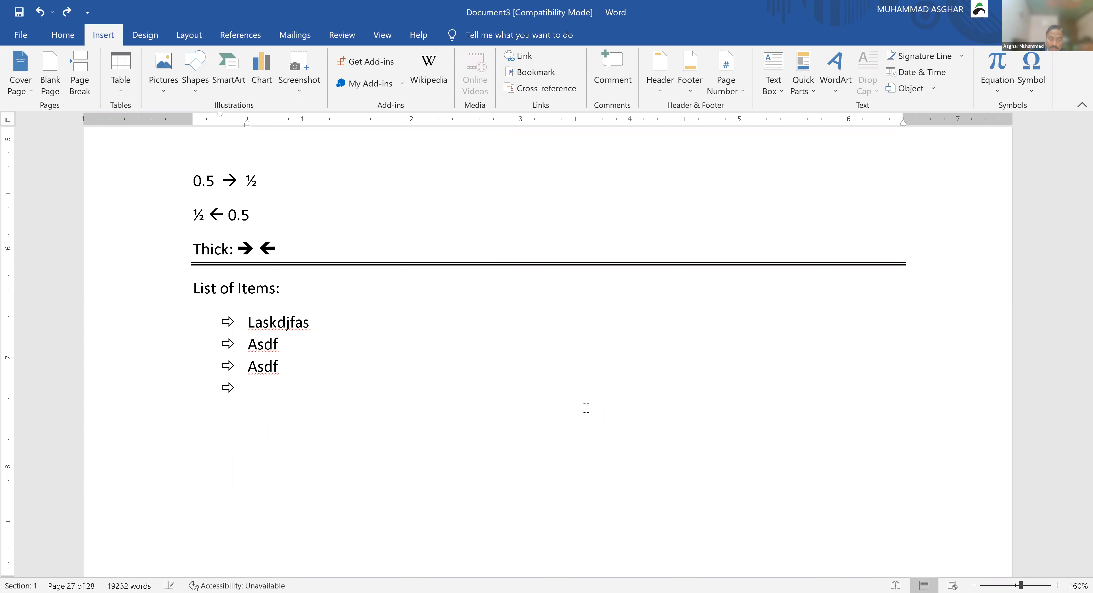
key(ctrl+z)
key(ctrl+z)
key(ctrl+z)
key(ctrl+z)
key(ctrl+z)
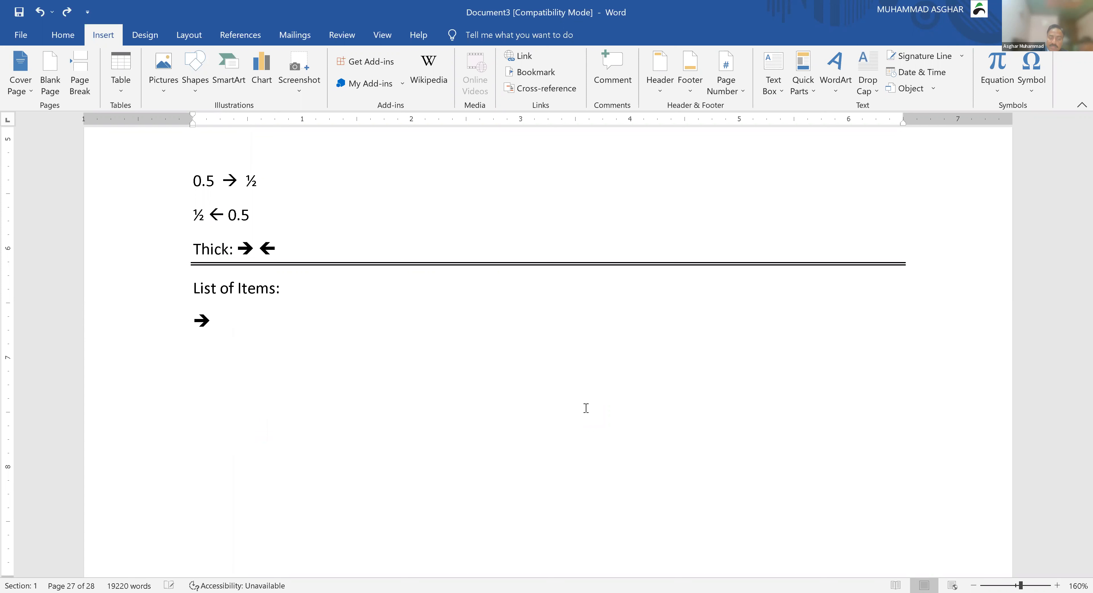
- Replace the thick arrow below "List of Items:" with a newly autocorrected one and convert it into an arrow bullet
key(BackSpace)
key(BackSpace)
key(Return)
text(==>)
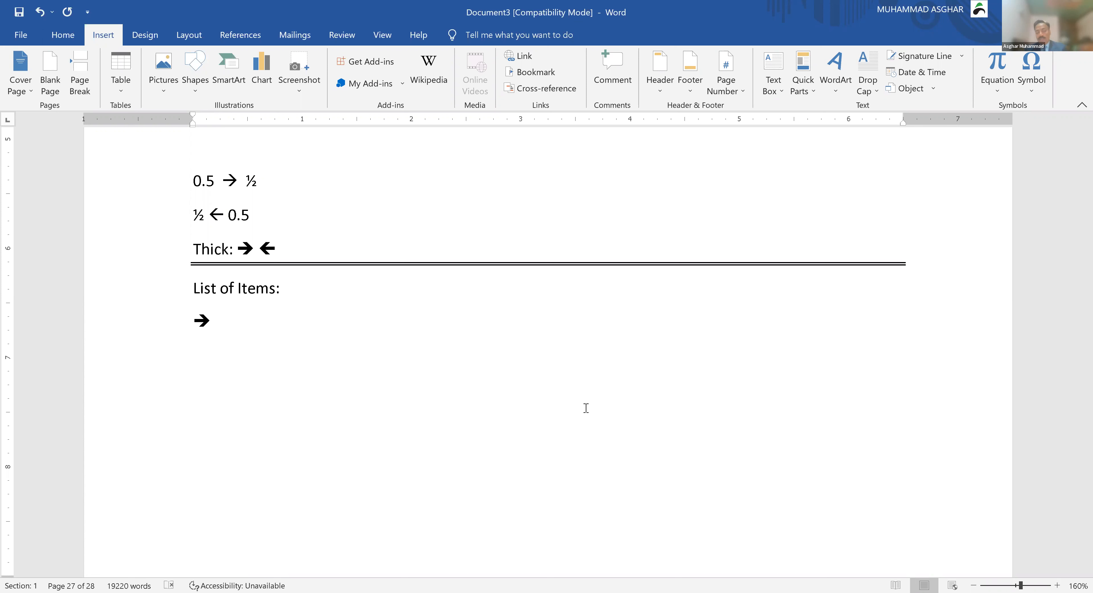
key(Tab)
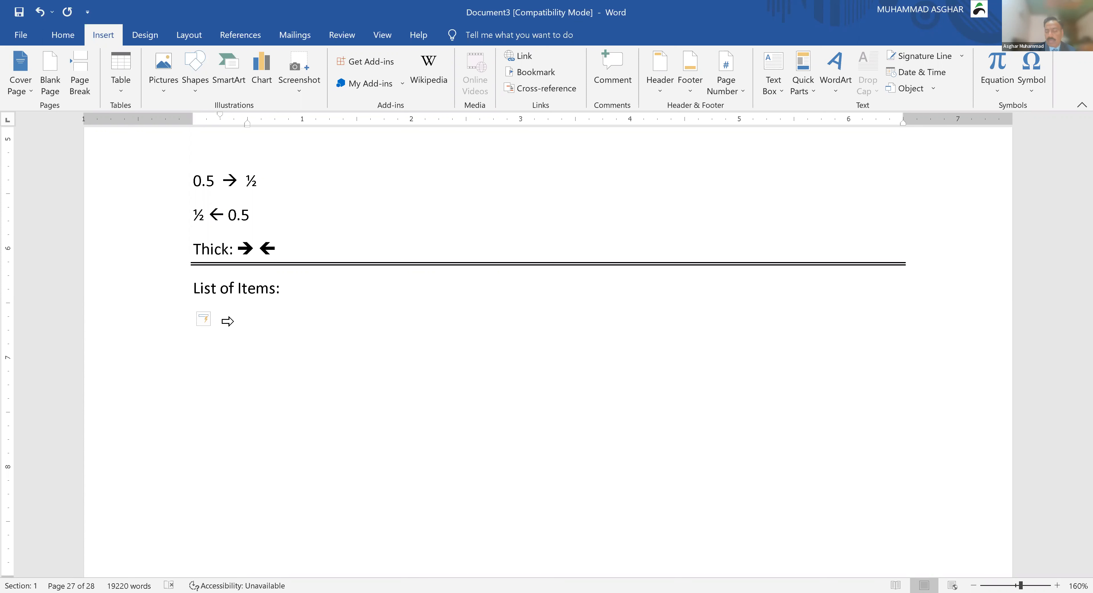
- List Lahore, Karachi and Islamabad as arrow-bulleted items and end the list with a plain line
text(Lahore)
key(Return)
text(Karachi)
key(Return)
text(Islamabad)
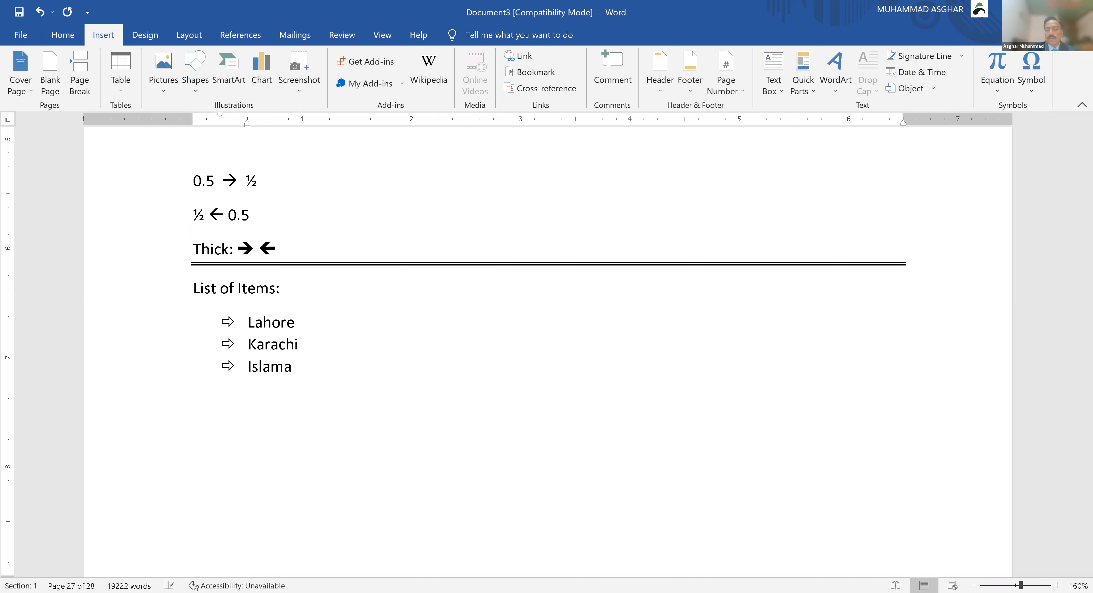
key(Return)
key(Return)
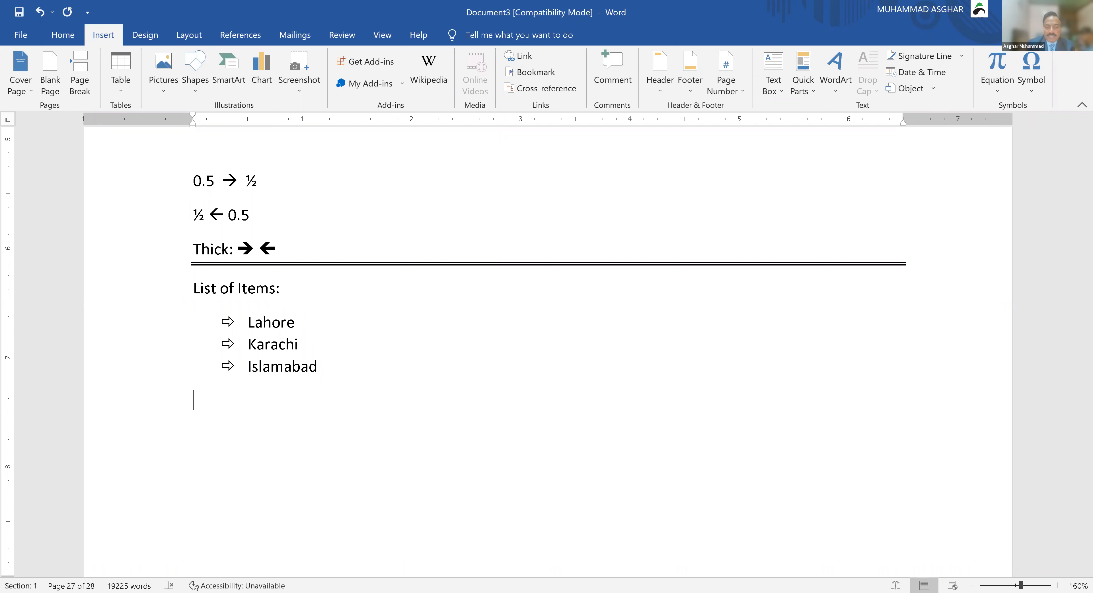
- Insert a page break after the list and write the heading "Working with TABLES:" on the new page
key(ctrl+Return)
text(W)
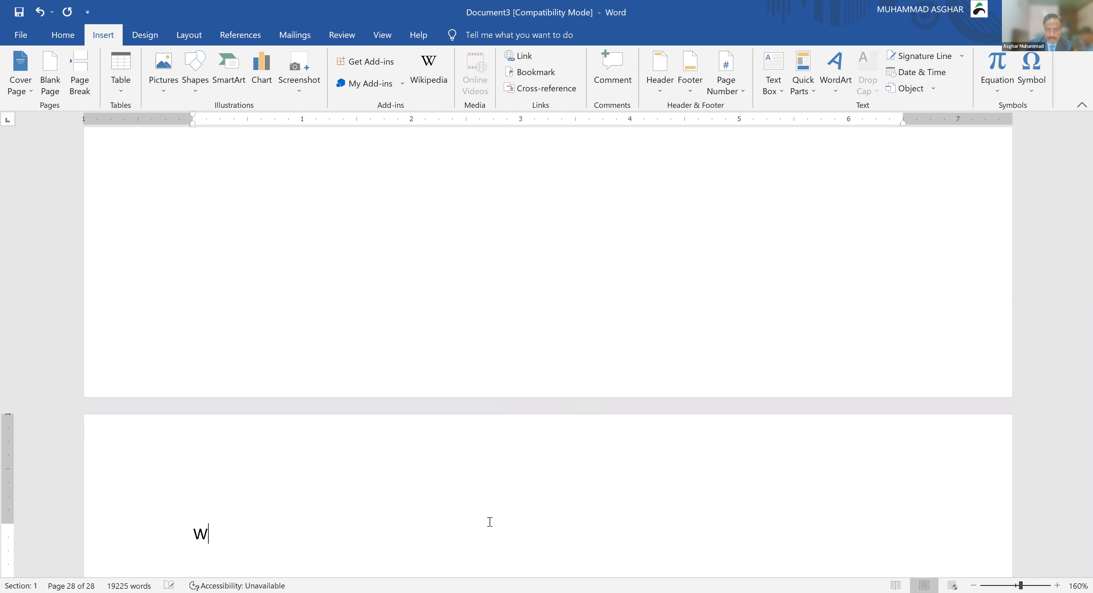
text(orking )
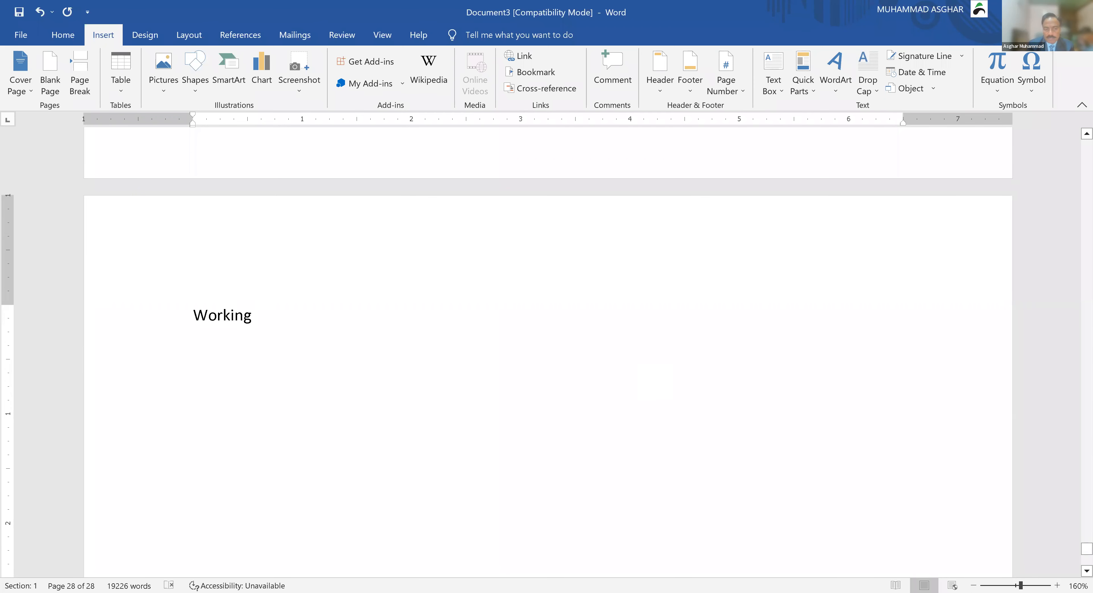
text(with TABLES:)
key(Return)
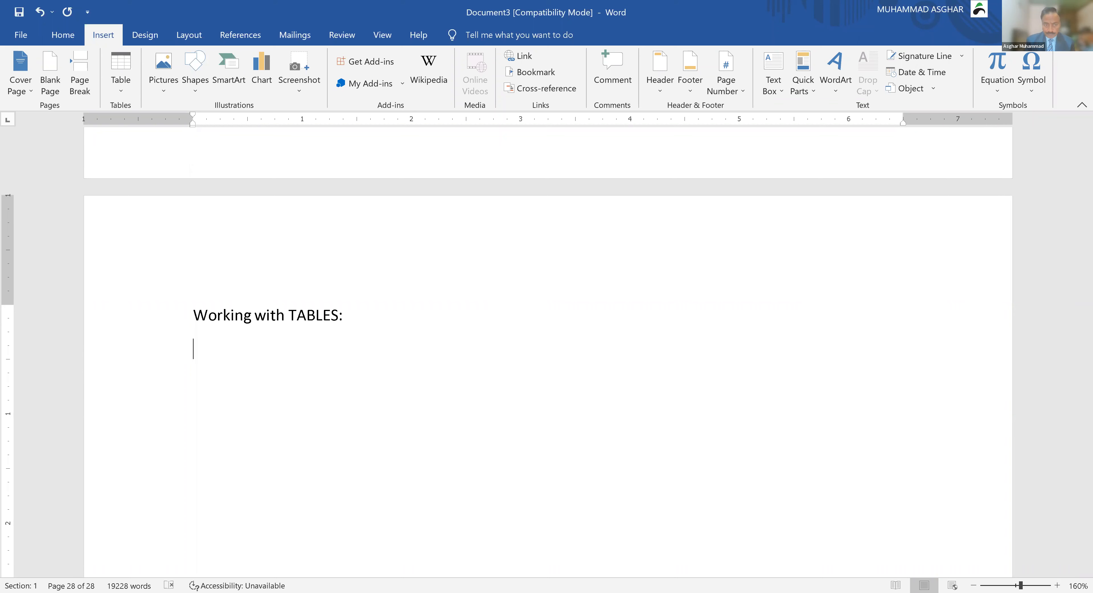
scroll(547, 352, down, 2)
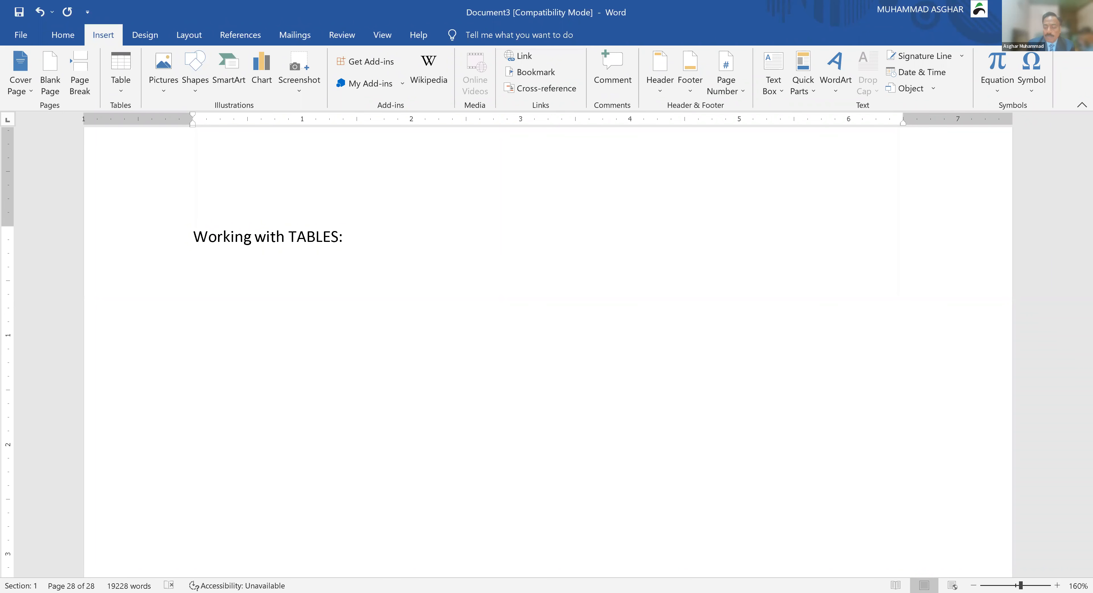
- Create a one-row, four-column table below the heading from a line of five plus signs separated by tabs
text(+)
key(Tab)
key(Tab)
text(+)
key(Tab)
key(Tab)
key(Tab)
text(+)
key(Tab)
key(Tab)
key(Tab)
text(+)
key(Tab)
key(Tab)
text(+)
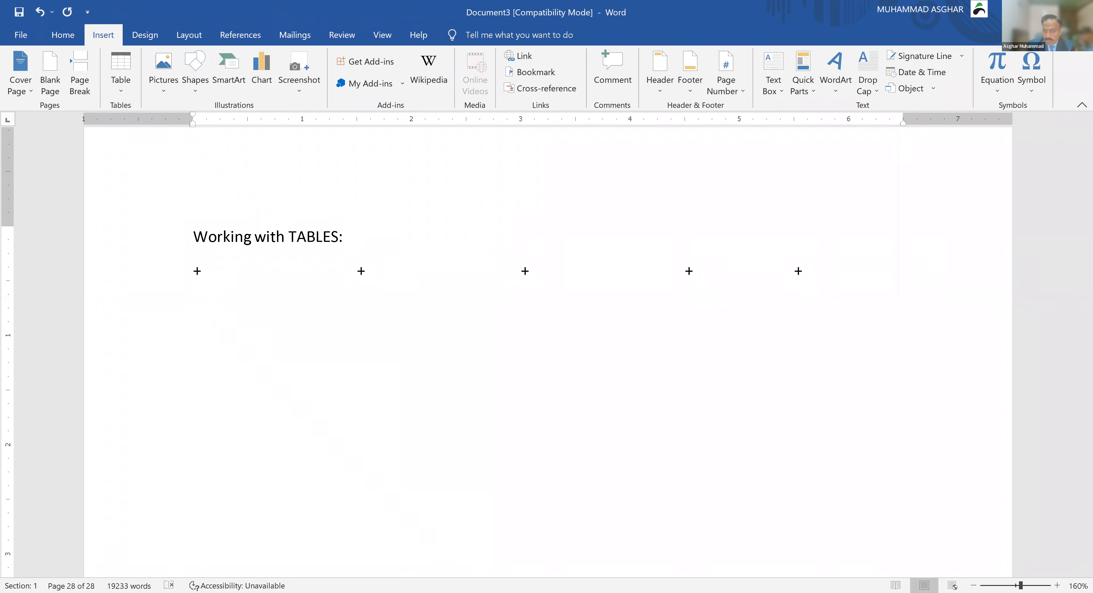
key(Return)
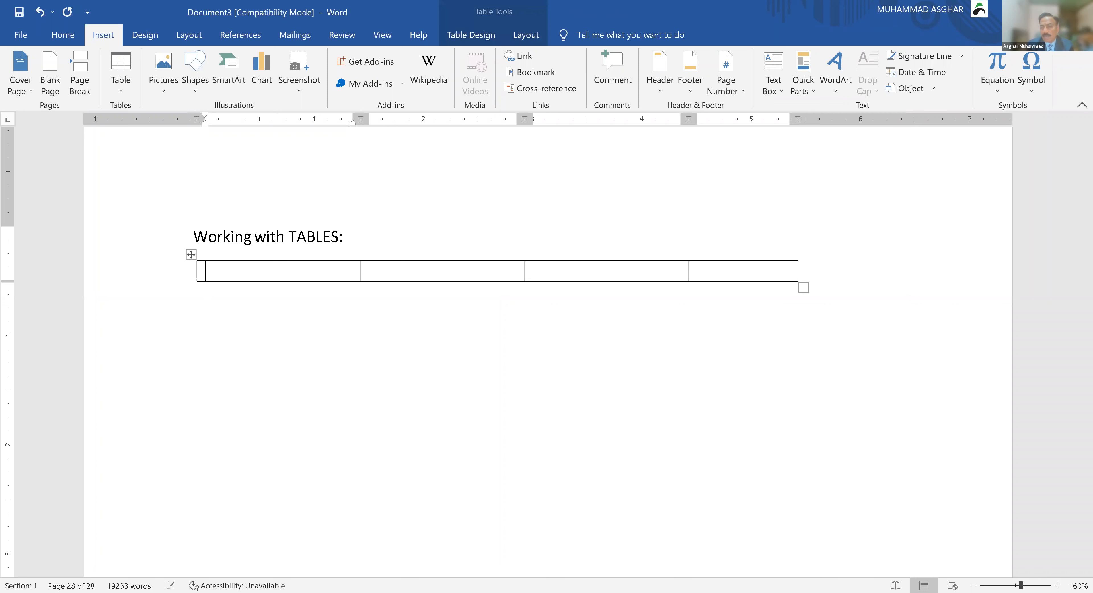
- Extend the table to six rows by stepping through its cells past the last one
key(Tab)
key(Tab)
key(Tab)
key(Tab)
key(Tab)
key(Tab)
key(Tab)
key(Tab)
key(Tab)
key(Tab)
key(Tab)
key(Tab)
key(Tab)
key(Tab)
key(Tab)
key(Tab)
key(Tab)
key(Tab)
key(Tab)
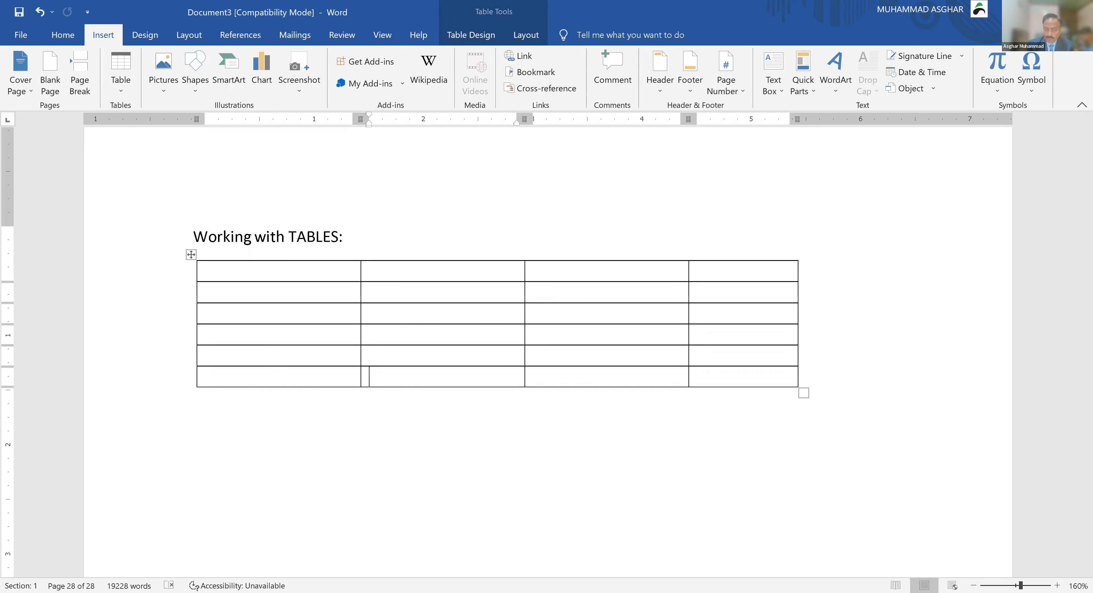
- Select the whole table, centre its cell contents and increase the font size to 17
click(302, 267)
drag(301, 267, 738, 333)
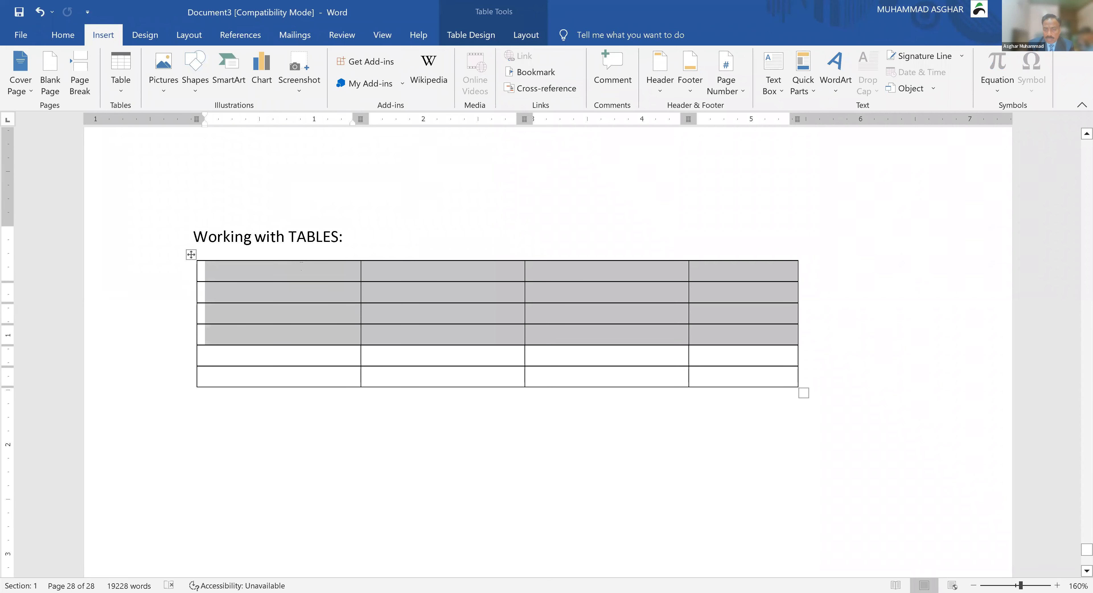
key(shift+Down)
key(shift+Down)
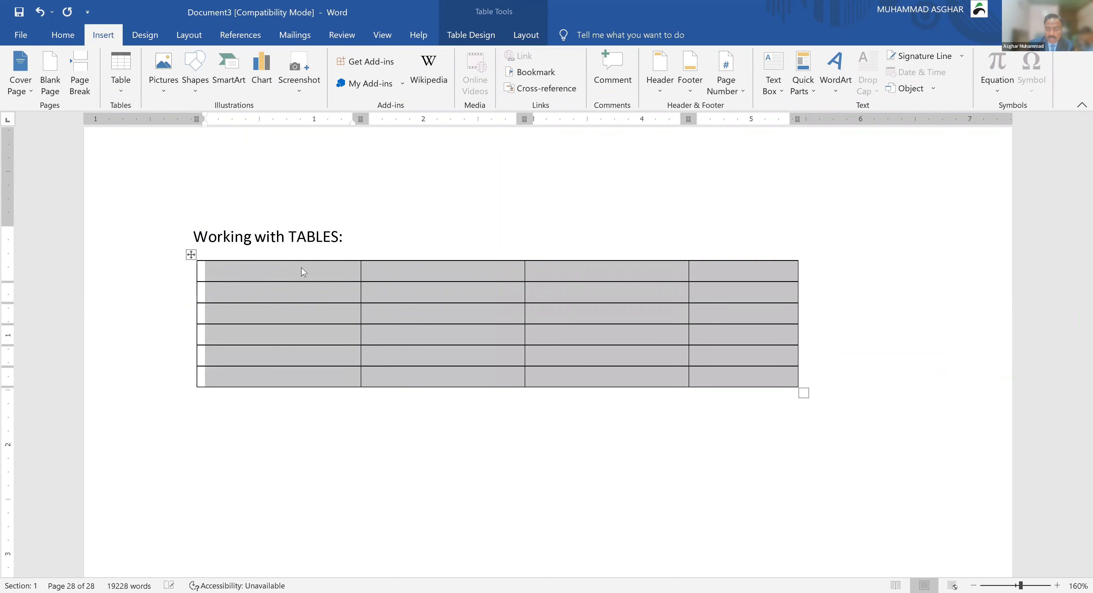
key(ctrl+bracketright)
key(ctrl+bracketright)
key(ctrl+bracketright)
key(ctrl+bracketright)
key(ctrl+bracketright)
key(ctrl+bracketright)
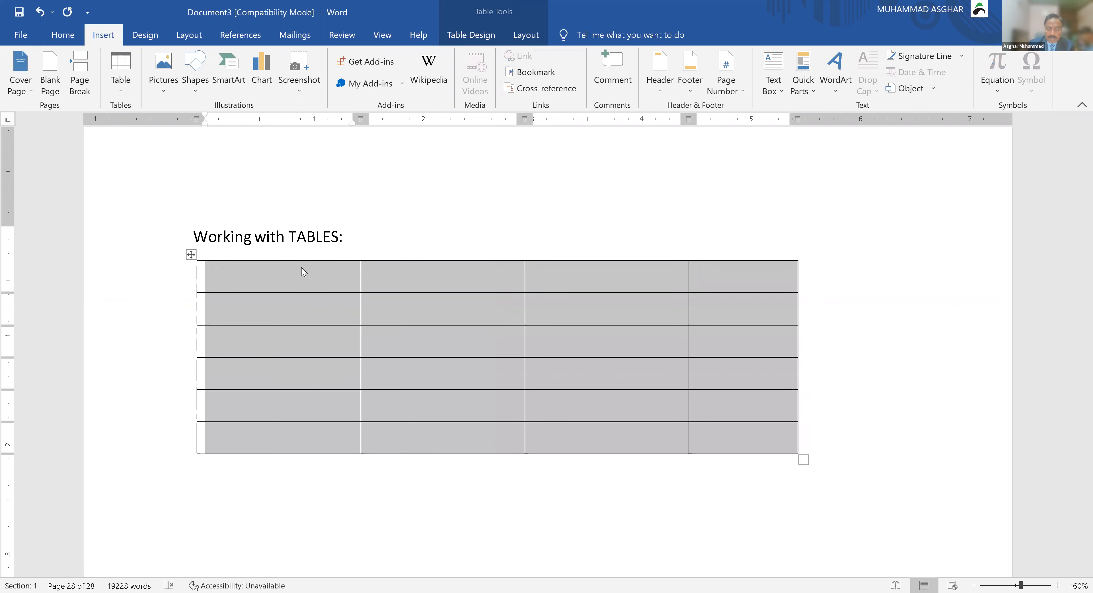
- Fill the first three cells of the table's first row with 2, 6 and 8
text(2)
key(Tab)
text(6)
key(Tab)
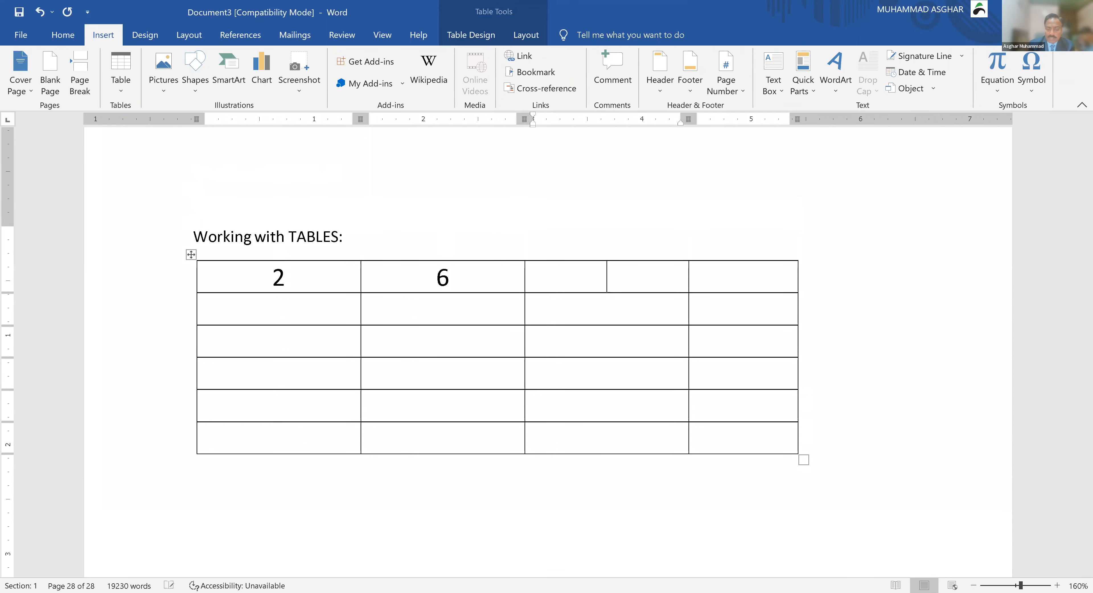
text(8)
key(Tab)
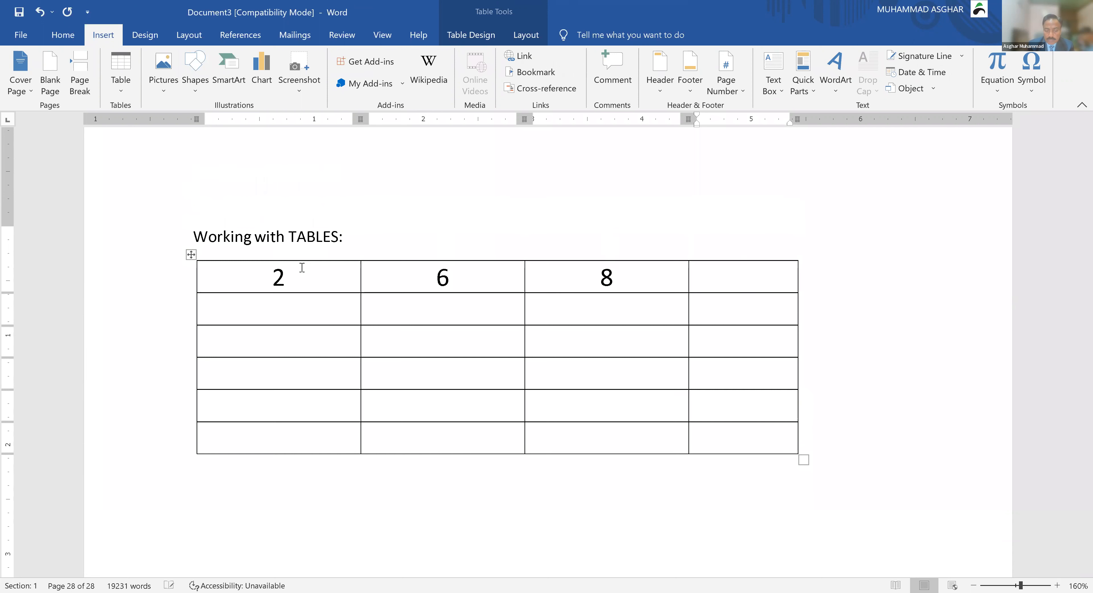
key(Tab)
- Fill the first three cells of the second row with 9, 5 and 4
text(9)
key(Tab)
text(5)
key(Tab)
text(4)
key(Tab)
key(Tab)
- Fill the first three cells of the third row with 87, 5 and 2
text(87)
key(Tab)
text(5)
key(Tab)
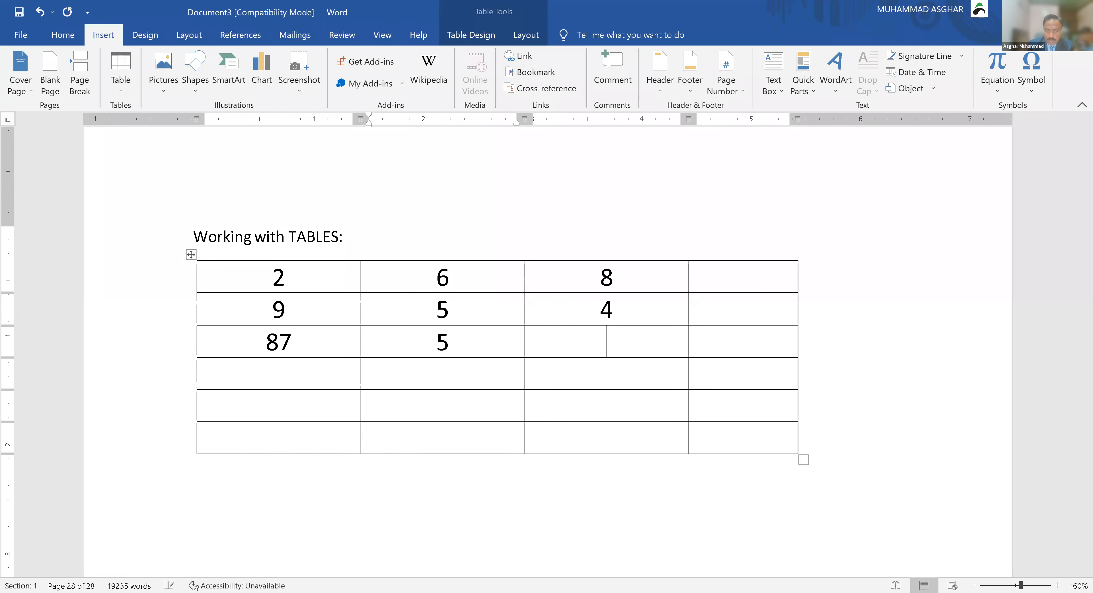
text(2)
key(Tab)
key(Tab)
- Fill the first three cells of the fourth row with 6, 1 and 5
text(6)
key(Tab)
text(1)
key(Tab)
text(5)
key(Tab)
key(Tab)
- Fill the first three cells of the fifth row with 7, 3 and 4
text(7)
key(Tab)
text(3)
key(Tab)
text(4)
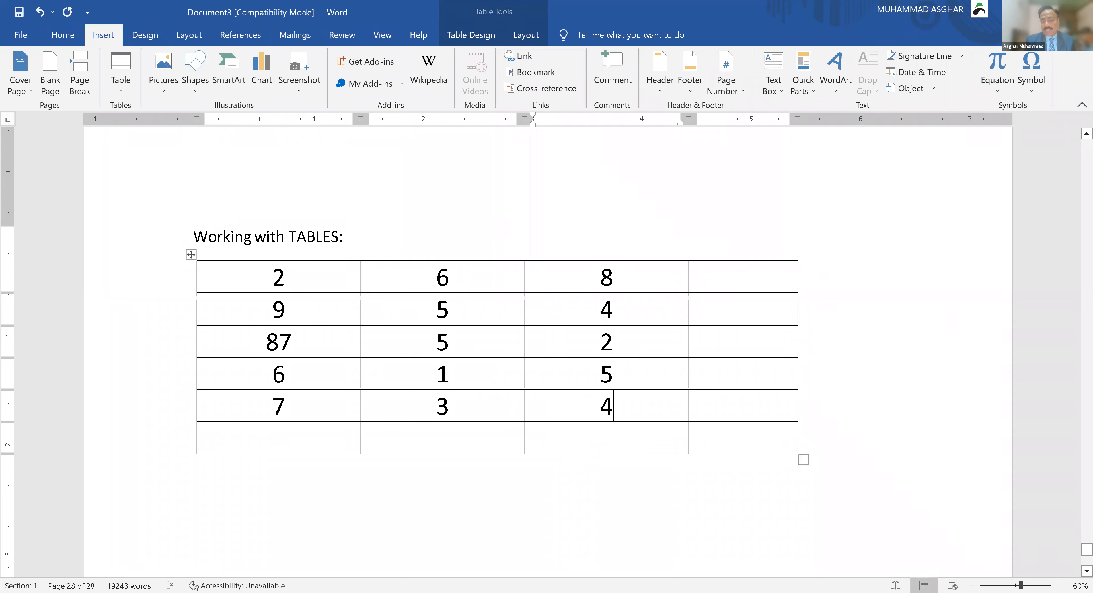
- Shade the table cell containing 9 with a light grey theme colour
click(319, 313)
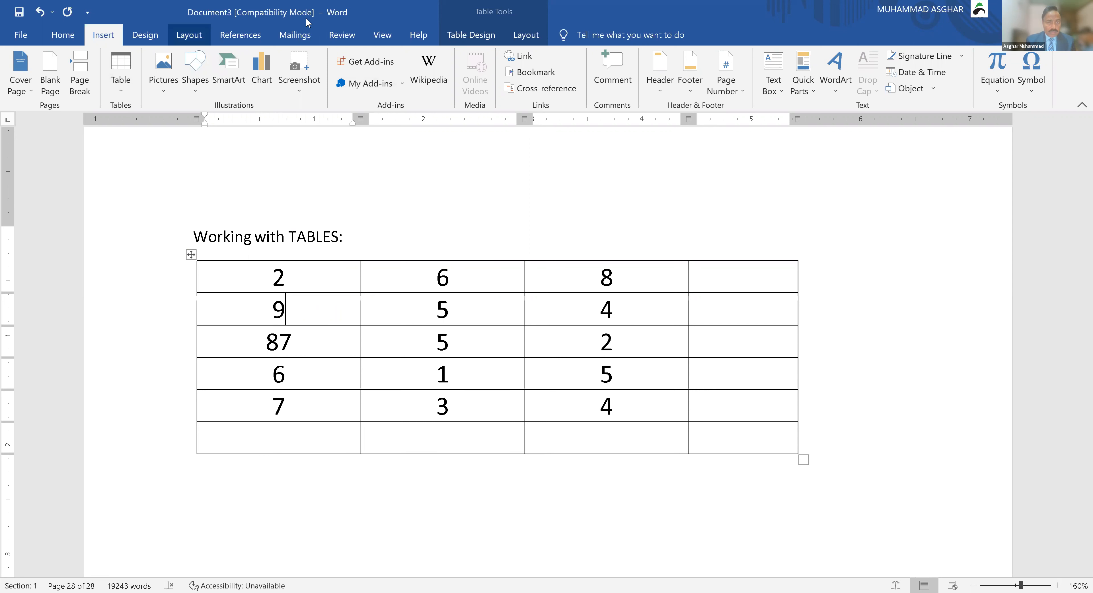
click(526, 35)
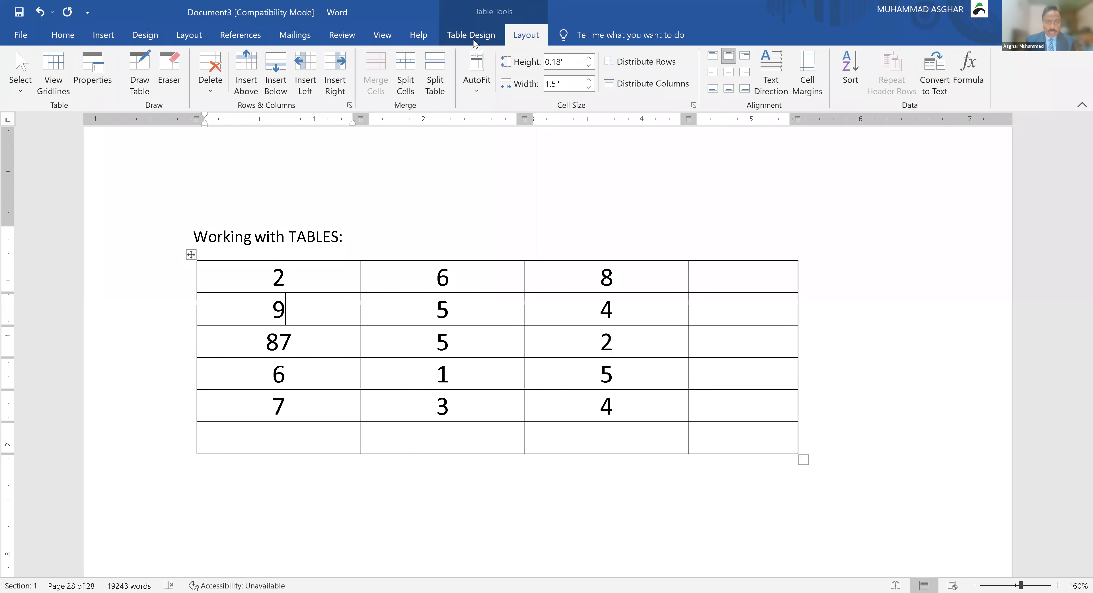
click(76, 37)
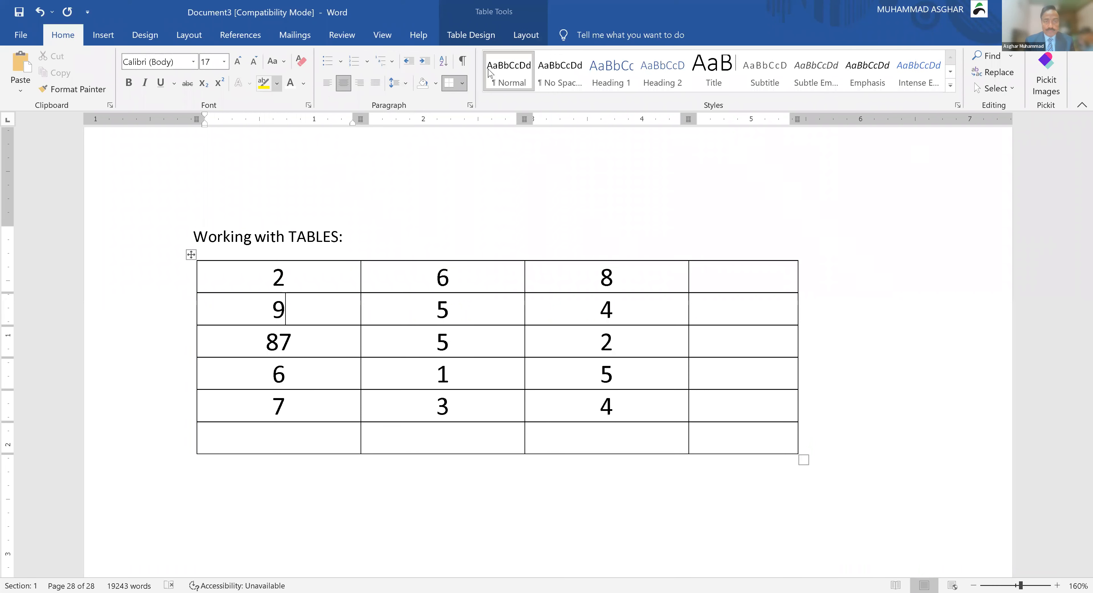
click(435, 84)
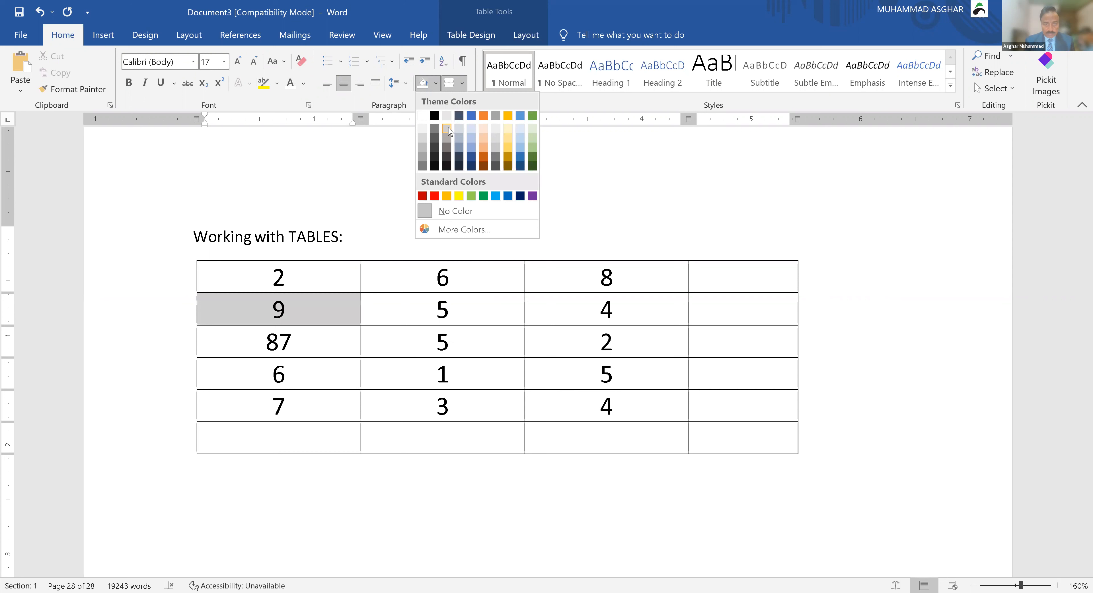
click(448, 129)
- Shade the third cell of the fourth row, containing 5, with a light gold theme colour
click(587, 382)
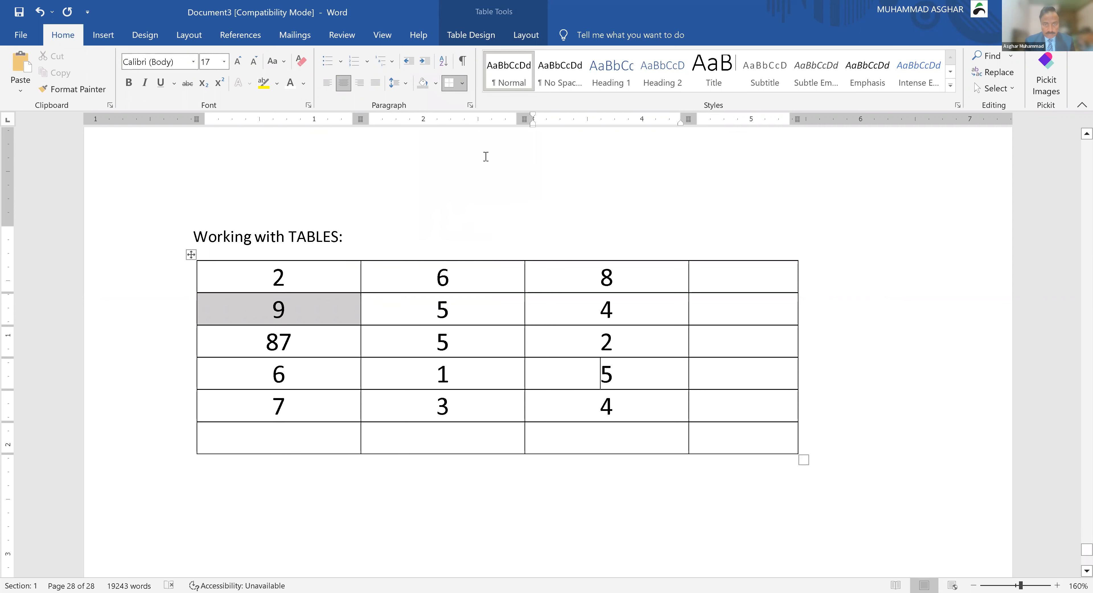
click(437, 83)
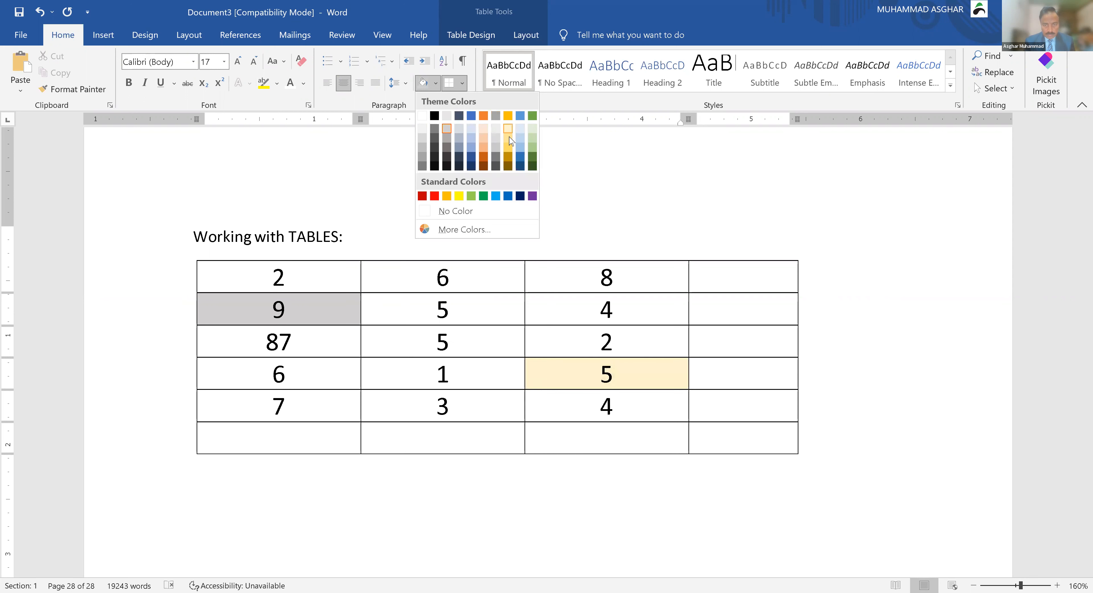
click(507, 138)
click(674, 438)
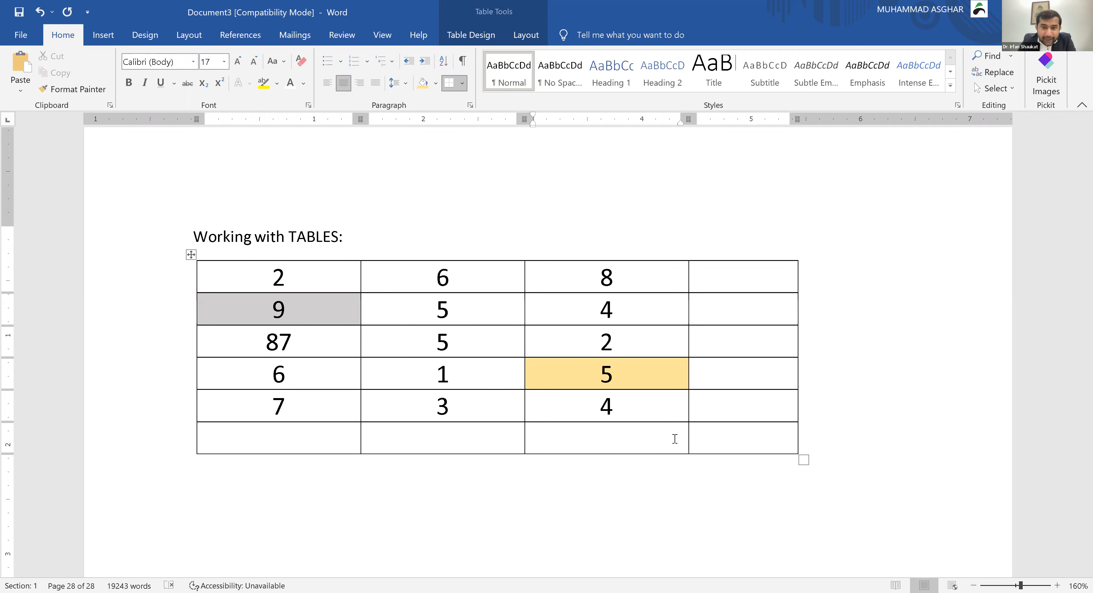
text(ldfj)
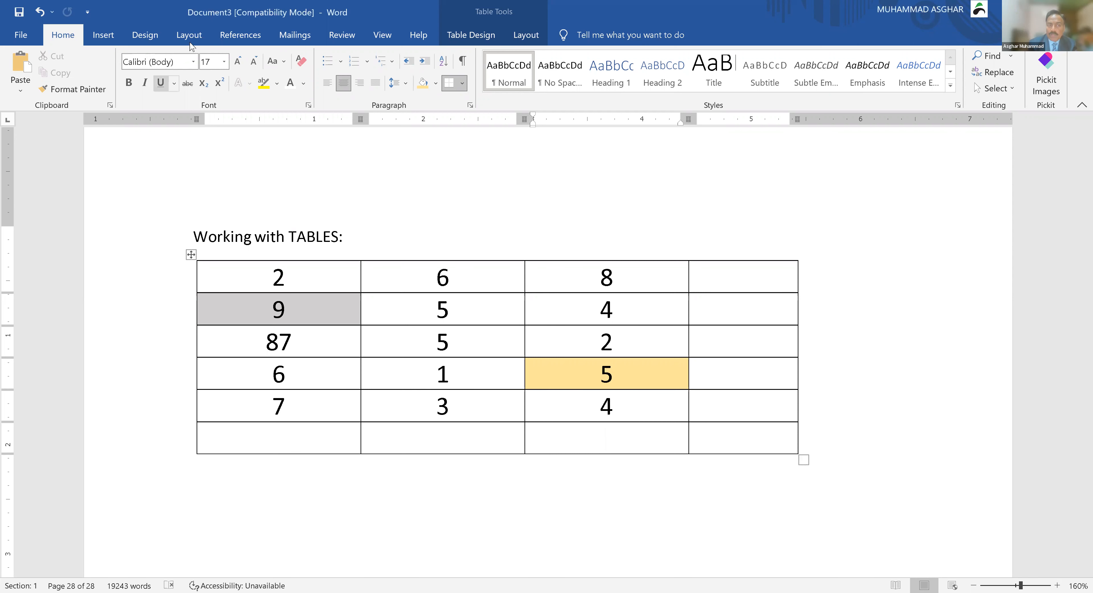
click(194, 38)
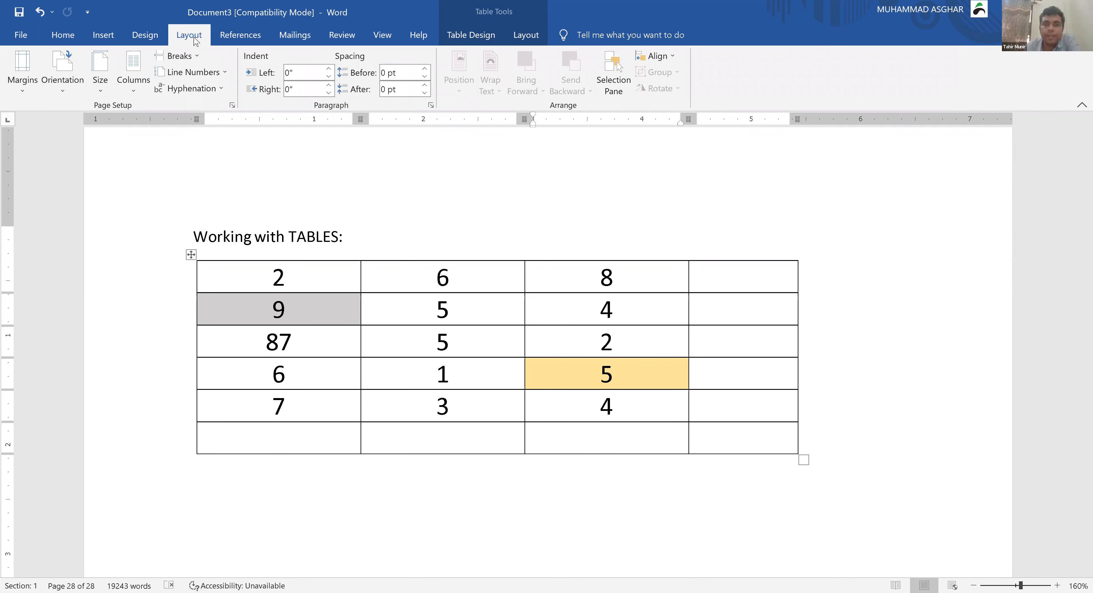
click(526, 36)
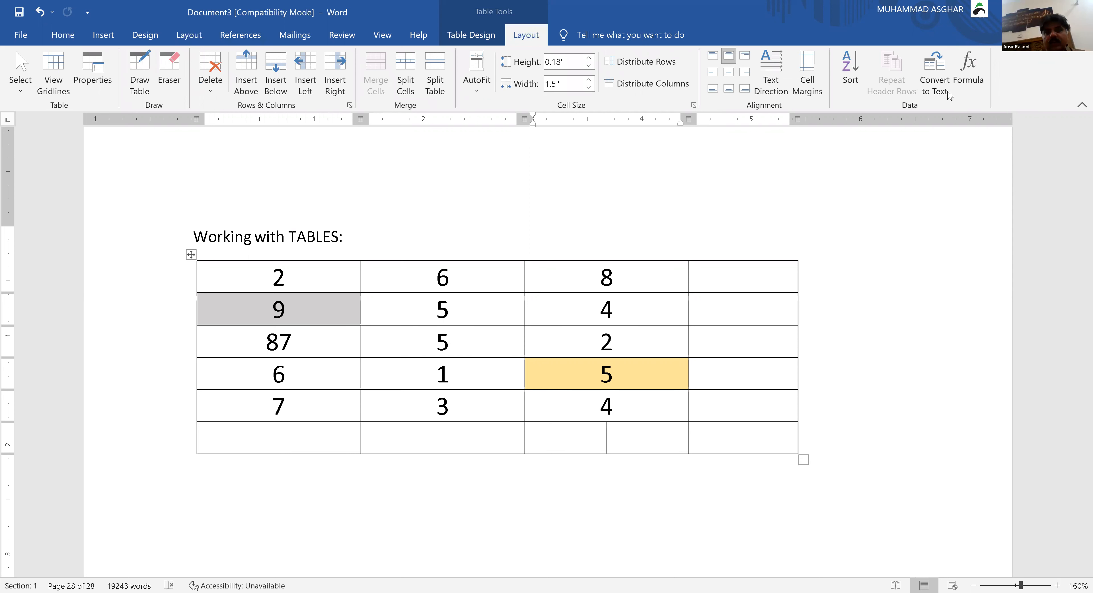
click(974, 72)
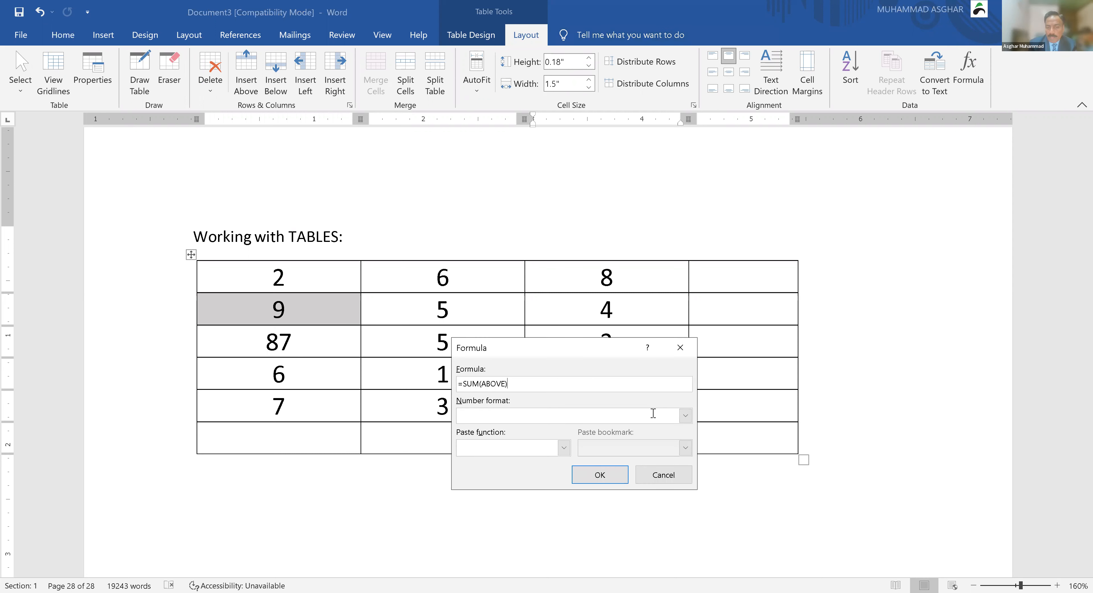
key(ctrl+a)
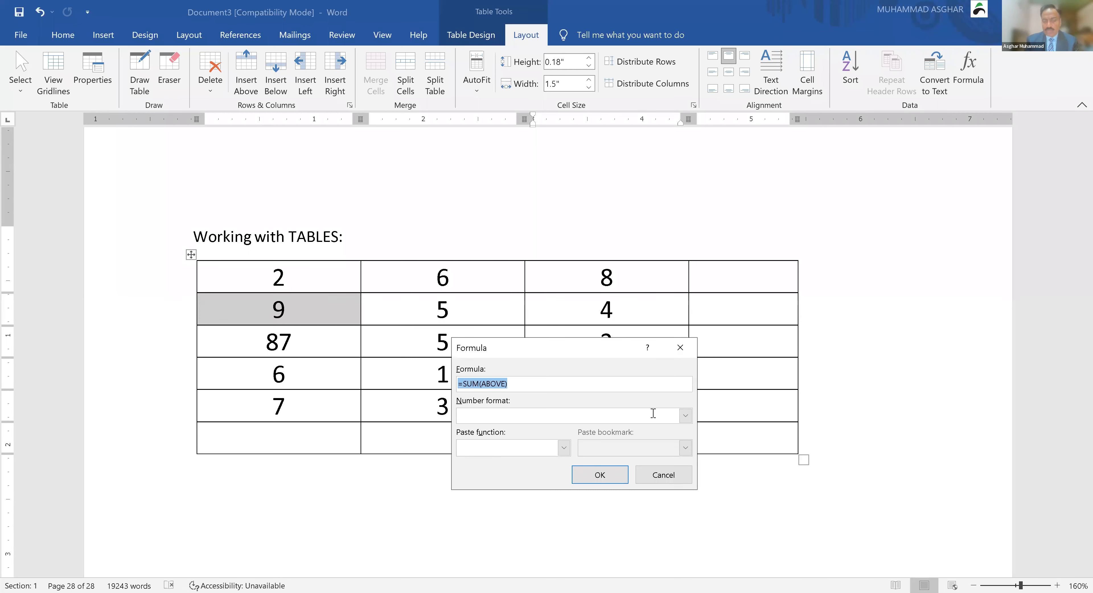
key(Escape)
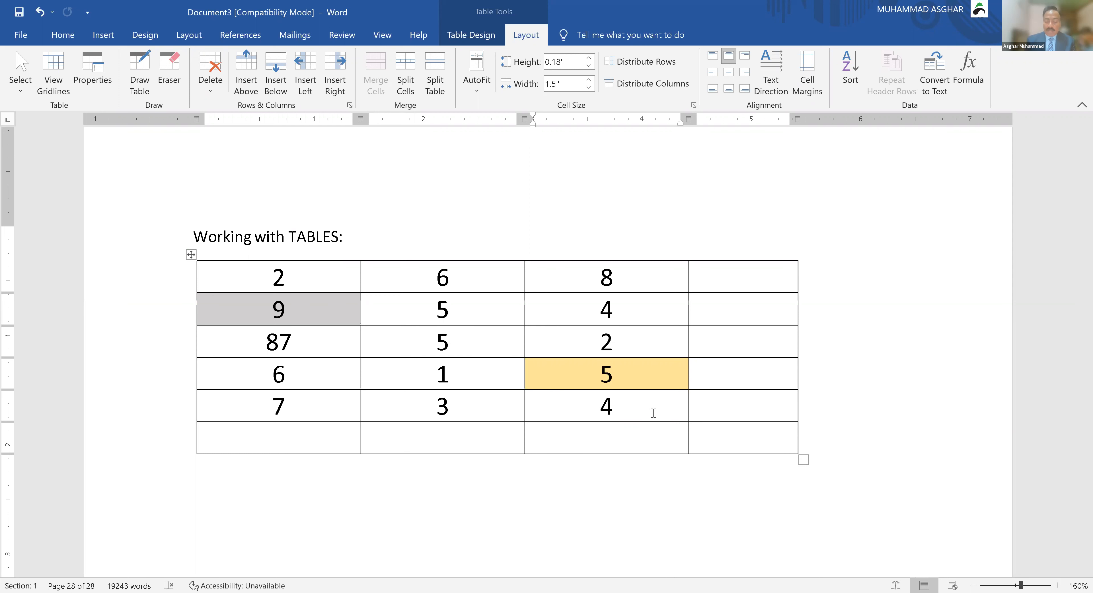
- Insert the field =sum(above) in the third cell of the last row and calculate it
key(ctrl+F9)
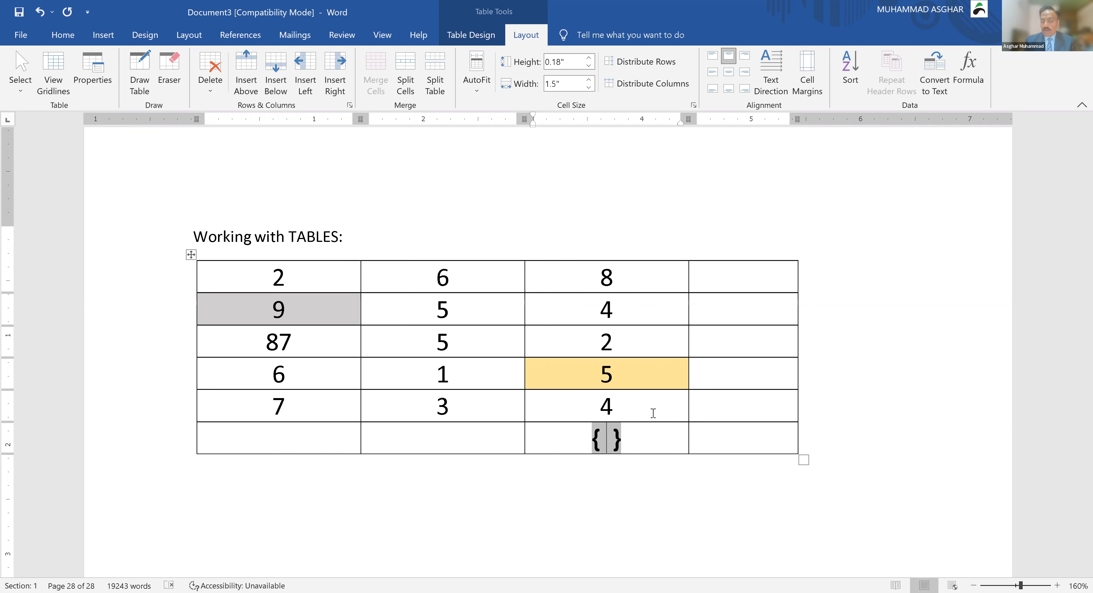
text(=s )
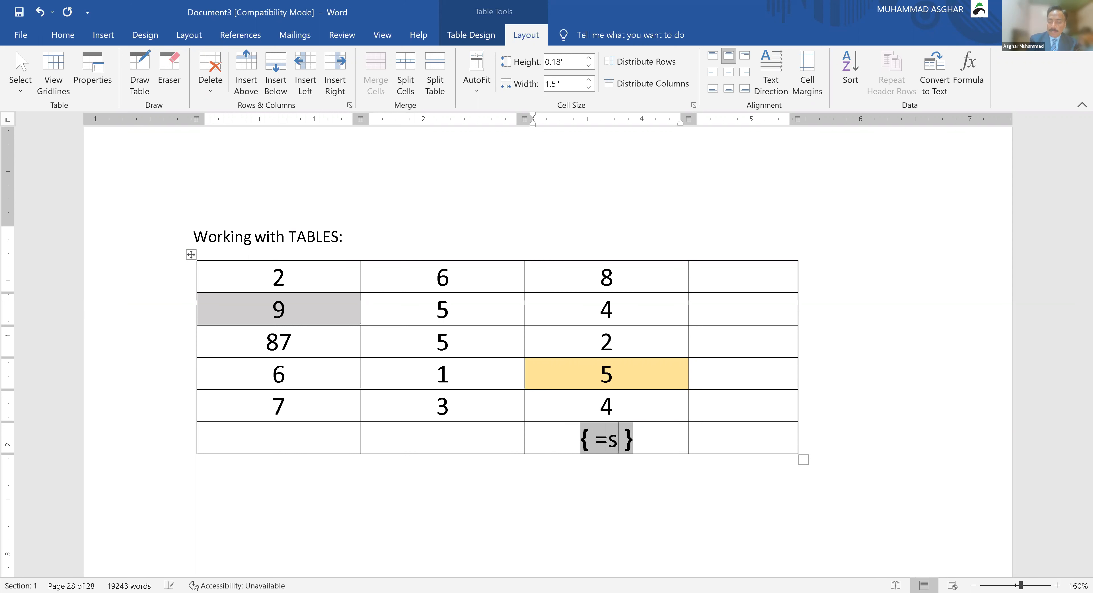
text(um(abo)
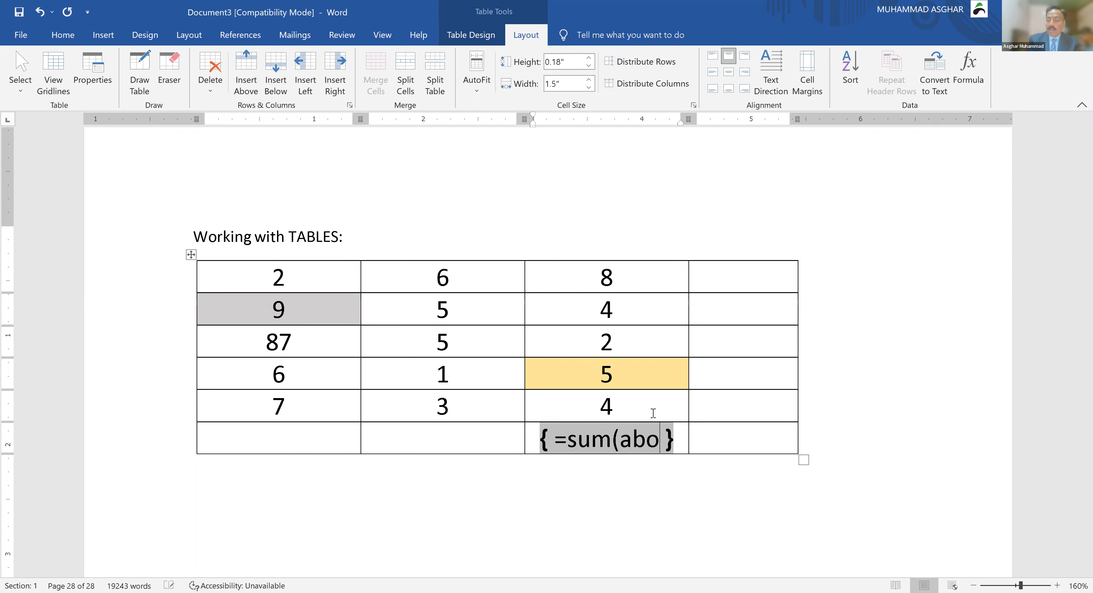
text(ve))
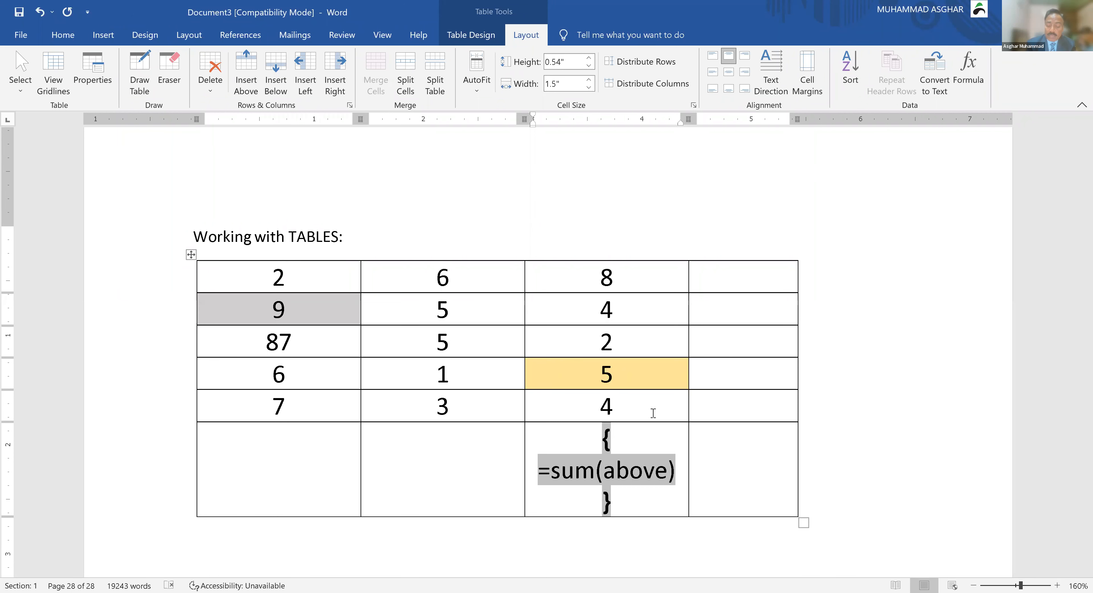
key(F9)
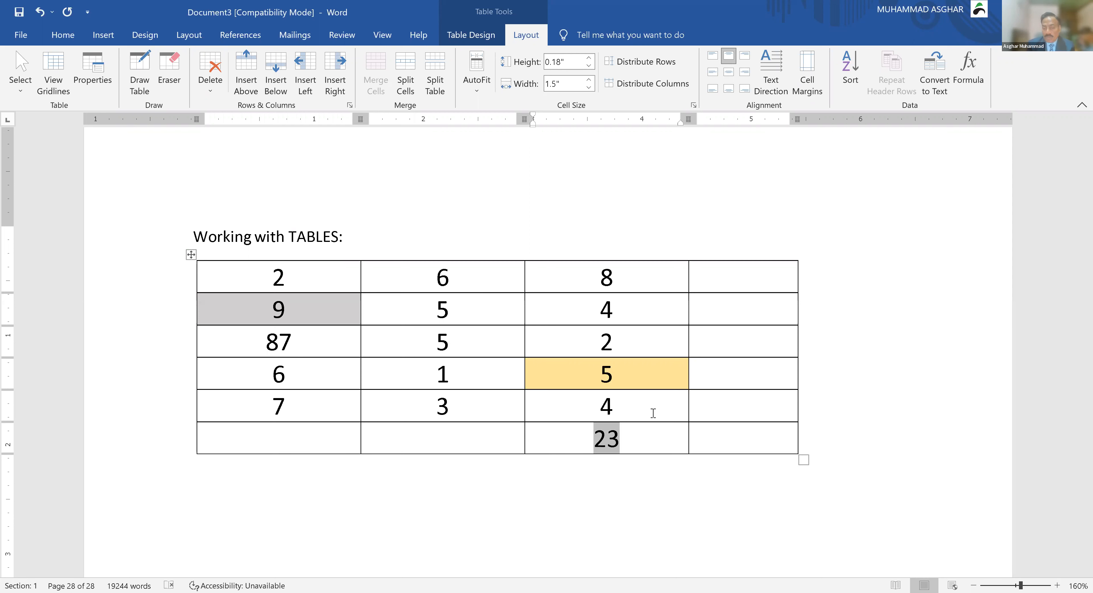
- Change the third cell of the fifth row to 14 and update the sum field below it
key(Up)
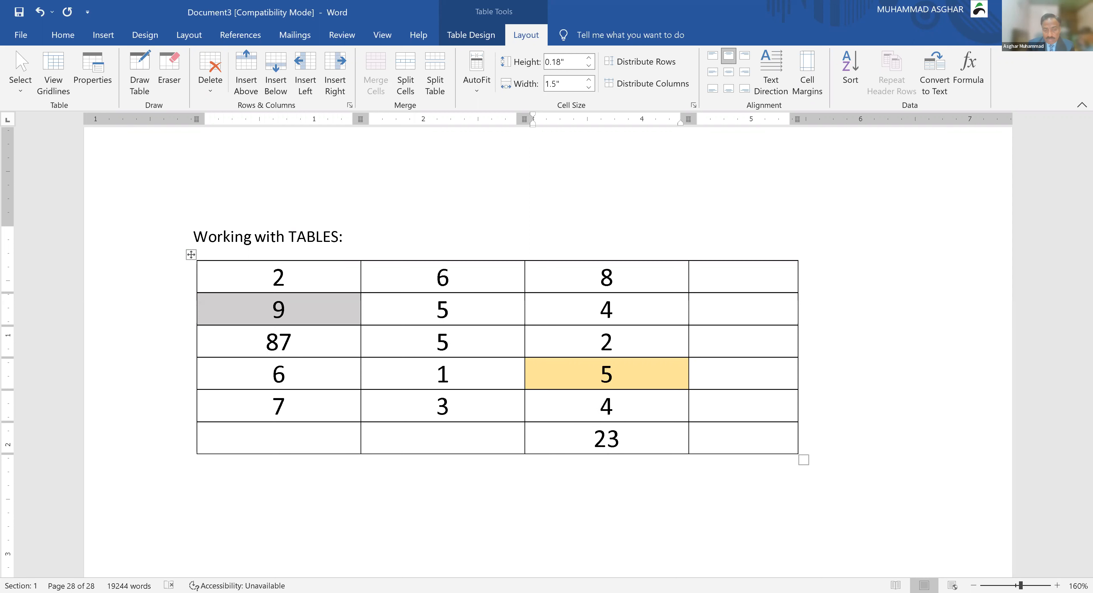
text(1)
key(Down)
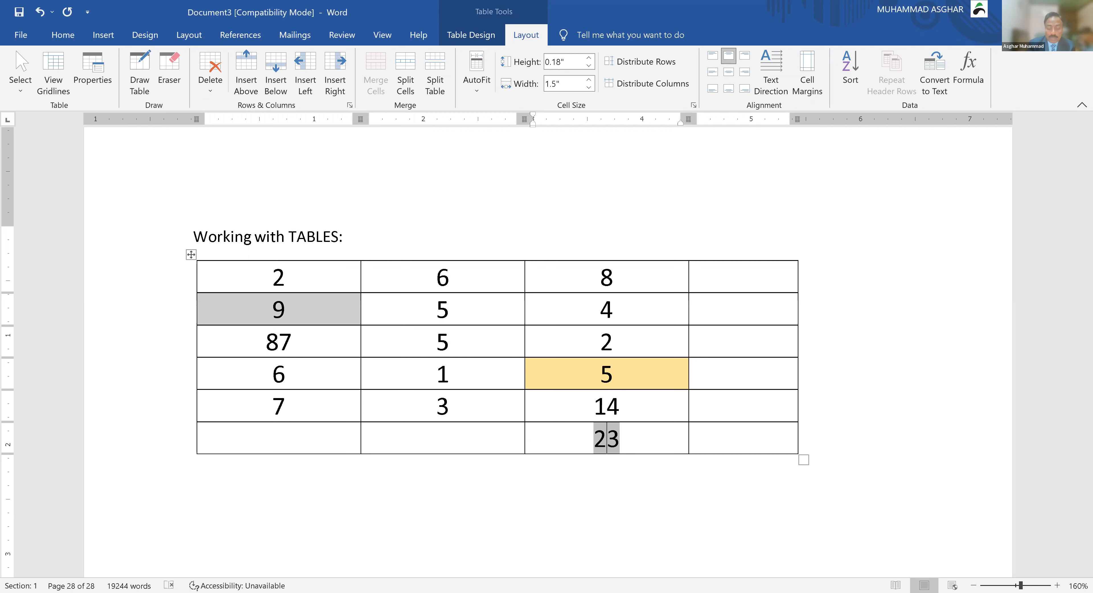
key(F9)
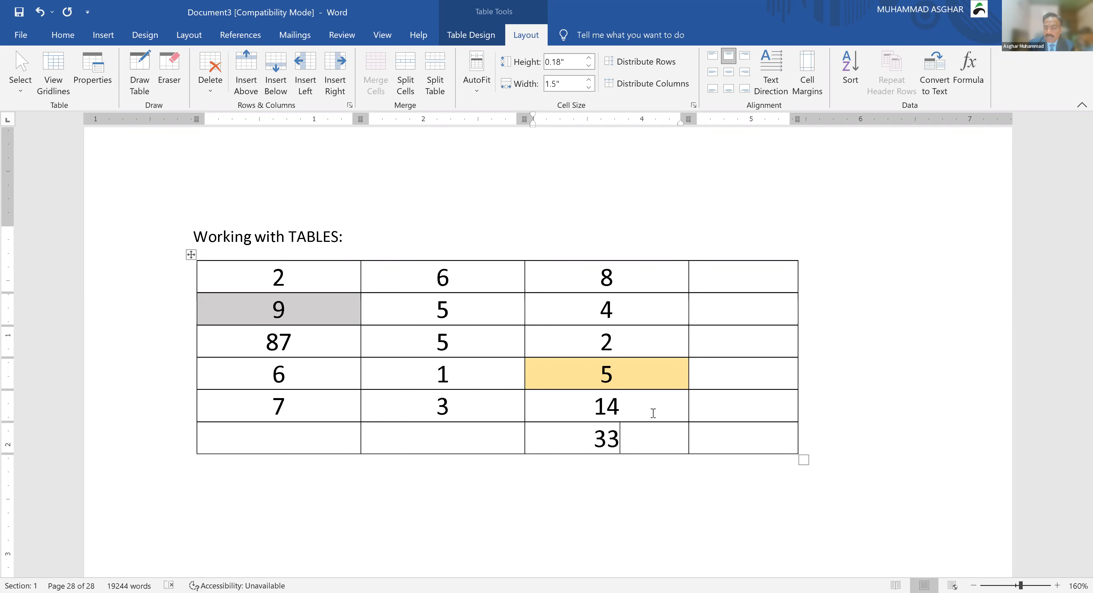
- Copy the third column's sum field into the first and second cells of the last row
key(shift+Left)
key(shift+Left)
key(ctrl+c)
key(Left)
key(Left)
key(Left)
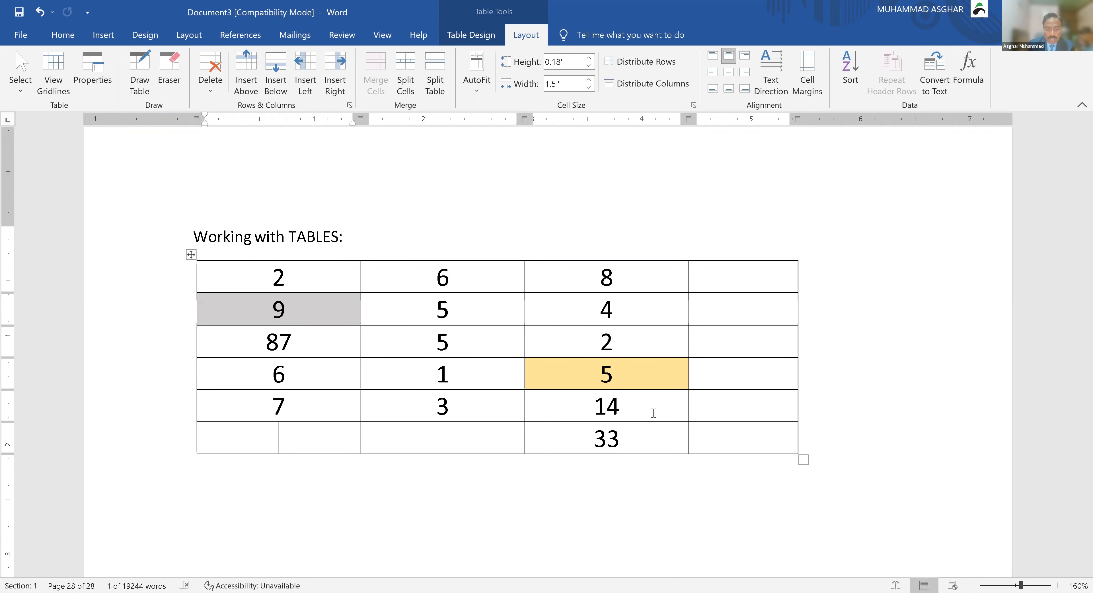
key(ctrl+v)
key(ctrl+v)
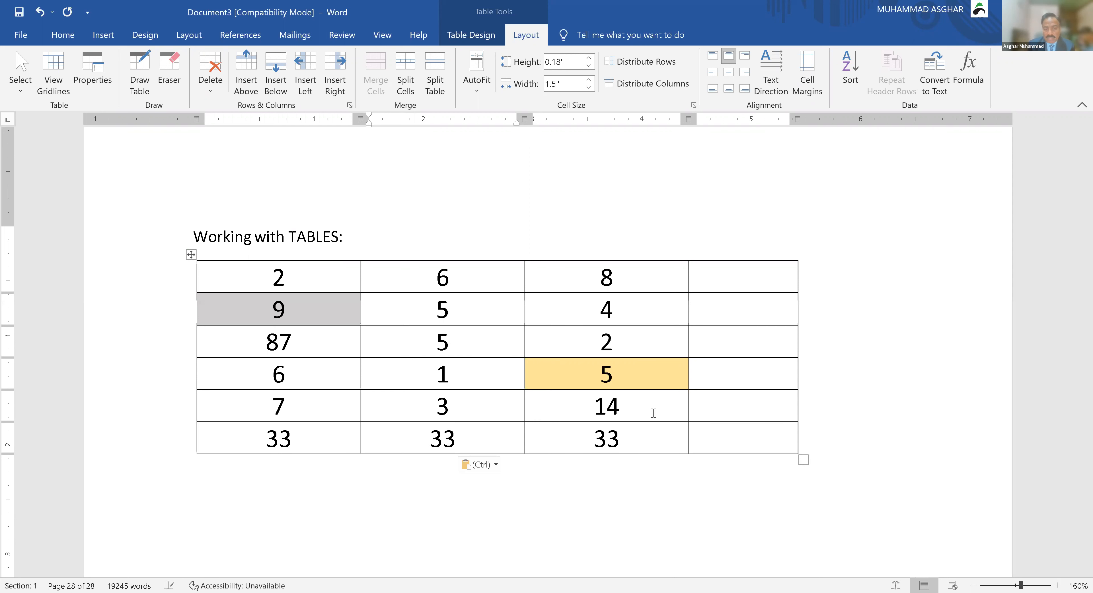
- Update the three column sum fields in the last row together
key(Left)
key(Left)
key(Left)
key(shift+Right)
key(shift+Right)
key(shift+Right)
key(shift+Right)
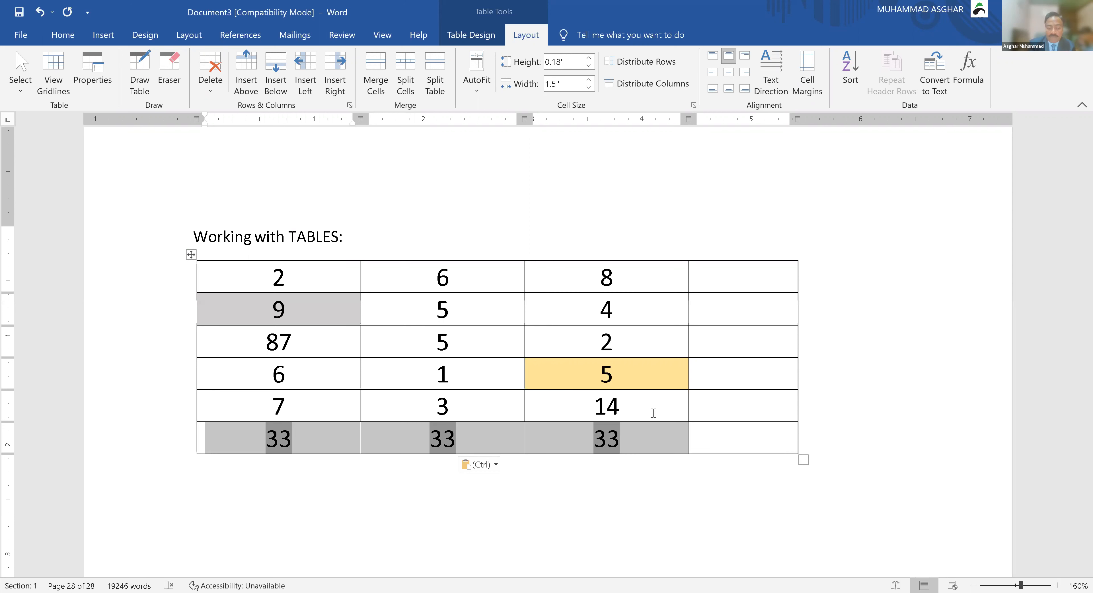
key(F9)
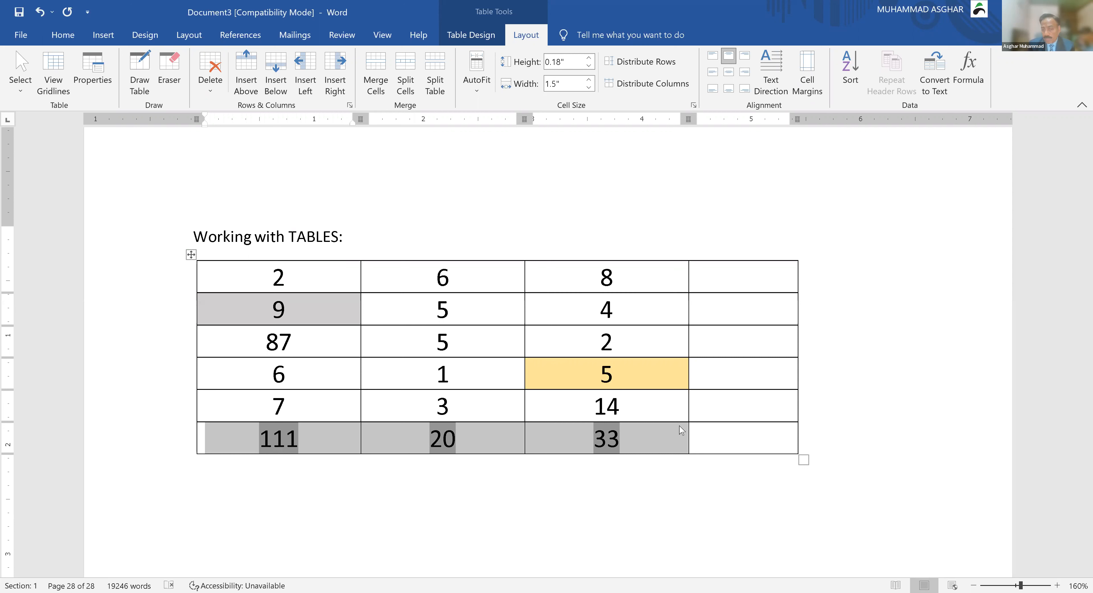
- Insert the field =sum(left) in the fourth cell of the first row and calculate it
click(714, 440)
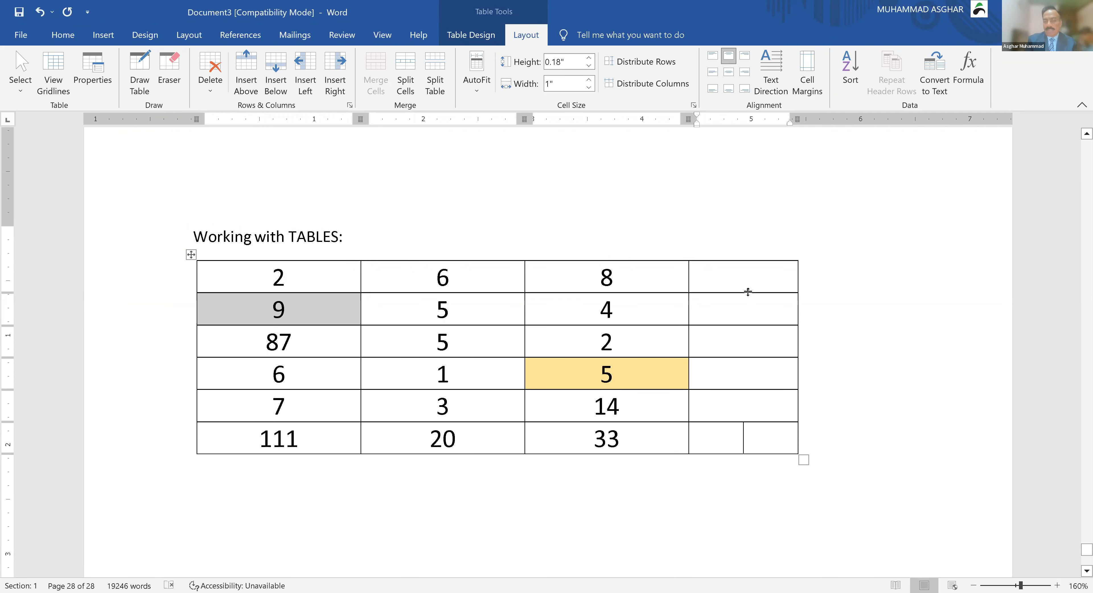
click(749, 283)
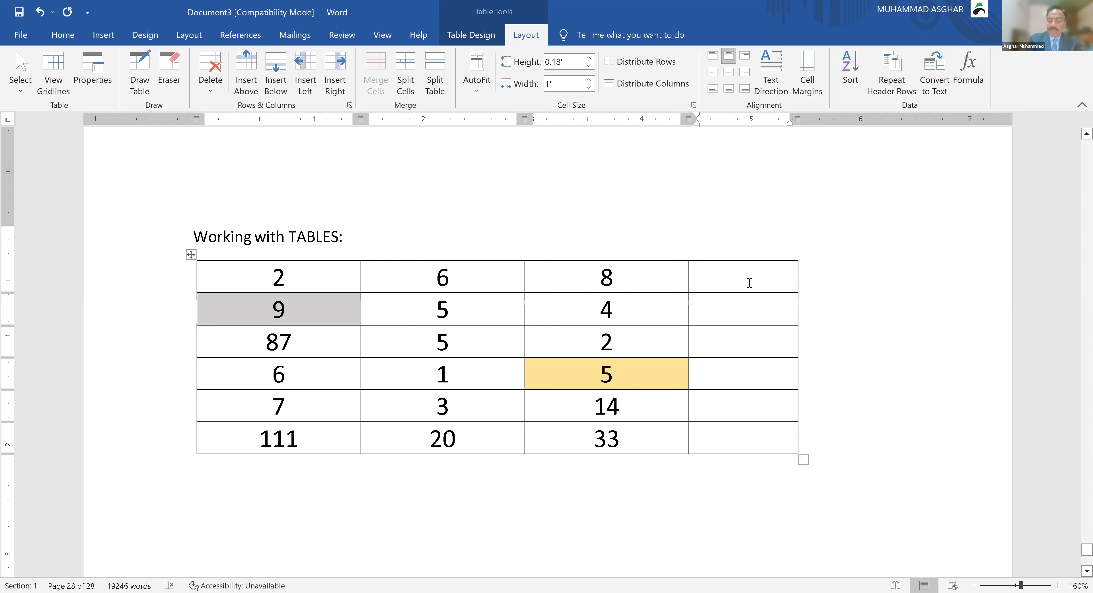
key(ctrl+F9)
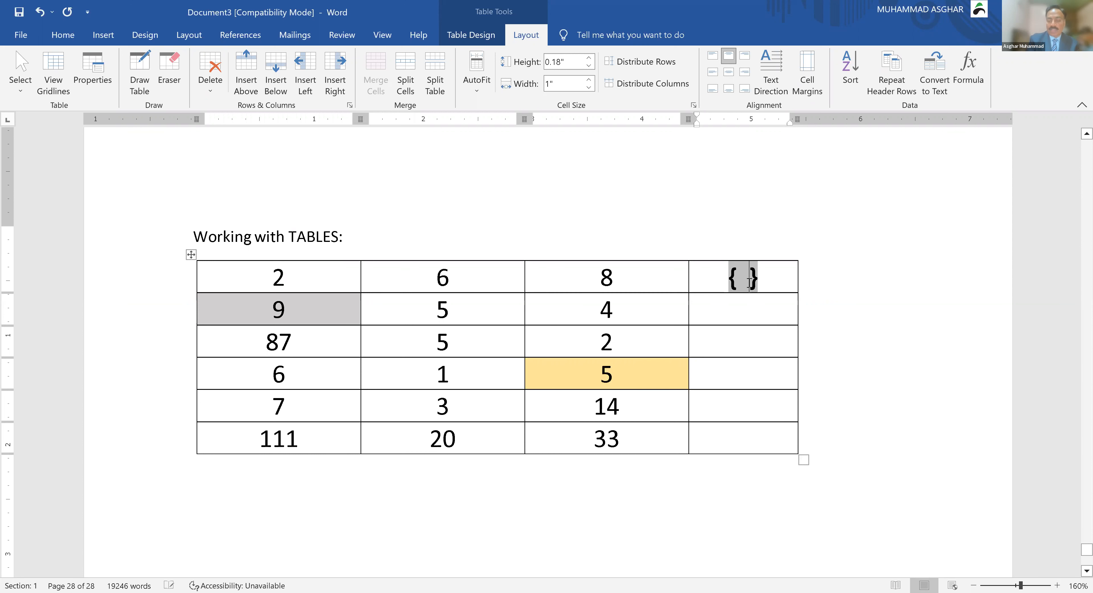
text(=s)
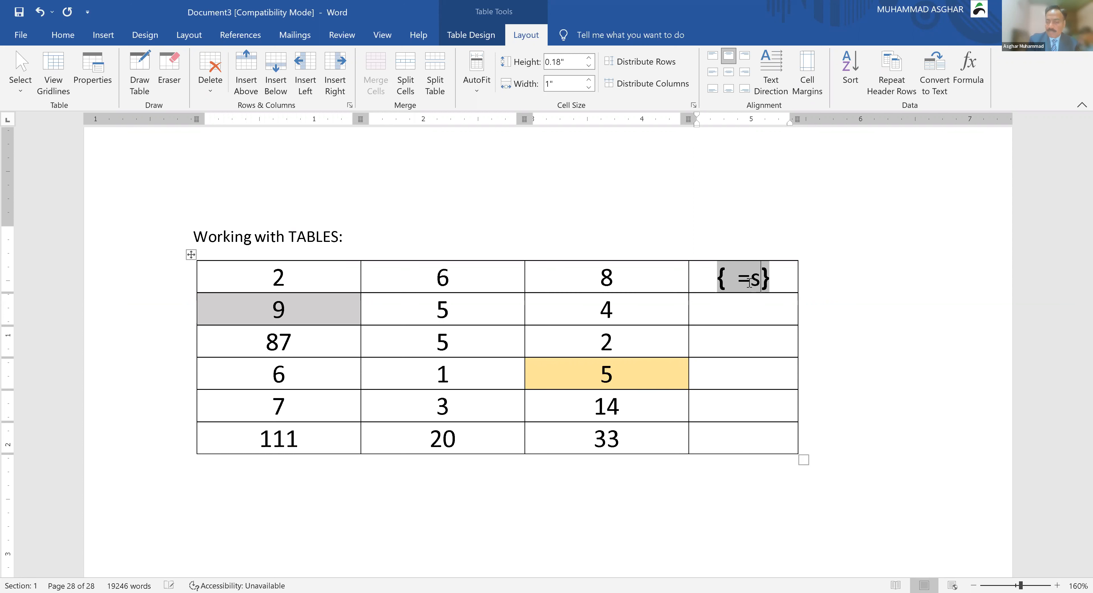
text(um(left))
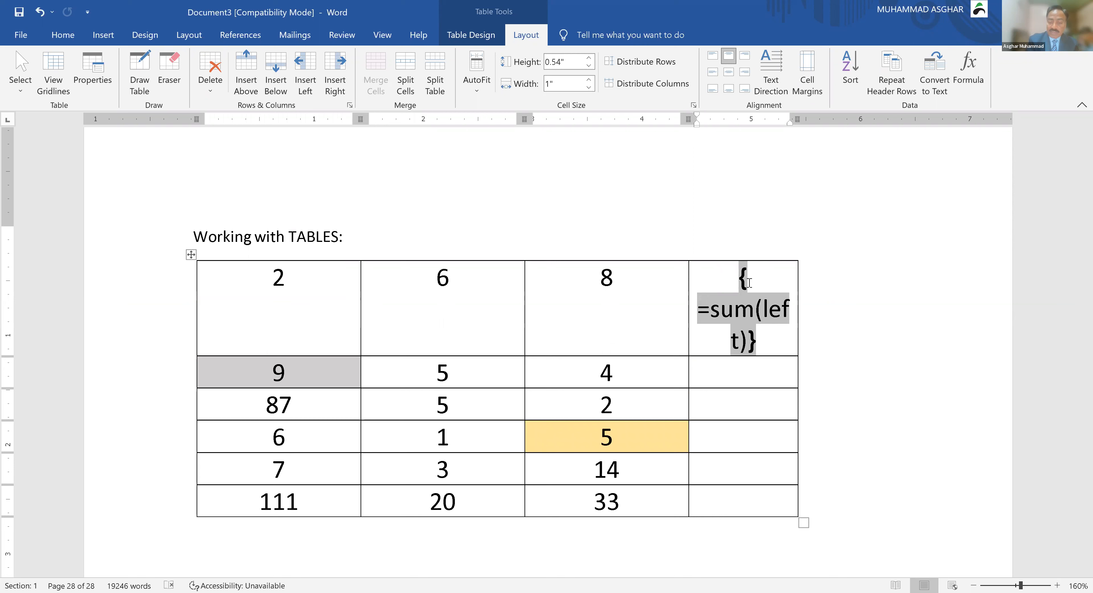
key(F9)
- Try to paste the first row's sum field into the fourth-column cells of rows two to four
key(shift+Right)
key(shift+Right)
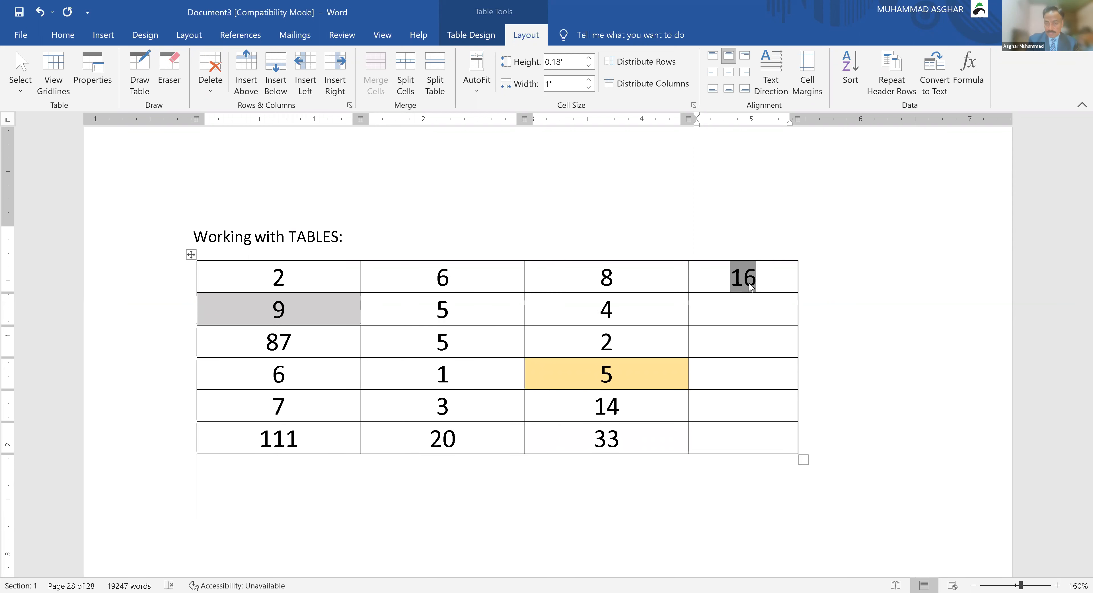
key(Down)
key(ctrl+v)
key(Down)
key(ctrl+v)
key(Down)
key(ctrl+v)
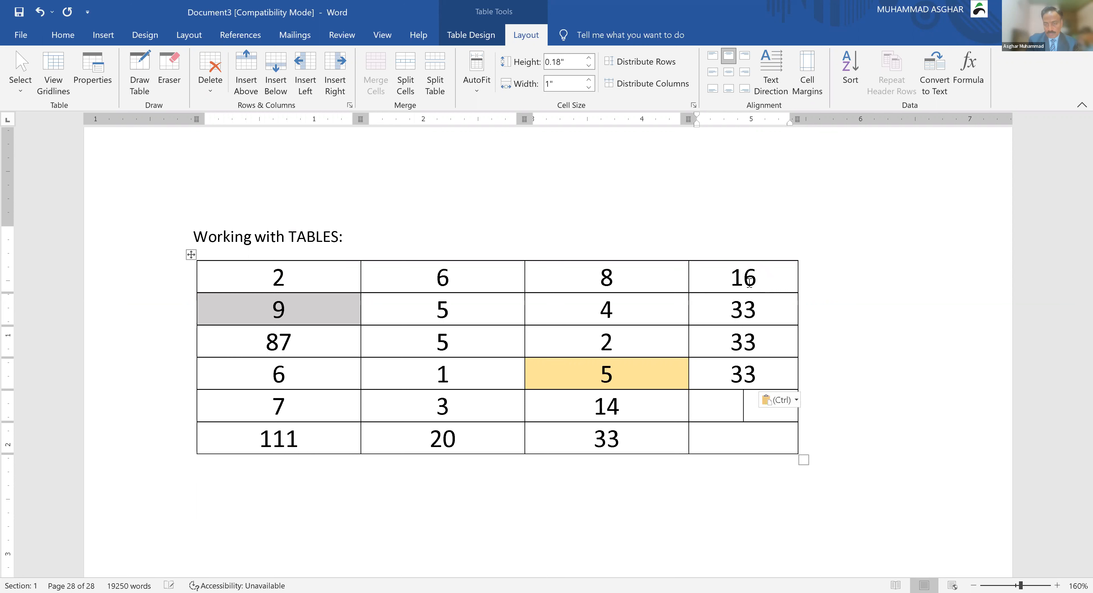
key(ctrl)
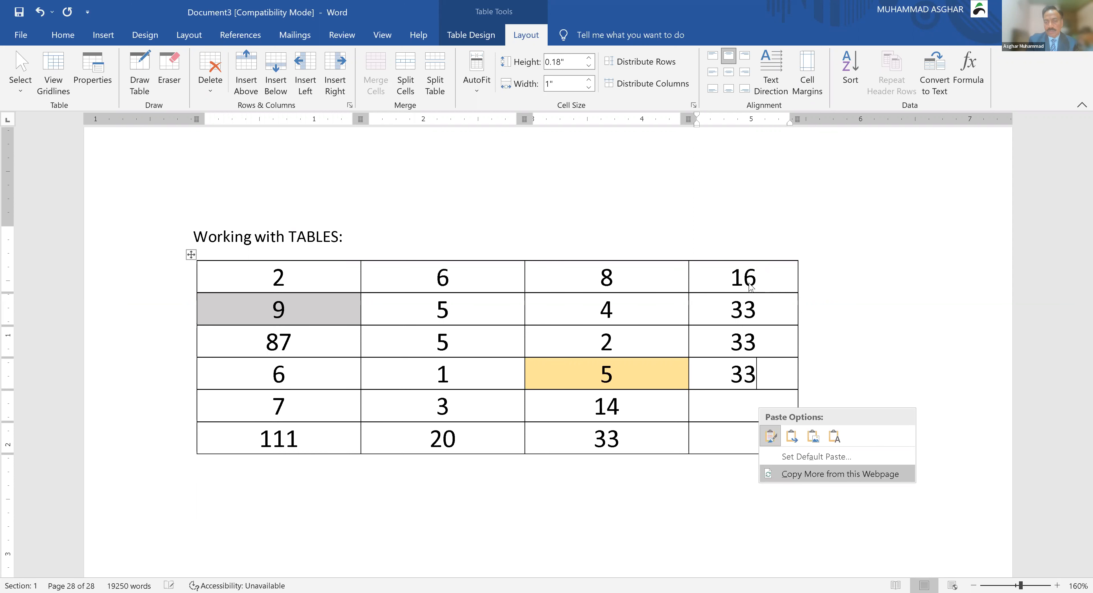
- Copy the first row's sum field into the fourth-column cells of rows two to five
double_click(750, 285)
key(Down)
key(shift+Down)
key(shift+Down)
key(shift+Down)
key(shift+Down)
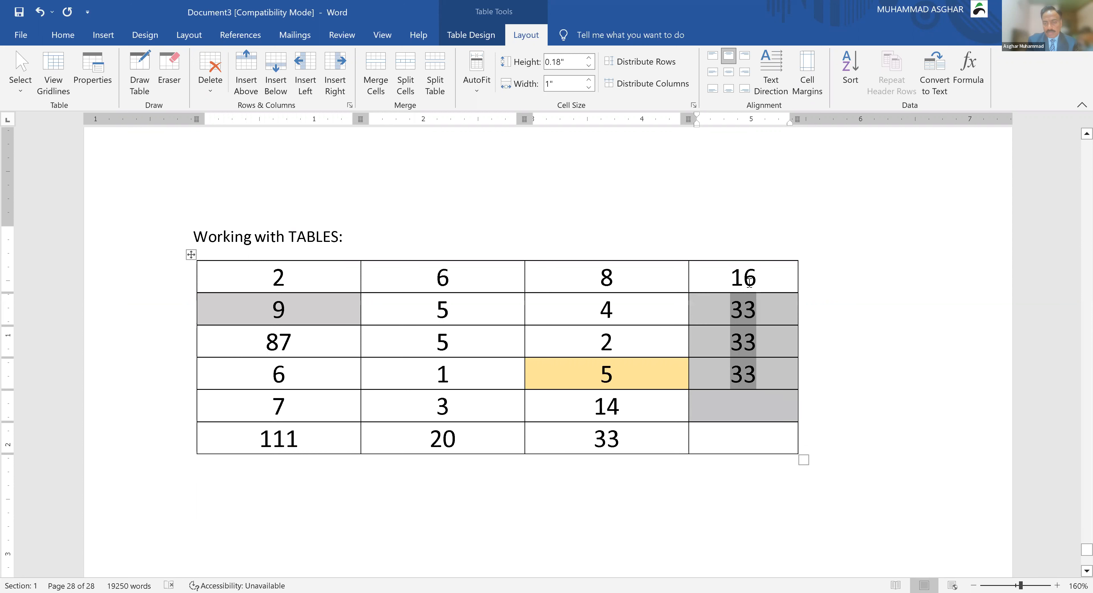
key(ctrl+v)
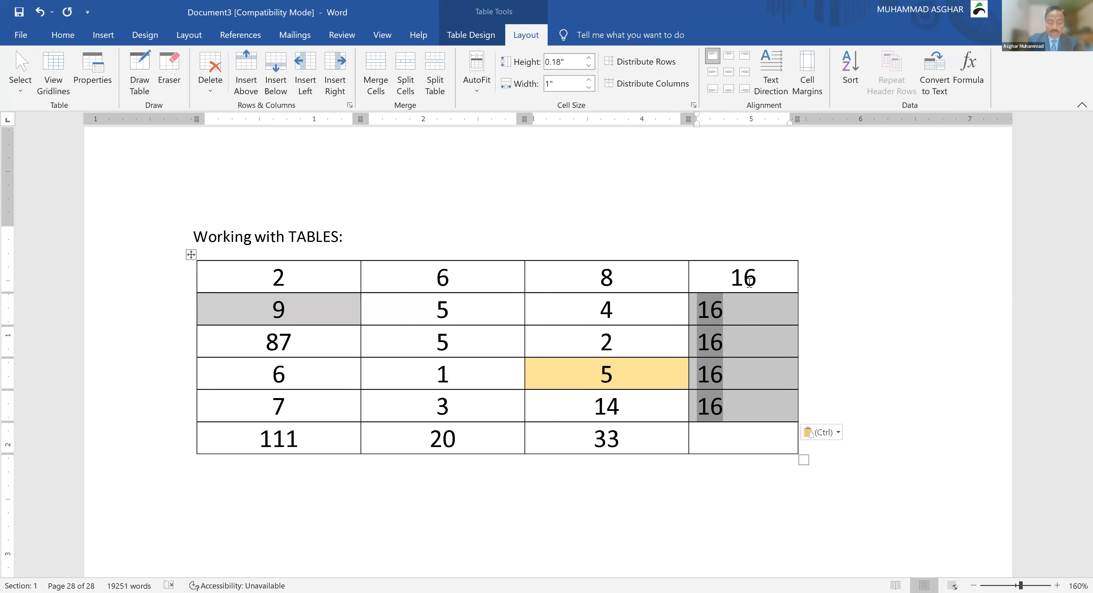
- Centre the pasted sum fields in the fourth column and update them for their own rows
key(ctrl+e)
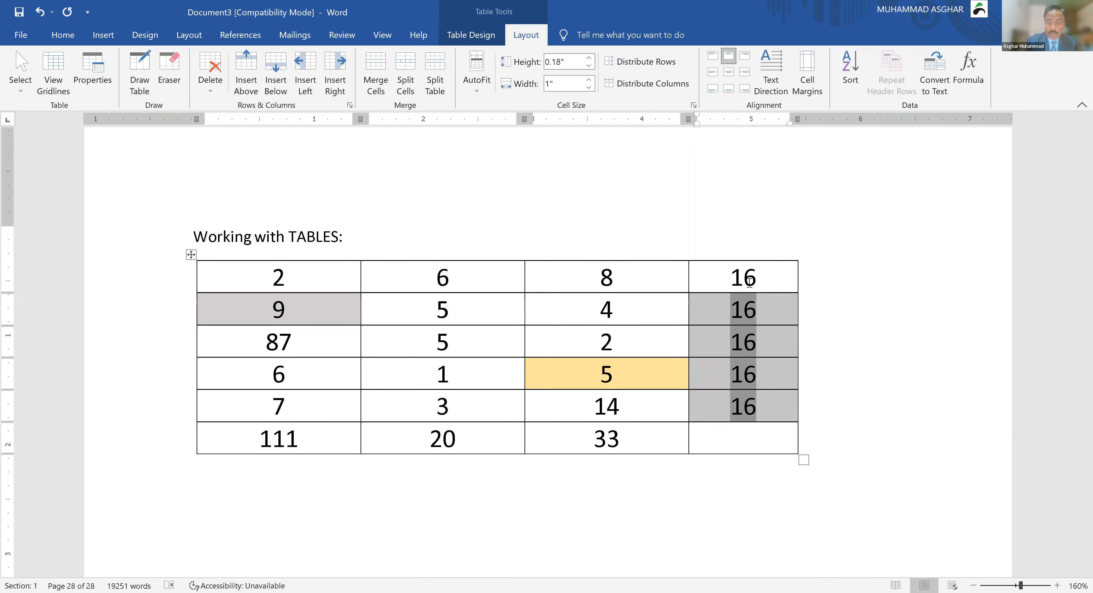
key(F9)
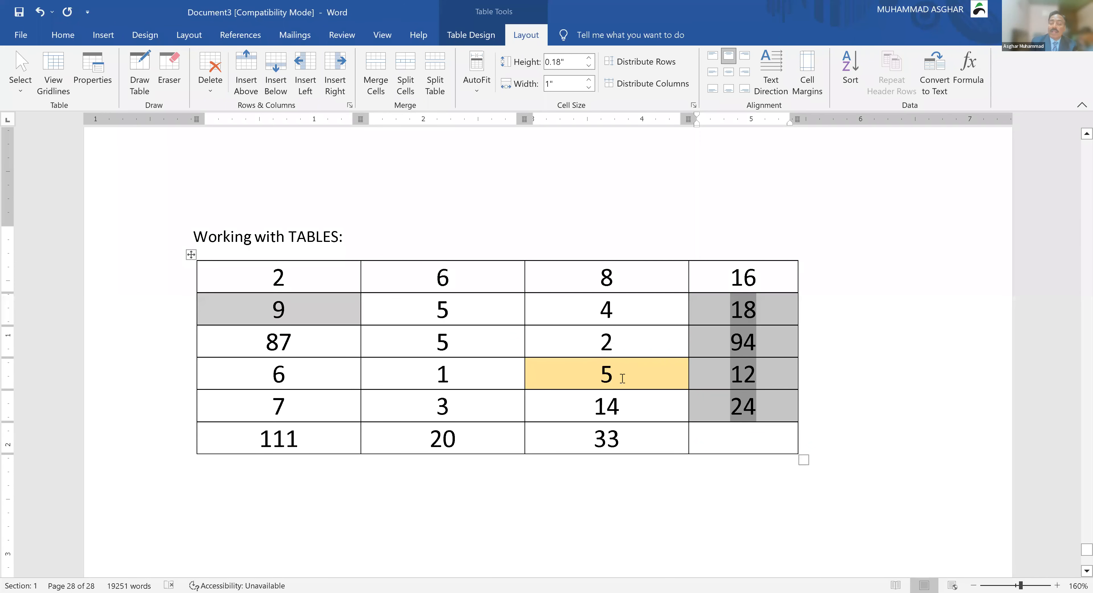
click(623, 378)
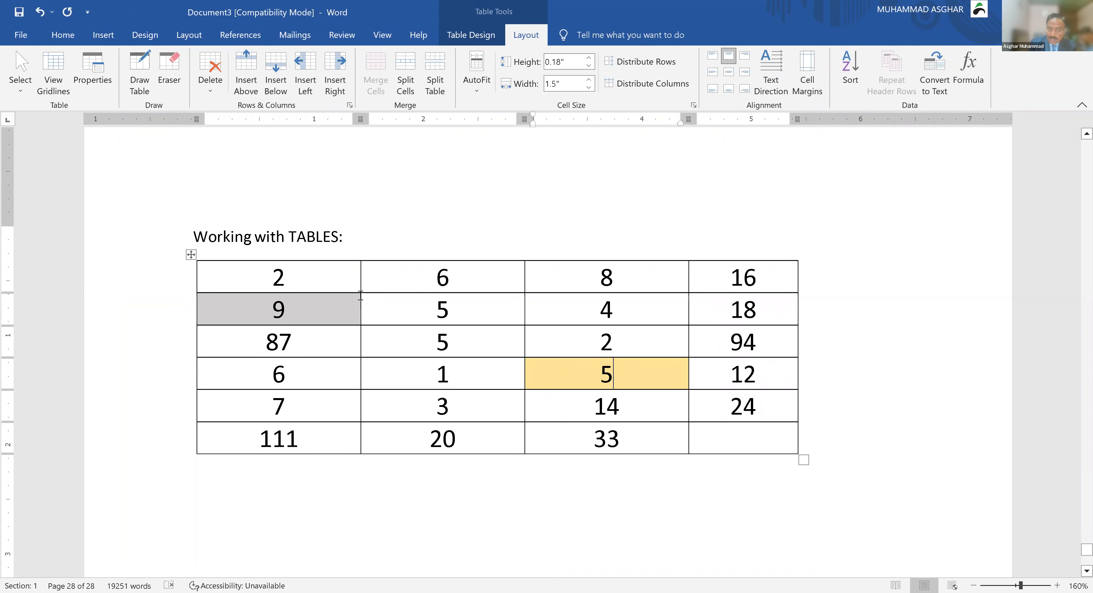
- Narrow the table's first column to about 0.63 inches and widen its fourth column to about 2.34 inches
click(359, 281)
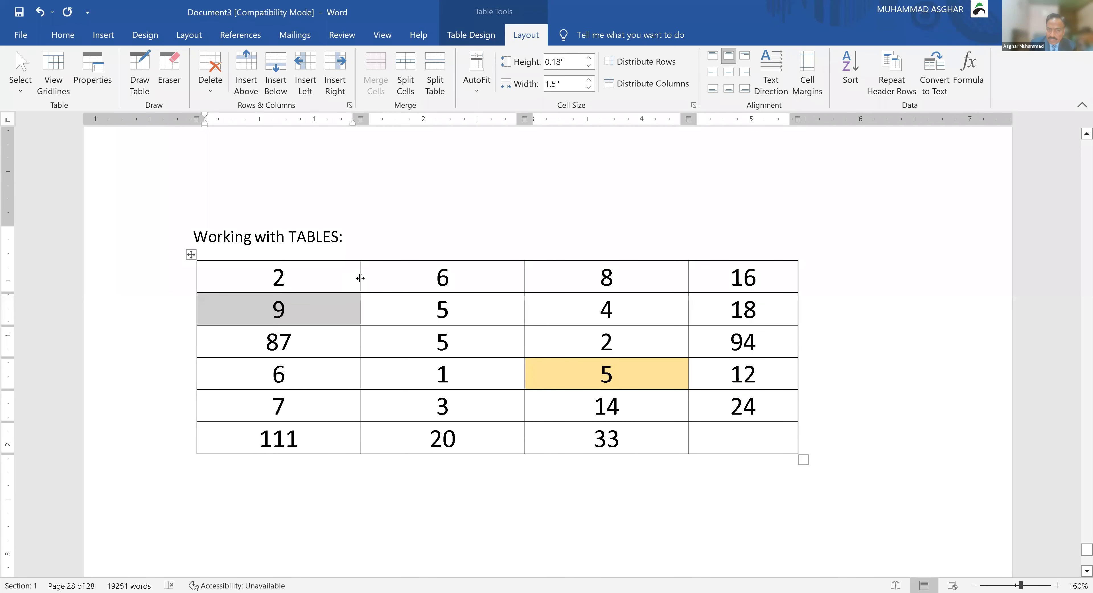
drag(361, 277, 265, 278)
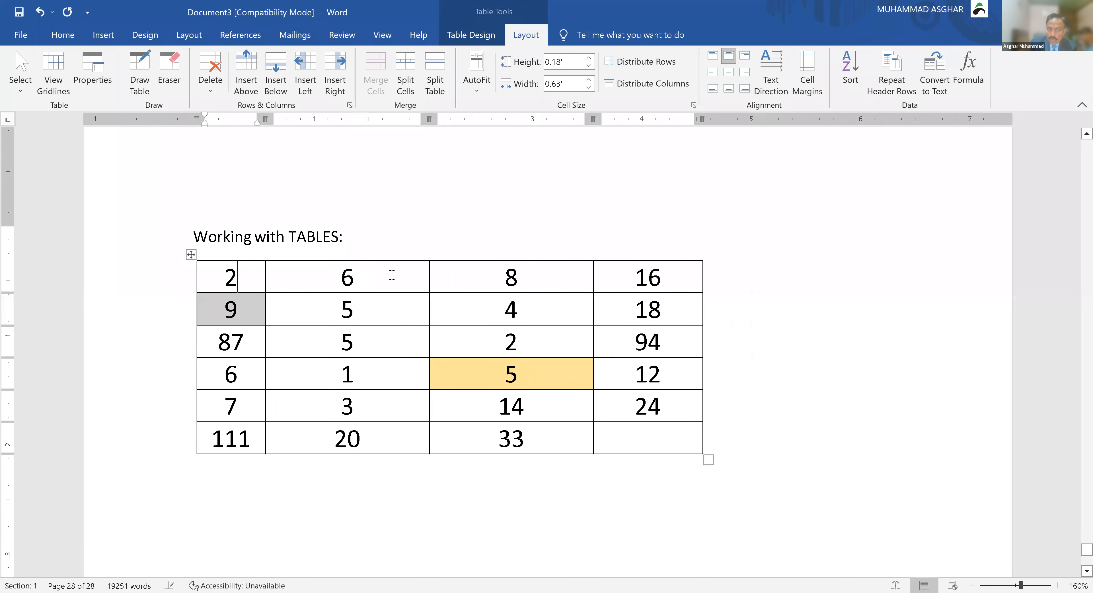
click(428, 275)
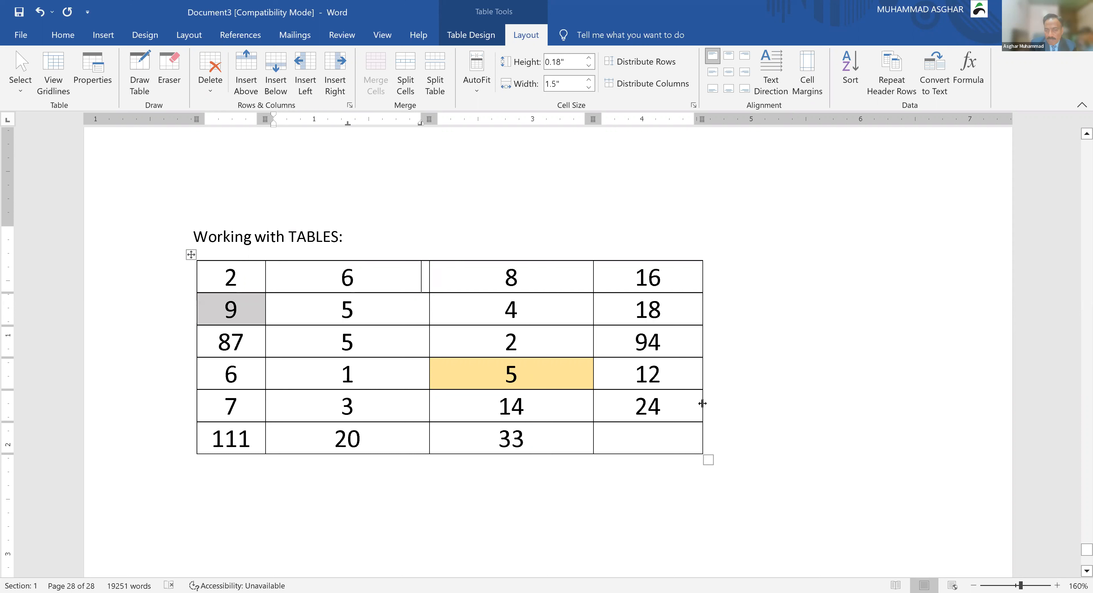
key(ctrl+z)
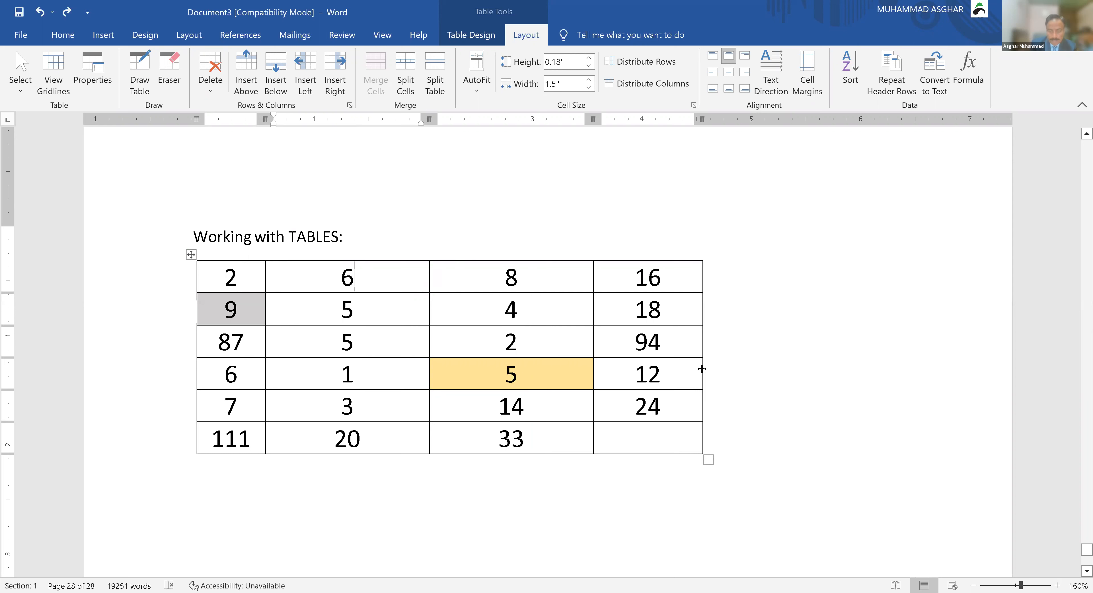
drag(844, 374, 846, 374)
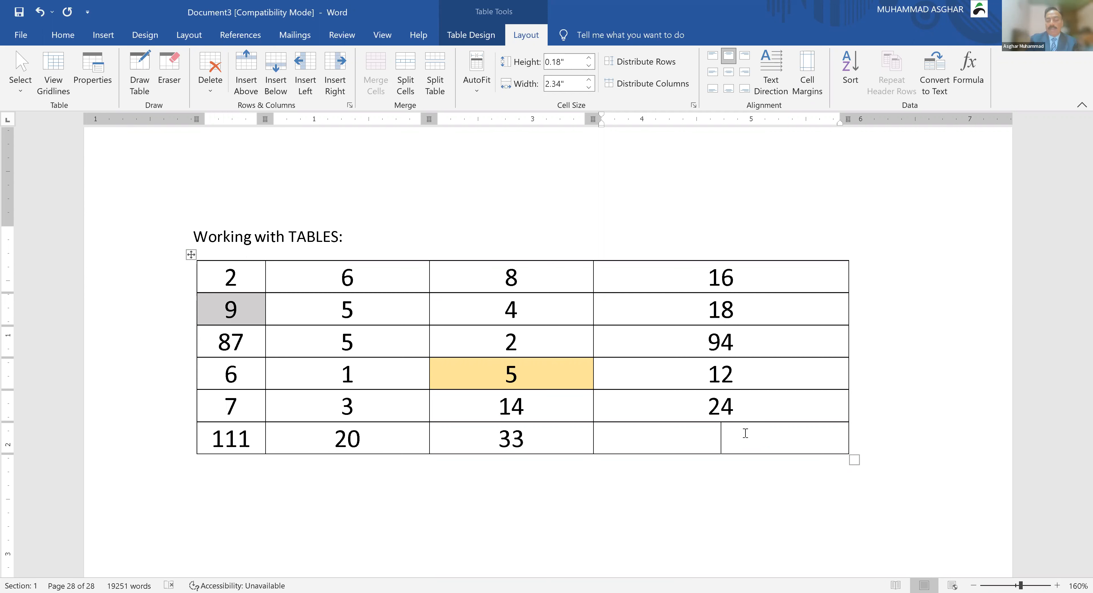
- Insert a field with the formula =A2*C4 in the last cell of the fourth column and calculate it
key(ctrl+F9)
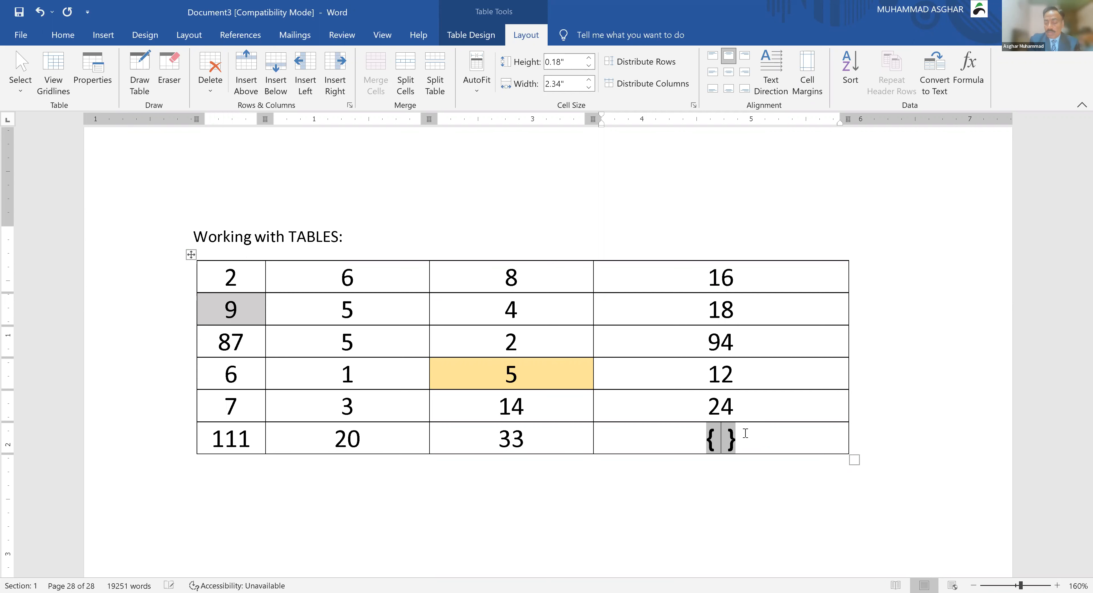
text(= )
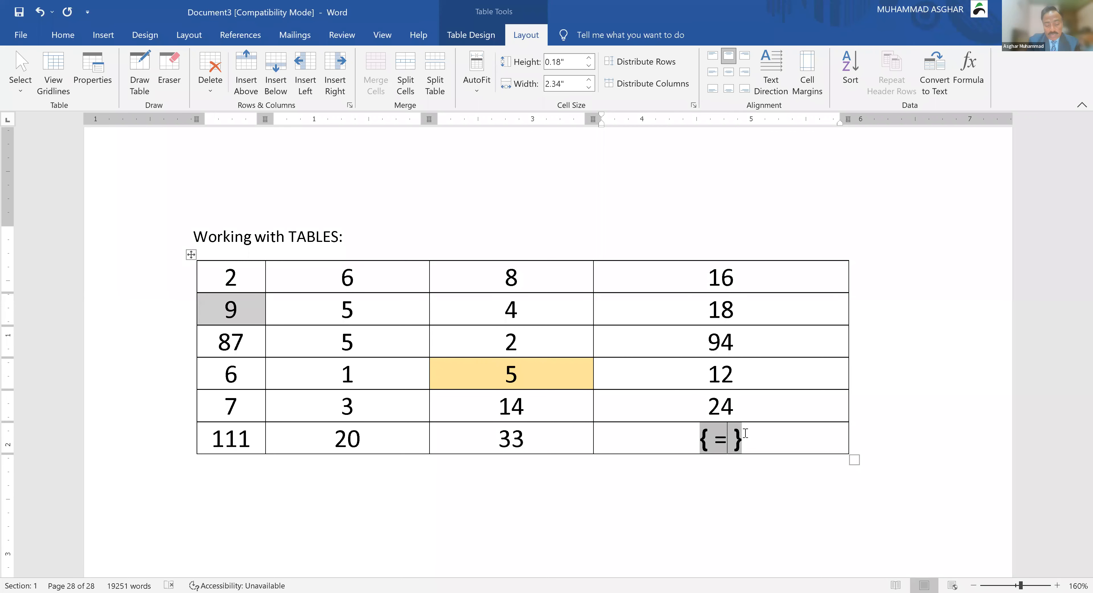
text(A2*C)
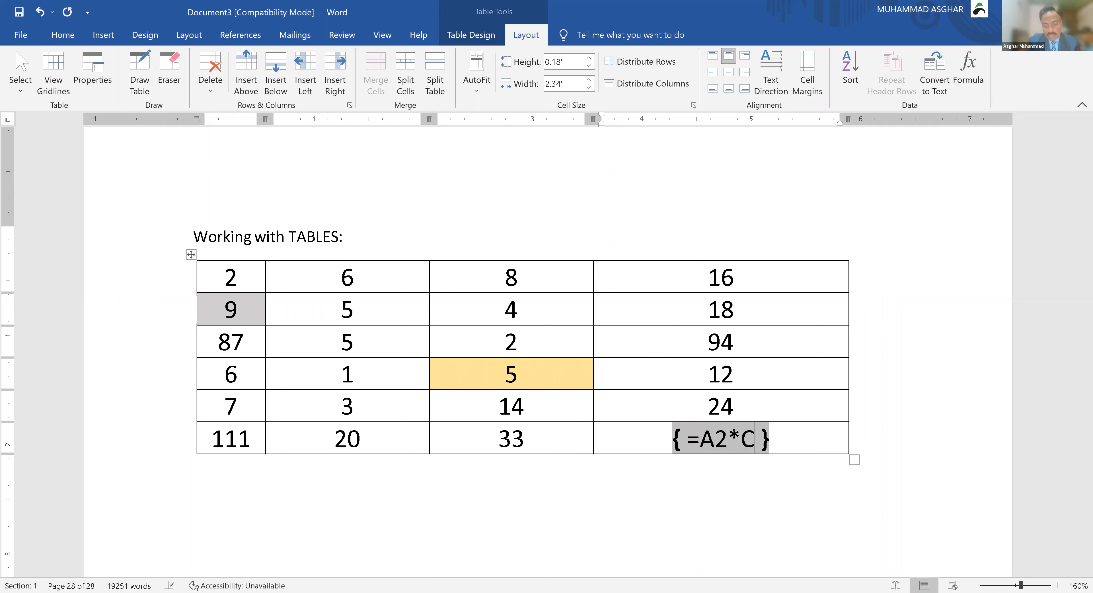
text(4)
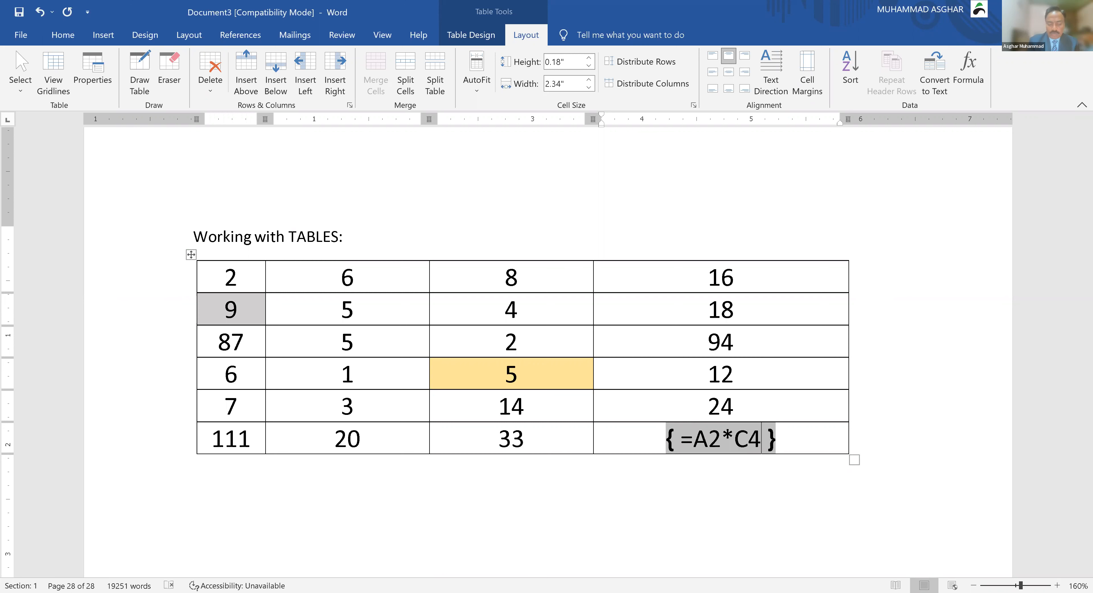
key(F9)
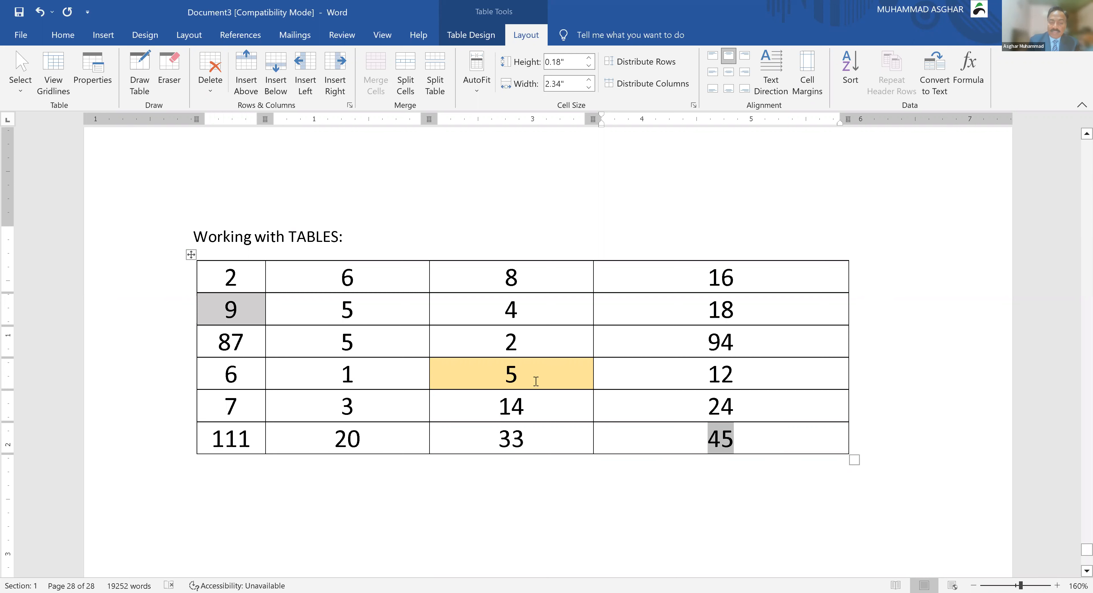
- Change the orange-shaded cell's value to 9 and update the product field in the table's last cell
click(515, 379)
double_click(513, 378)
text(9)
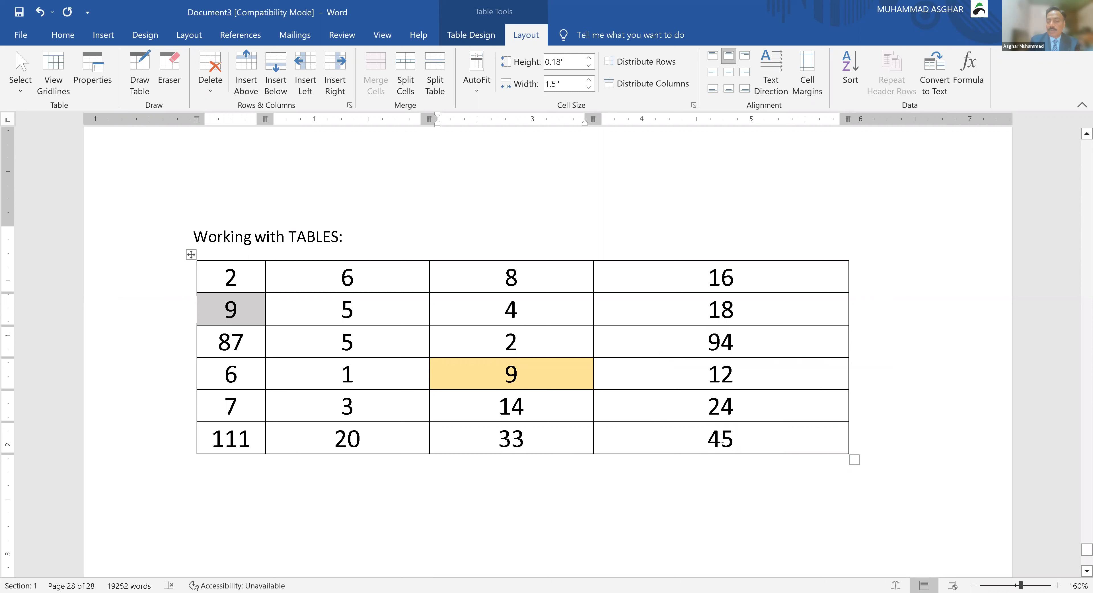
click(722, 442)
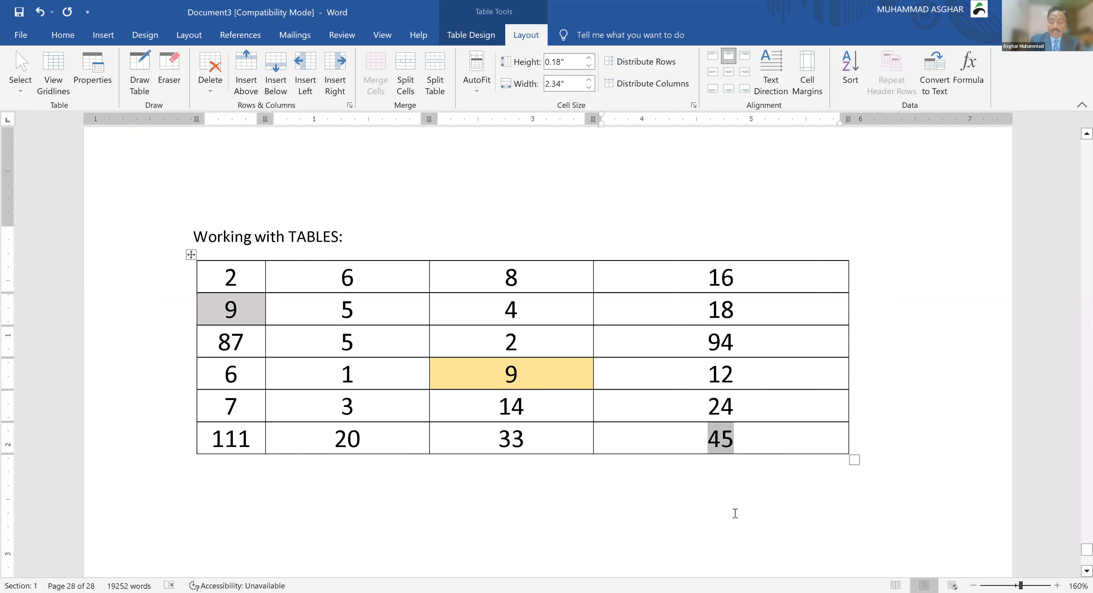
key(F9)
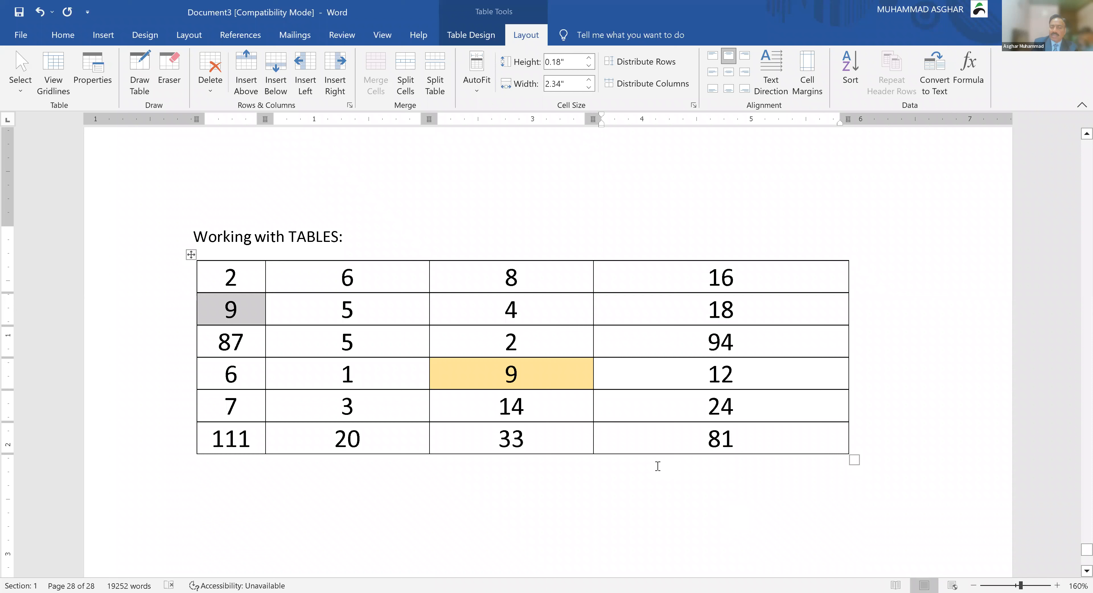
- Create a one-row, four-column table below the first one from a line of tab-separated plus signs, keeping the first column narrow
click(655, 478)
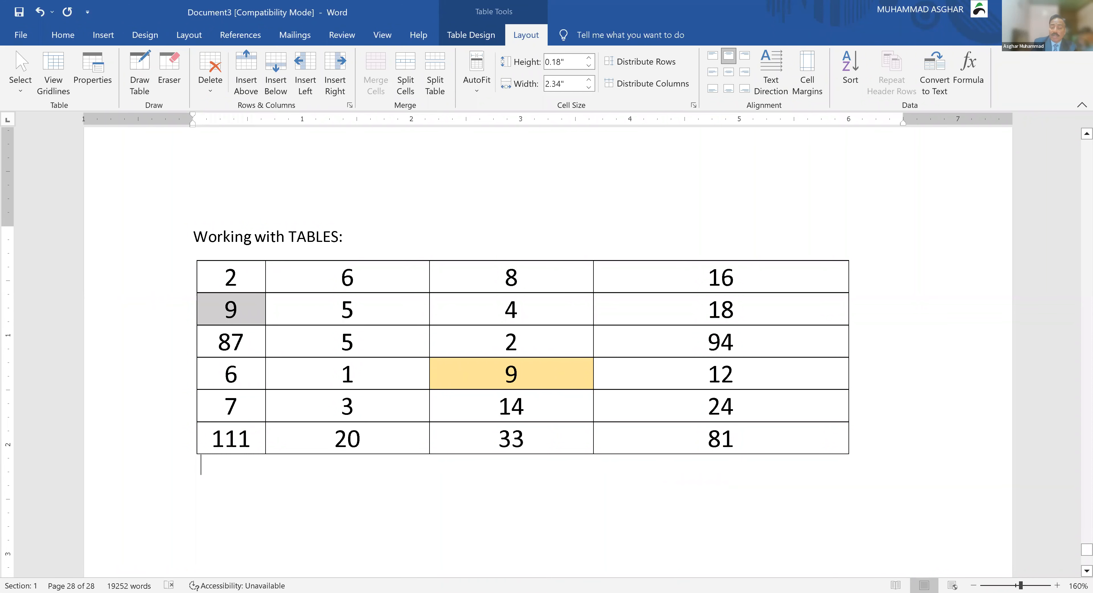
key(Return)
key(Return)
text(+)
key(Tab)
text(++)
key(Tab)
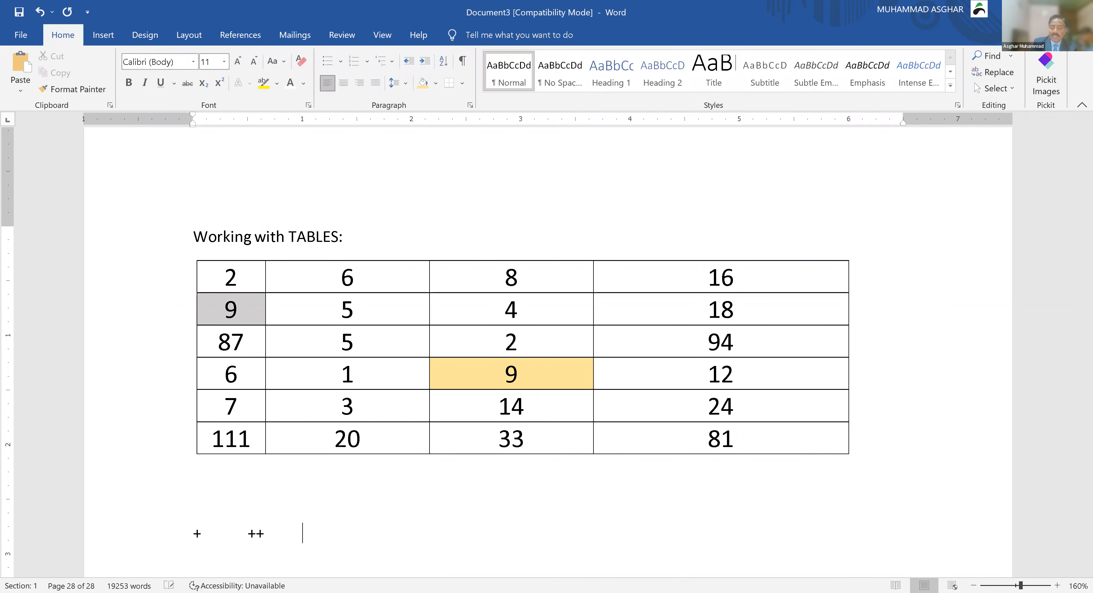
key(BackSpace)
key(BackSpace)
key(Tab)
key(Tab)
text(+)
key(Tab)
key(Tab)
text(+)
key(Tab)
key(Tab)
text(+)
key(Return)
- Extend the new table to four rows by adding three rows beneath the first
scroll(546, 352, down, 3)
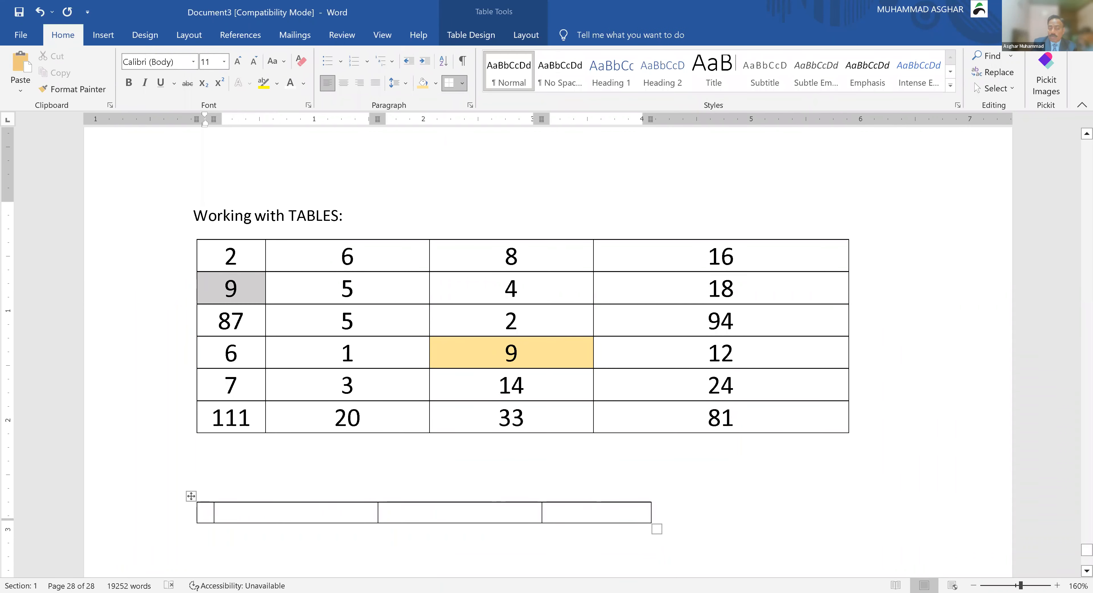
key(Tab)
key(Tab)
key(Tab)
key(Tab)
key(Tab)
key(Tab)
key(Tab)
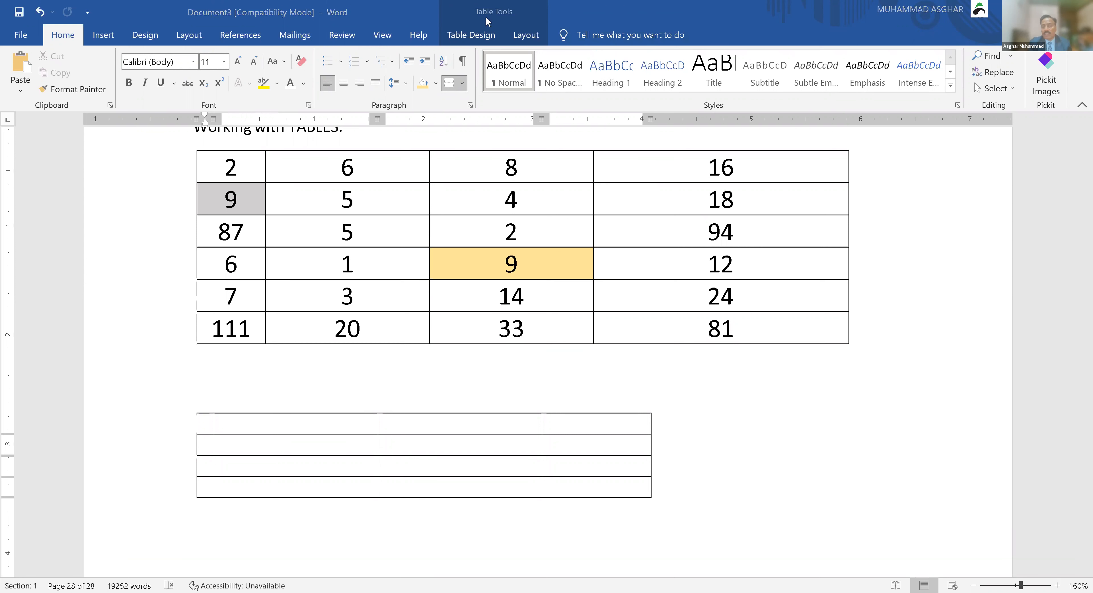
- Apply a light blue table style with banded rows and columns to the new four-row table
click(476, 41)
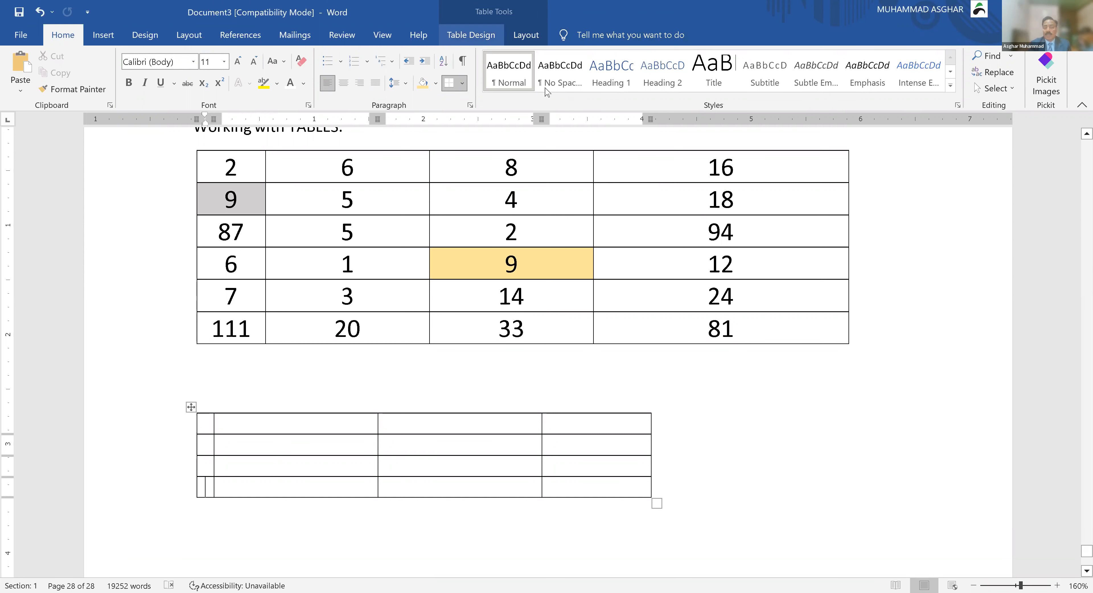
click(535, 86)
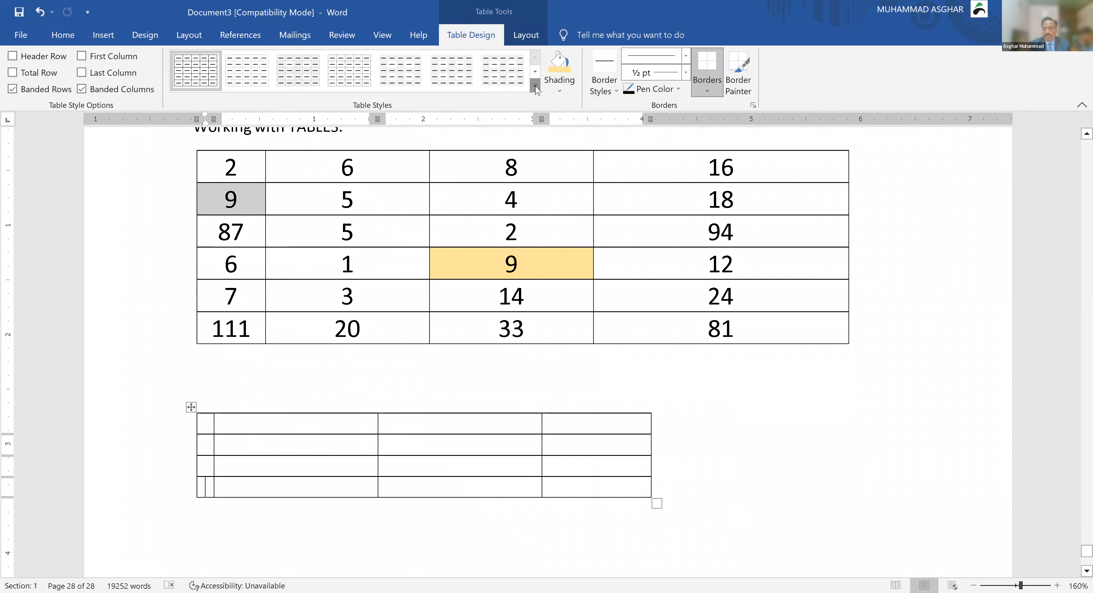
click(454, 190)
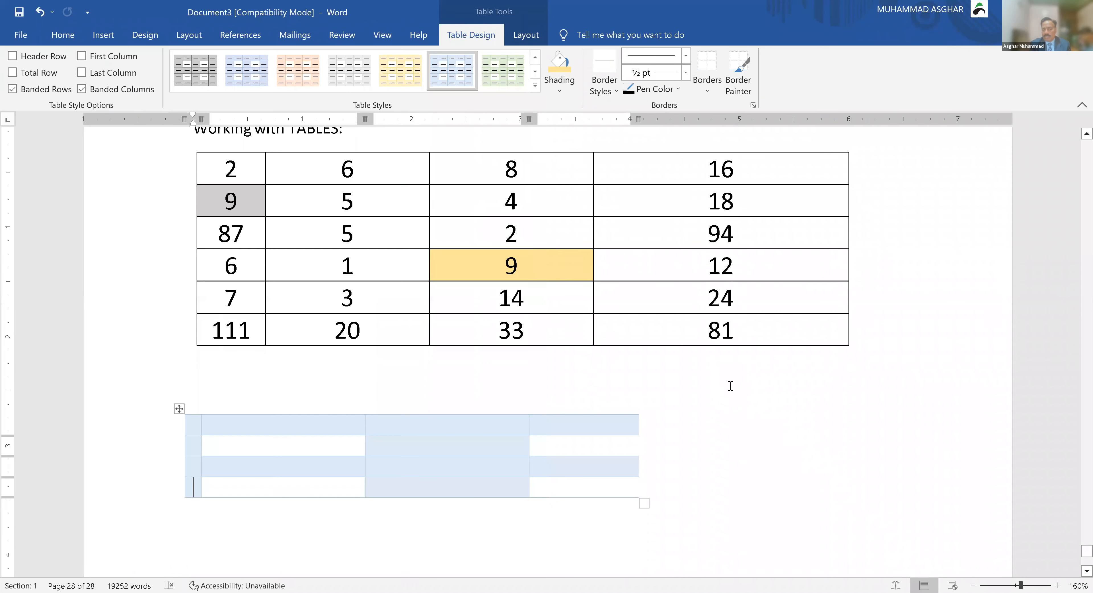
click(602, 451)
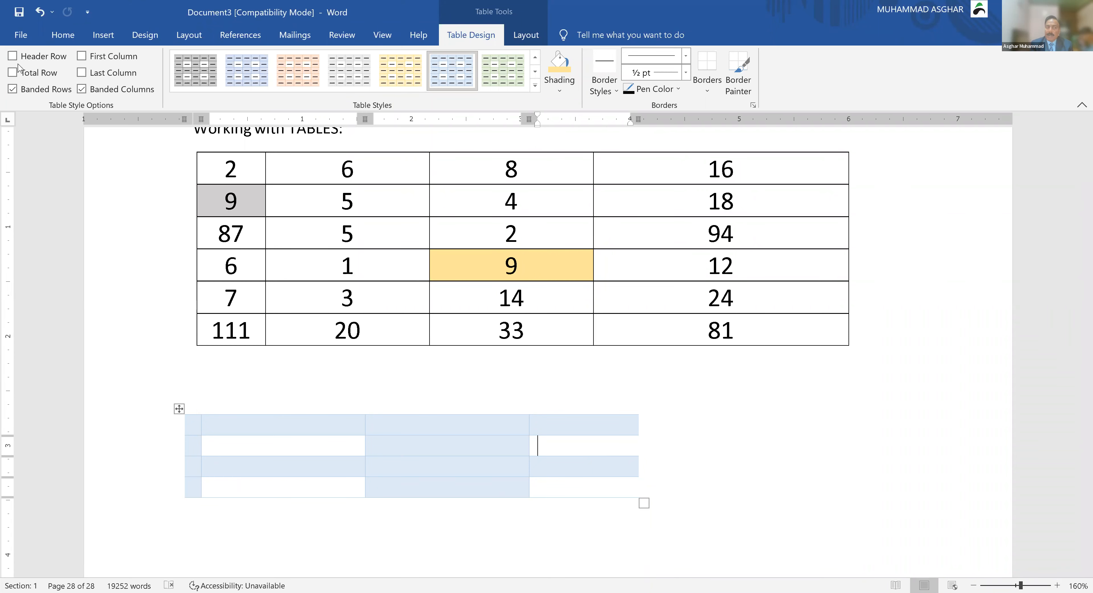
click(24, 37)
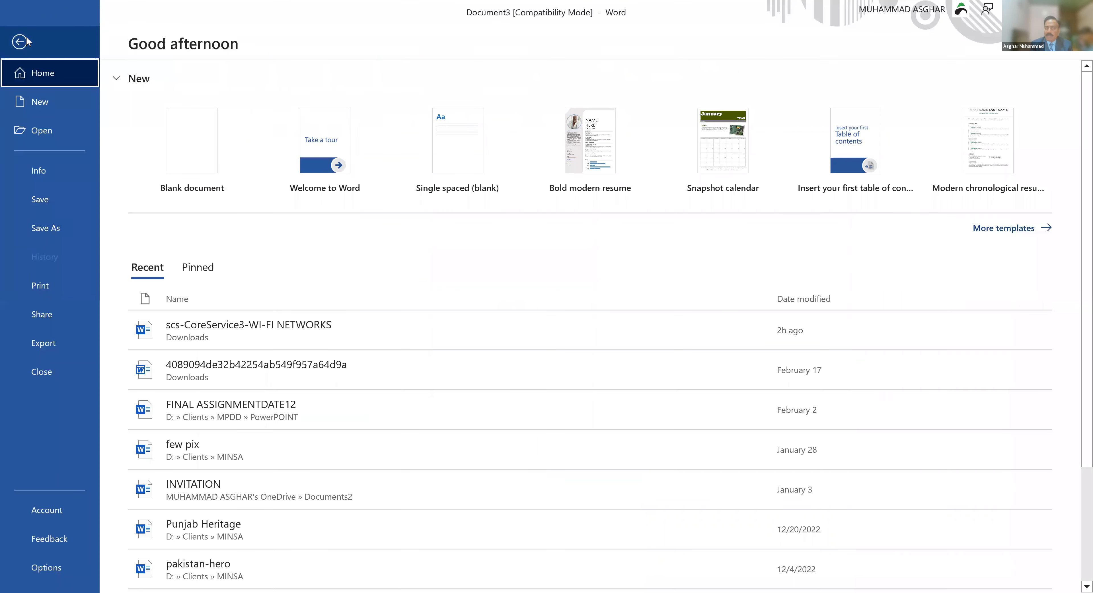
click(21, 42)
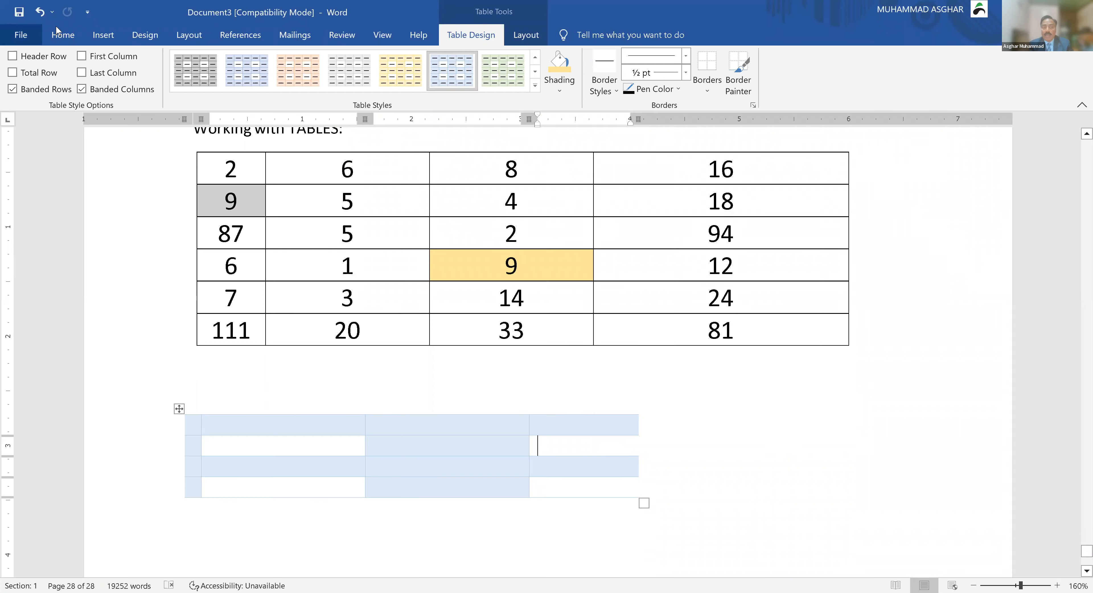
click(59, 34)
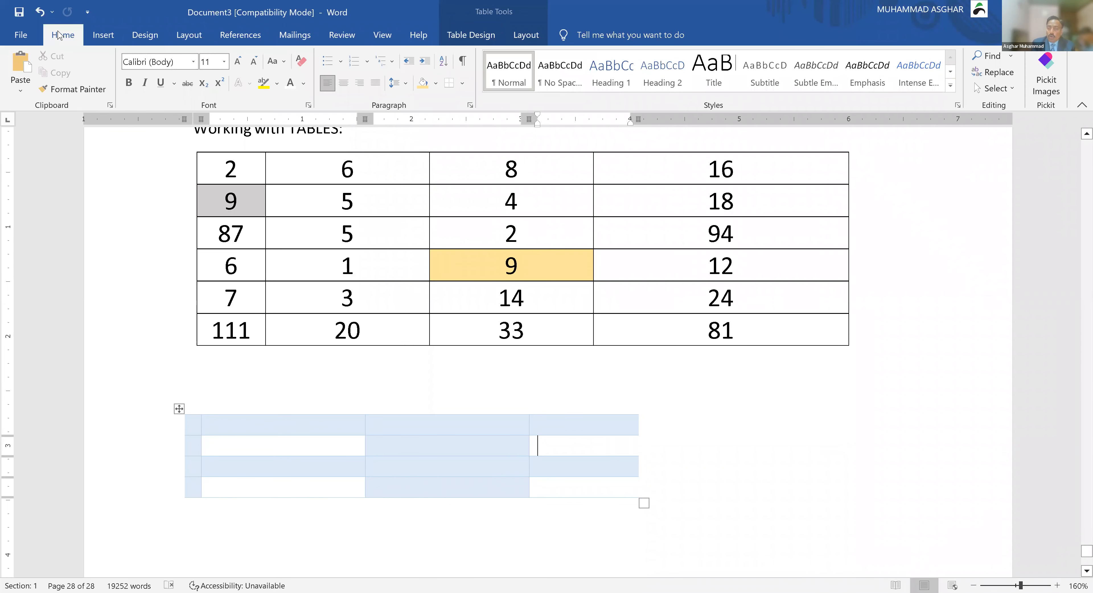
click(103, 43)
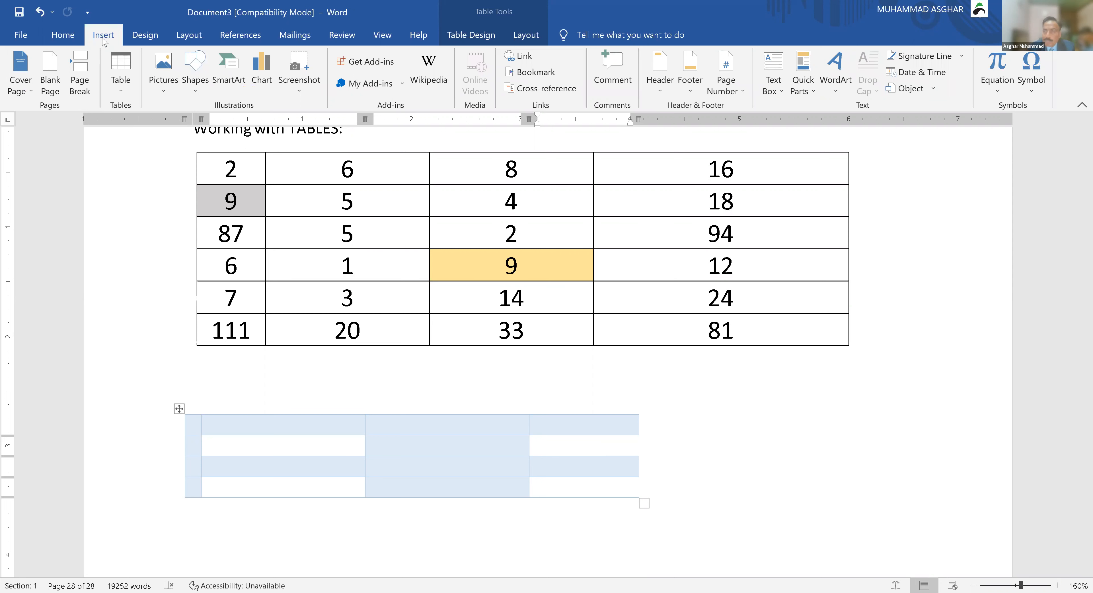
click(70, 40)
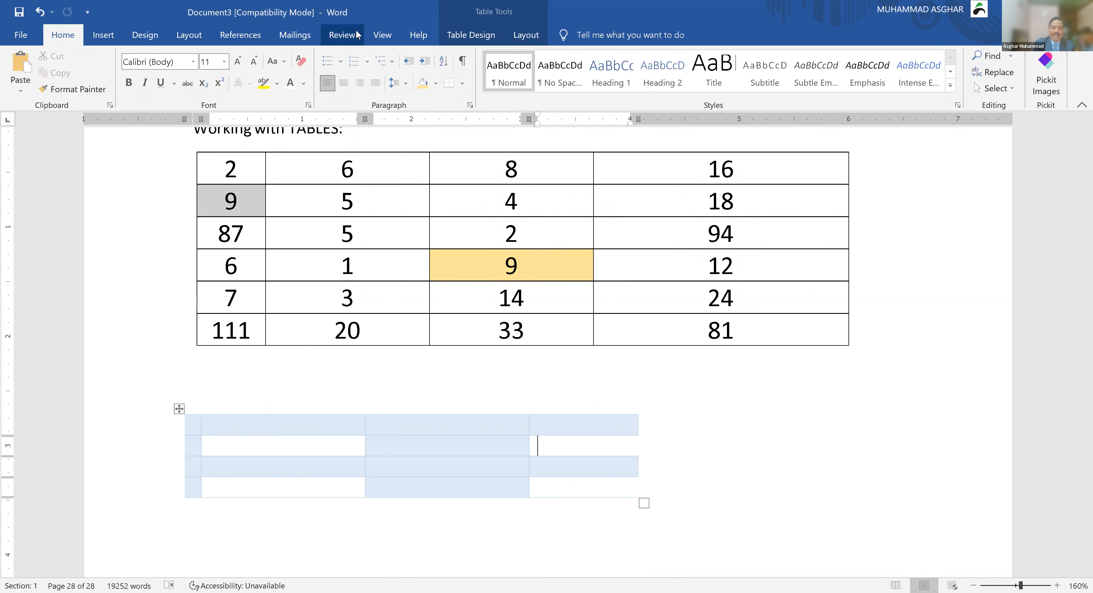
- Open the list of macros and set it to show Word commands
click(381, 36)
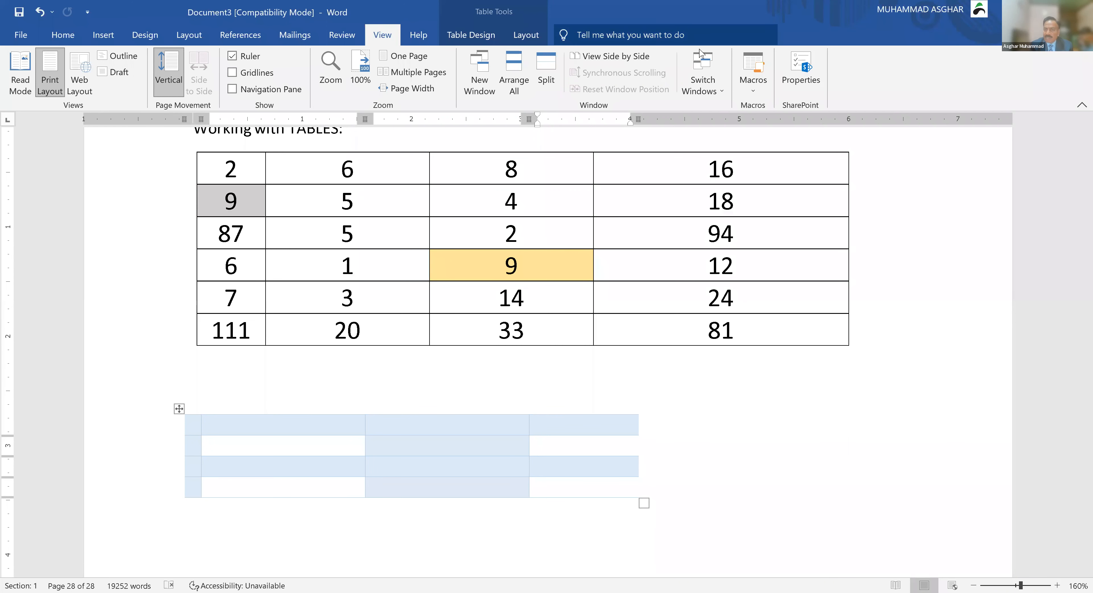
click(754, 94)
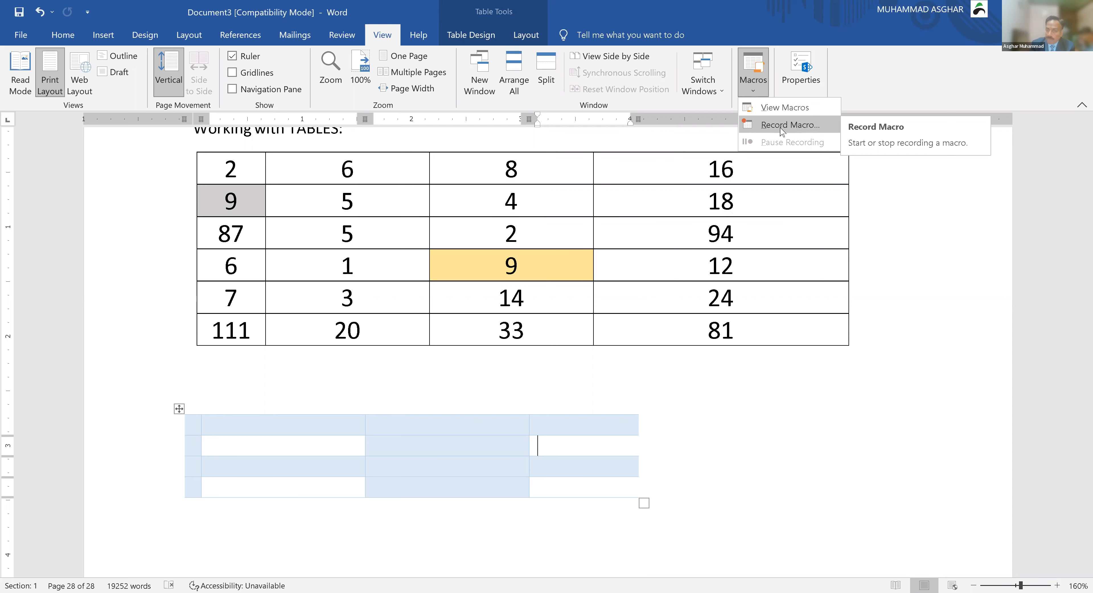
click(777, 110)
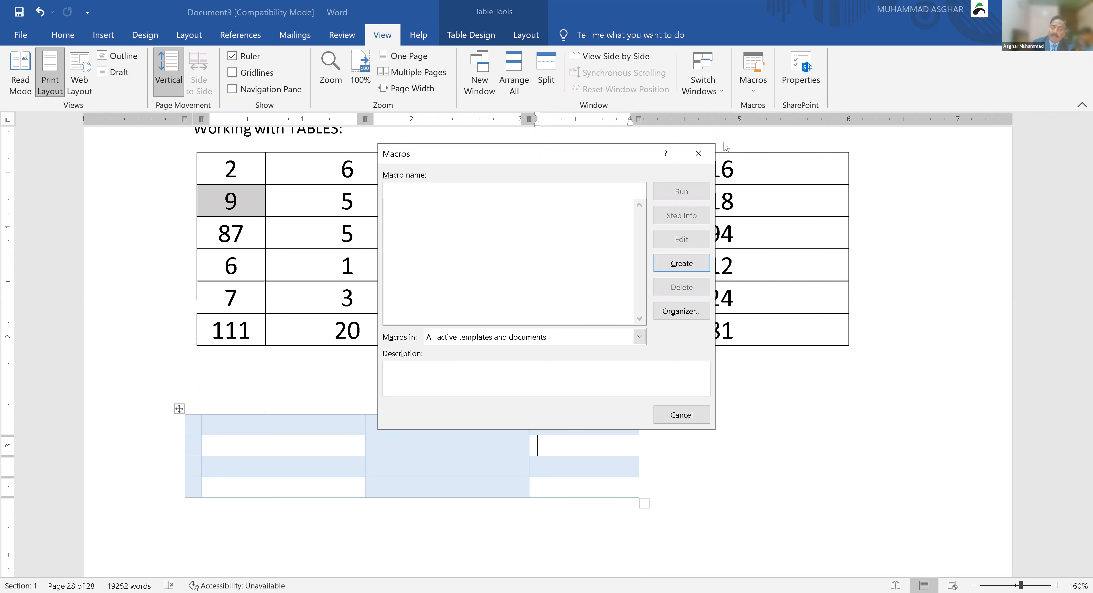
click(524, 337)
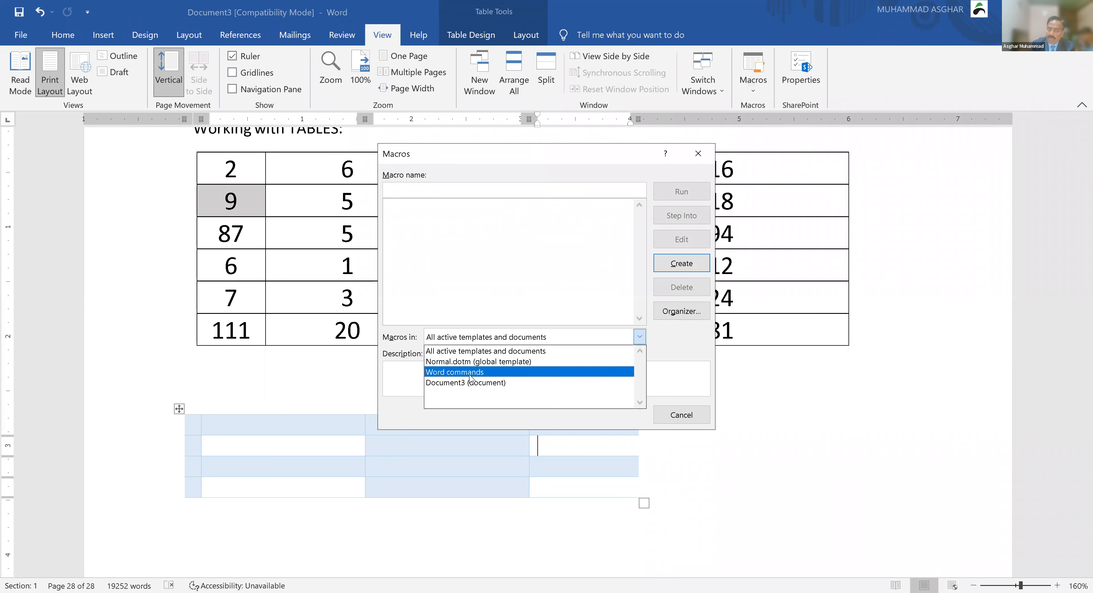
click(470, 376)
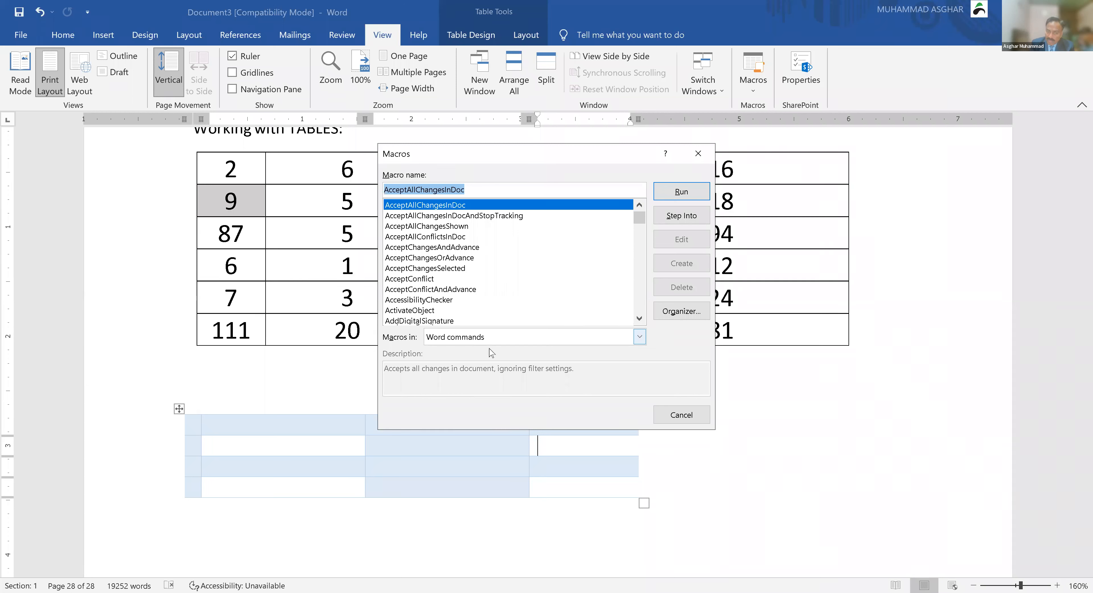
click(496, 339)
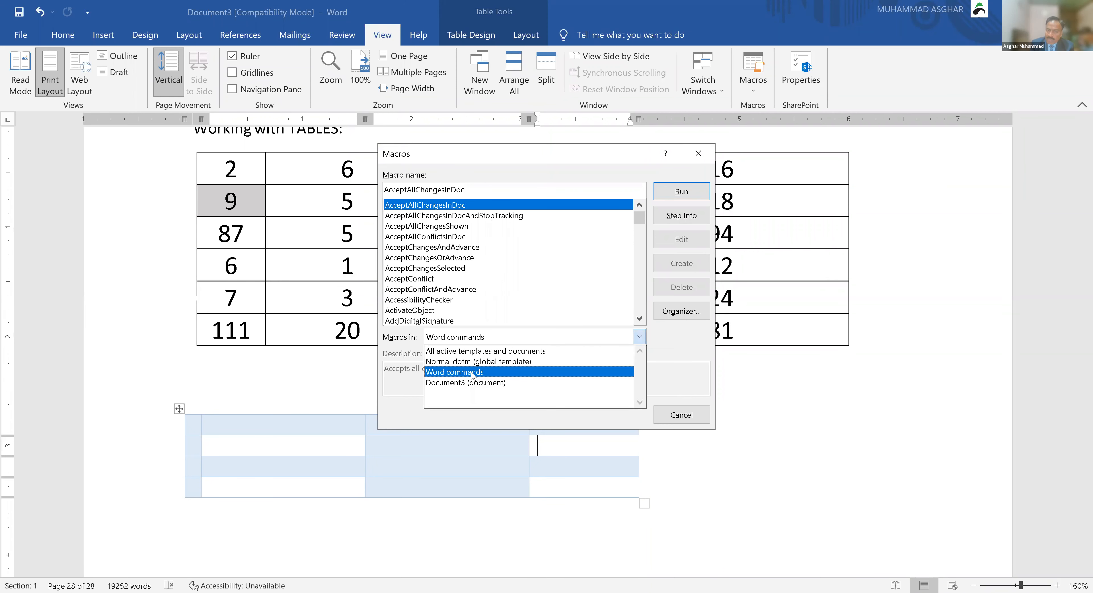
click(471, 372)
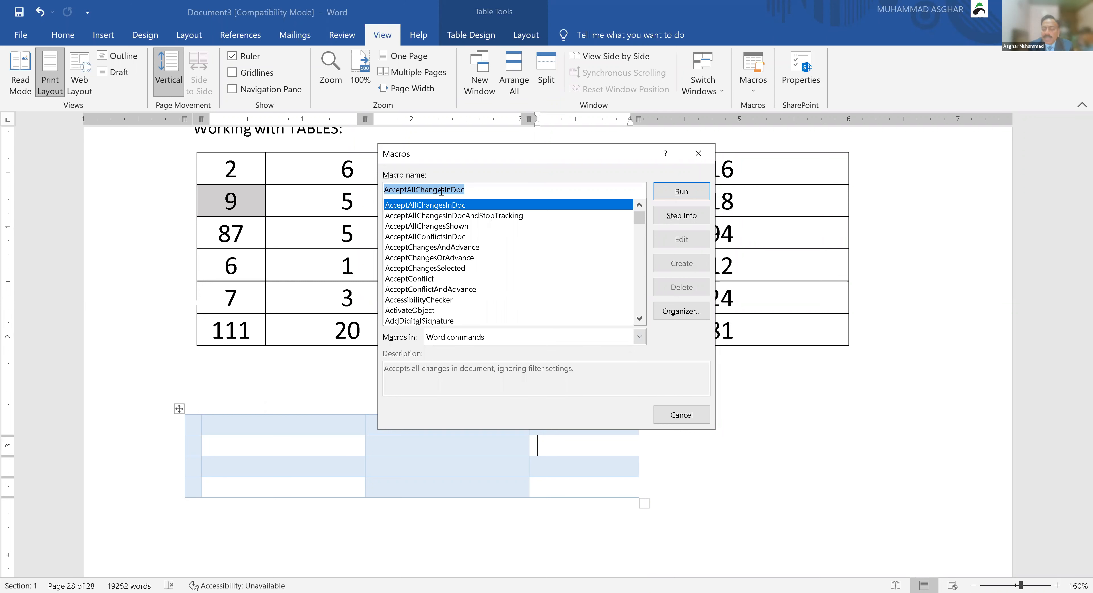
- Find and run the ListCommands macro to create a new document listing the current keyboard settings
text(L)
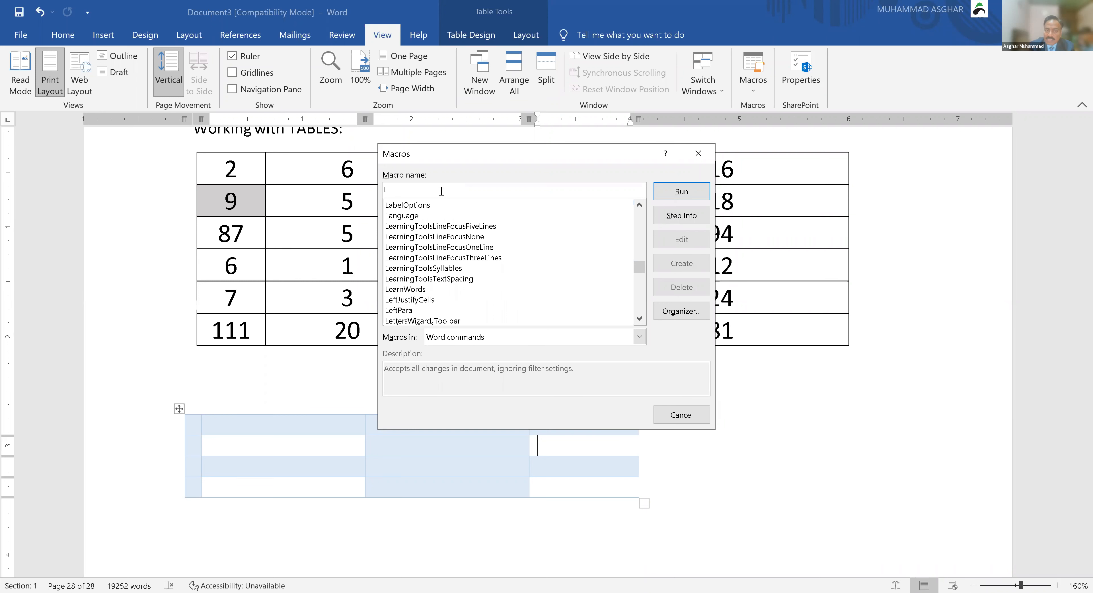
text(IST)
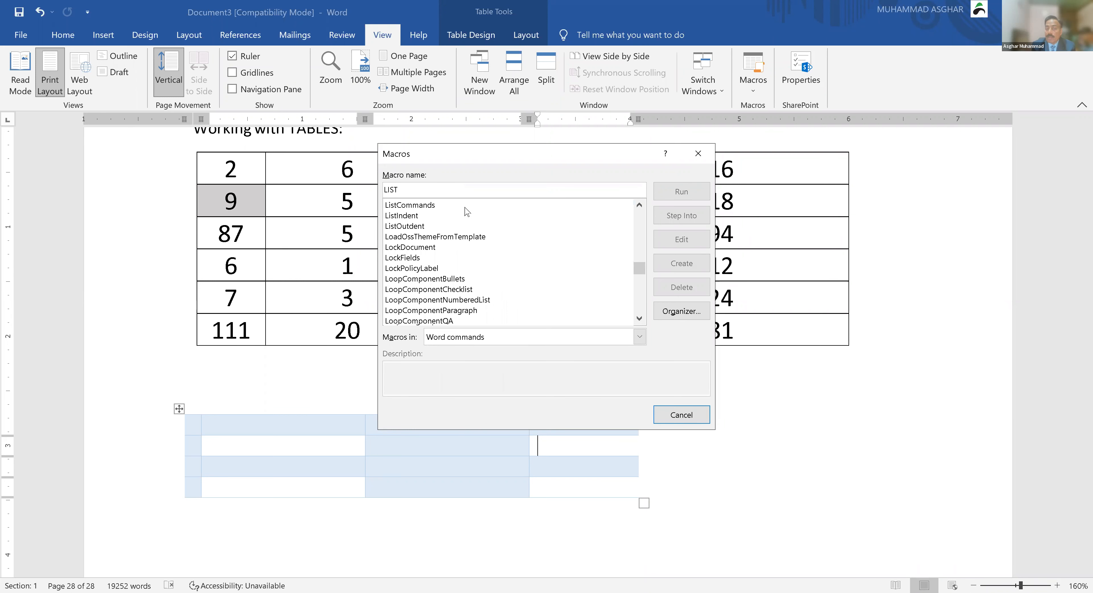
click(409, 206)
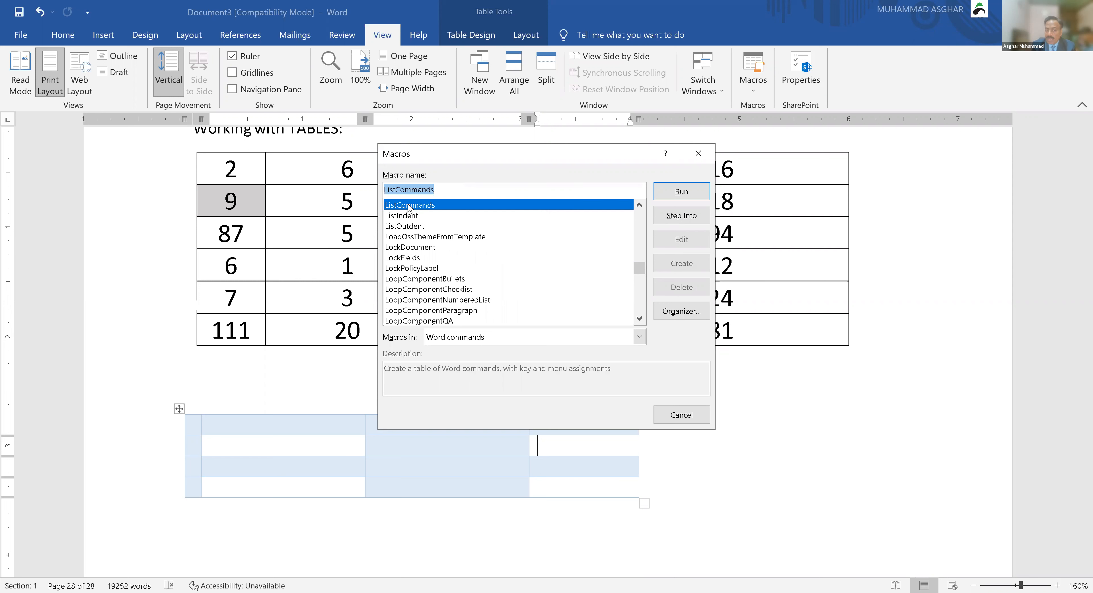
click(682, 192)
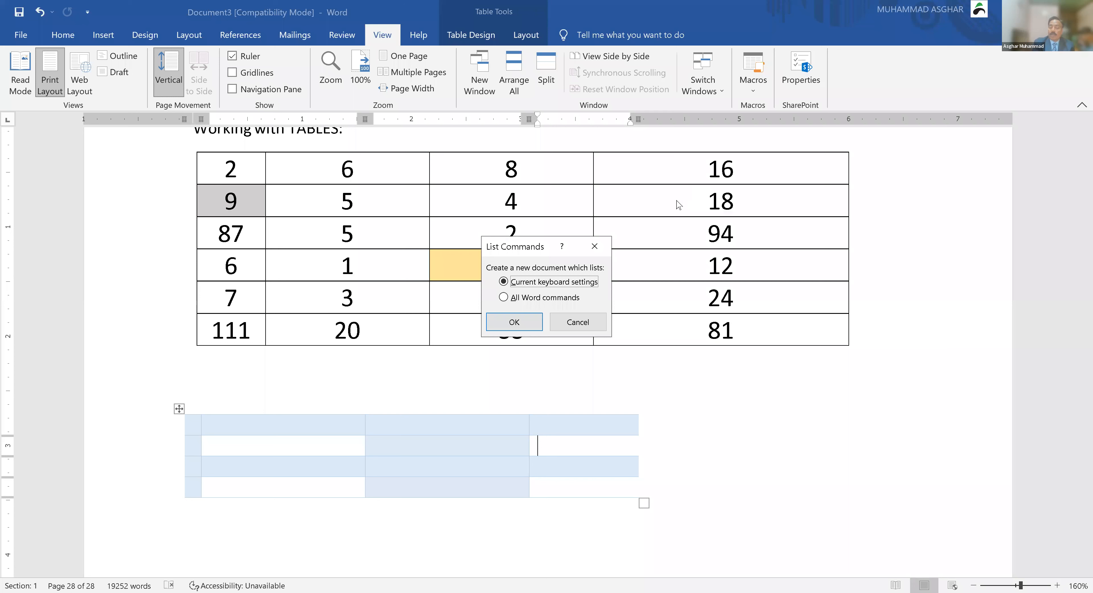
click(514, 322)
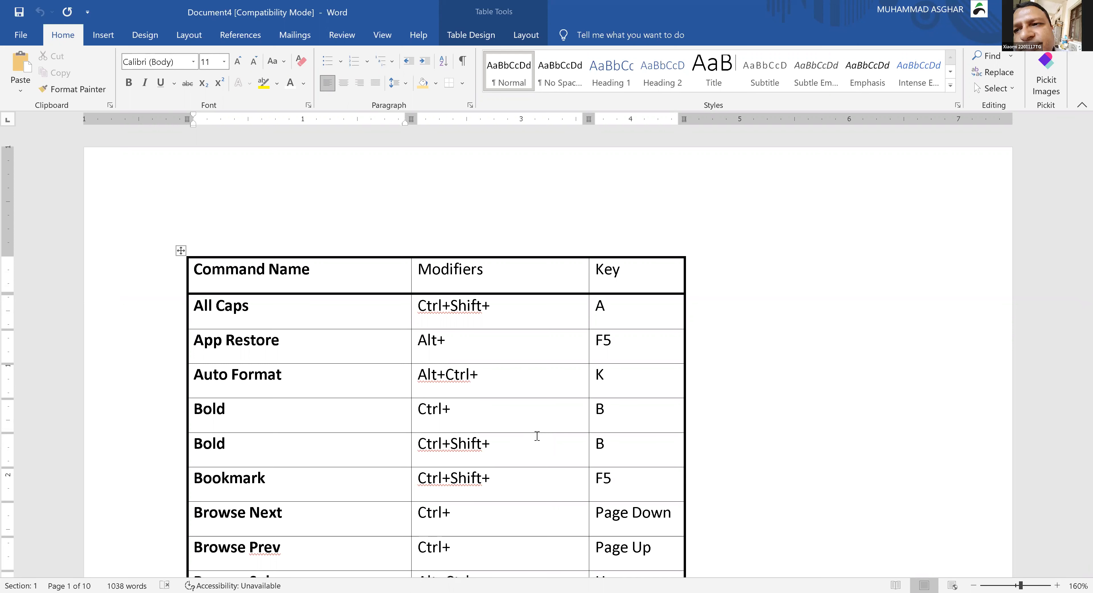
- Look through the generated table of command names, modifiers and keys to the end of the document
scroll(537, 435, down, 3)
scroll(537, 436, down, 8)
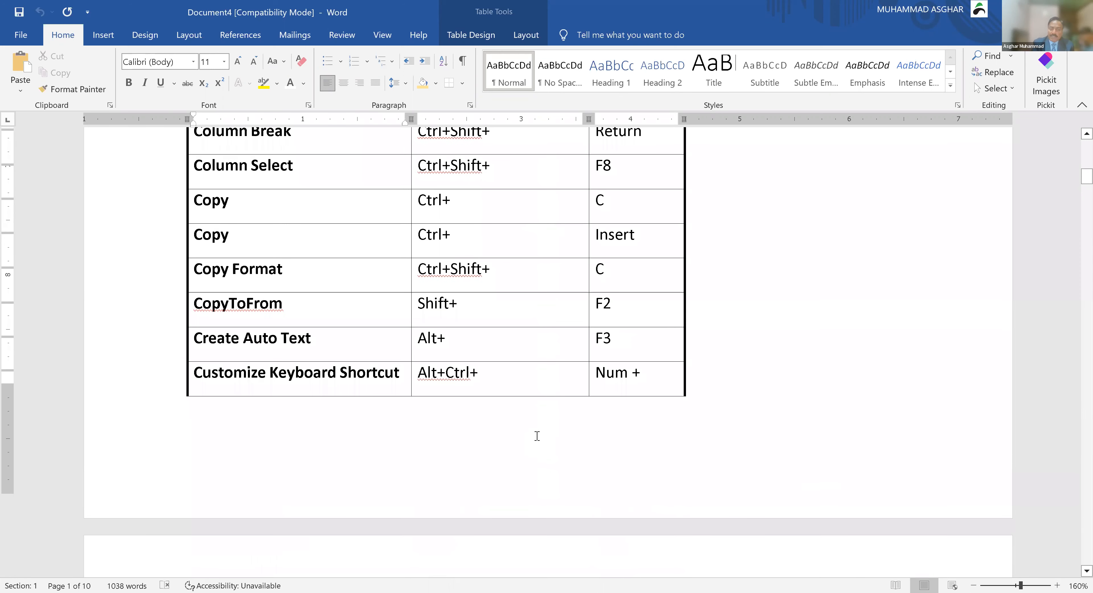
scroll(537, 436, down, 20)
scroll(544, 417, down, 20)
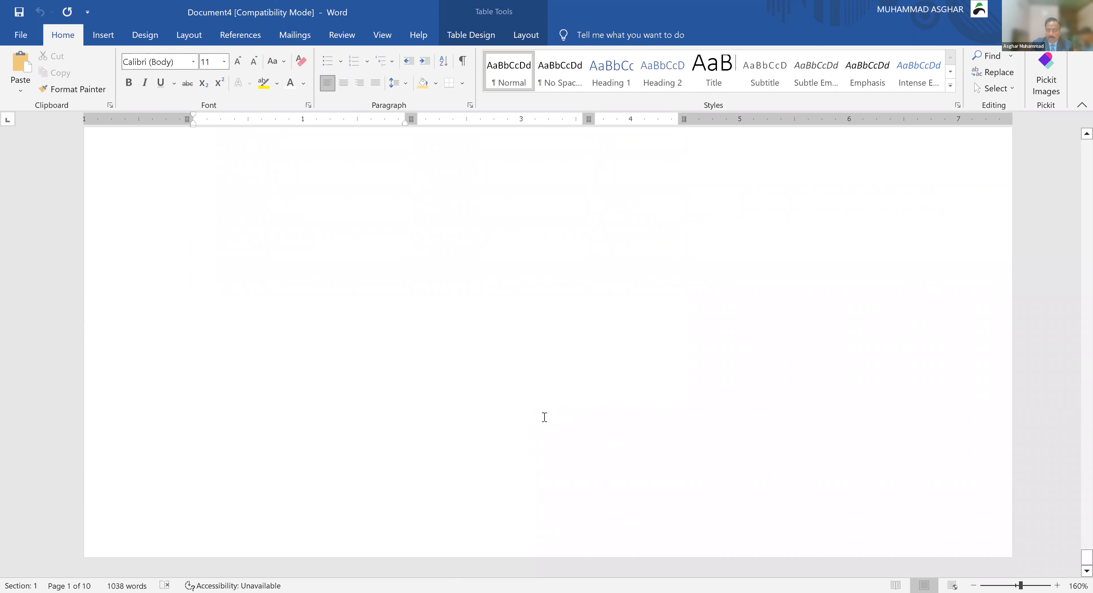
- Search the generated shortcut table for the word "Print"
scroll(544, 417, down, 20)
scroll(544, 417, up, 20)
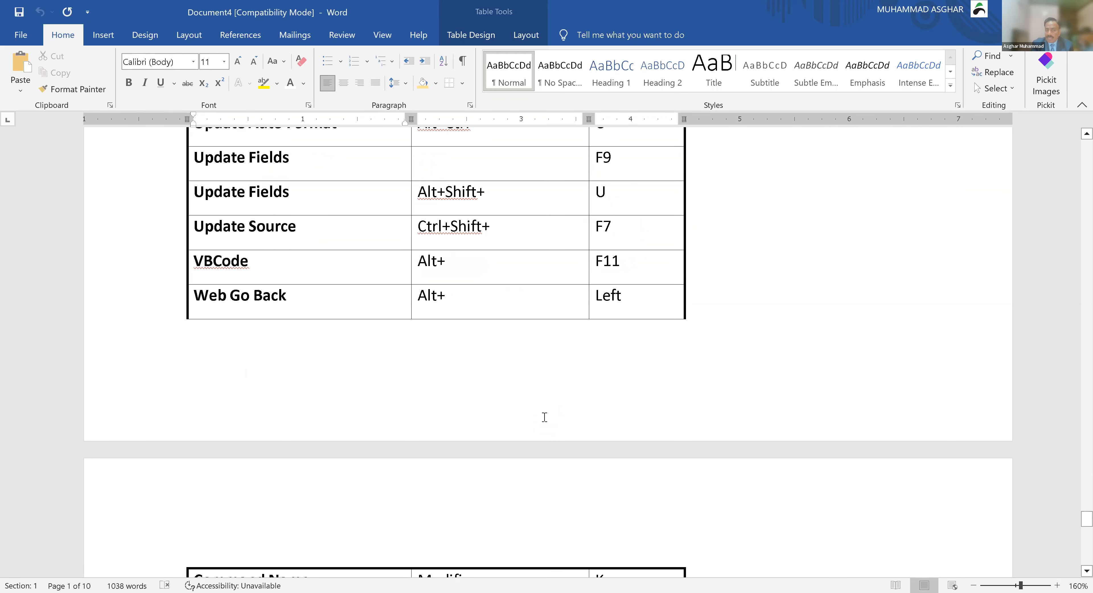
scroll(545, 417, up, 20)
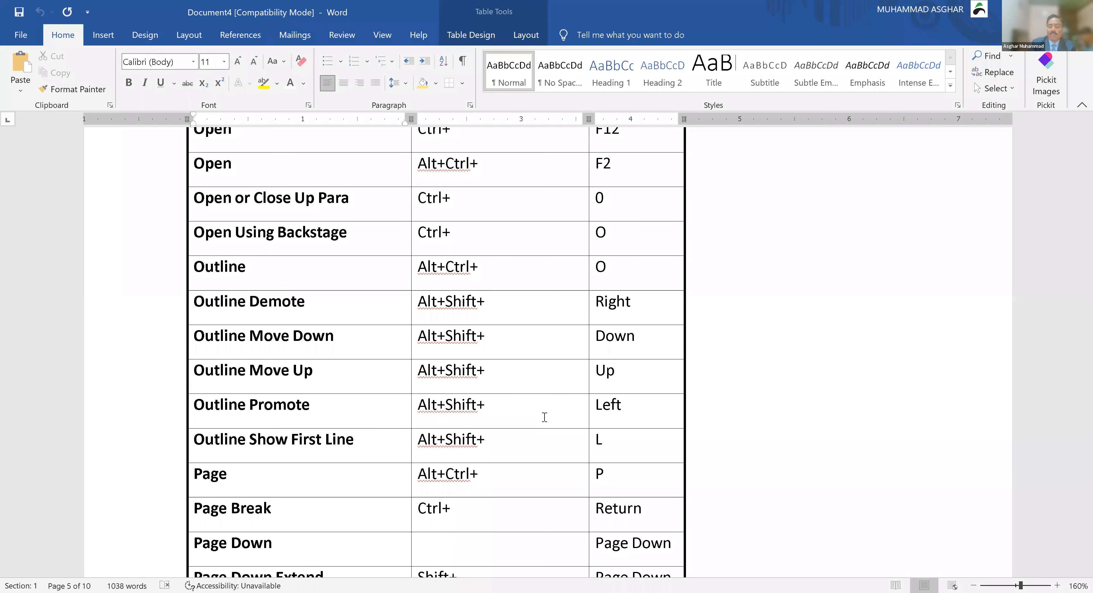
key(ctrl+f)
text(P)
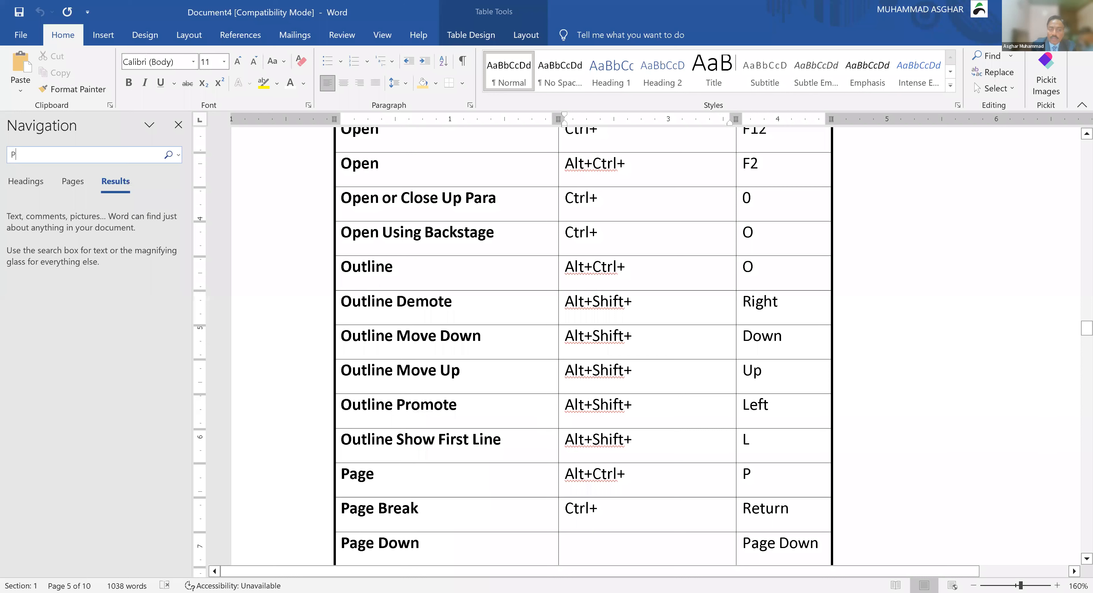
text(RINT)
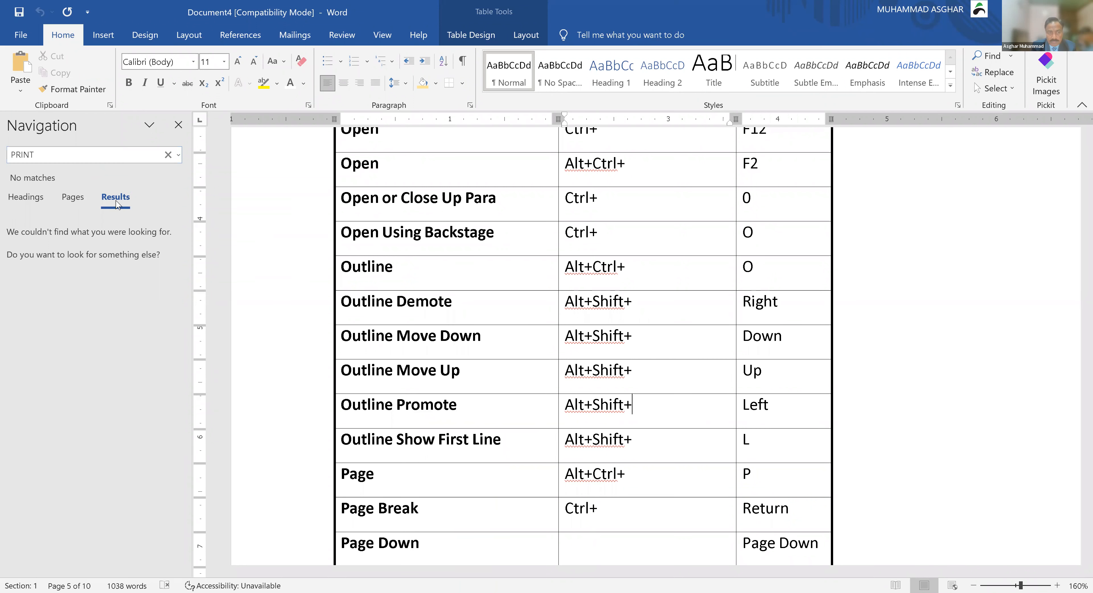
click(76, 153)
text(P)
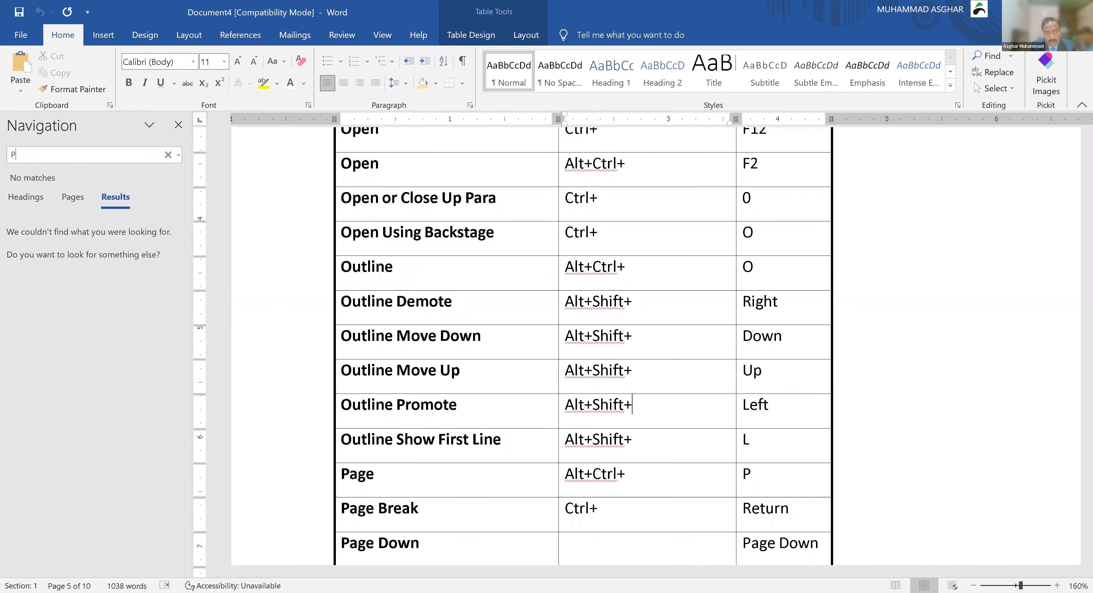
text(rint)
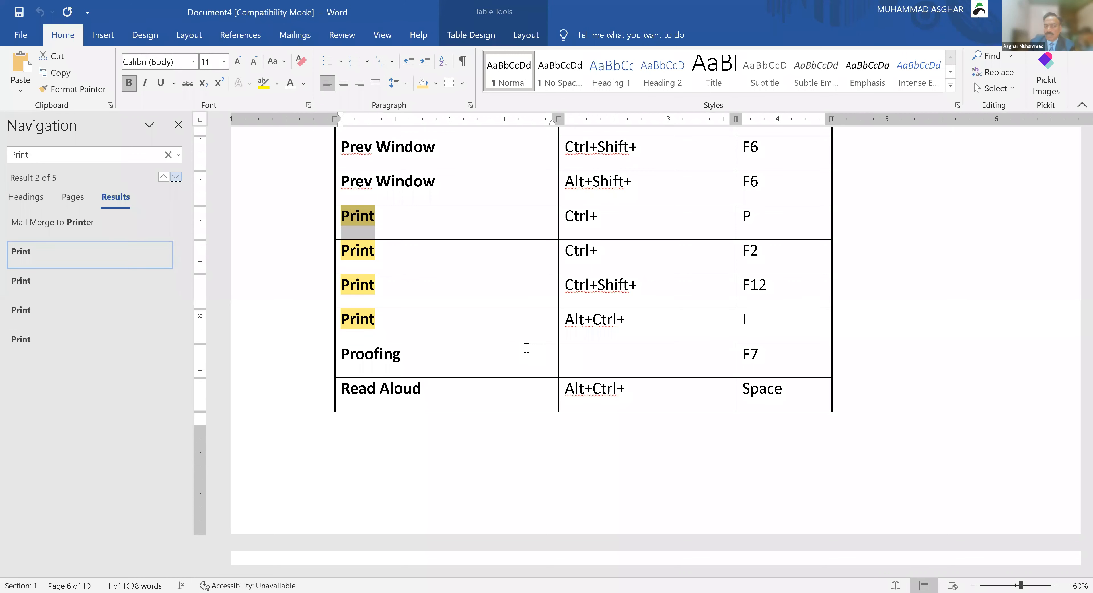
- Search the shortcut table for "Bold" and examine the modifiers and keys listed for it
click(14, 156)
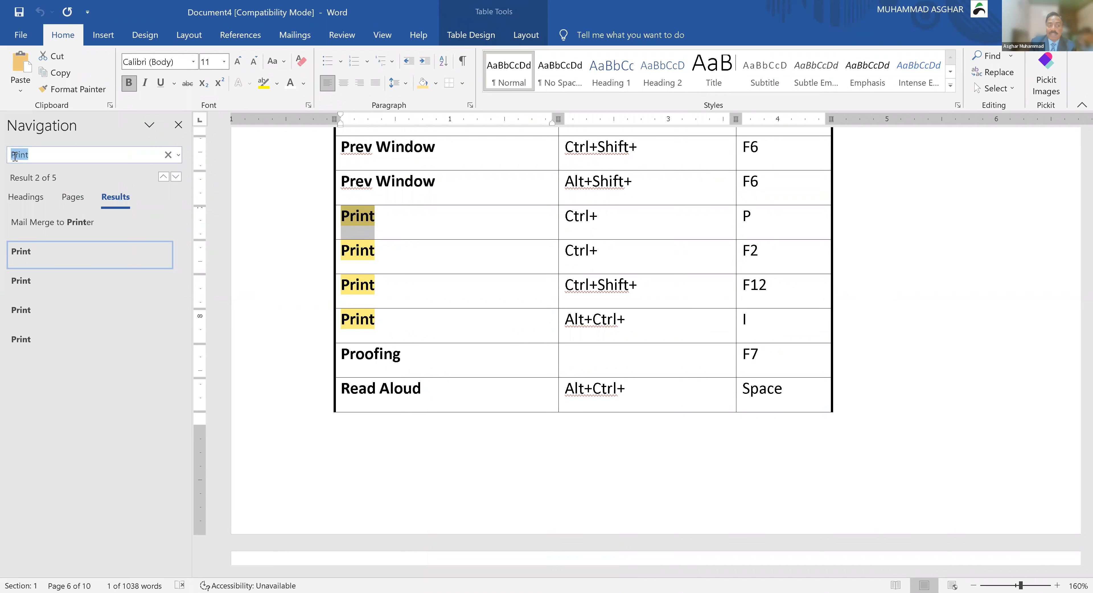
text(B)
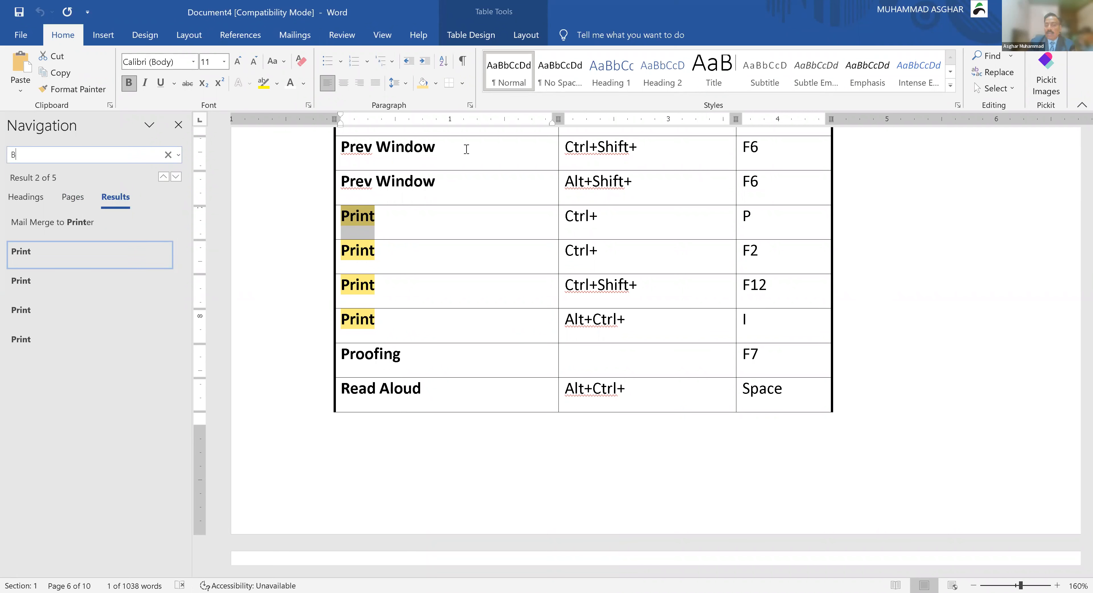
text(old)
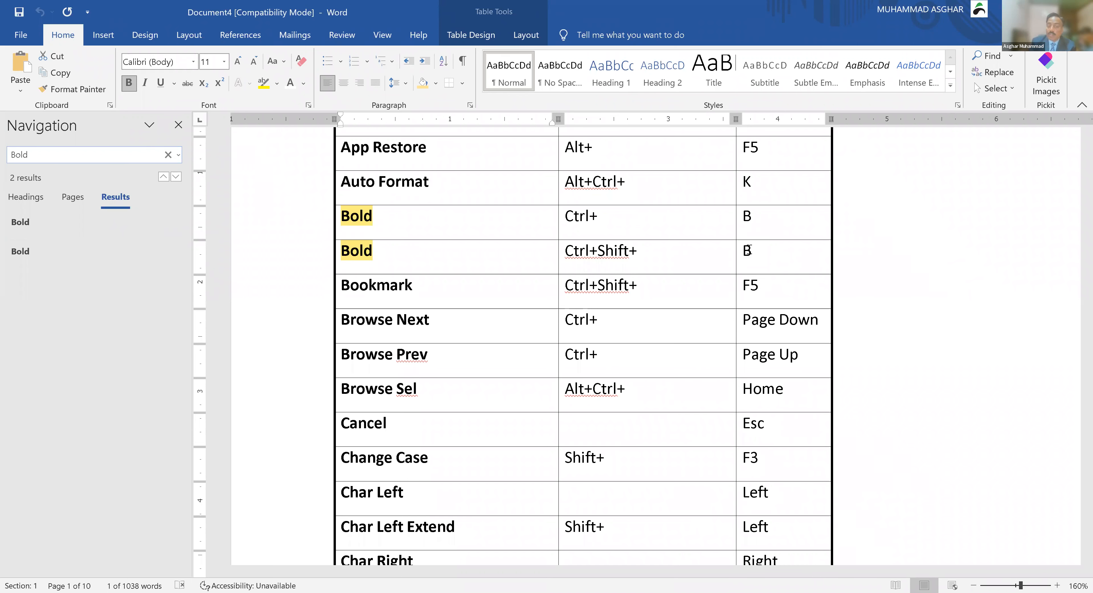
drag(667, 275, 669, 274)
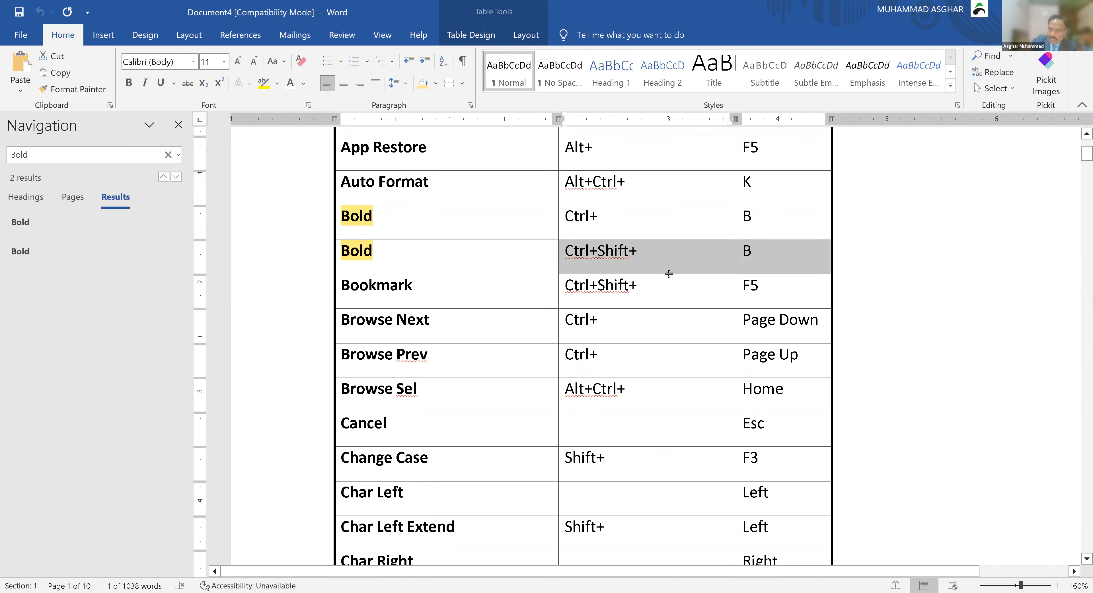
scroll(669, 274, up, 3)
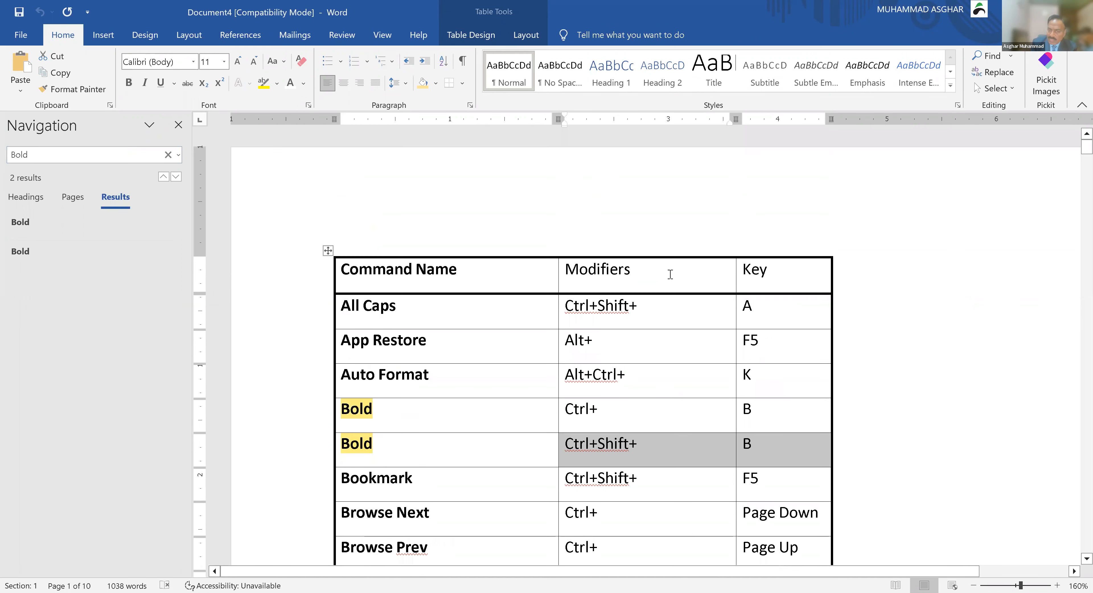
click(616, 350)
scroll(616, 350, down, 20)
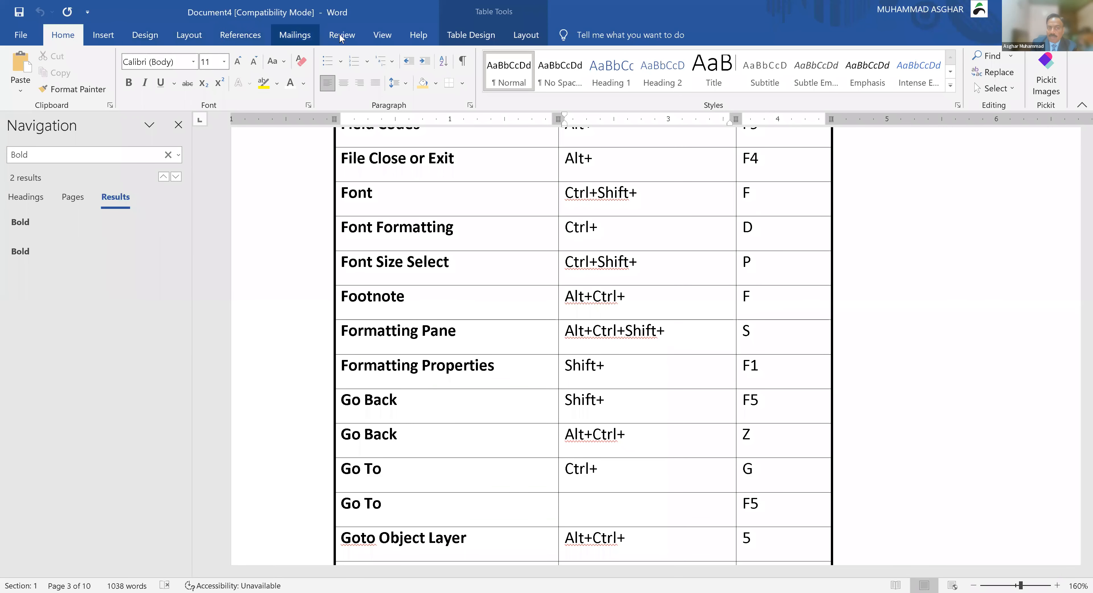
- Find and run the ListCommands macro among the Word commands, choosing the option to list all Word commands
click(379, 35)
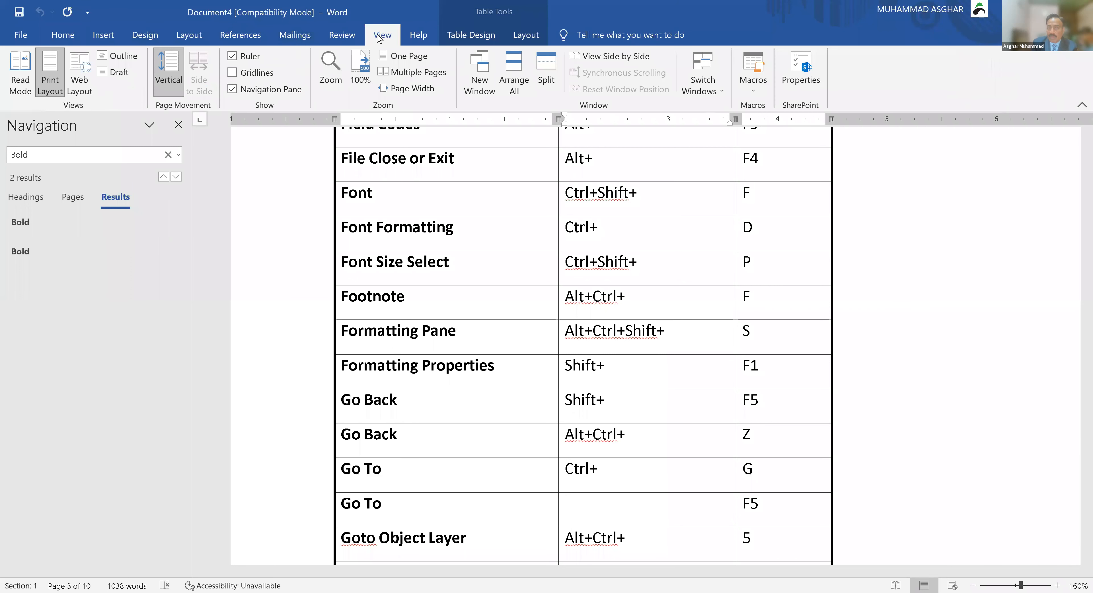
click(759, 96)
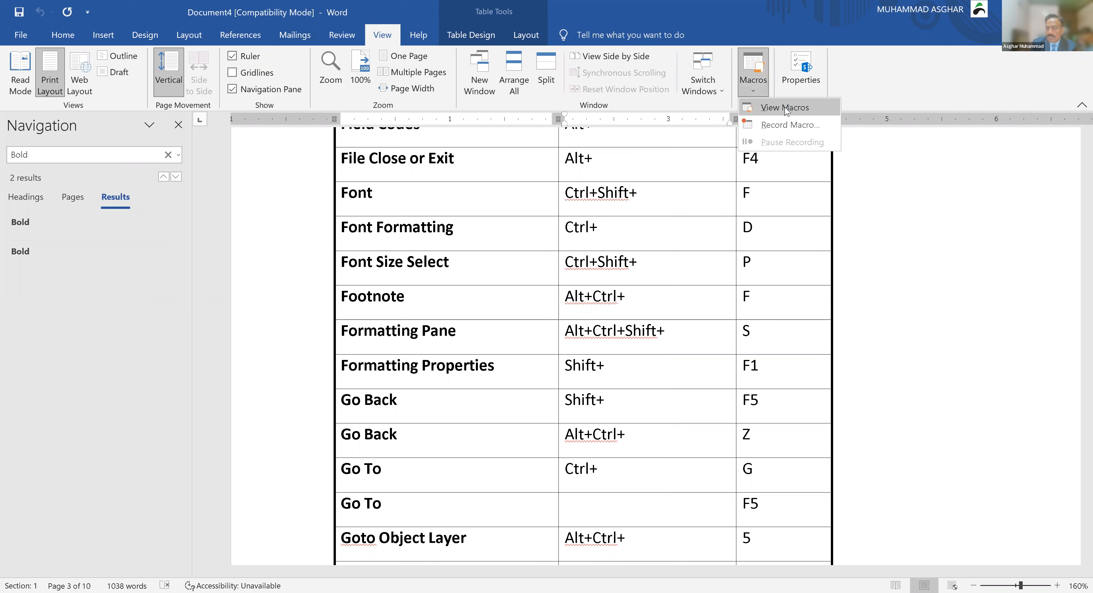
click(785, 107)
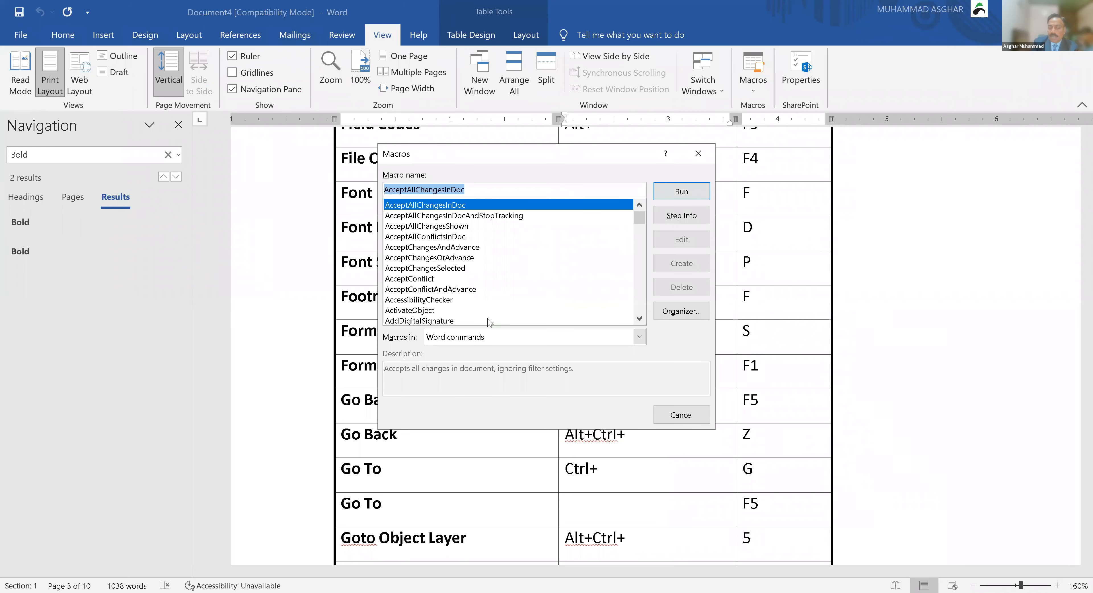
text(l)
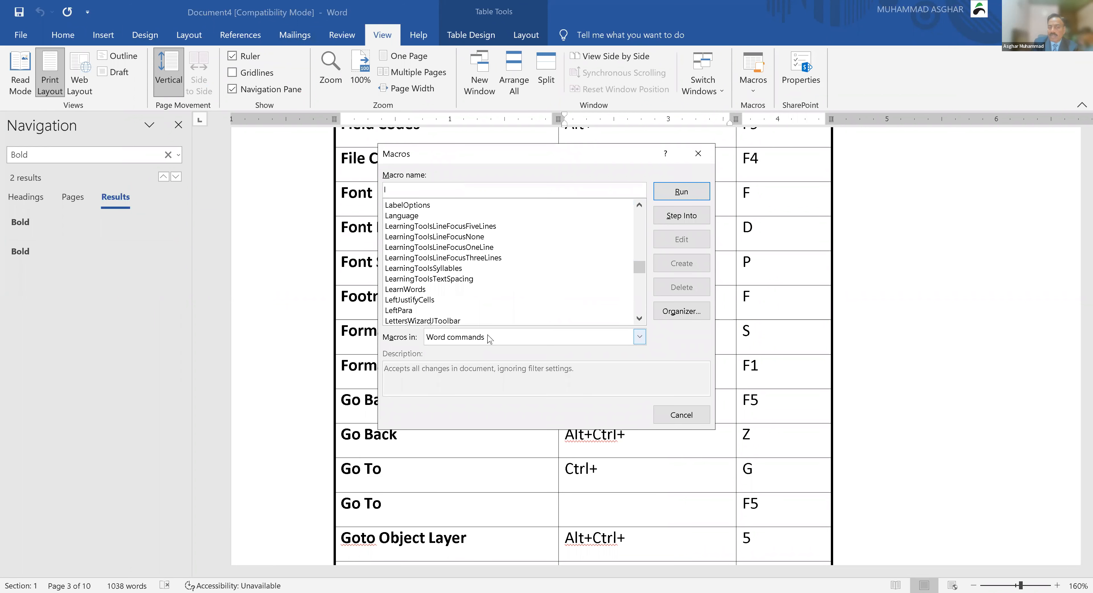
text(ist)
click(435, 205)
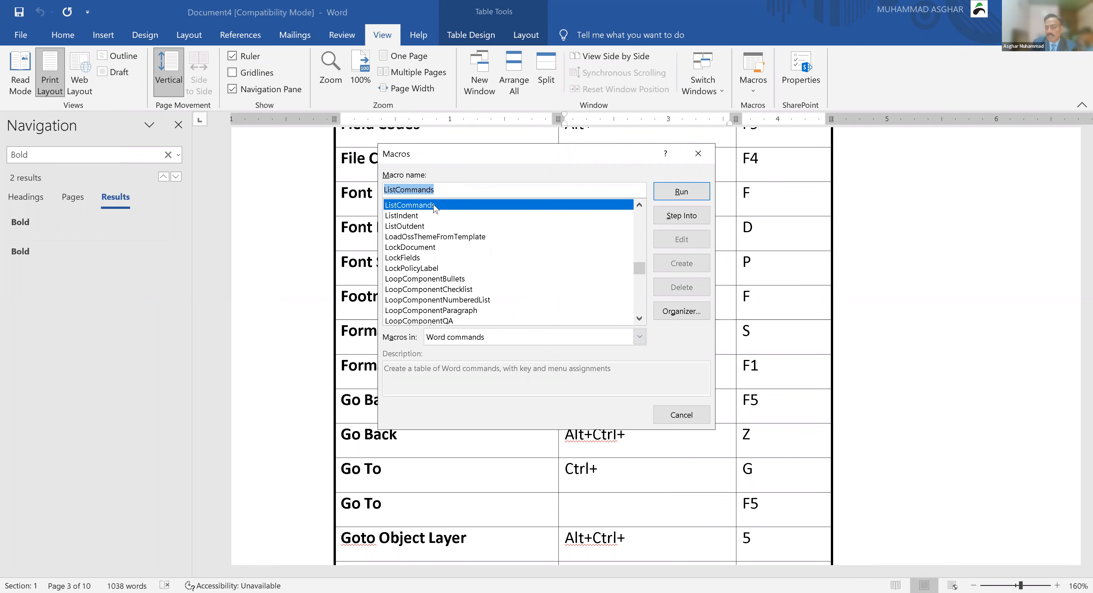
click(681, 193)
click(529, 301)
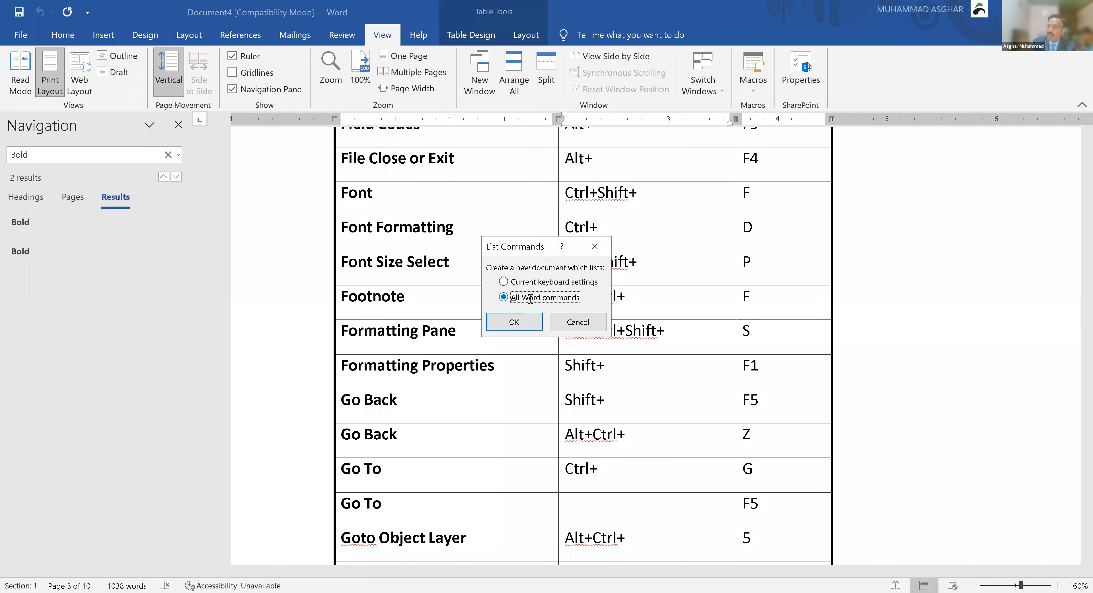
key(Return)
- Replace the document's entire shortcut table with the heading text "MAIL MERGING"
scroll(530, 299, up, 8)
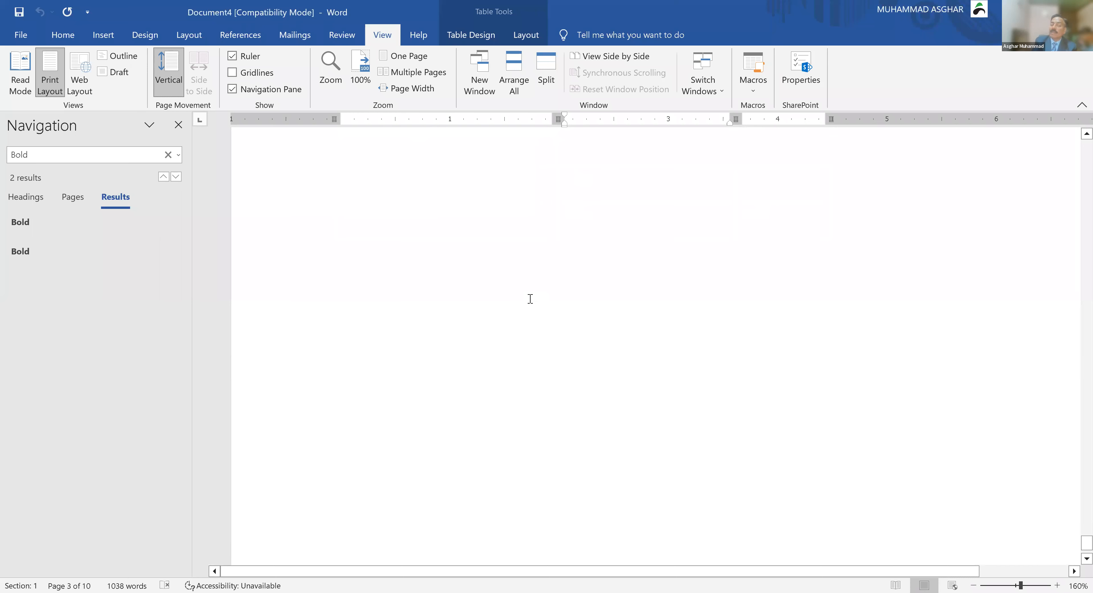
scroll(530, 311, up, 2)
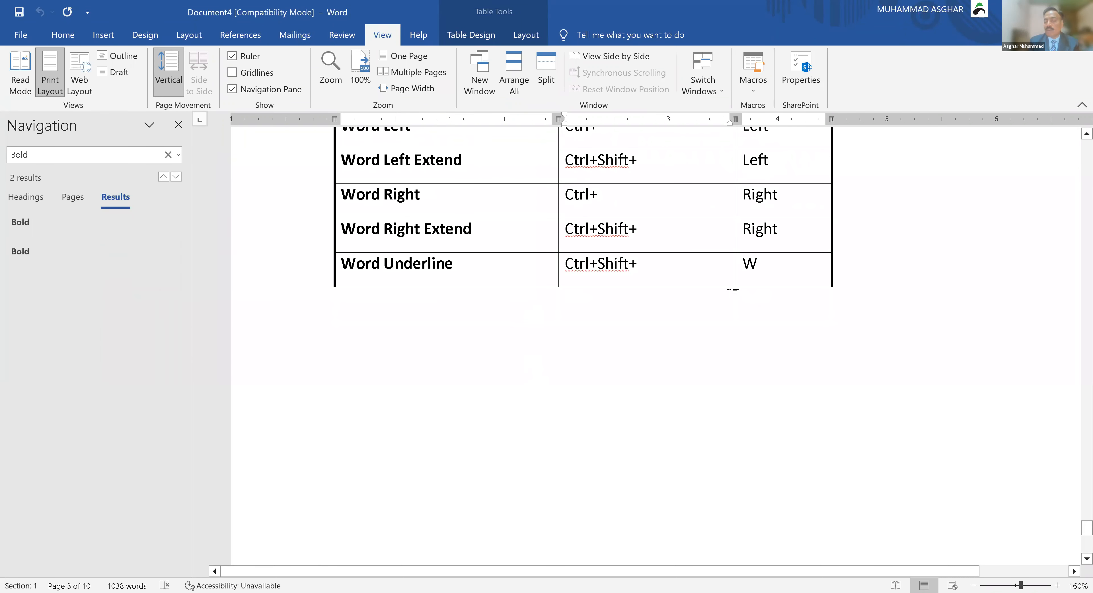
scroll(729, 280, up, 20)
scroll(729, 294, up, 20)
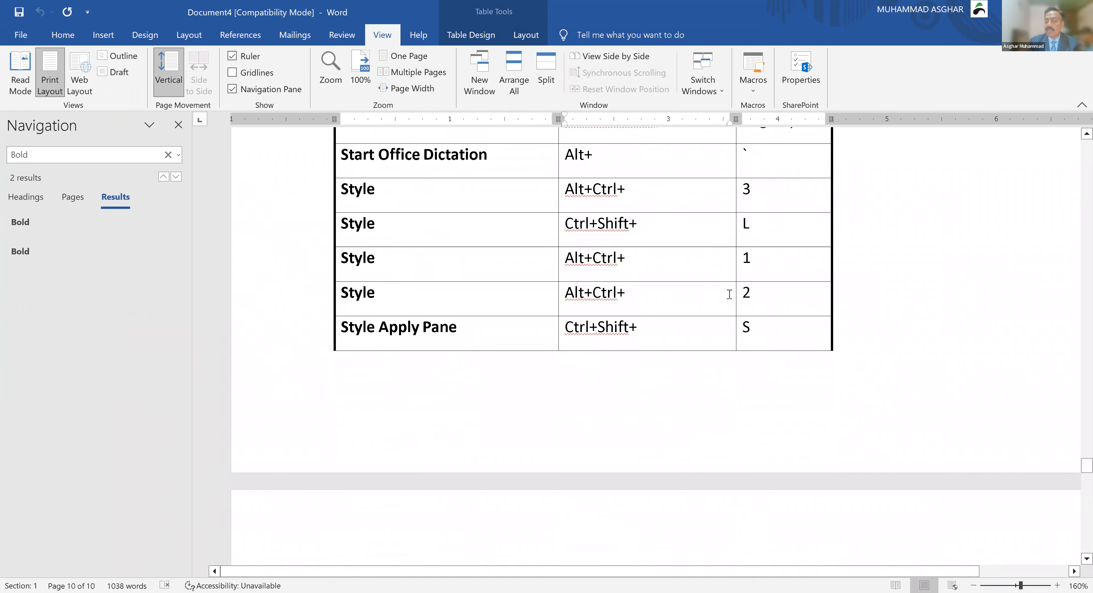
scroll(729, 294, up, 8)
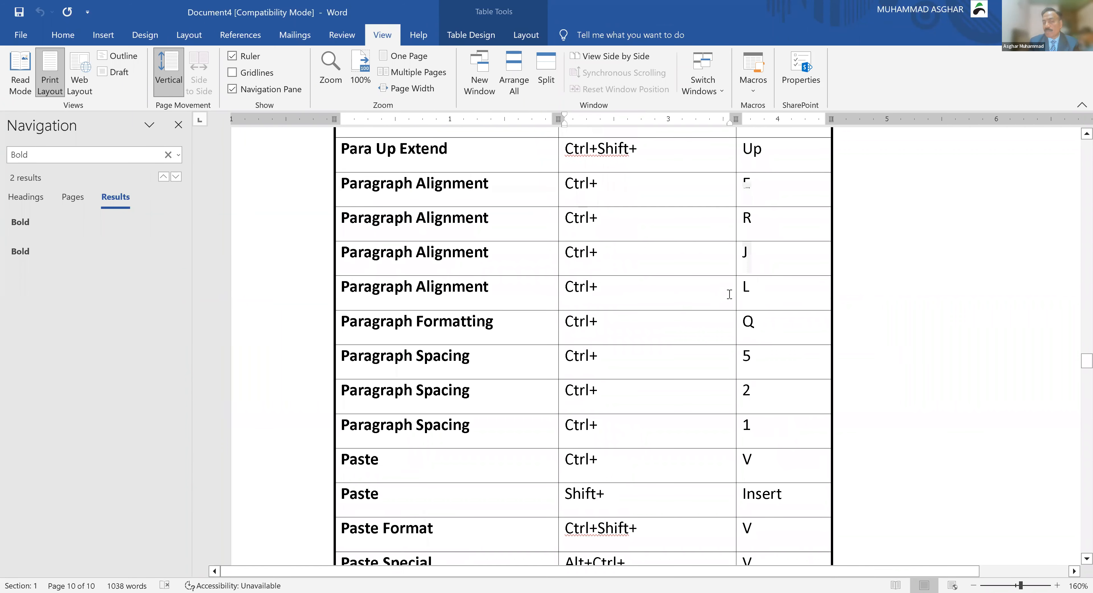
scroll(729, 294, up, 20)
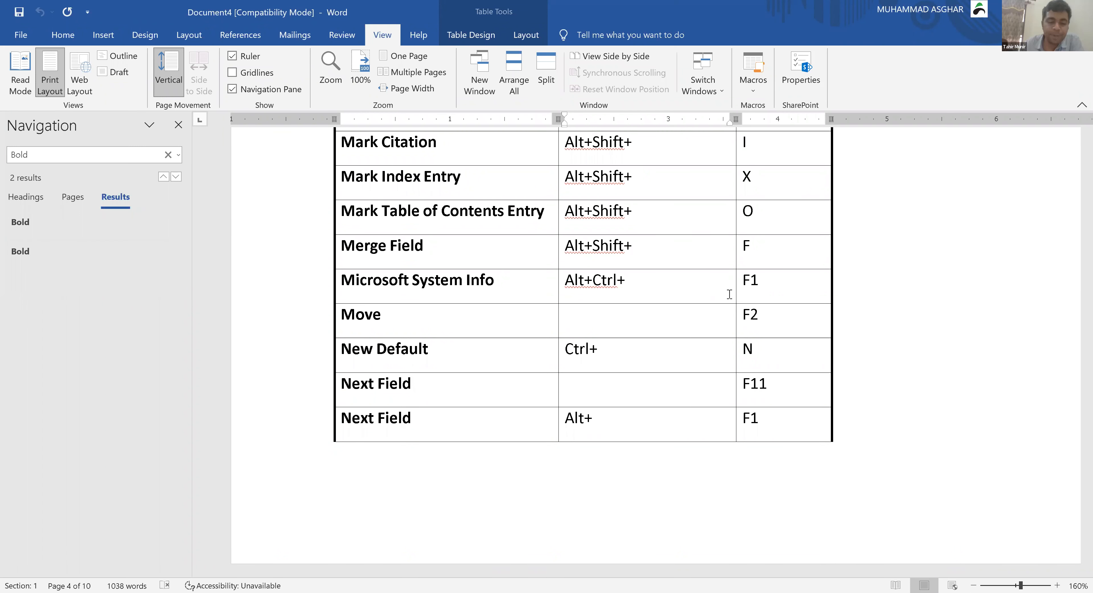
key(ctrl+a)
key(BackSpace)
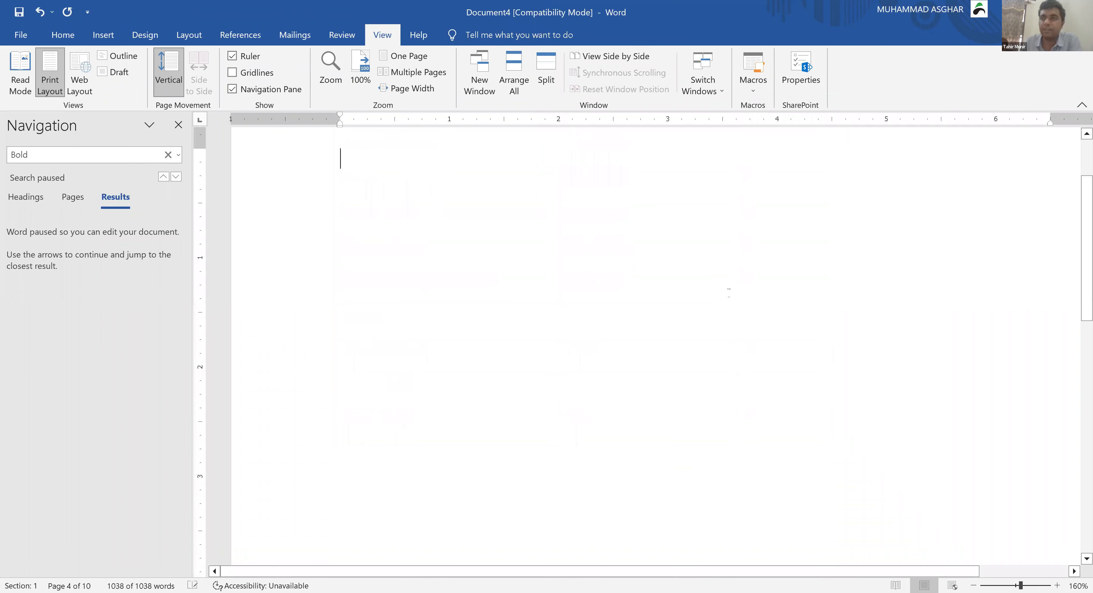
text(MA)
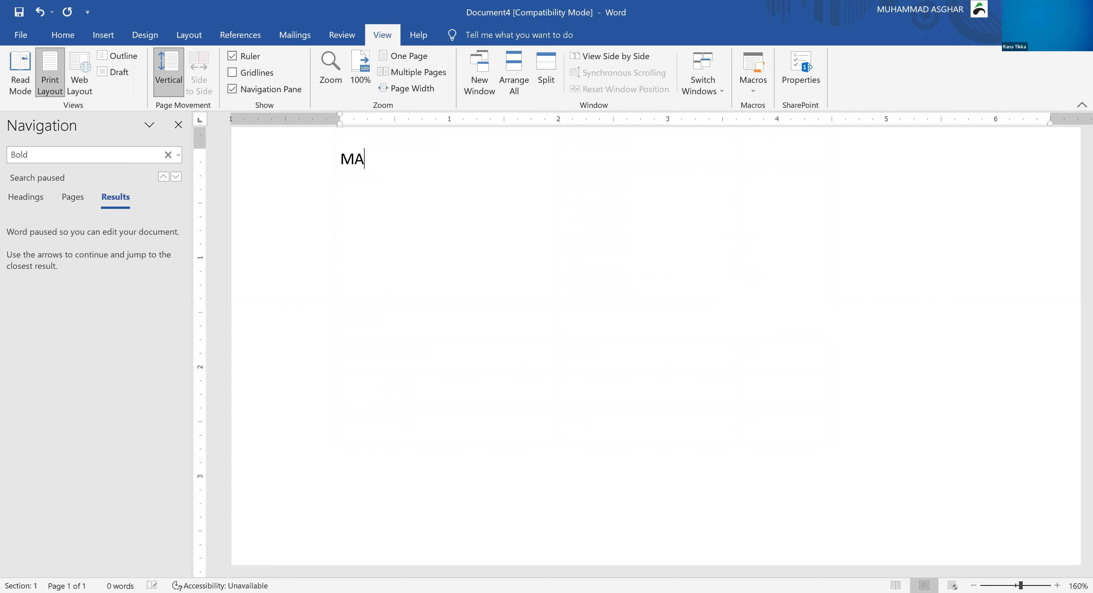
text(IL MERGING)
- Enlarge the MAIL MERGING heading by ten points, make it bold and close the Navigation pane
key(ctrl+a)
key(ctrl+bracketright)
key(ctrl+bracketright)
key(ctrl+bracketright)
key(ctrl+bracketright)
key(ctrl+bracketright)
key(ctrl+bracketright)
key(ctrl+bracketright)
key(ctrl+bracketright)
key(ctrl+bracketright)
key(ctrl+bracketright)
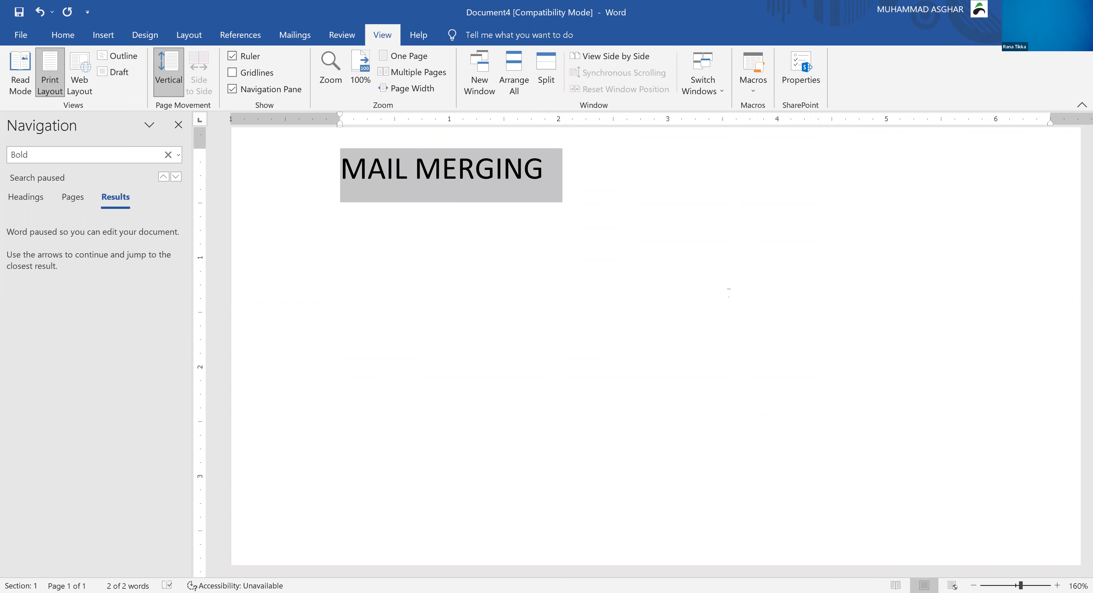
key(ctrl+b)
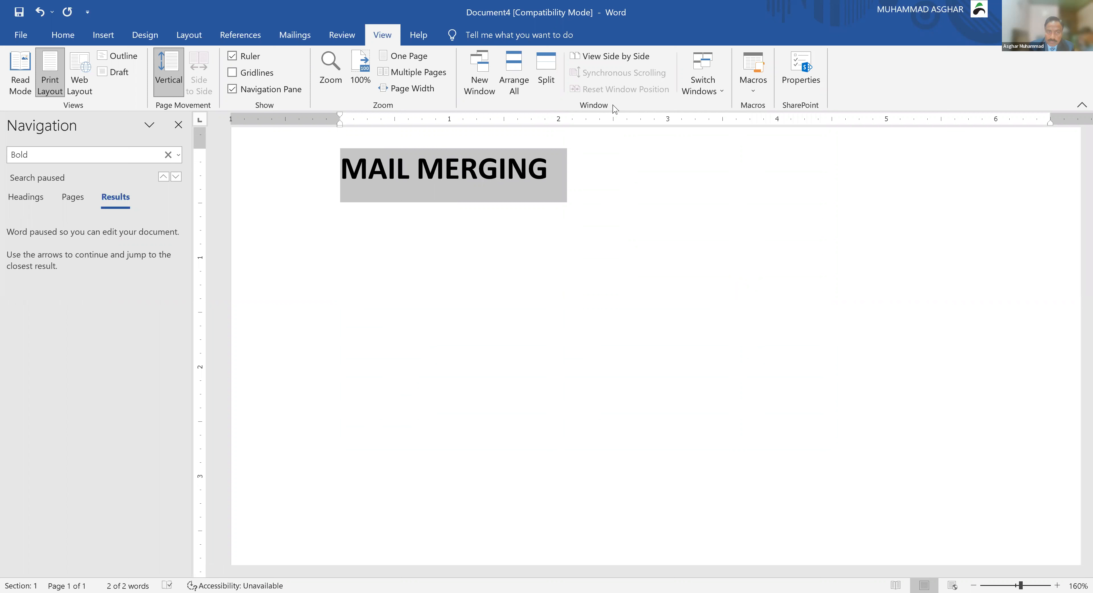
click(178, 125)
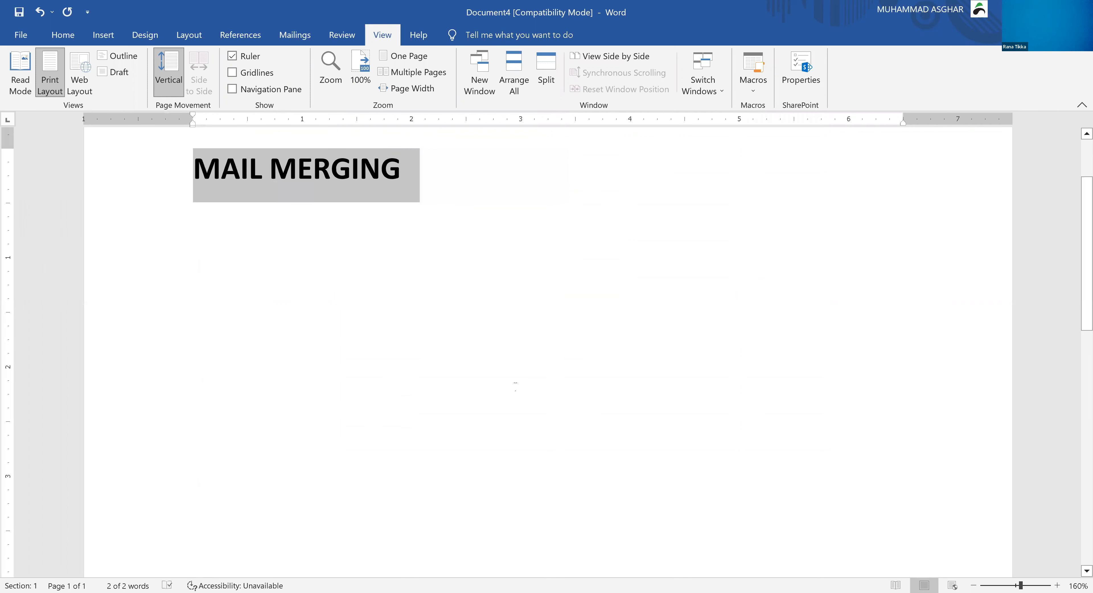
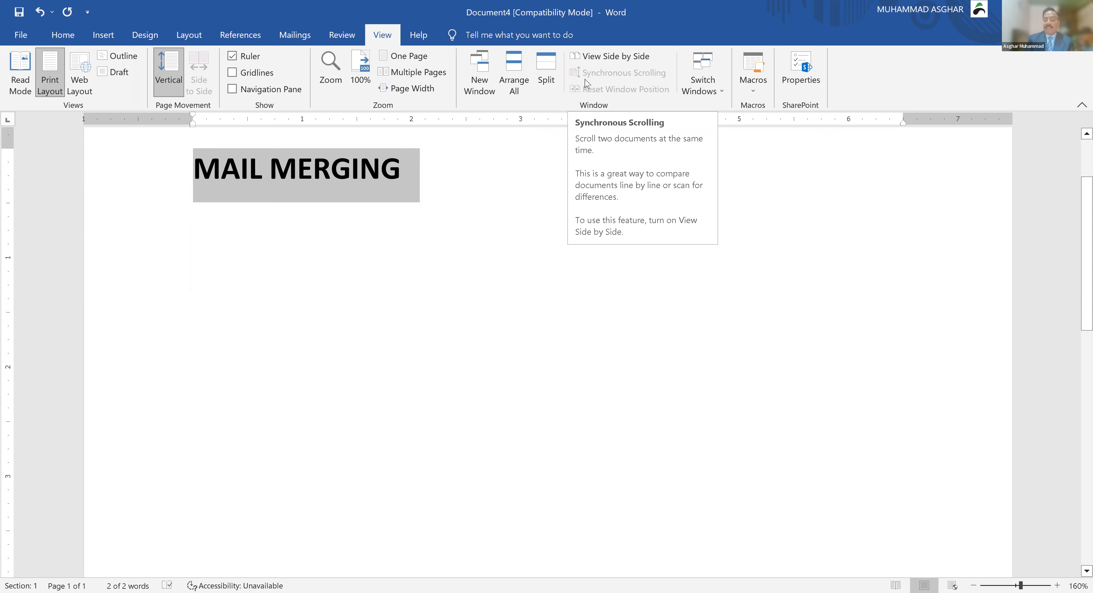
- Replace the heading with a one-row, four-column table built from five tab-spaced plus signs, with a narrower first column
key(Delete)
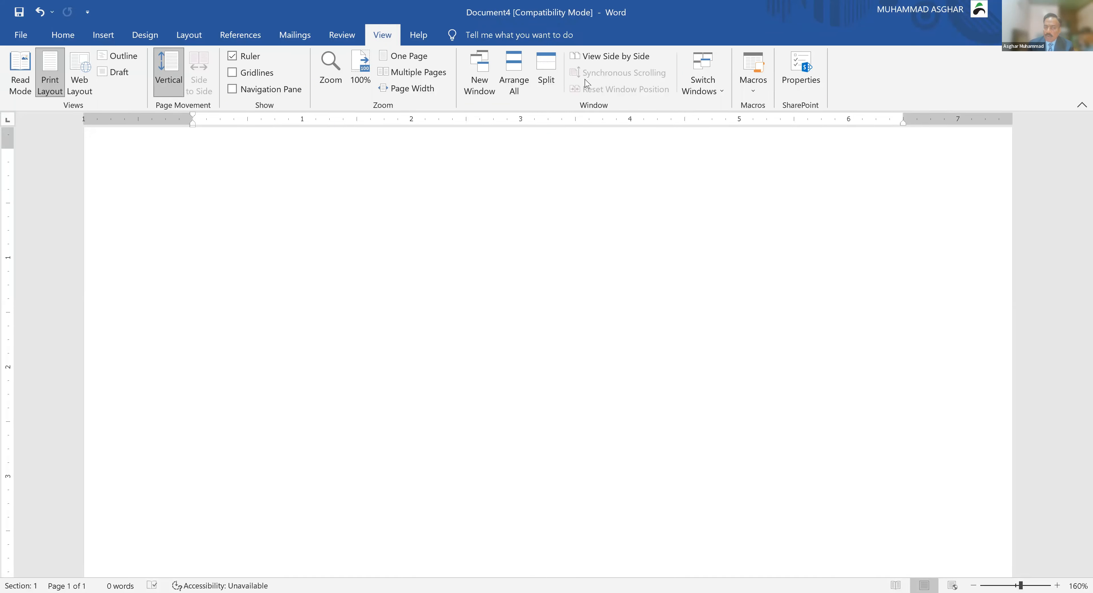
text(+)
key(Tab)
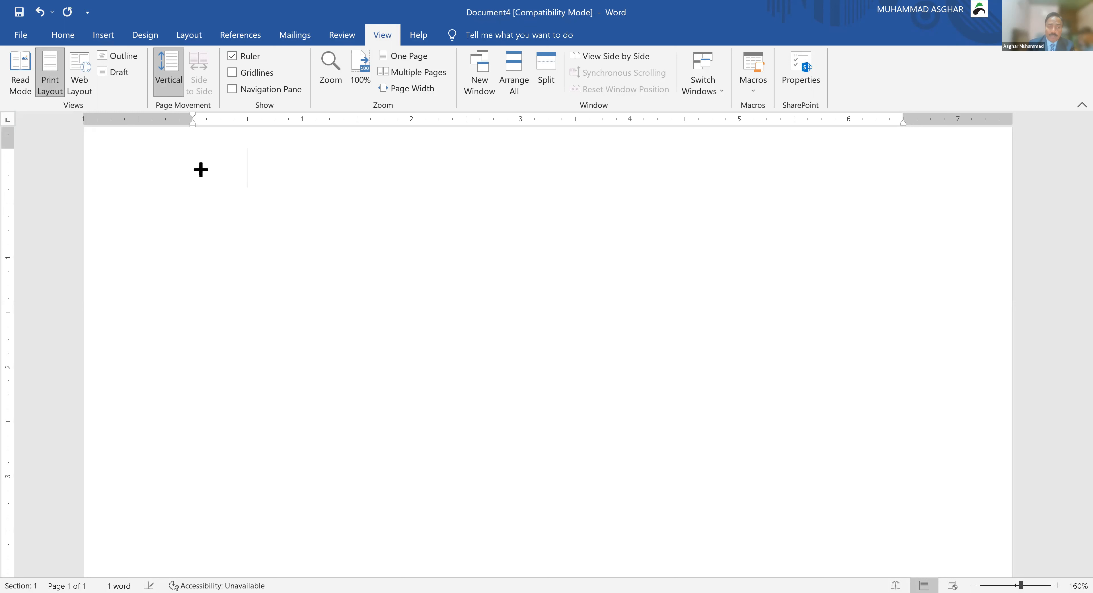
key(Tab)
text(+)
key(Tab)
key(Tab)
key(Tab)
text(+)
key(Tab)
key(Tab)
key(Tab)
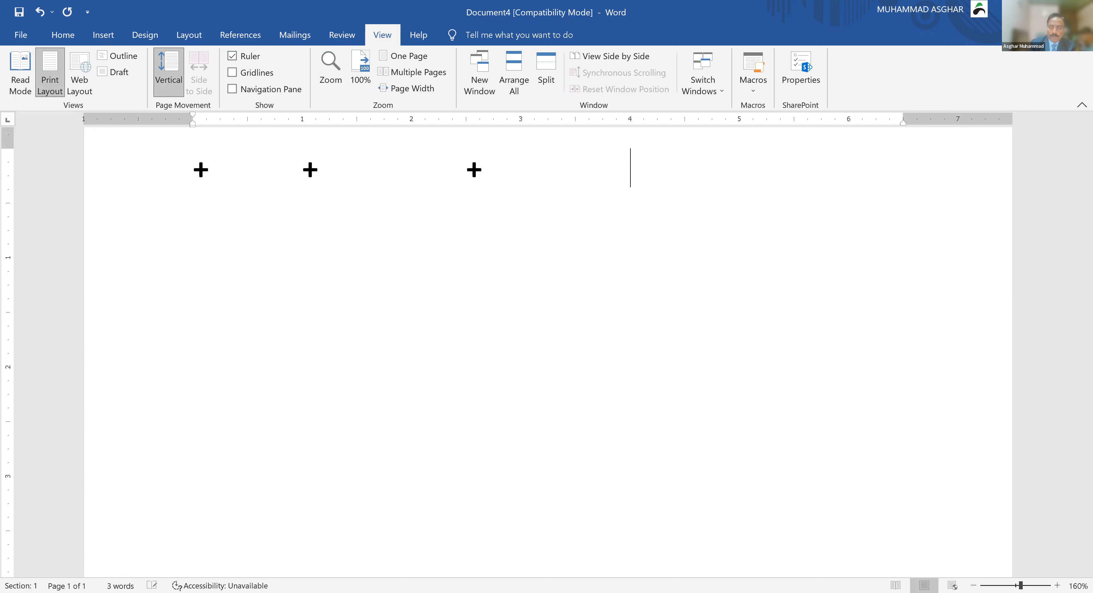
text(+)
key(Tab)
key(Tab)
key(Tab)
text(+)
key(Return)
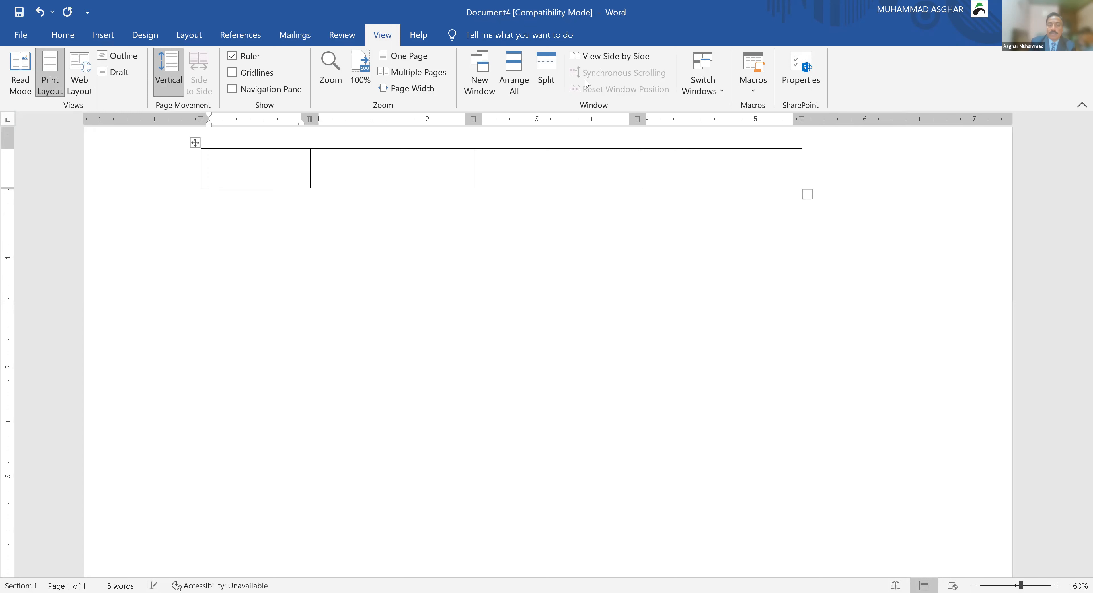
- Enter Name and Job as the headings of the table's first two columns
text(name)
key(Tab)
text(d)
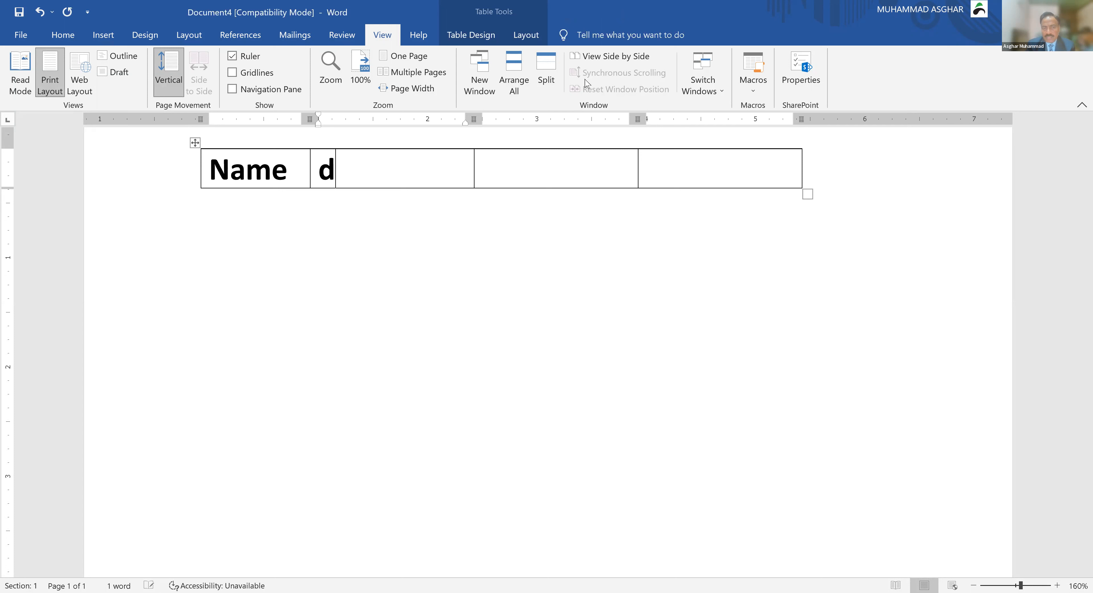
text(esign)
key(ctrl+BackSpace)
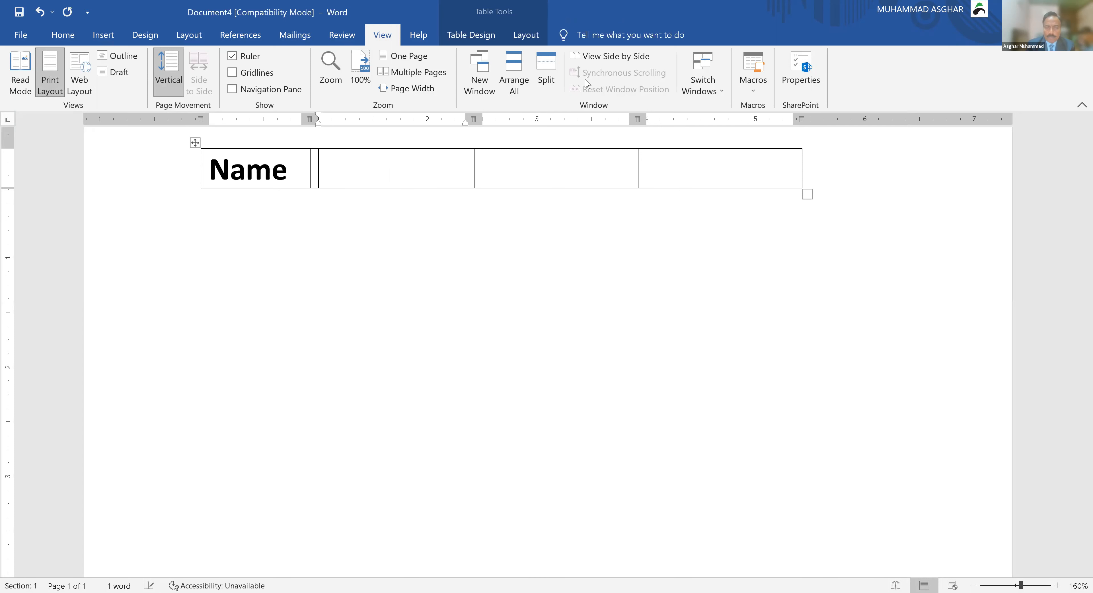
text(Job)
key(Tab)
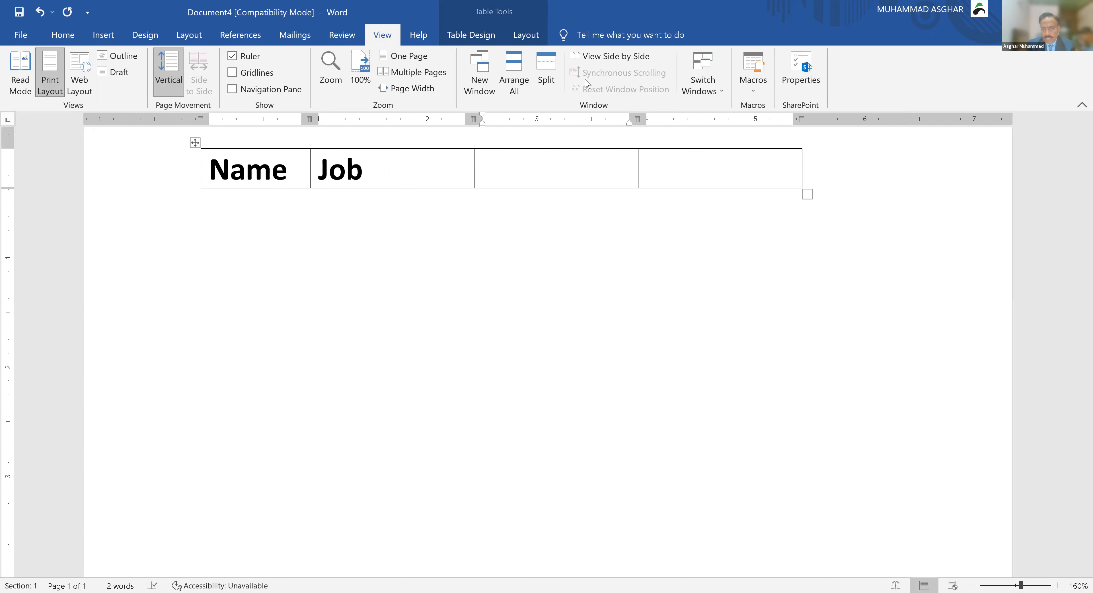
- Enter City and Salary as the headings of the table's last two columns
text(City)
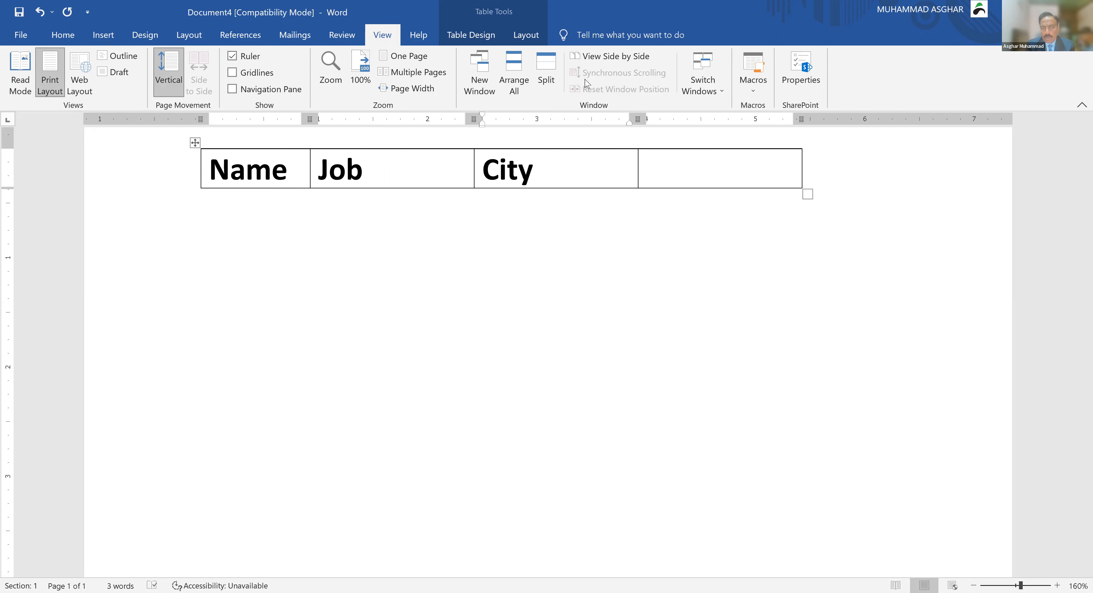
key(ctrl+BackSpace)
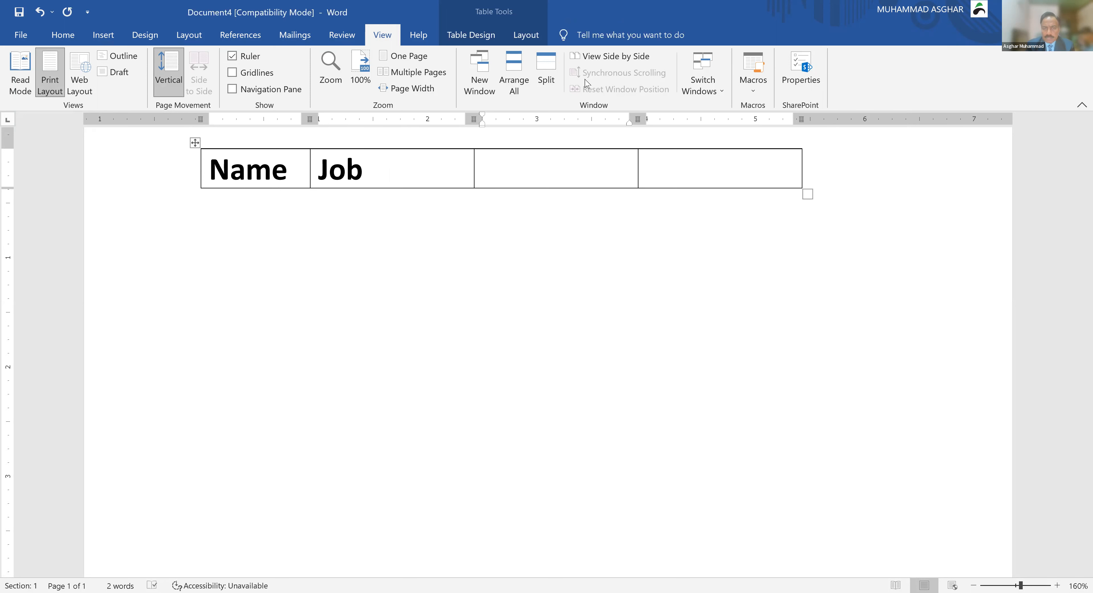
text(City)
key(Tab)
text(S)
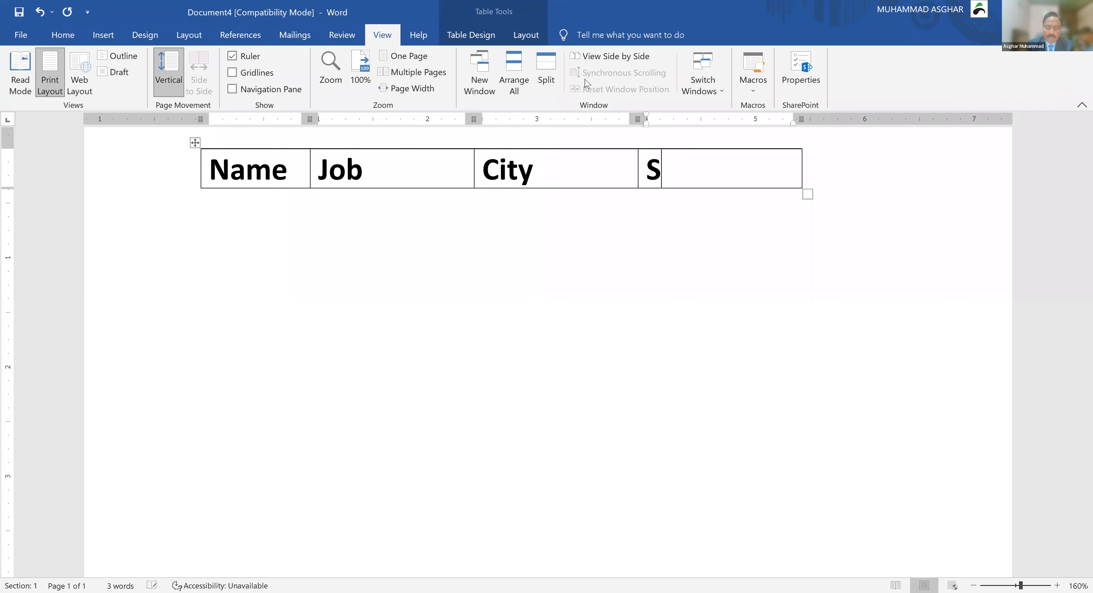
text(alary)
- Add a row below the headings with an employee's name, job Manager, city Lahore and salary 5000
key(Tab)
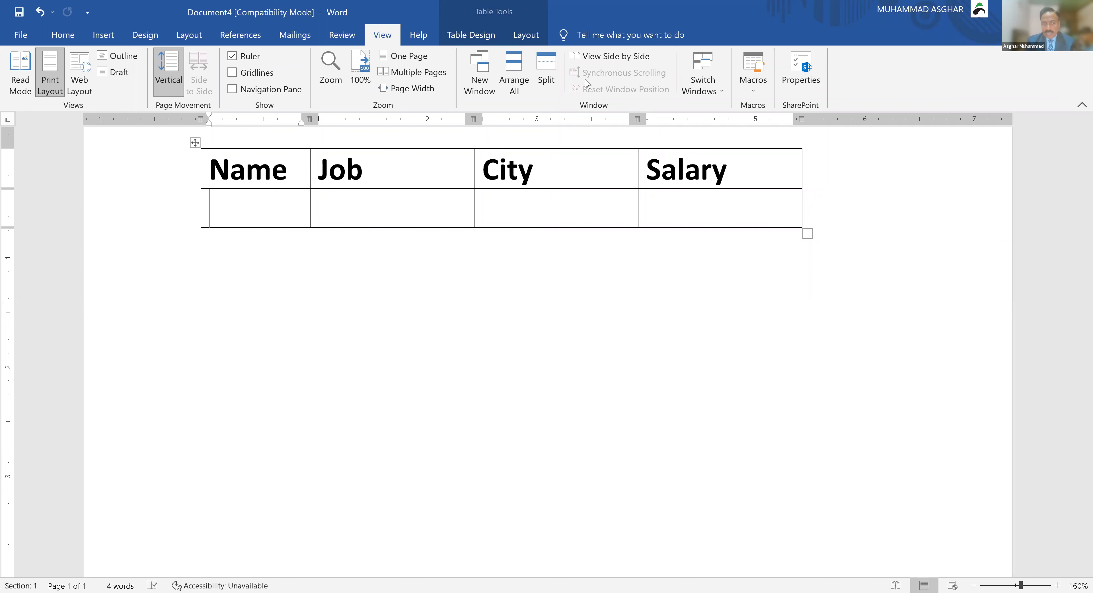
scroll(559, 310, up, 3)
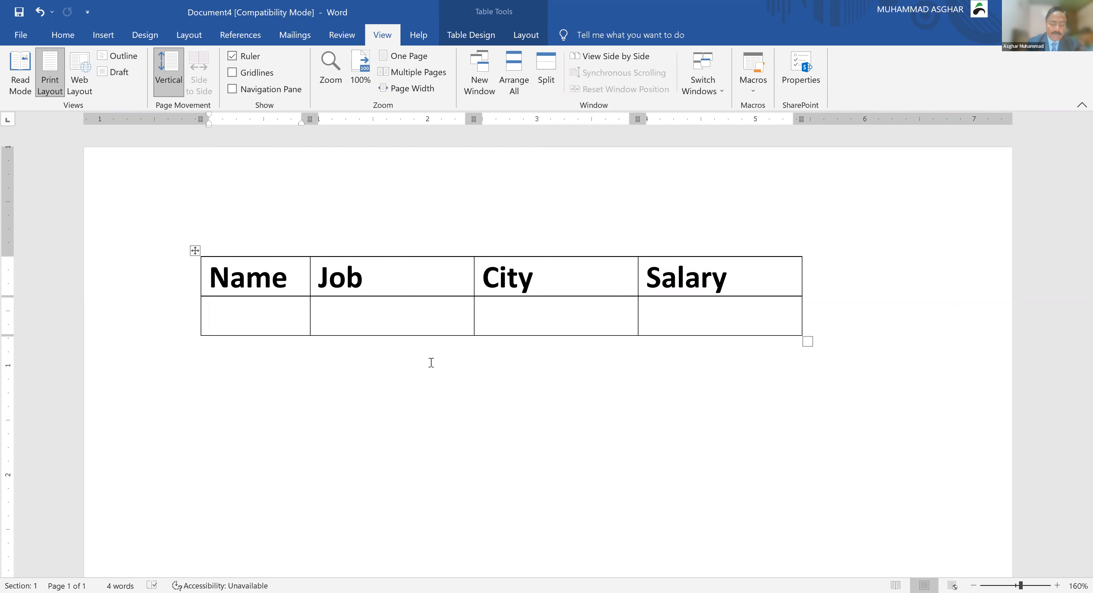
text(Ali)
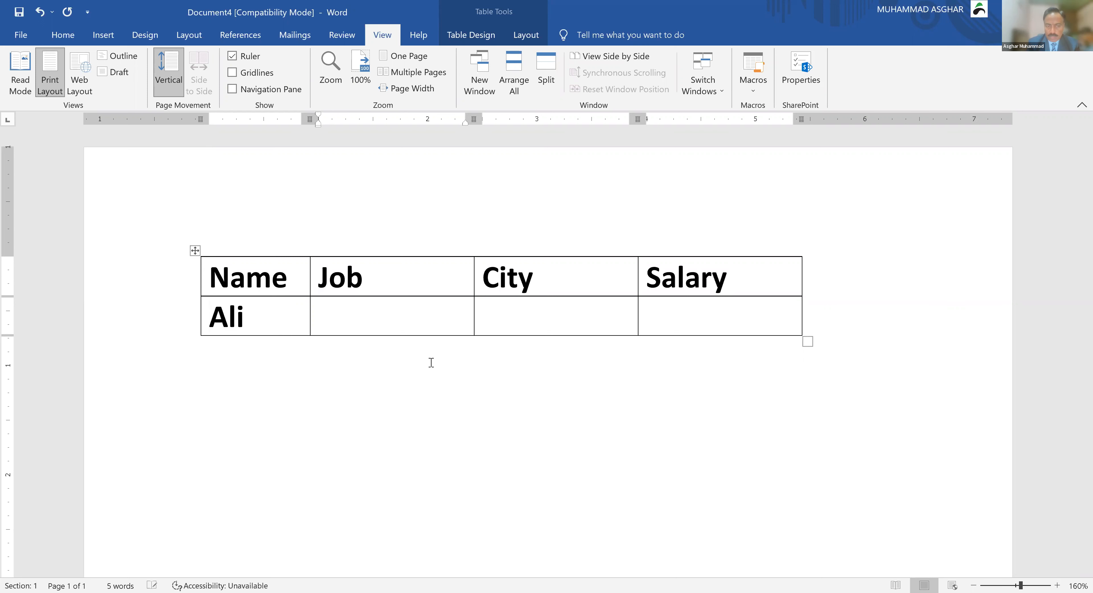
key(Tab)
text(Manager)
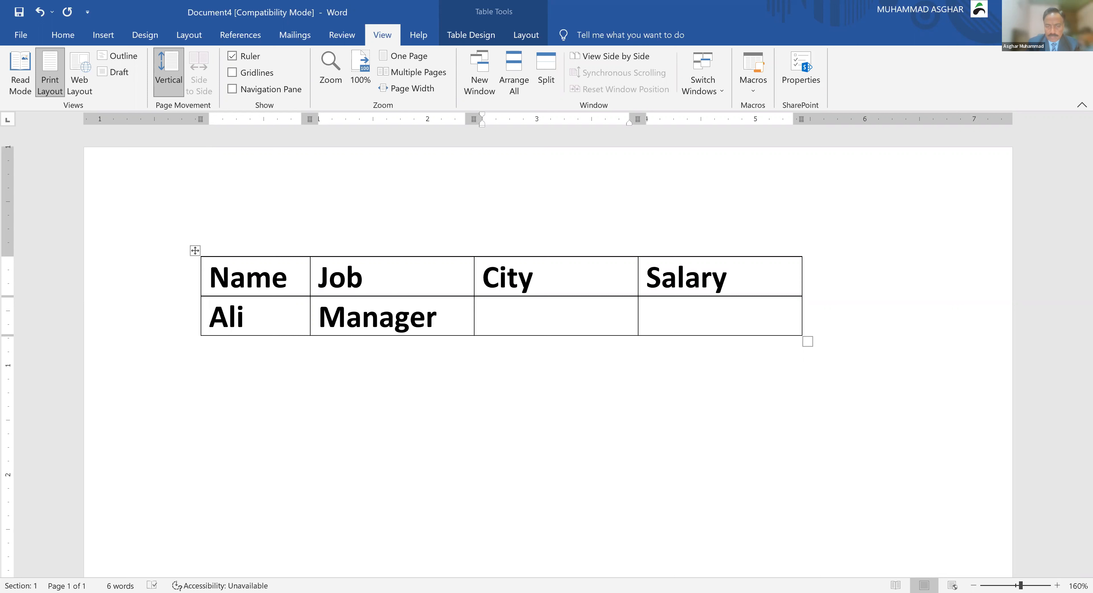
key(Tab)
text(Lahore)
key(Tab)
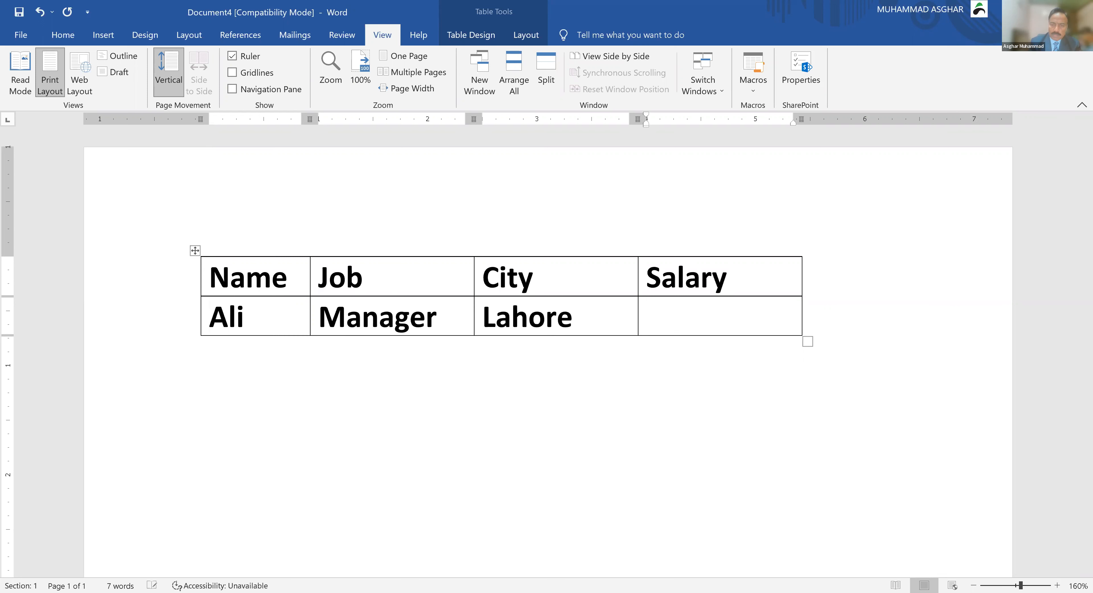
text(5000)
- Add a second record row with an employee's name, job Accountant, city Karachi and salary 2500
key(Tab)
text(Q)
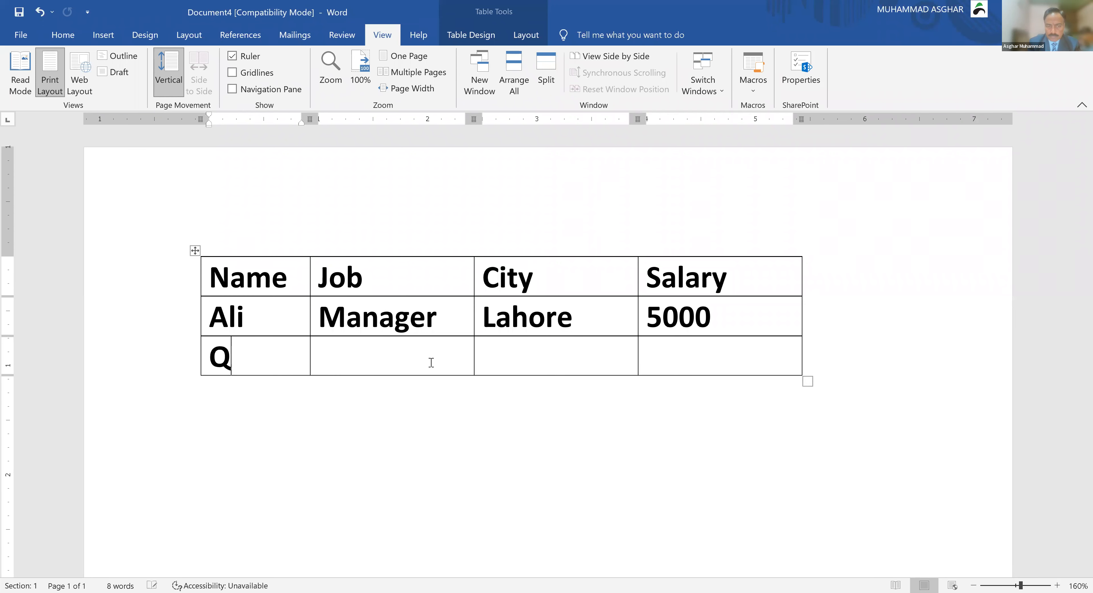
text(asim)
key(Tab)
text(A)
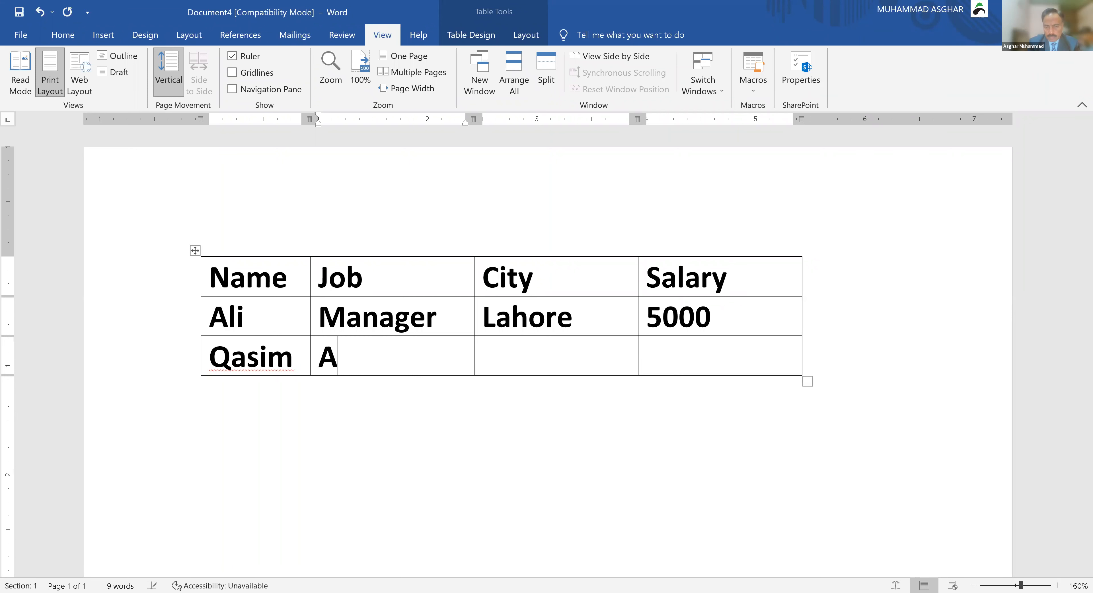
text(ccountant)
key(Tab)
text(Karachi)
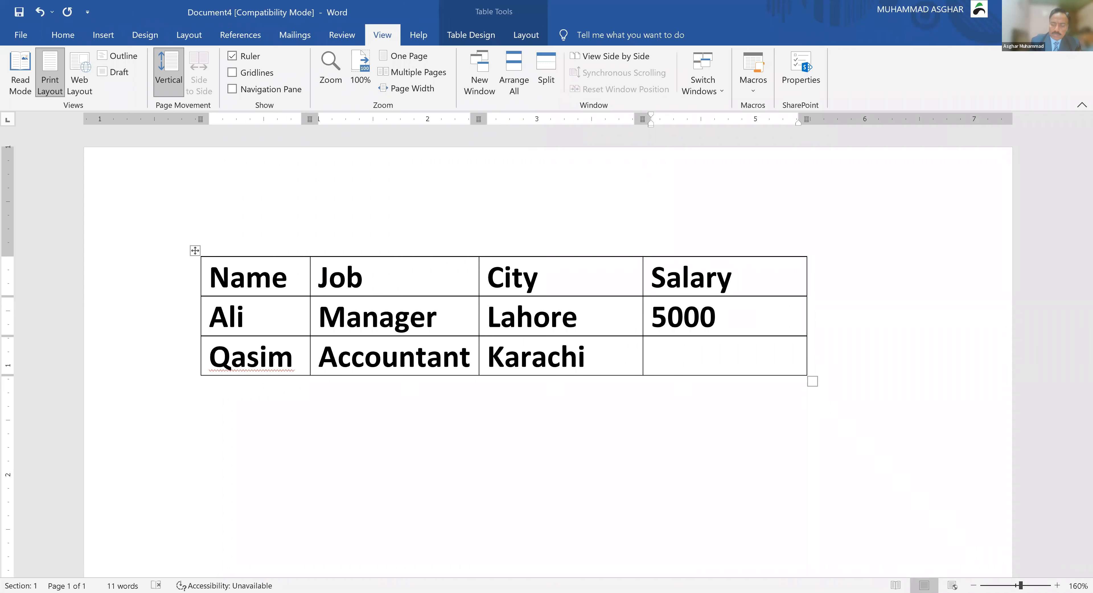
key(Tab)
text(2500)
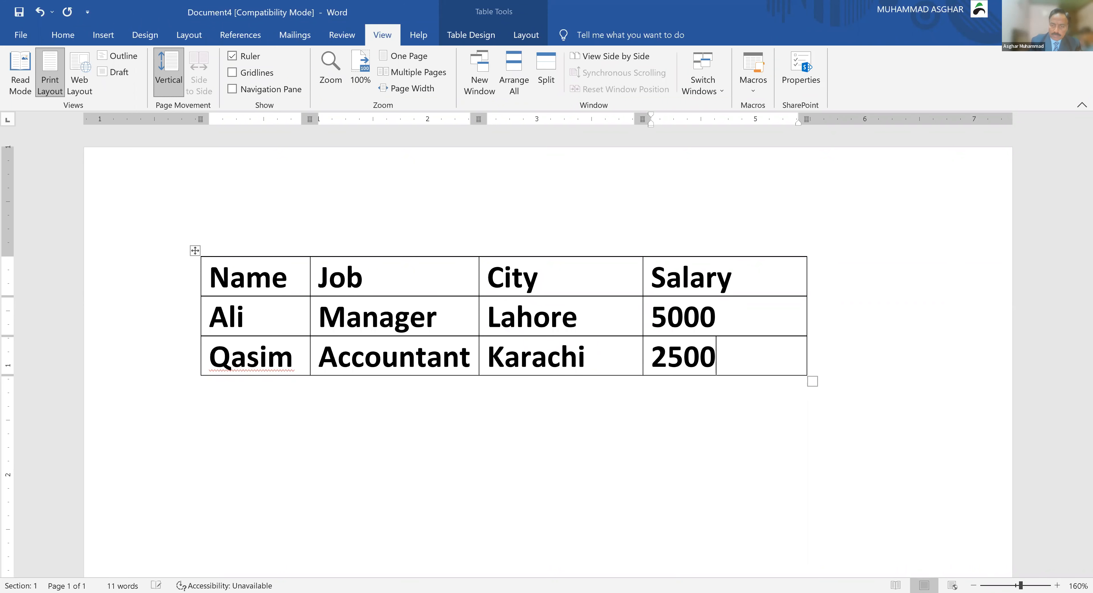
- Add a third record row with an employee's name, job Programmer, city Multan and salary 4500
key(Tab)
text(U)
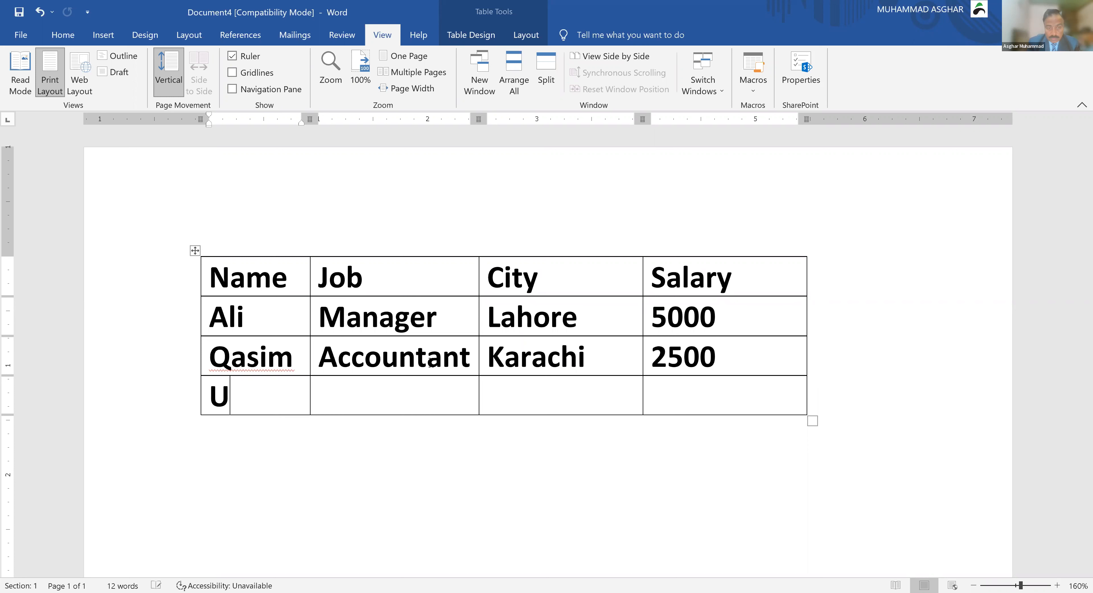
text(mar)
key(Tab)
text(P)
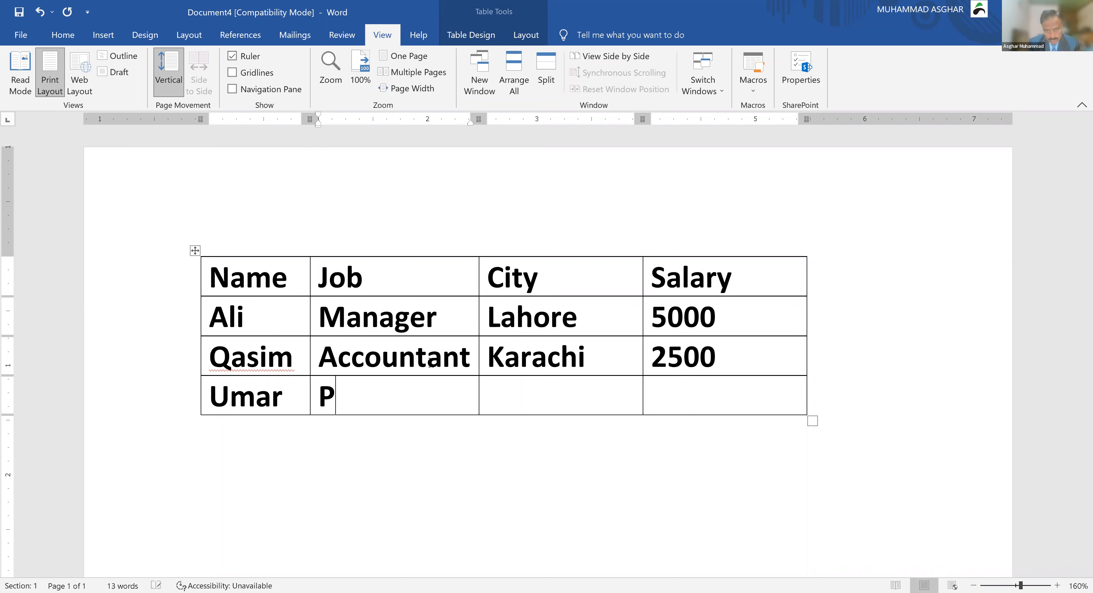
text(rogrammer)
key(Tab)
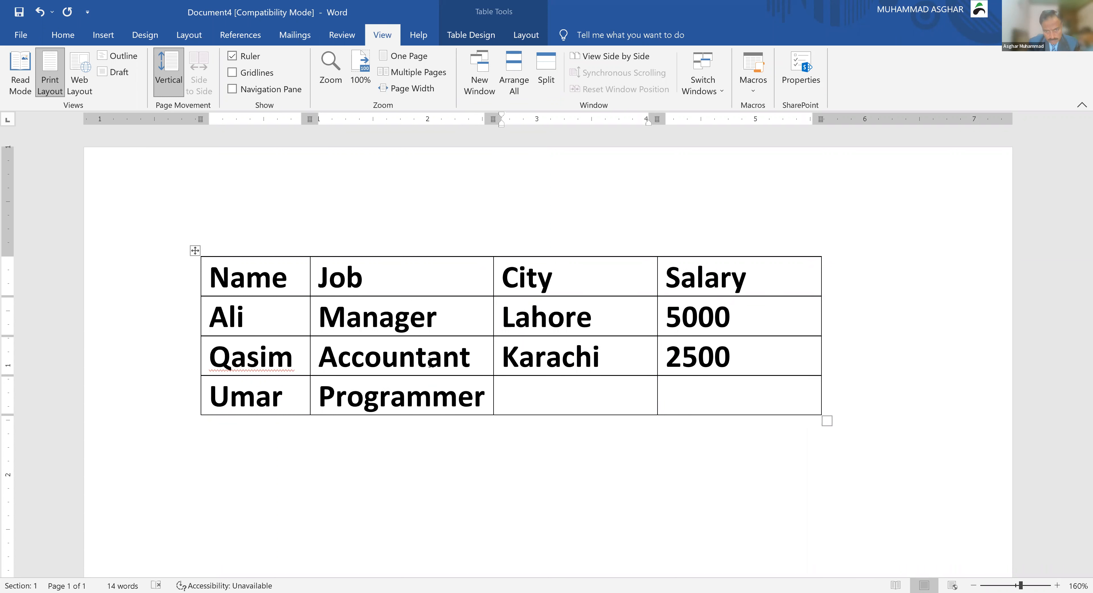
text(Multan)
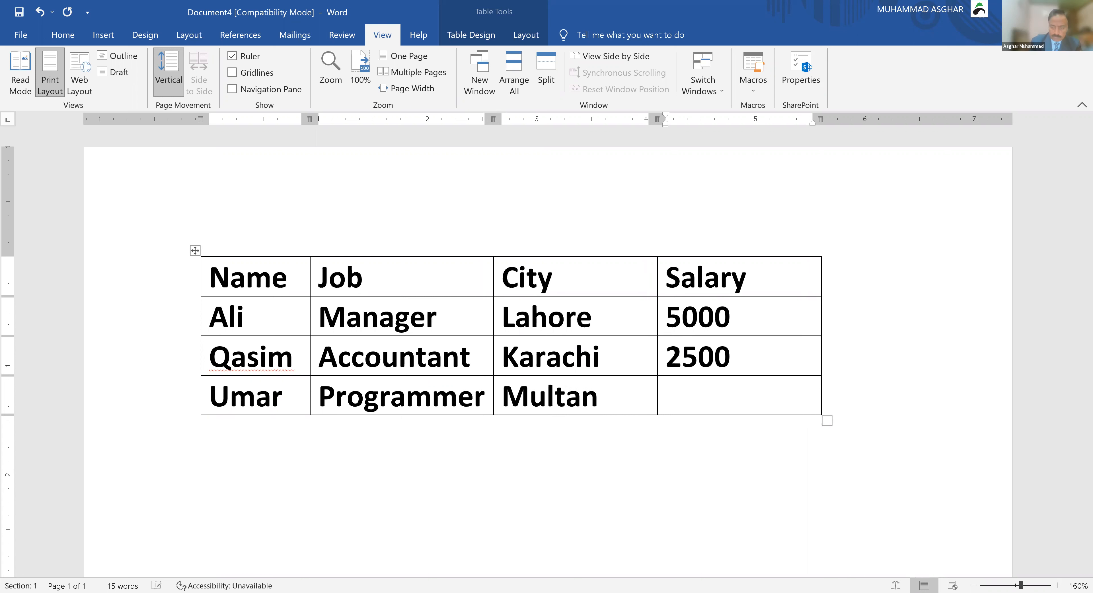
key(Tab)
text(4500)
- Add a fourth record row with an employee's name, job Clerk, city Rawalpindi and salary 1800
key(Tab)
text(I)
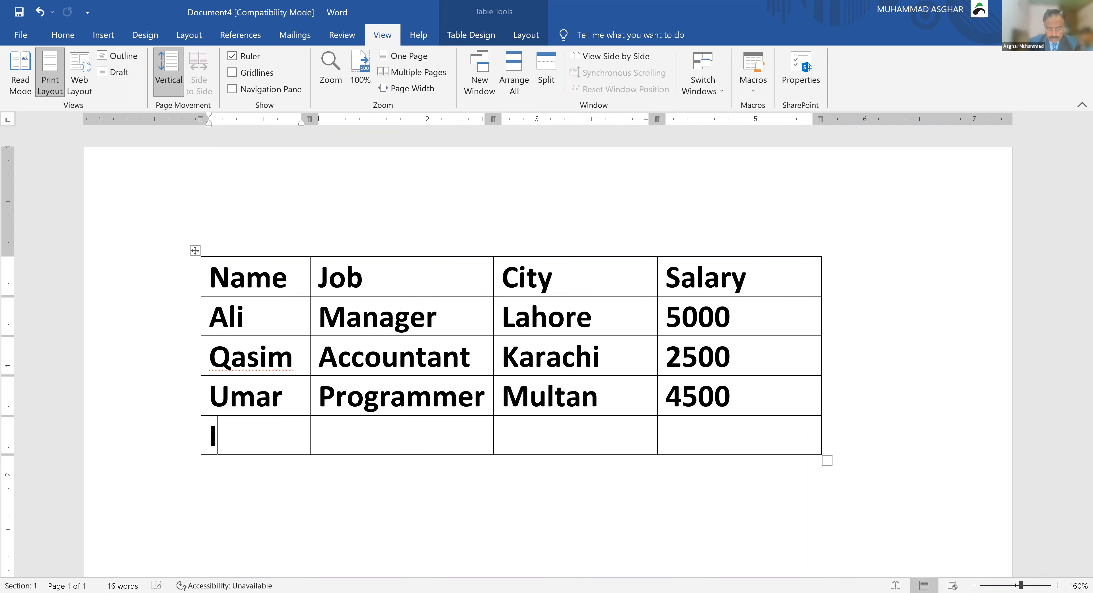
text(nam)
key(Tab)
text(C)
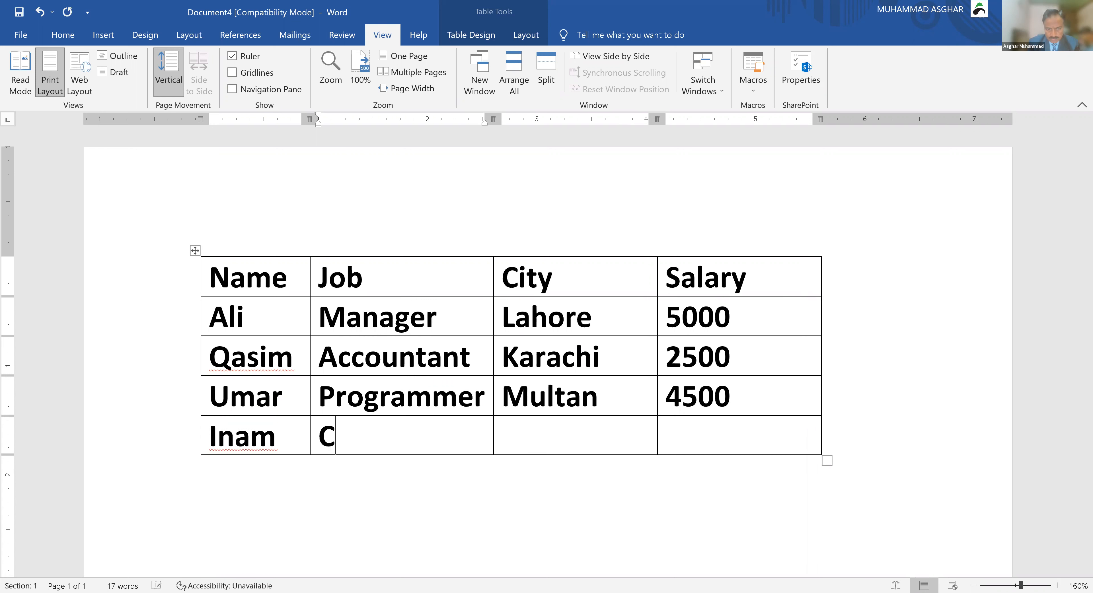
text(lerk)
key(Tab)
key(Tab)
key(shift+Tab)
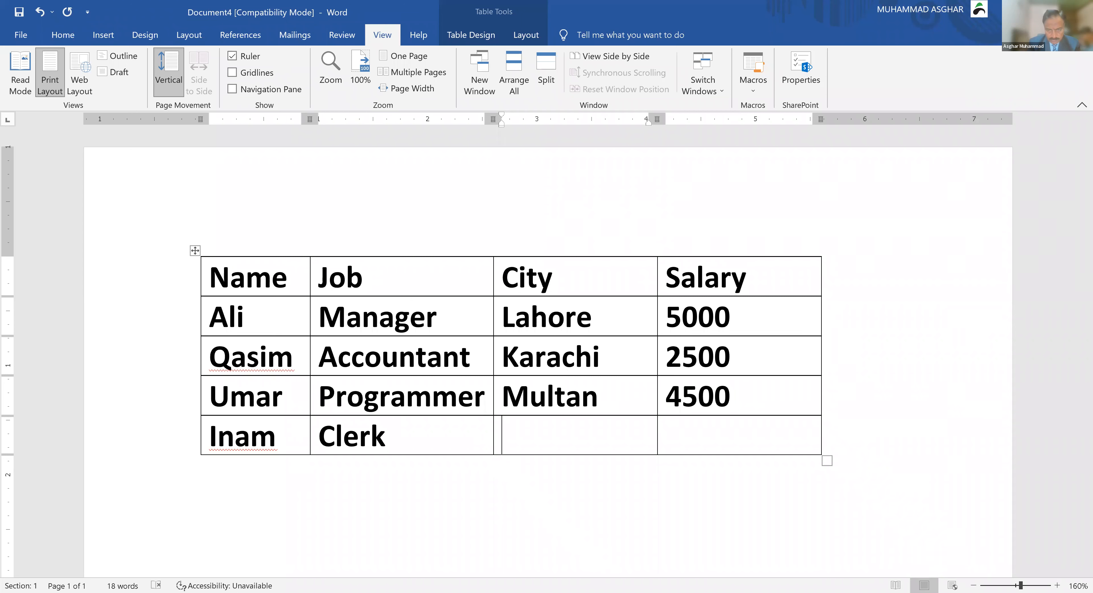
text(Rawalpindi)
key(Tab)
text(1)
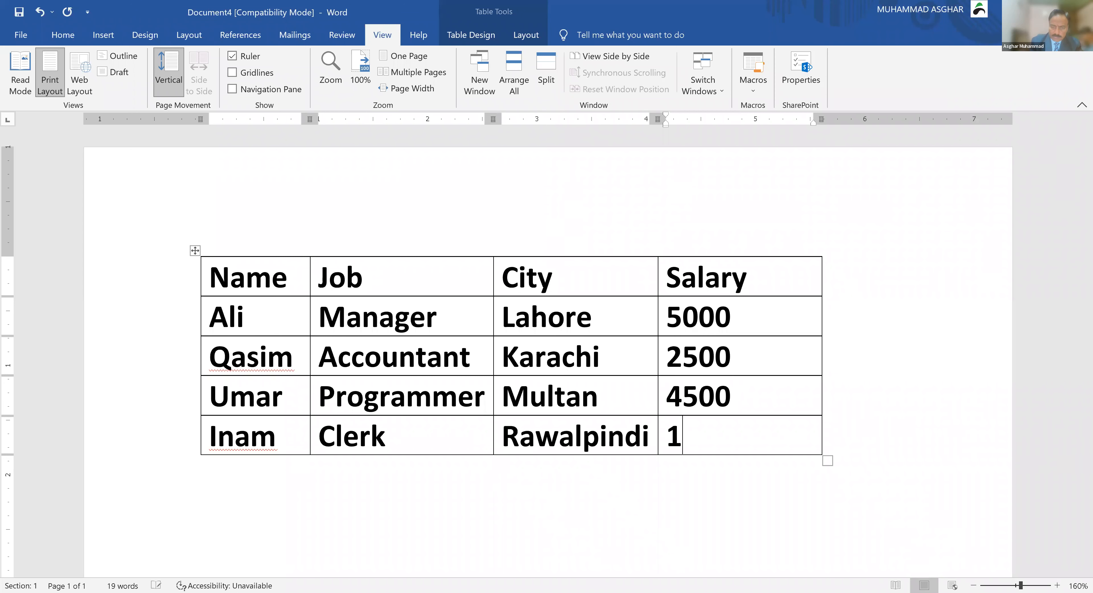
text(800)
- Add a fifth record row with an employee's name, job Manager and city Murree, and begin its salary with 2
key(Tab)
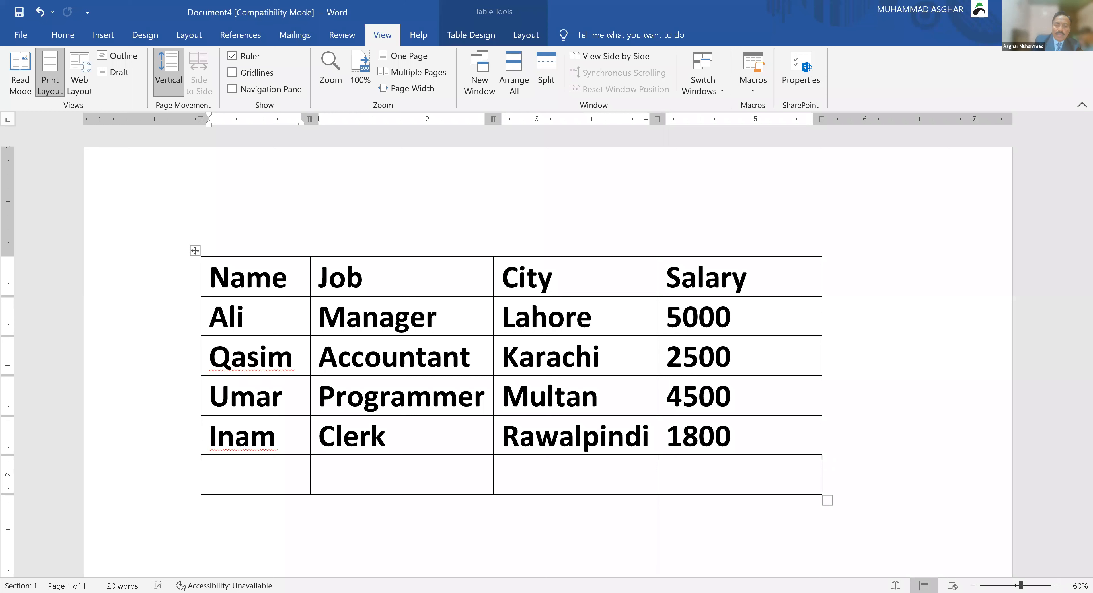
text(T)
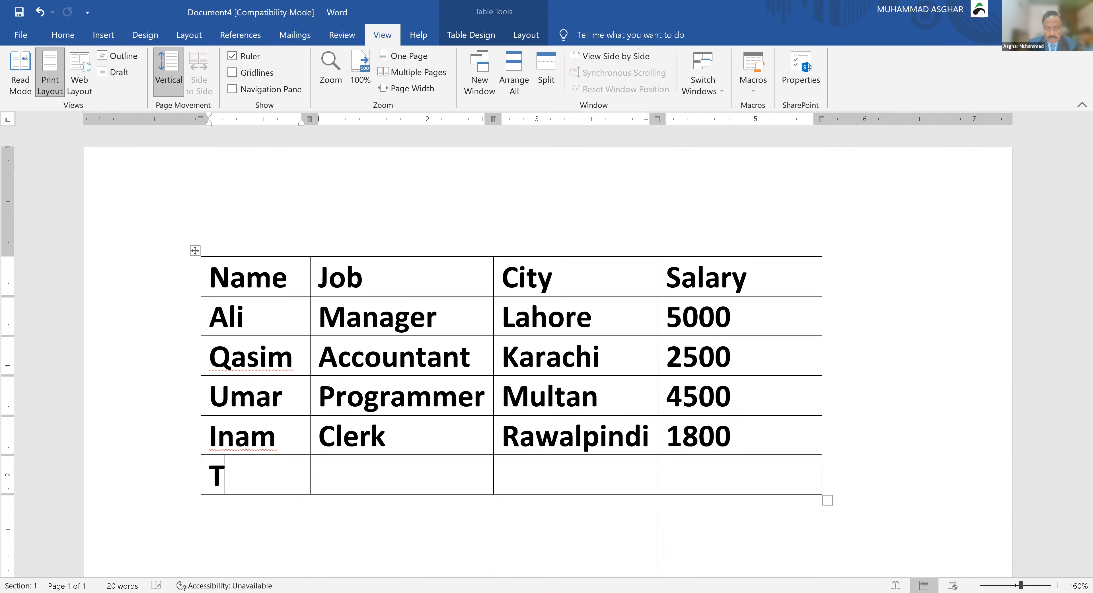
text(ari)
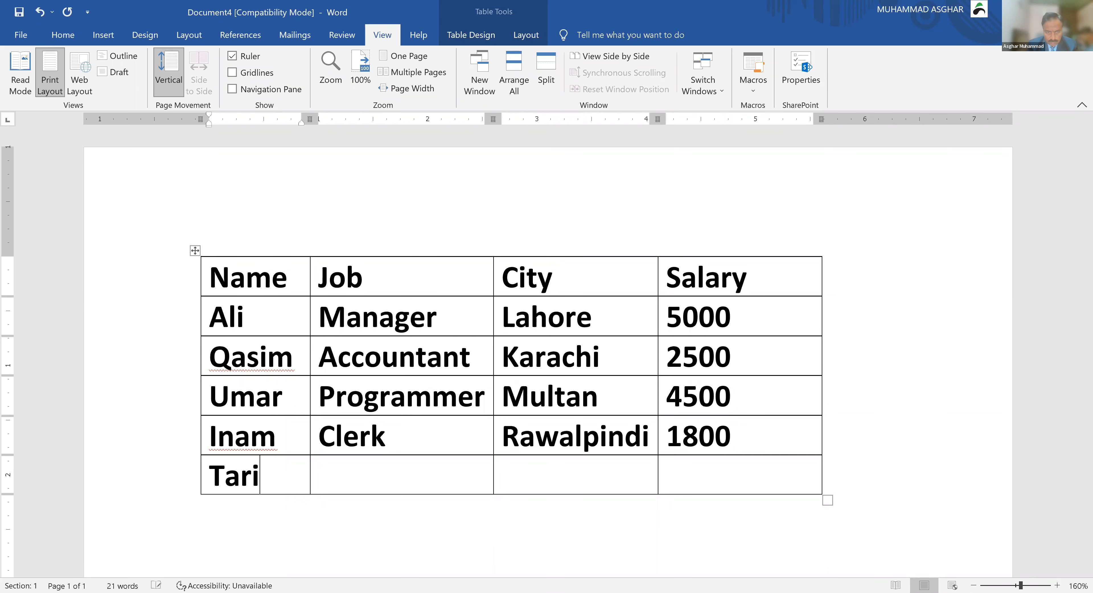
text(q)
key(Tab)
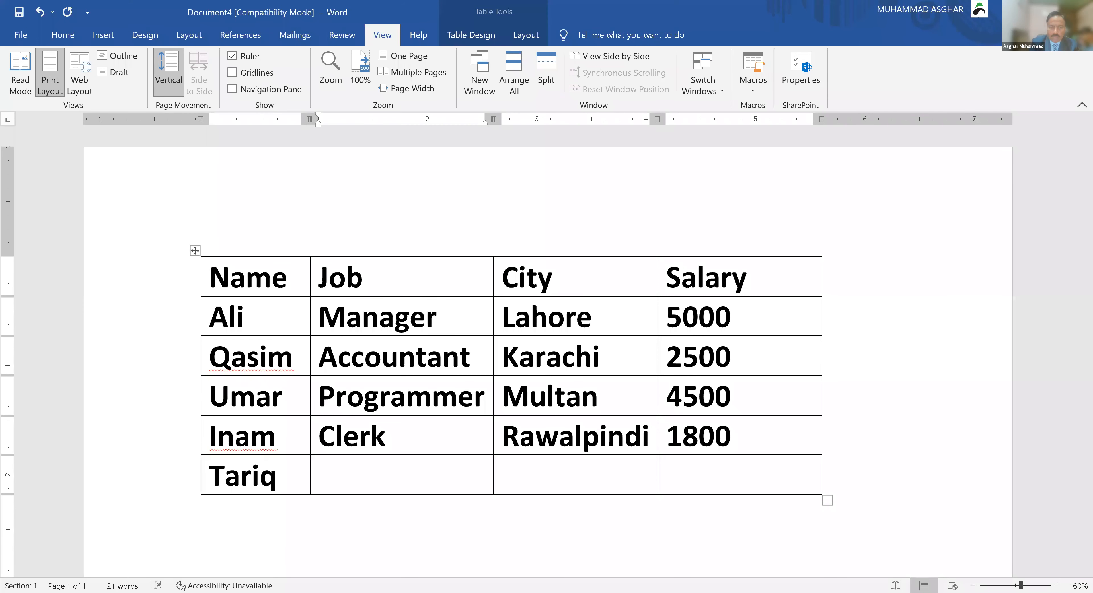
text(Manager)
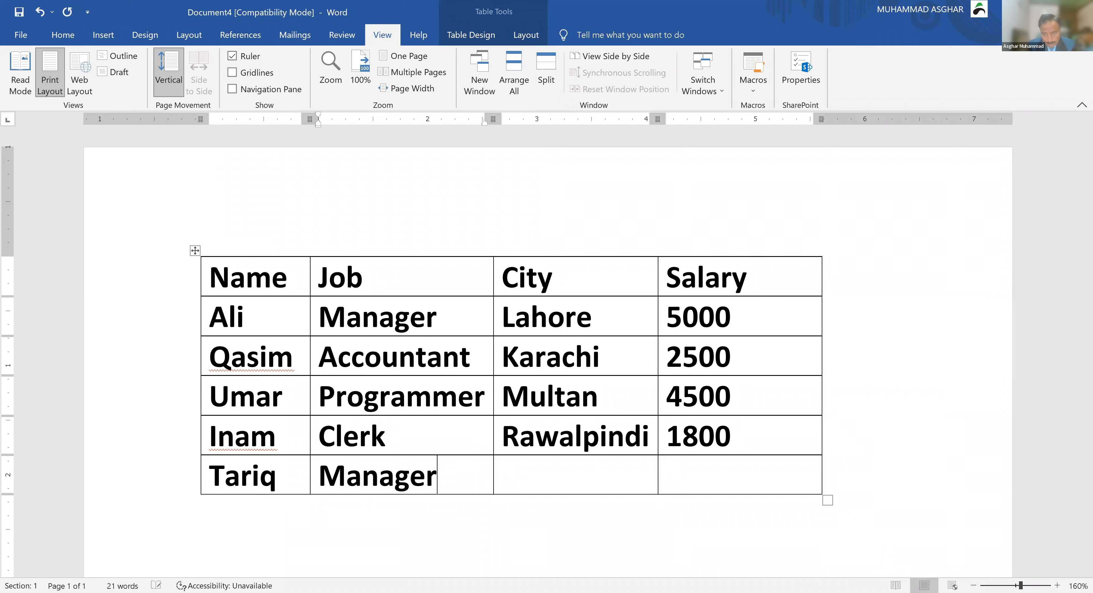
key(Tab)
text(M)
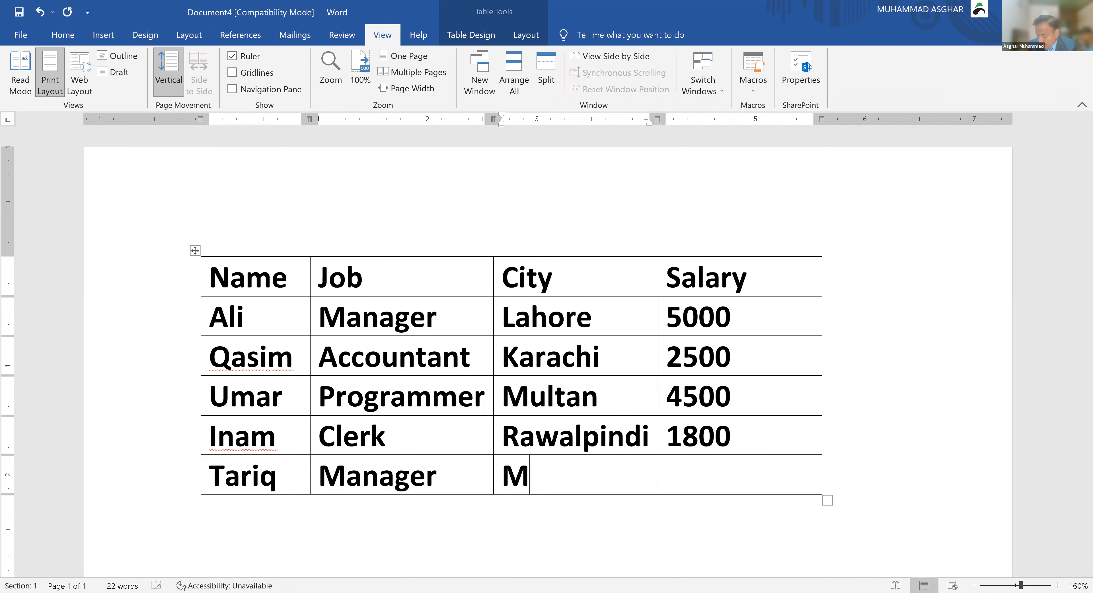
text(urree)
key(Tab)
text(2)
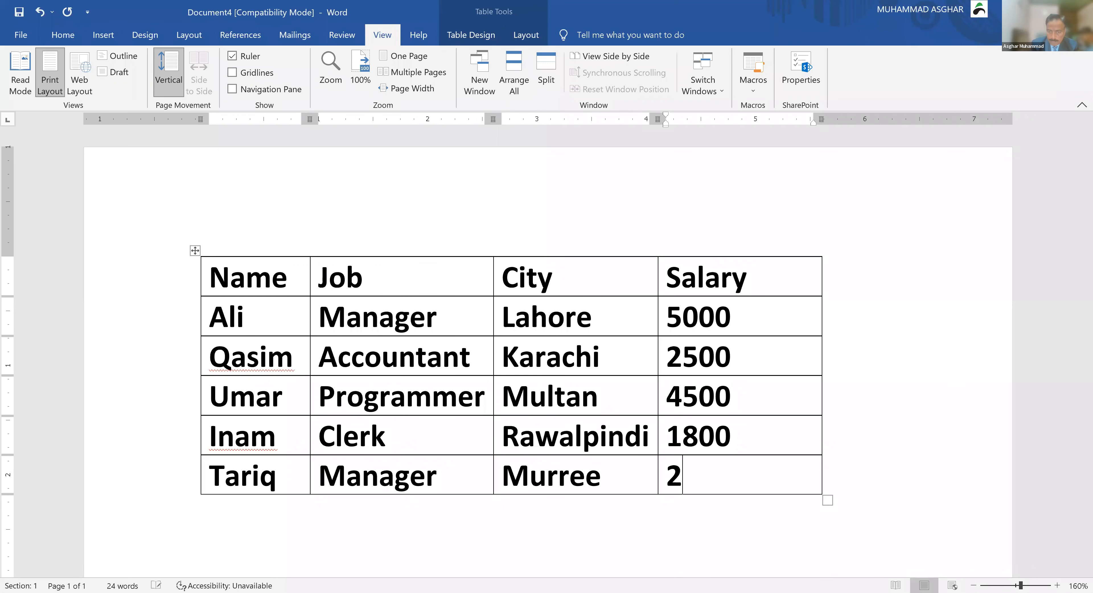
- Set the last row's salary to 5200 and save the document on the Desktop as employee, accepting the newest file format
key(BackSpace)
text(5200)
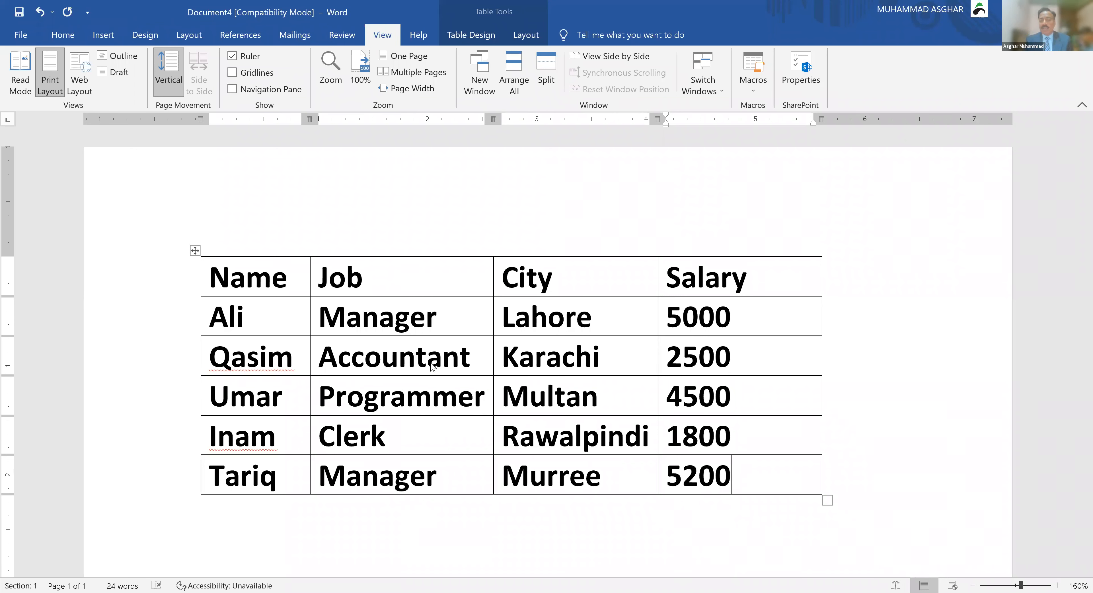
key(ctrl+s)
click(432, 387)
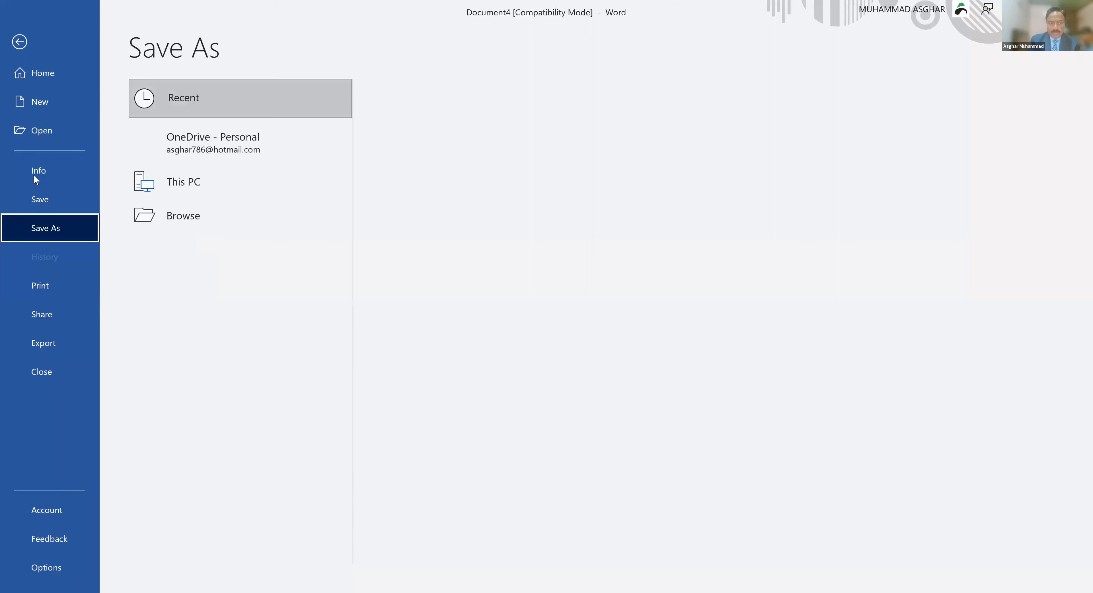
click(180, 258)
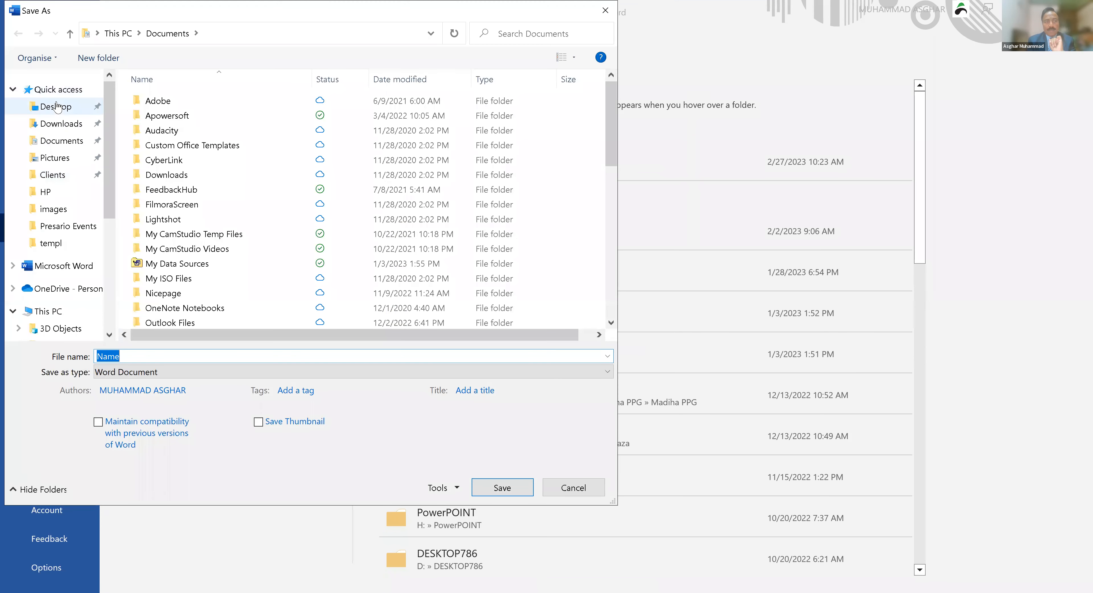
click(133, 351)
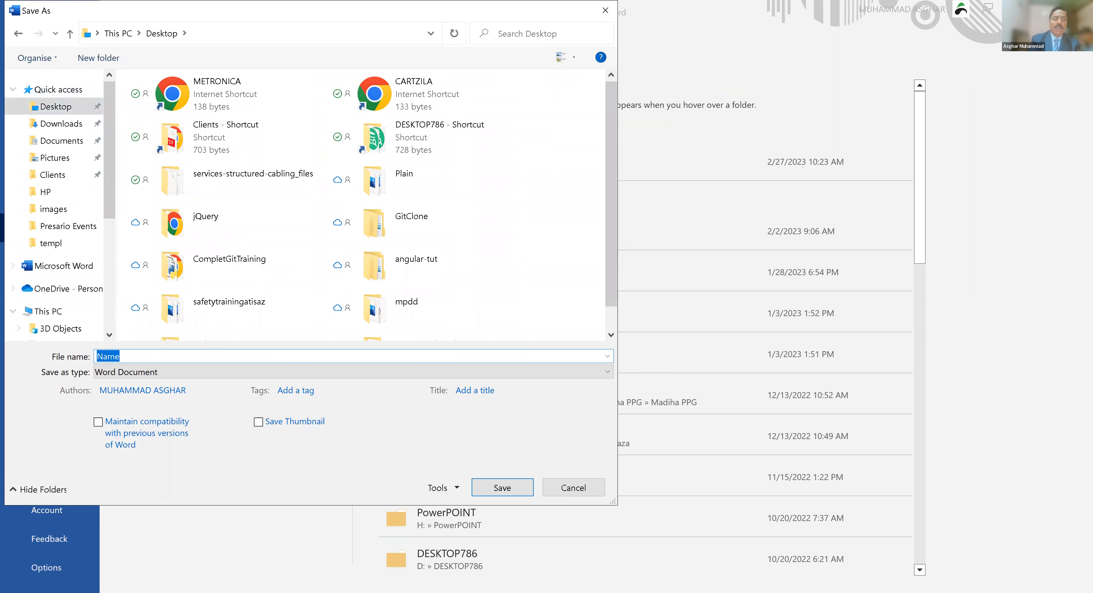
text(employee)
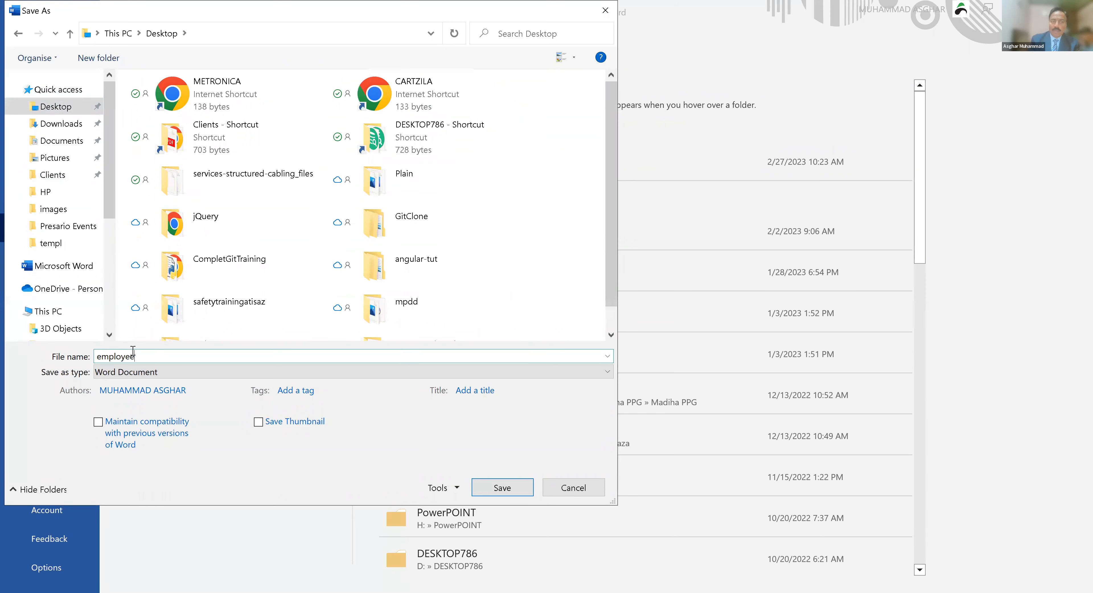
double_click(133, 351)
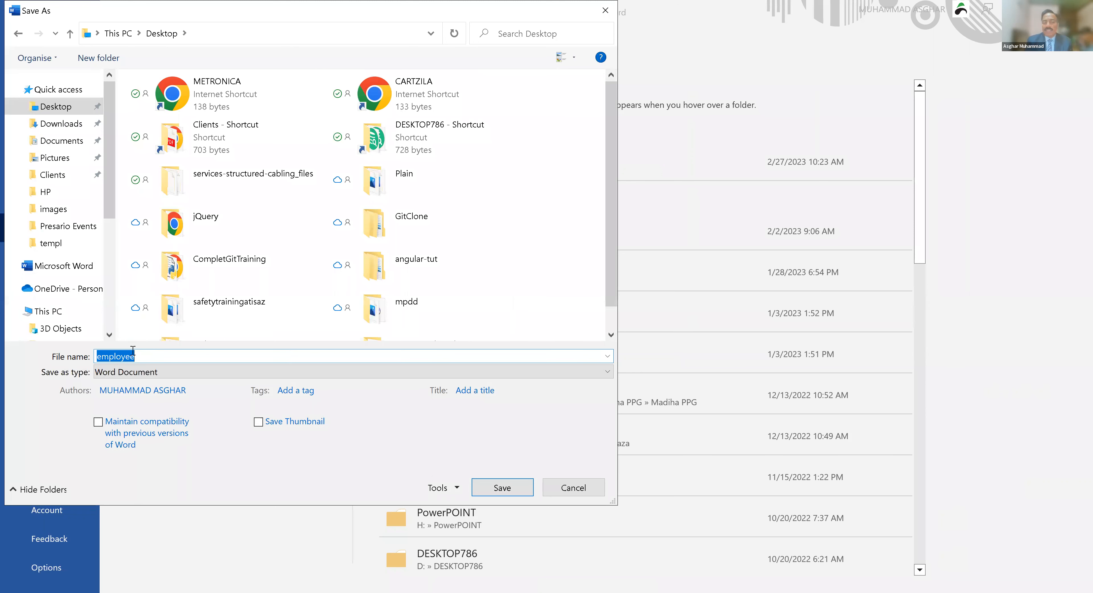
key(Return)
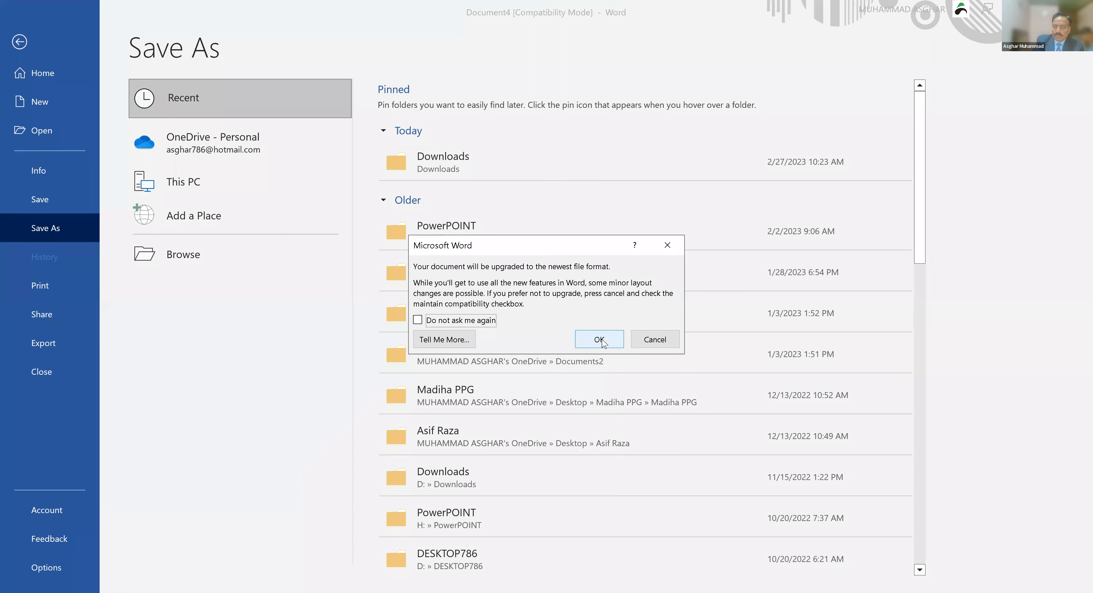
click(599, 339)
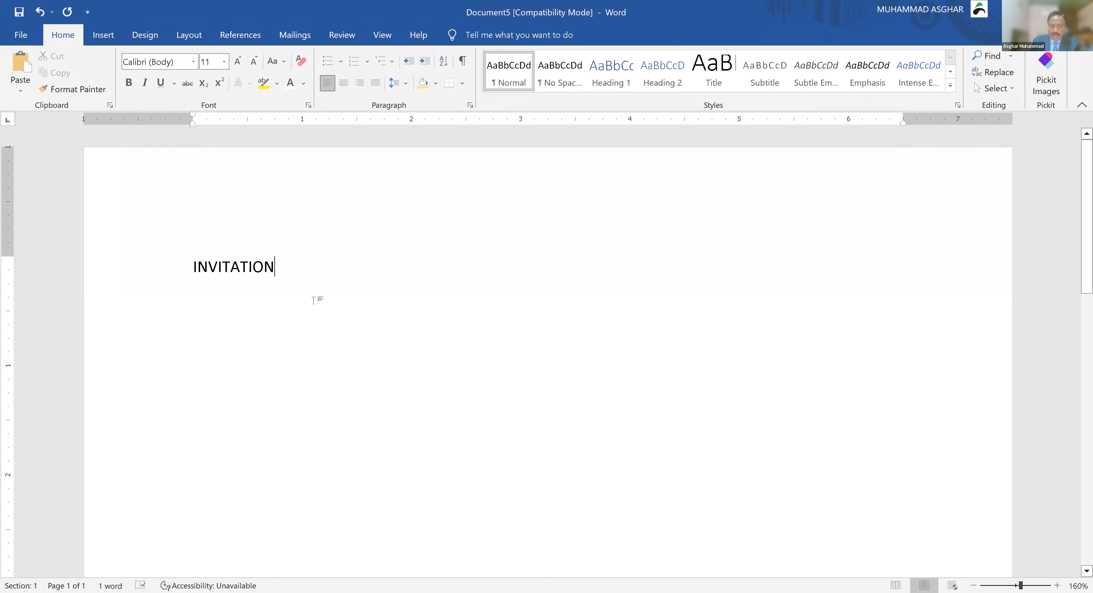
- Save the new document on the Desktop as INVITATION, accepting the newest file format and turning off further upgrade prompts
key(ctrl+s)
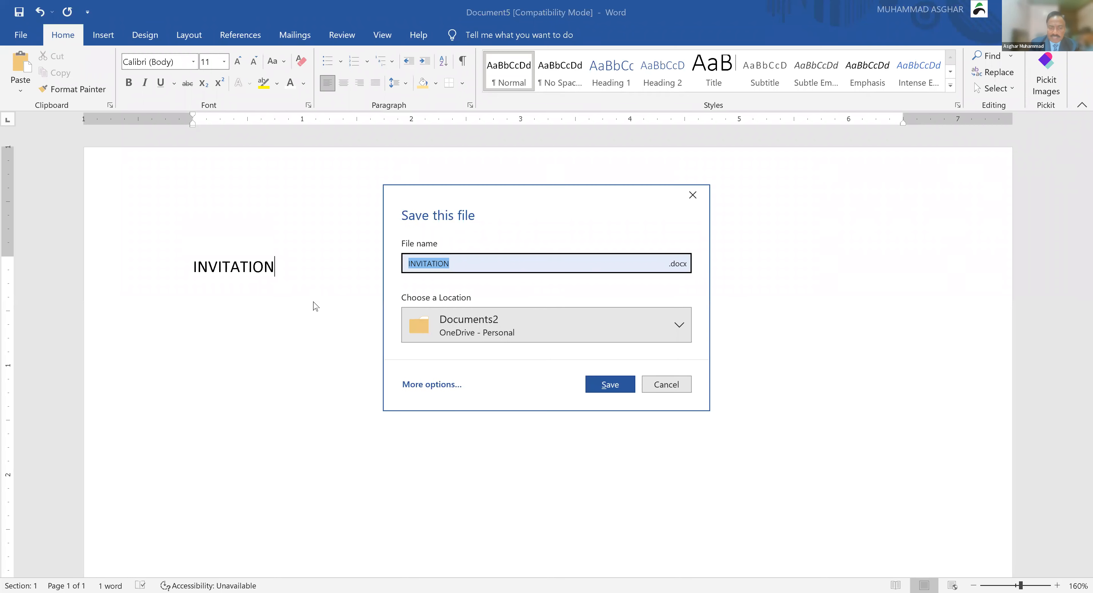
click(444, 384)
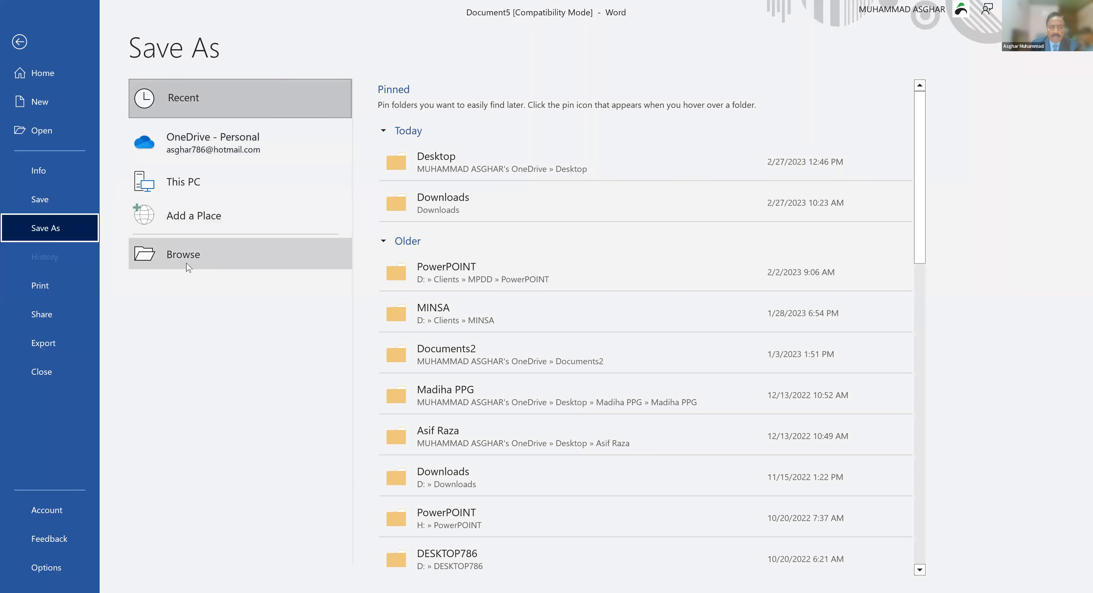
click(188, 267)
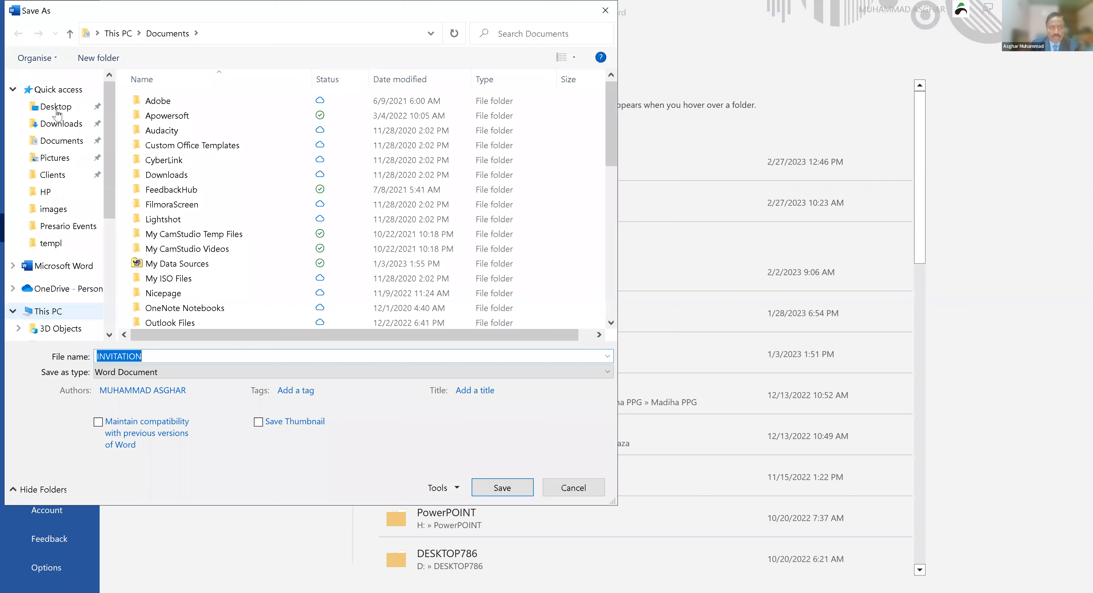
click(58, 111)
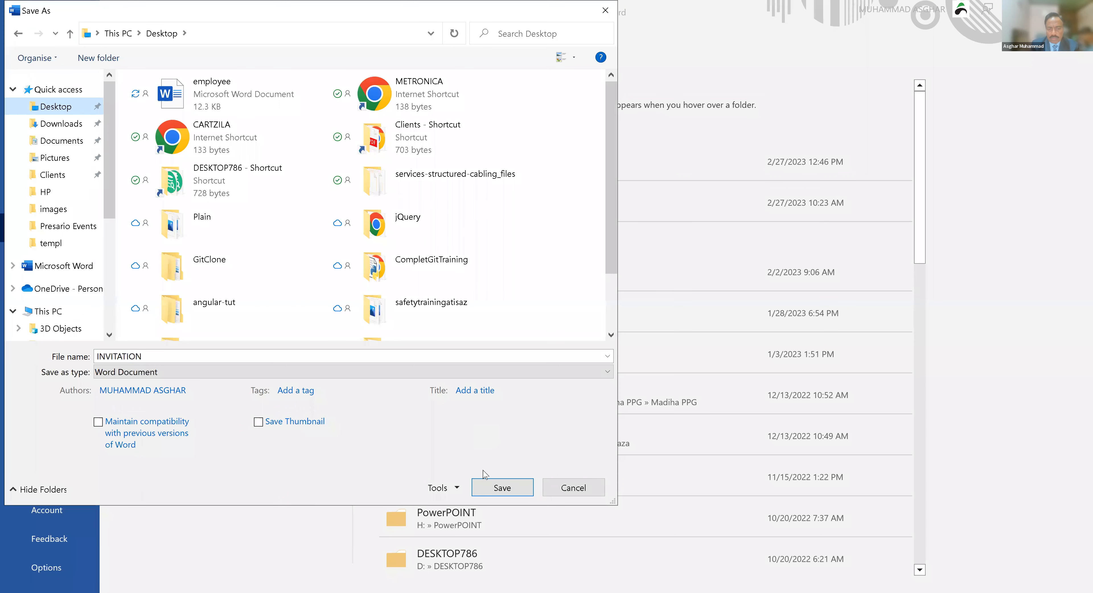
click(490, 492)
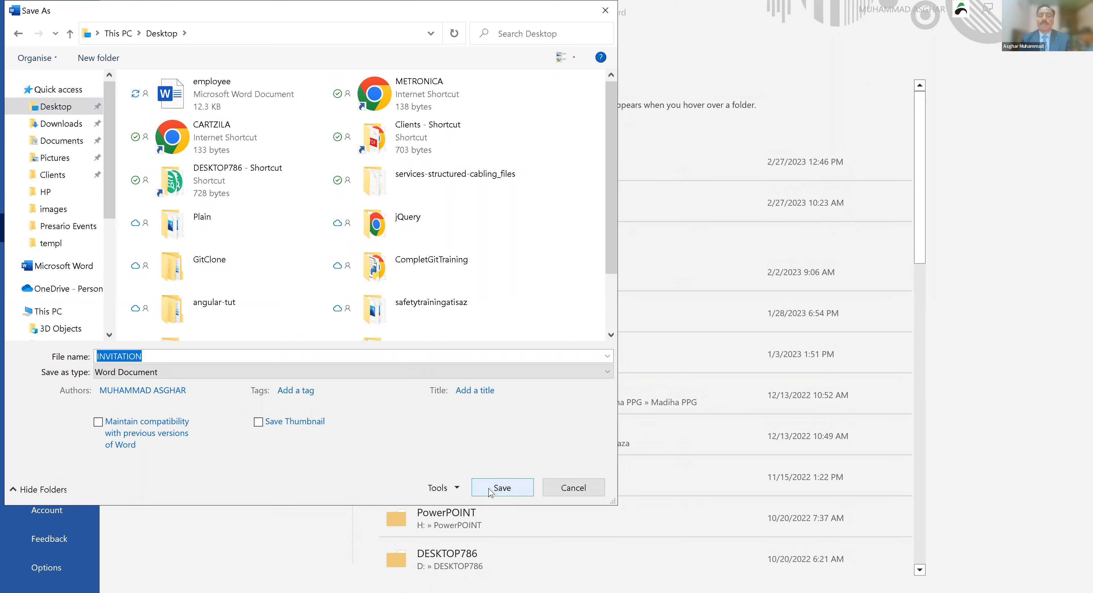
click(490, 492)
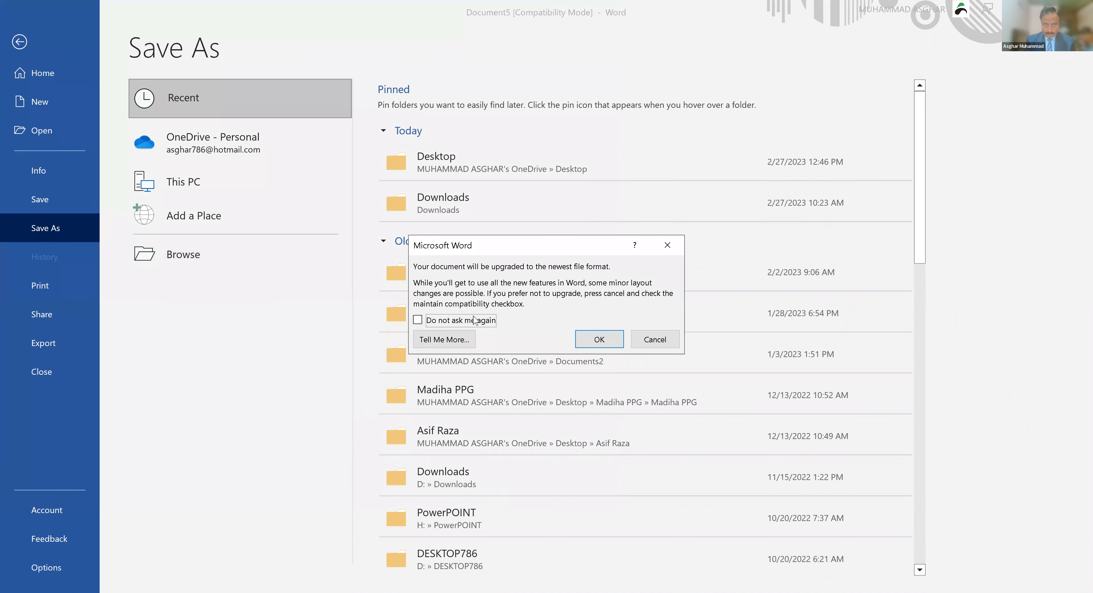
click(475, 320)
click(605, 342)
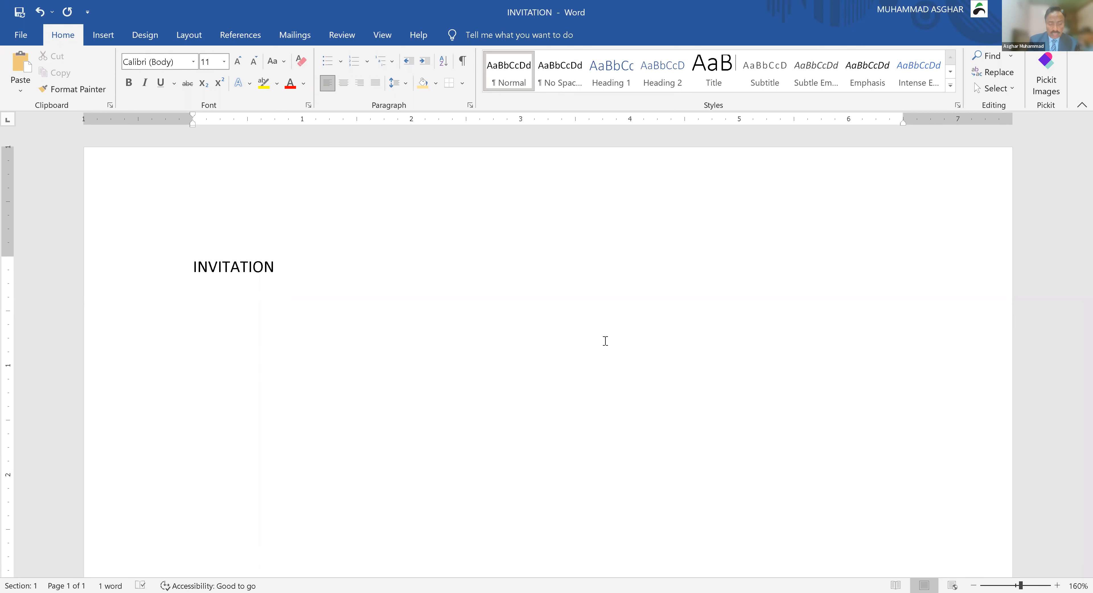
- Centre the INVITATION heading and format it in bold at 18 pt
key(ctrl+e)
key(Down)
key(Up)
key(shift+Down)
key(shift+Down)
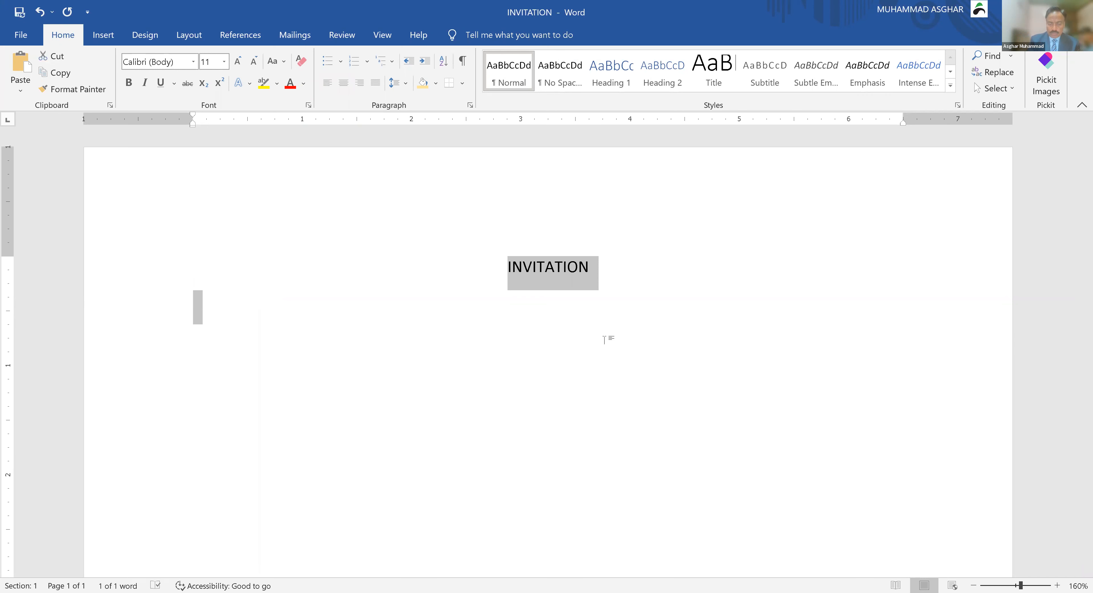
key(ctrl+b)
key(ctrl+shift+period)
key(ctrl+shift+period)
key(ctrl+shift+period)
key(ctrl+shift+period)
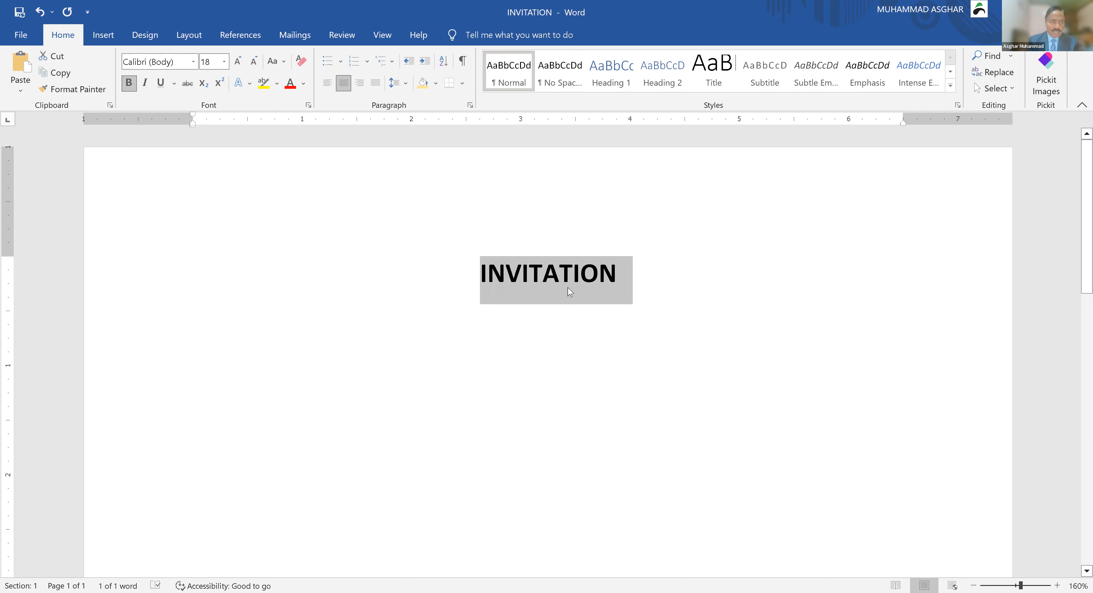
- Add an orange 3 pt box page border with a thin-thick-thin triple line to the whole document
click(97, 35)
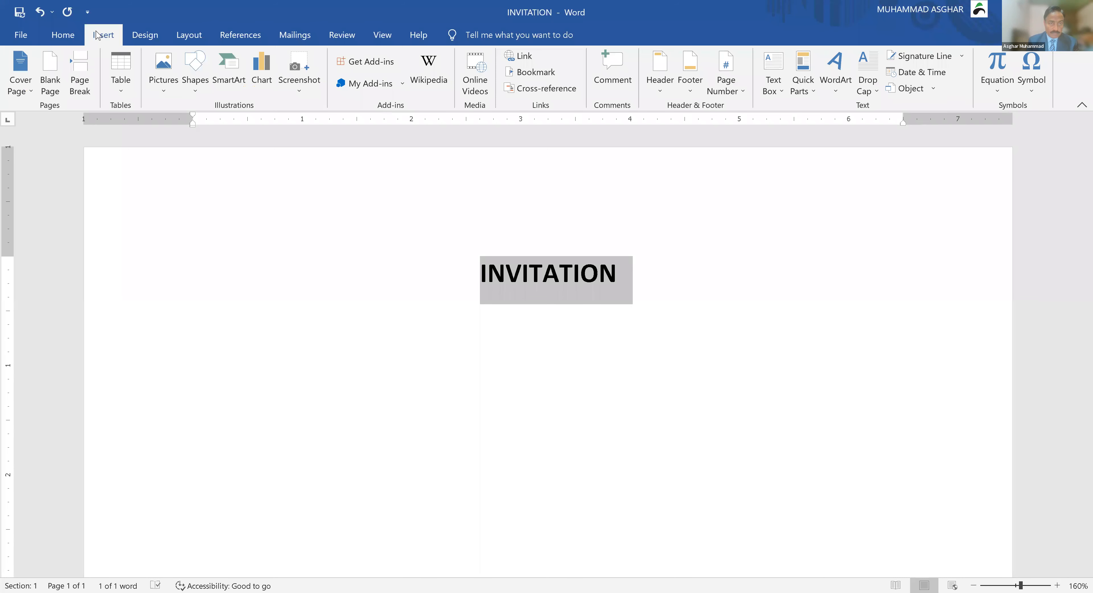
click(192, 35)
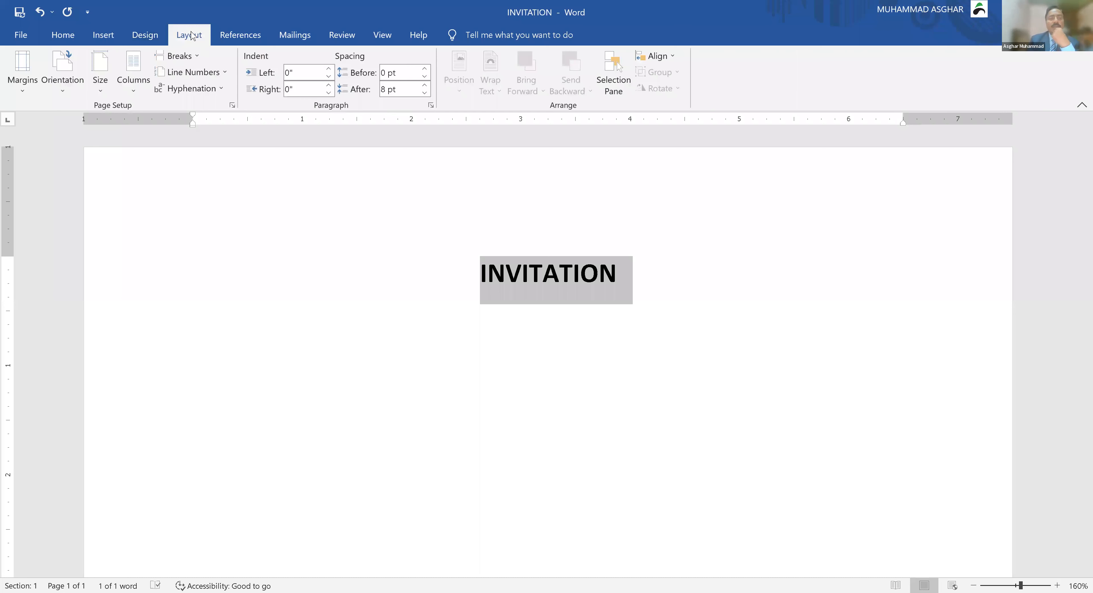
click(135, 41)
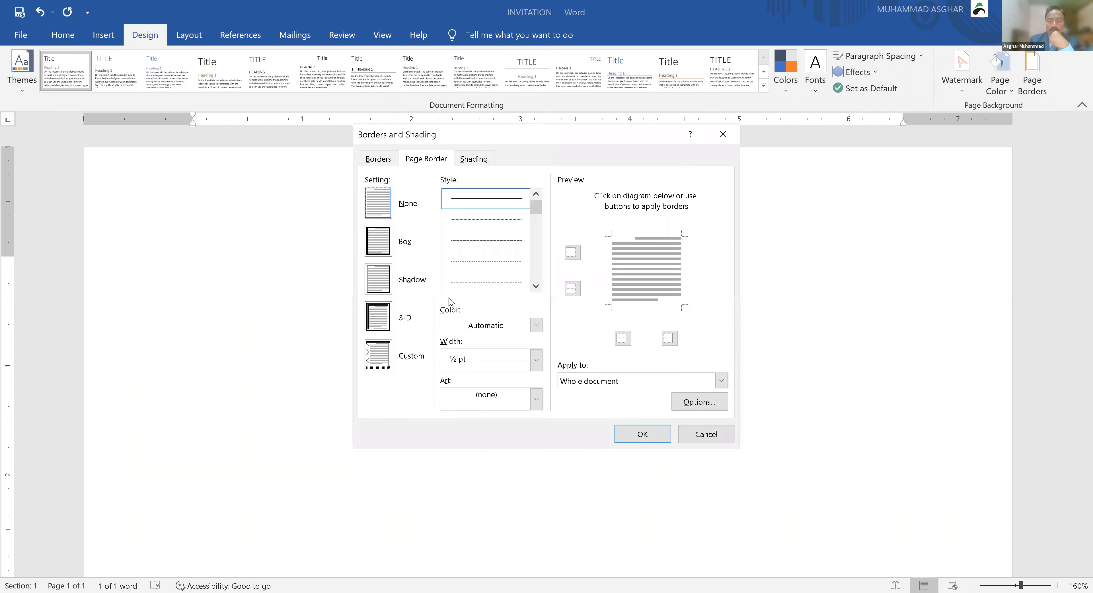
scroll(536, 278, down, 5)
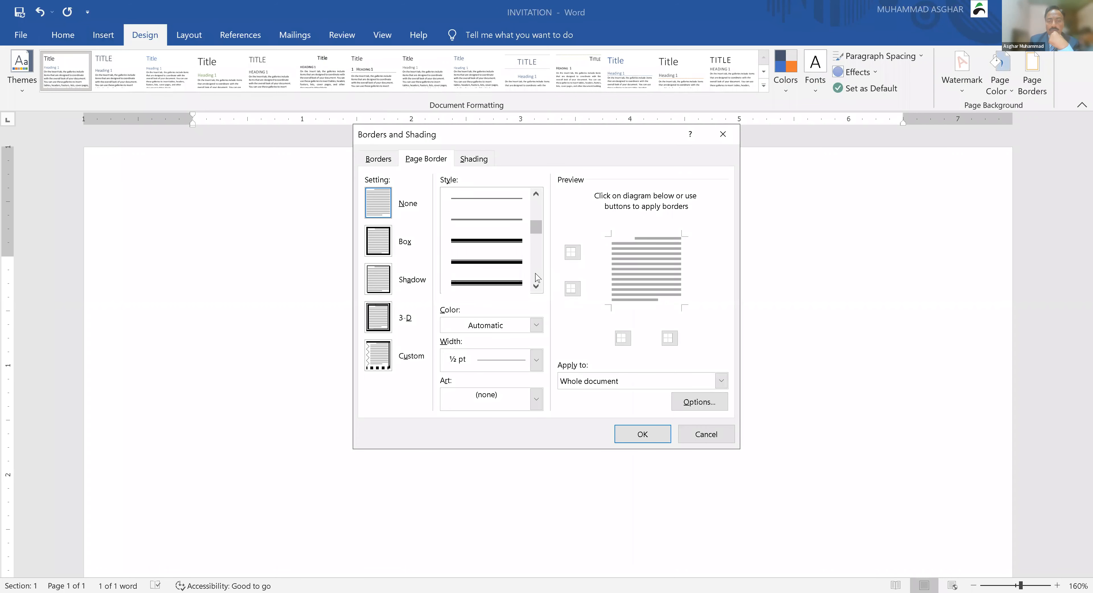
click(502, 284)
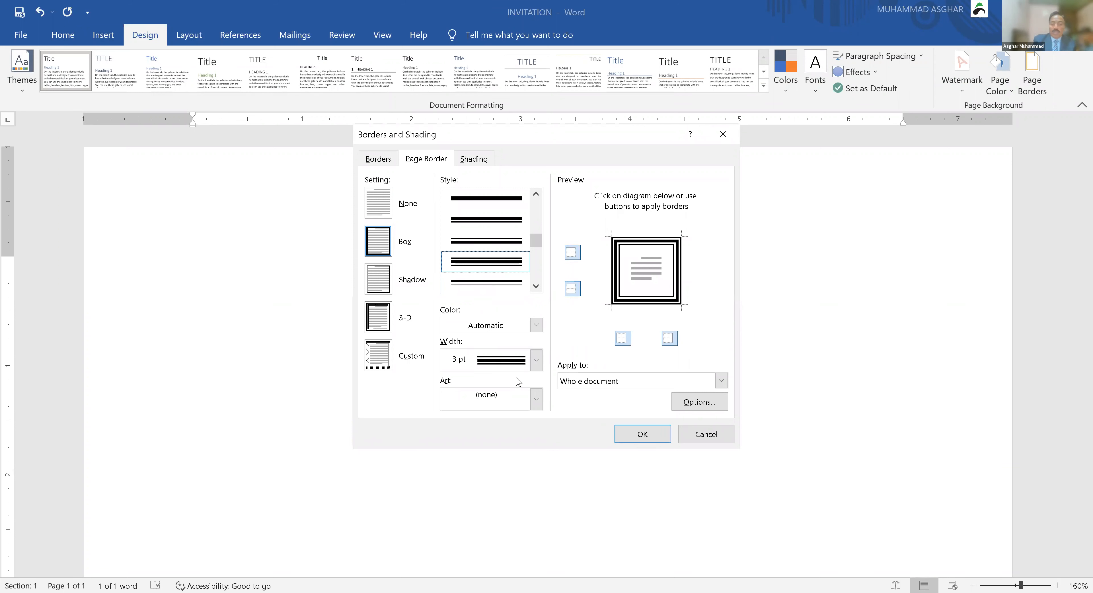
click(536, 325)
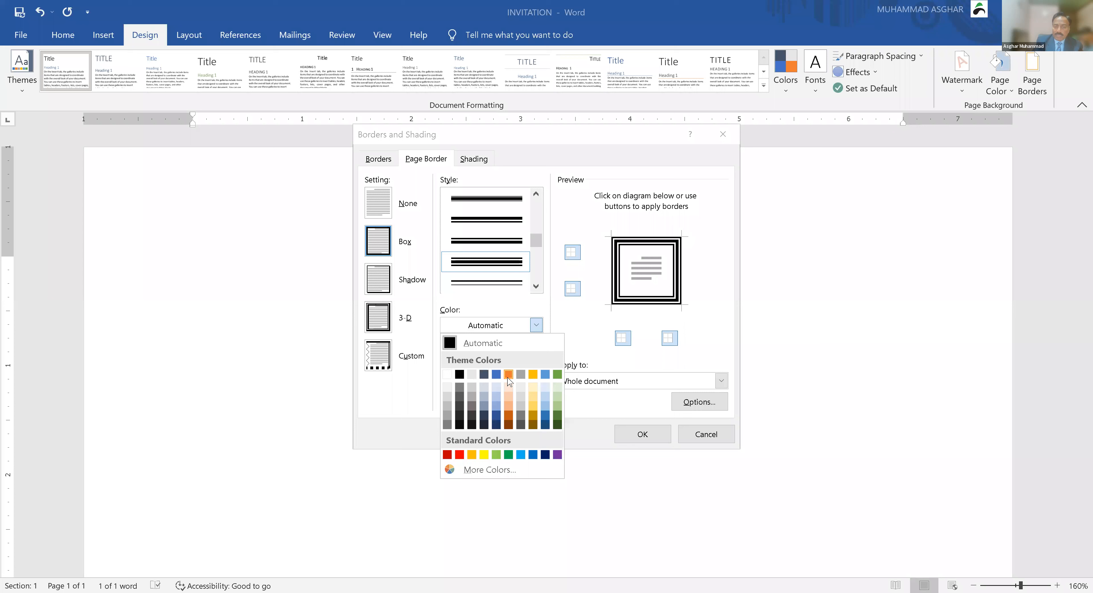
click(508, 376)
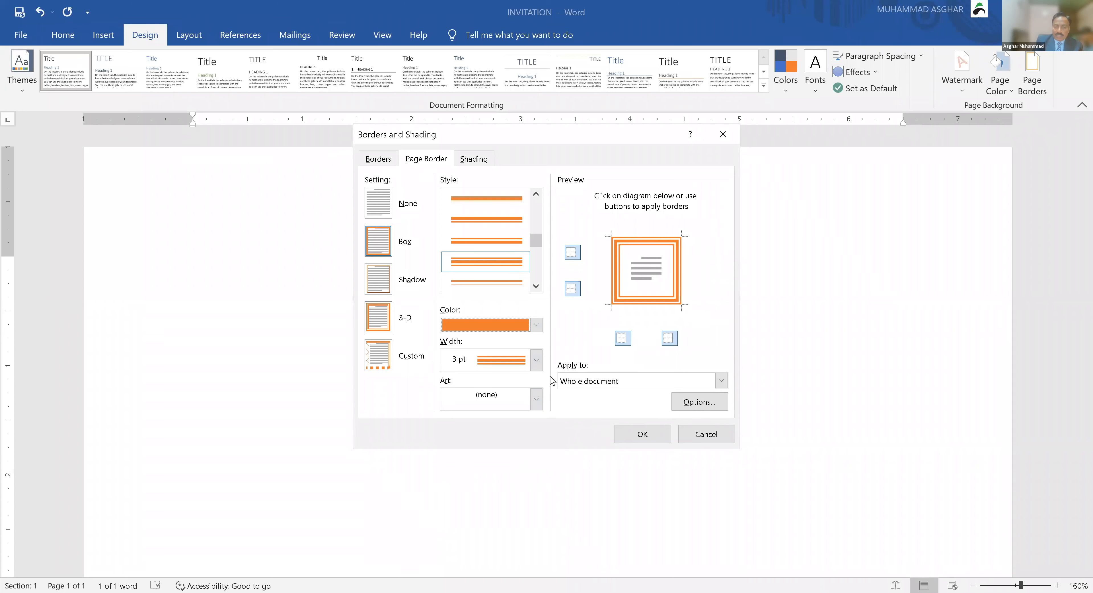
click(654, 435)
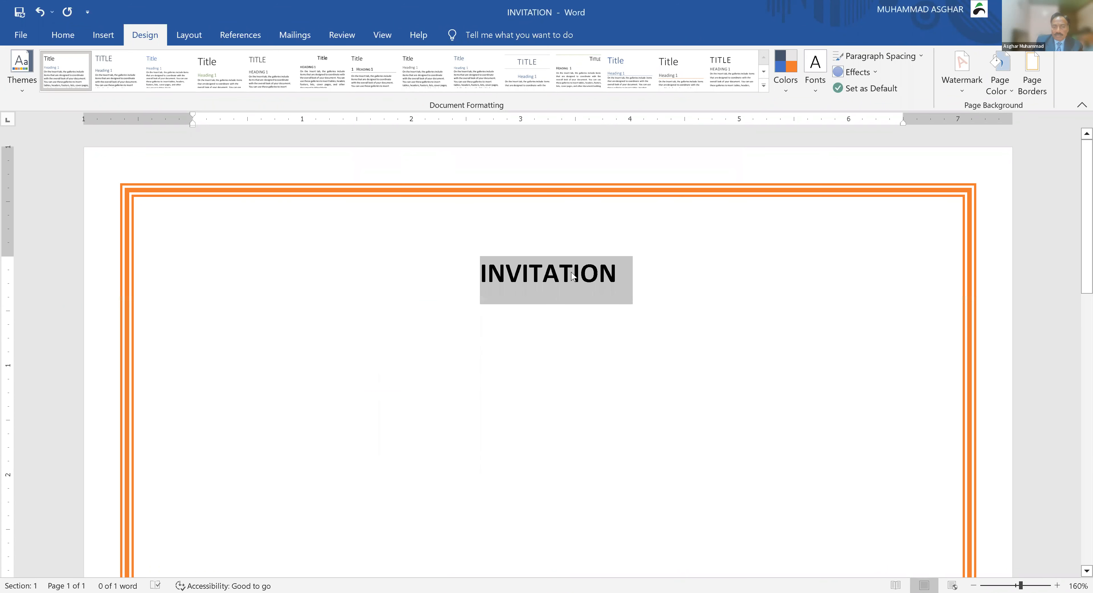
- Add the centred line "Welcome to the Company Annual Meeting" below the heading, followed by a new paragraph
click(608, 306)
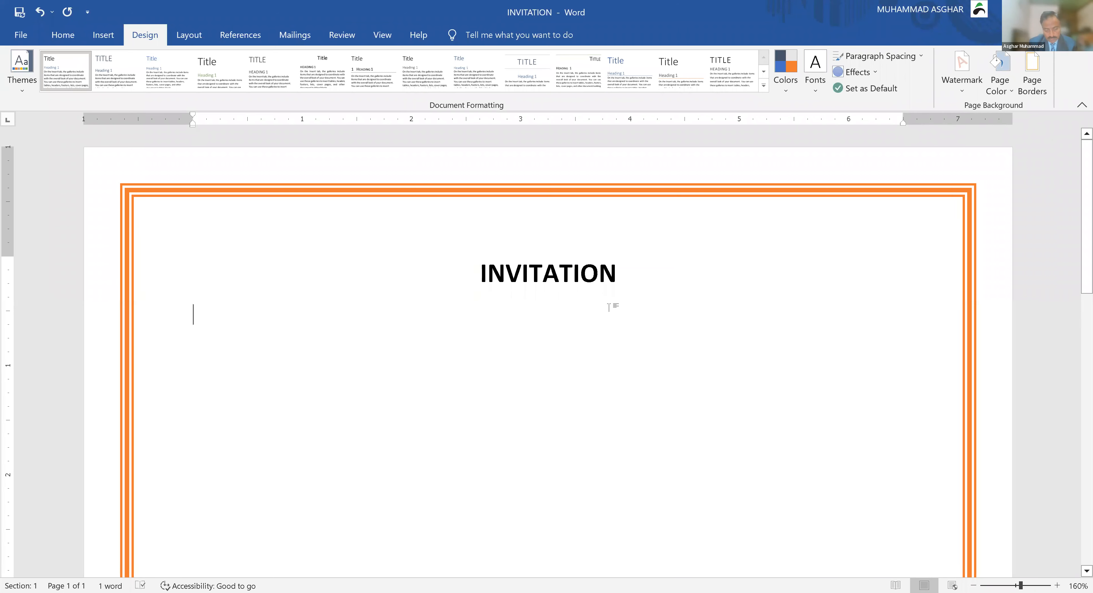
key(ctrl+e)
text(W)
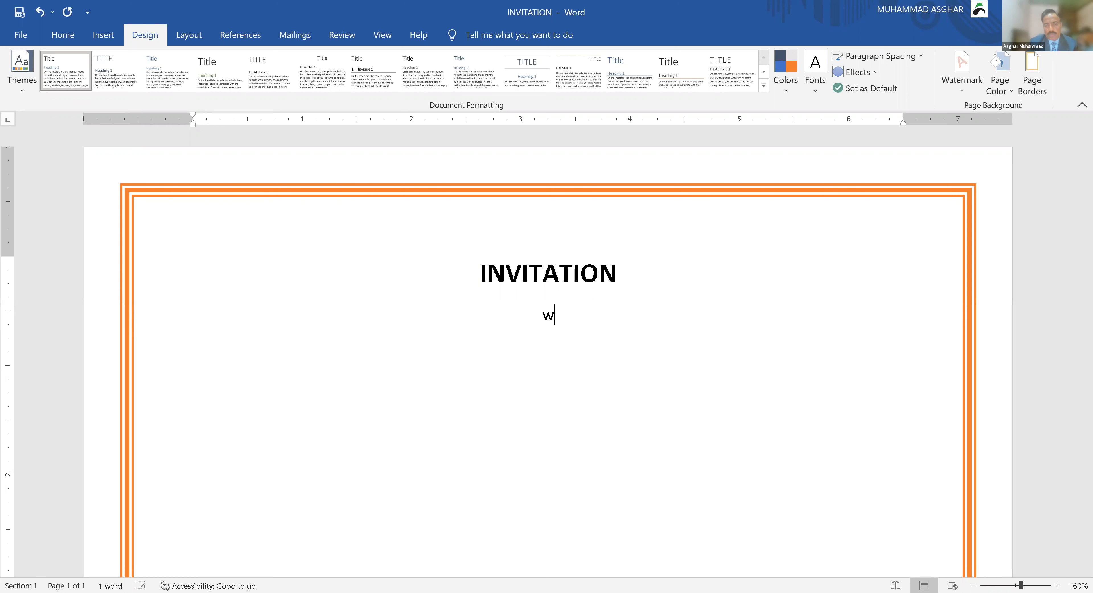
text(elcome to the C)
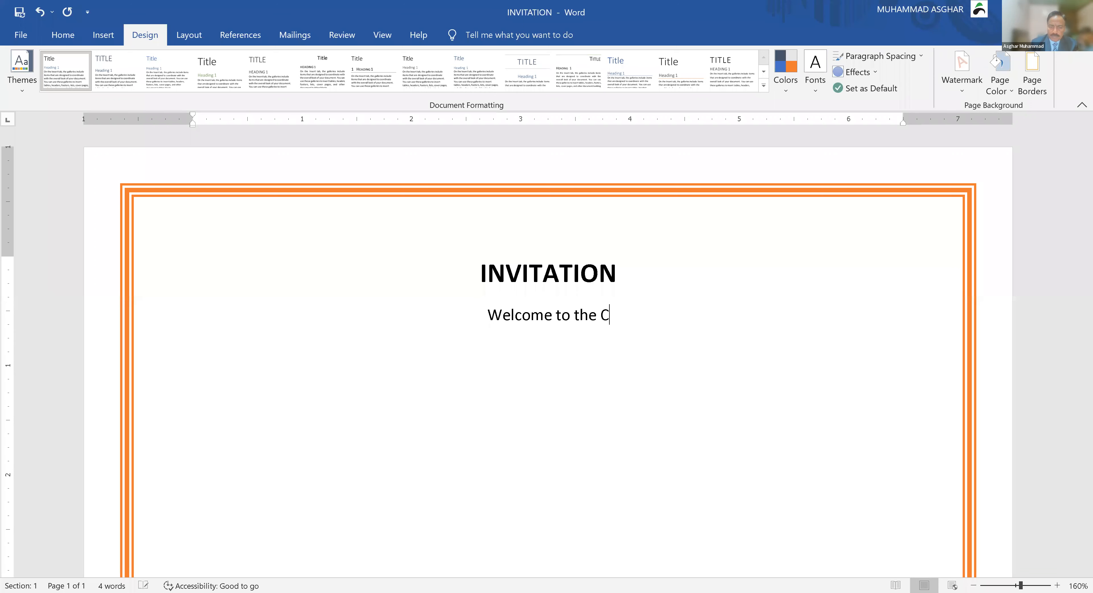
text(ompany Annual Meetin)
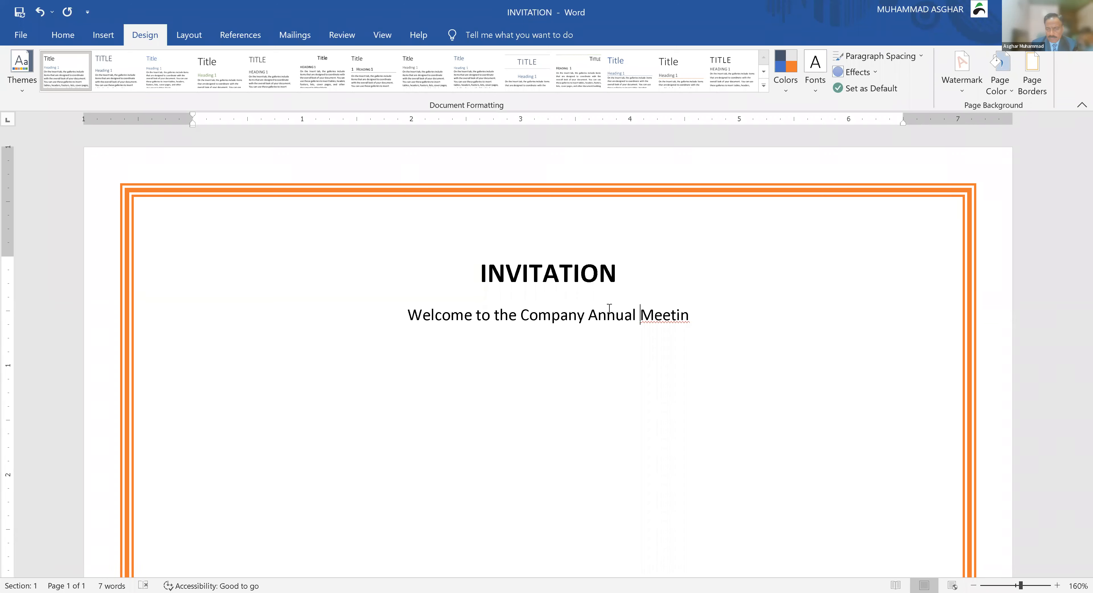
text(gh)
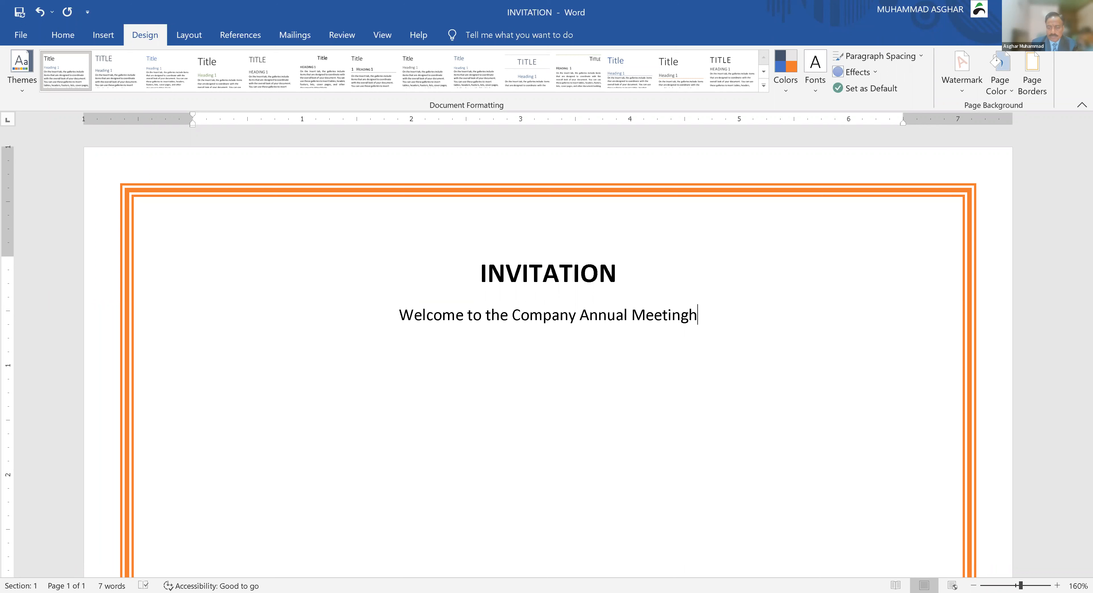
key(BackSpace)
key(ctrl+shift+Left)
key(ctrl+shift+Left)
key(Right)
key(Return)
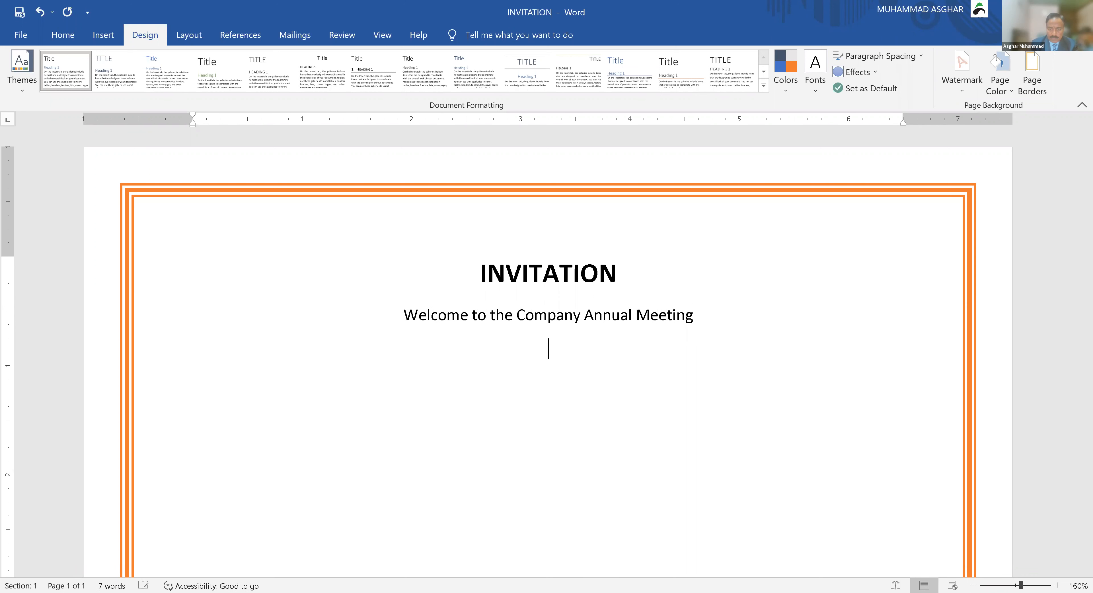
- Change the welcome line's font to Abrazo Script SSi and enlarge it by five points
key(Up)
key(End)
key(Right)
key(shift+End)
click(60, 36)
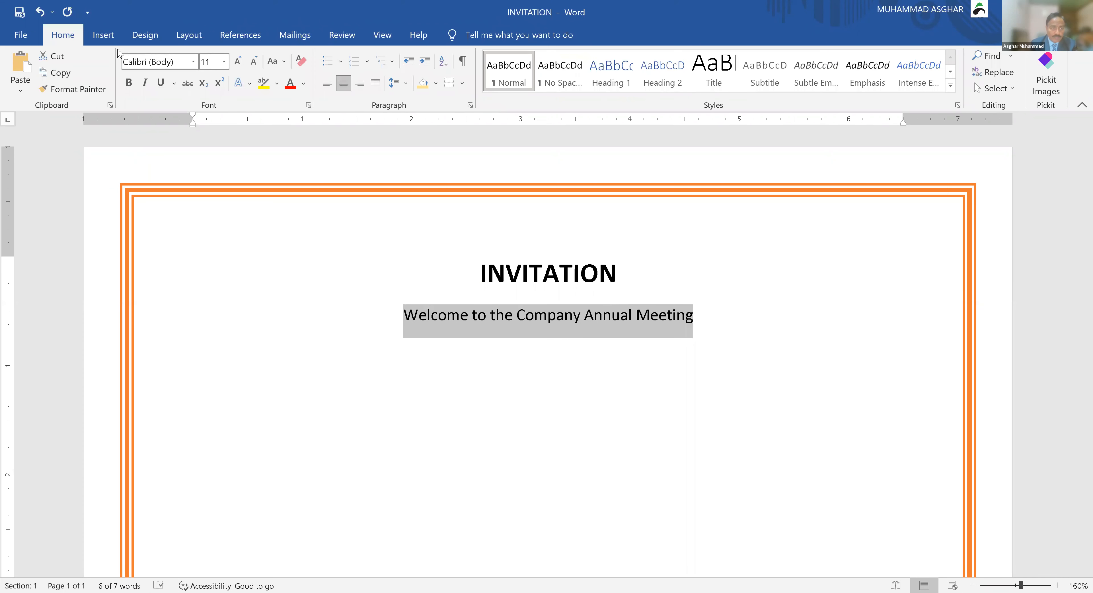
click(192, 64)
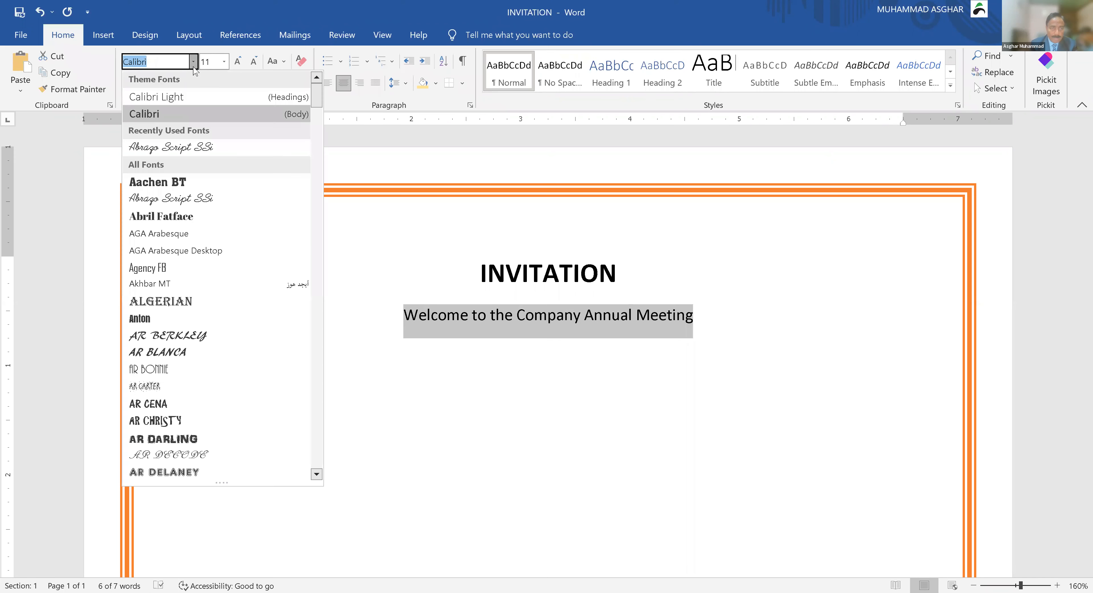
click(176, 147)
key(ctrl+bracketright)
key(ctrl+bracketright)
key(ctrl+bracketright)
key(ctrl+bracketright)
key(ctrl+bracketright)
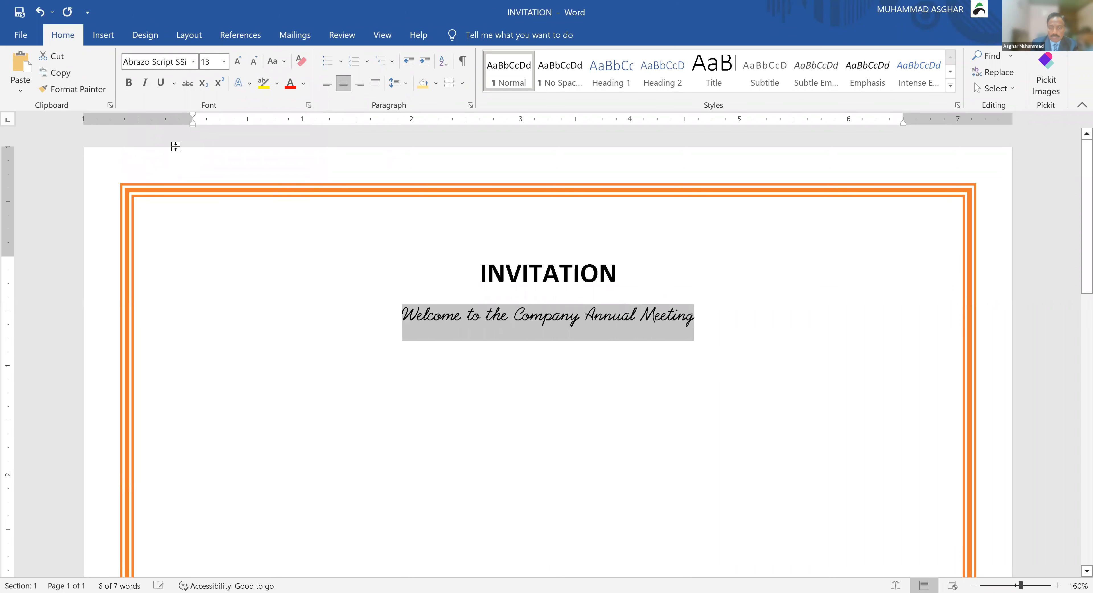
key(Down)
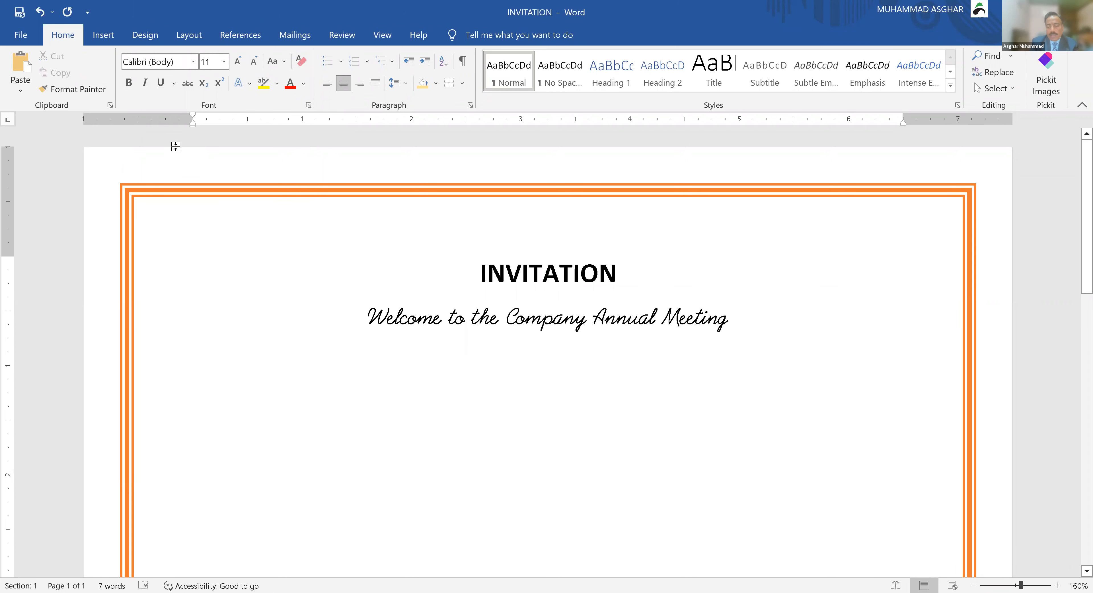
- Add the centred lines "Dear Mr", "()" and "From" as separate paragraphs below the welcome line
text(D)
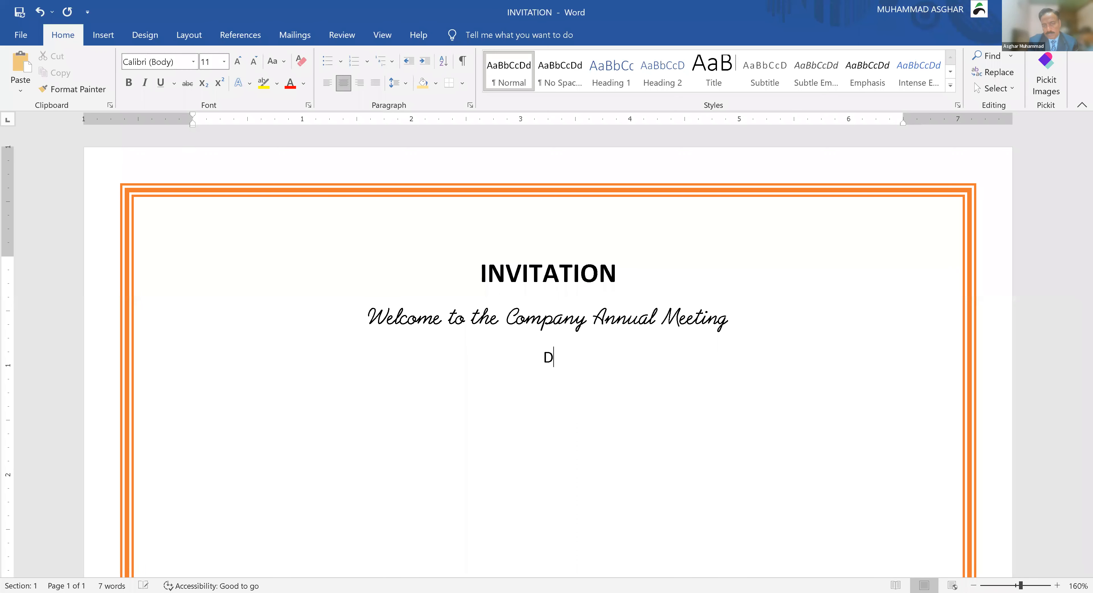
text(ear Mr)
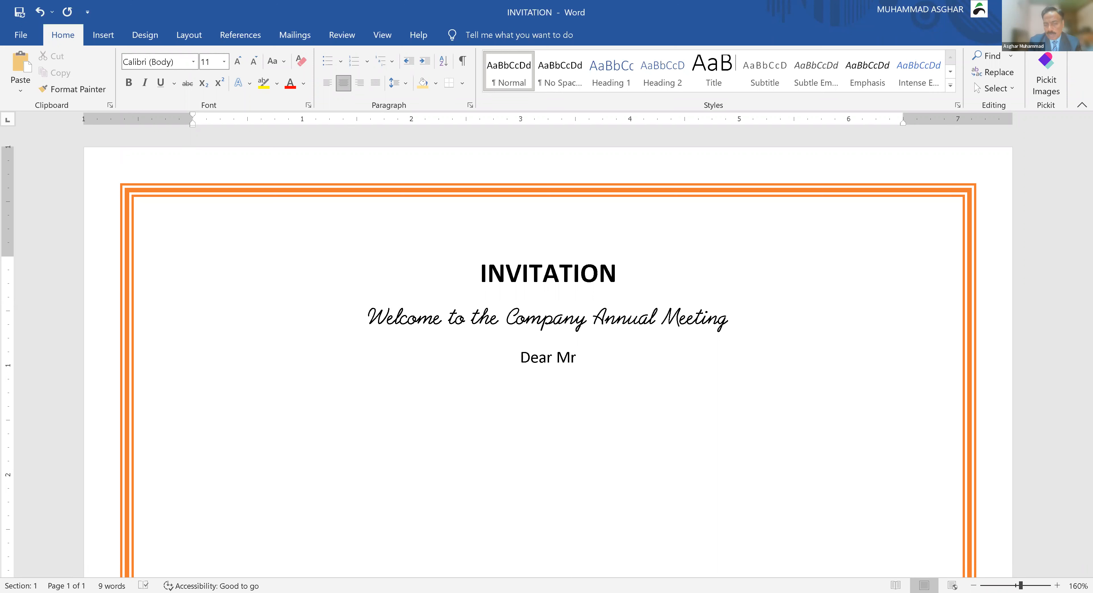
key(Return)
text(())
key(Return)
text(F)
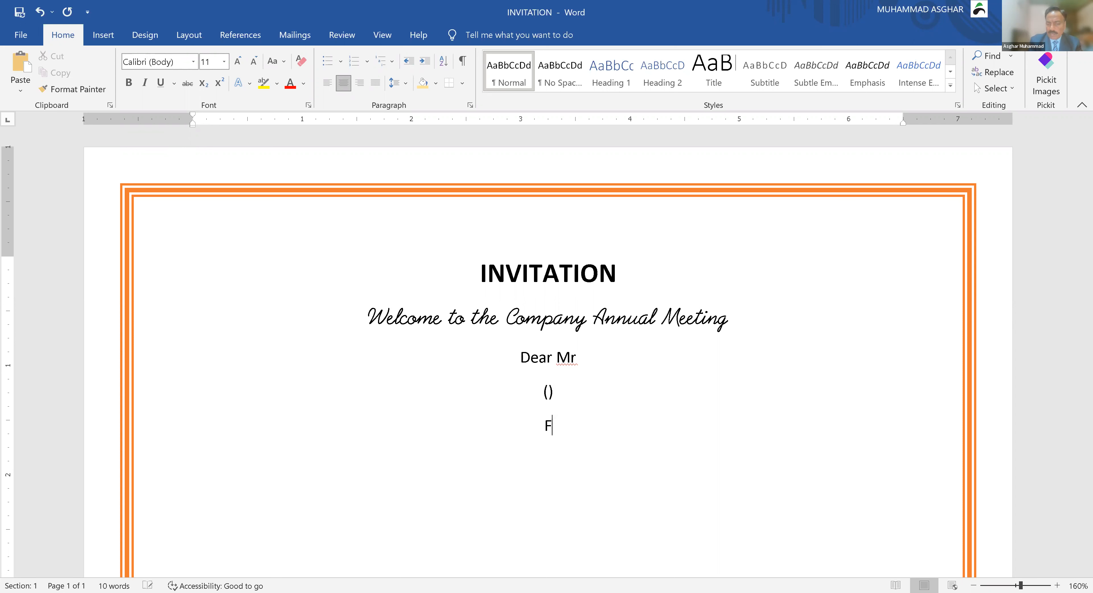
text(rom)
key(Return)
- Add the lines "You're invited on the function." and "Note" as separate paragraphs below "From"
text(Y)
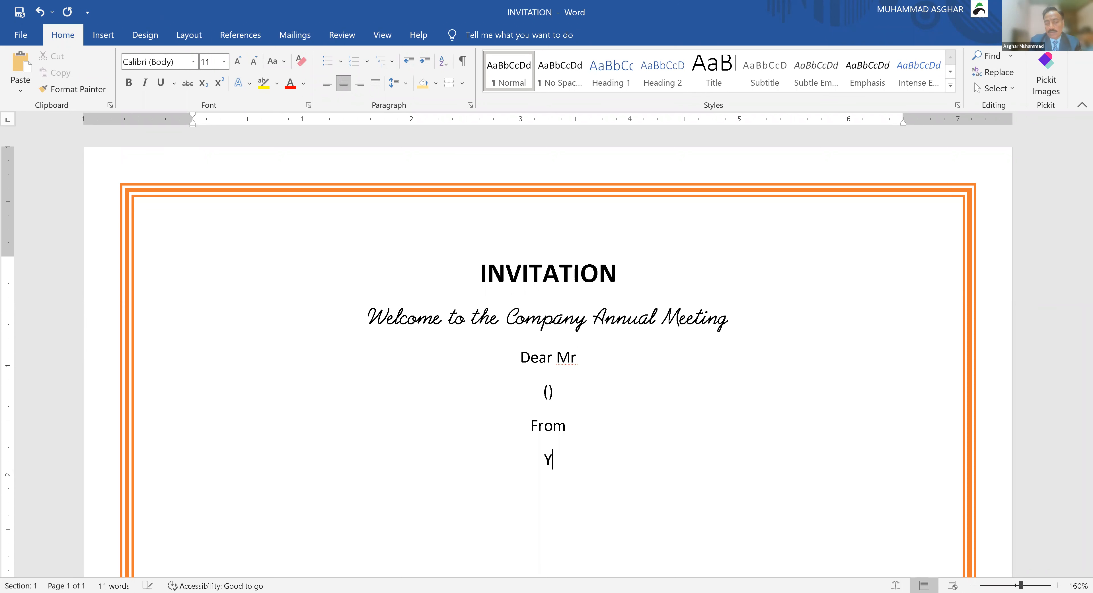
text(ou're invited on)
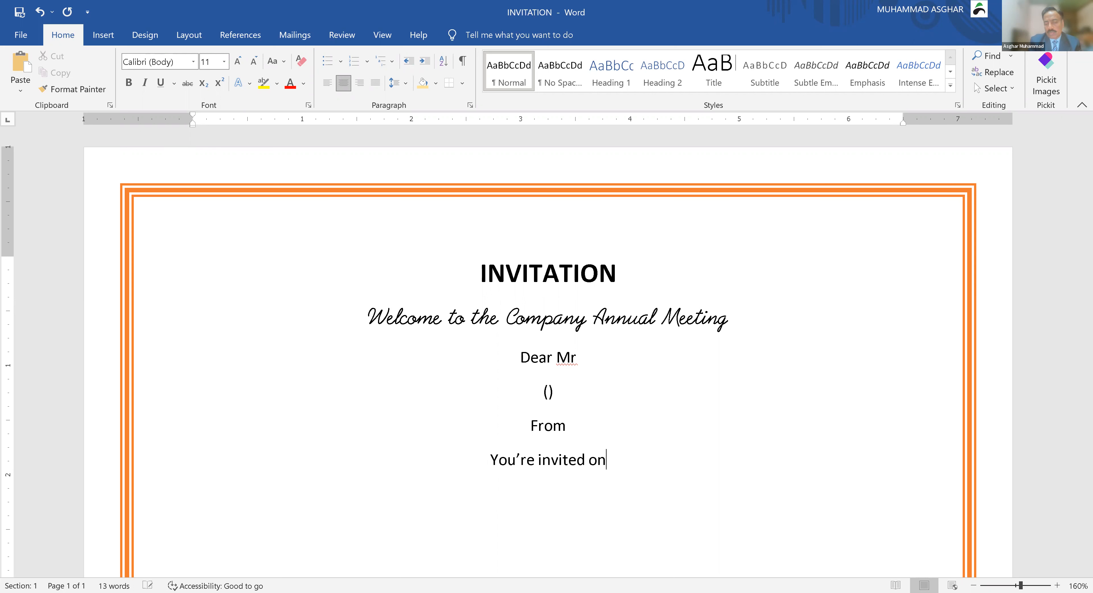
text( the )
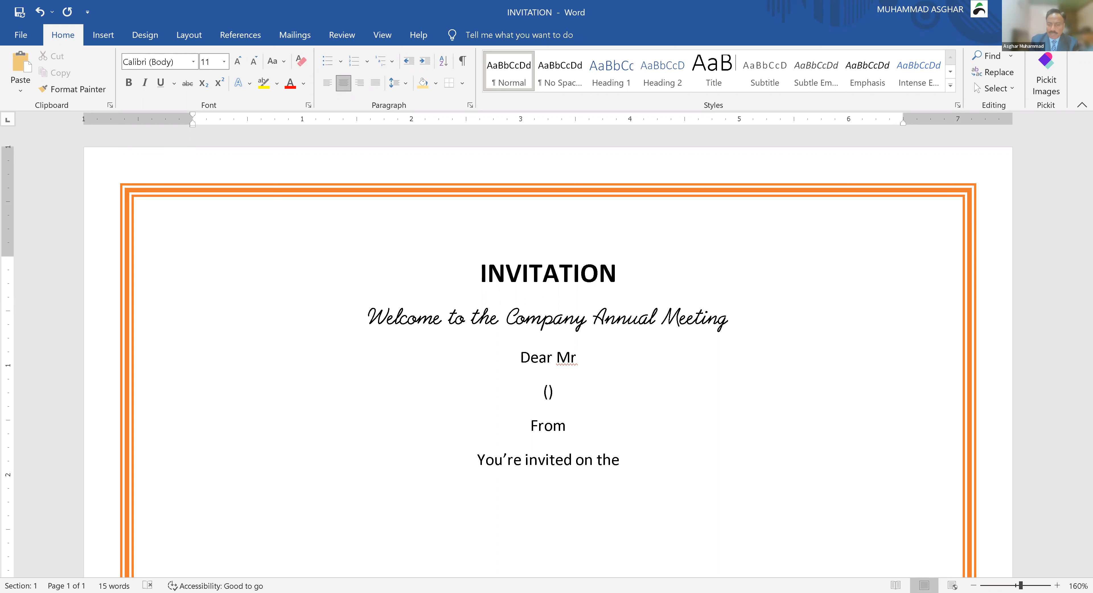
text(function.)
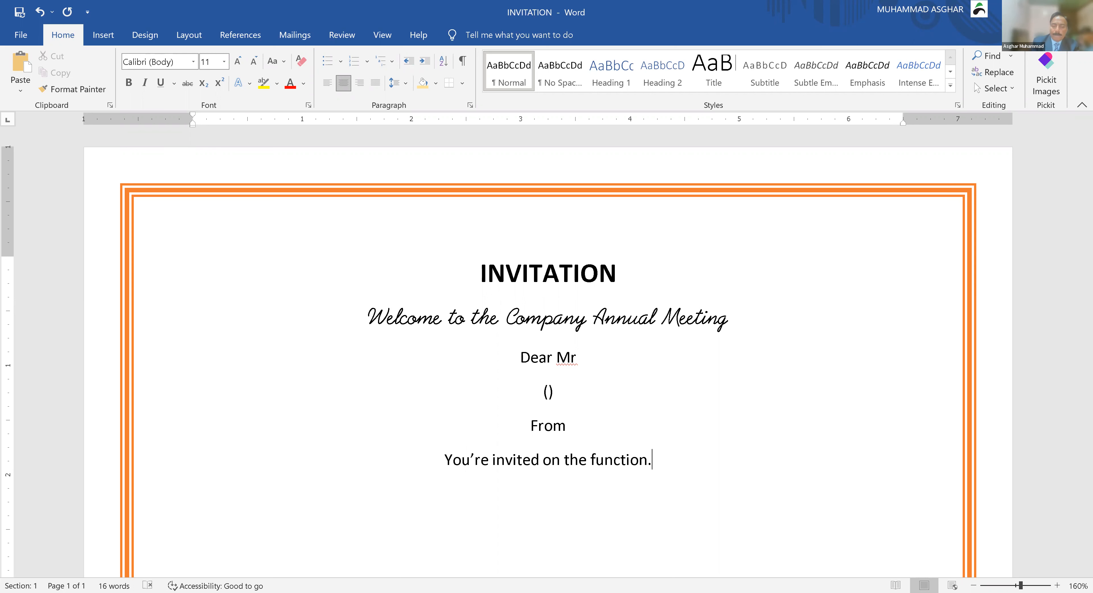
key(Return)
text(Note)
- Enlarge all the text in the invitation by three points
key(ctrl+a)
key(ctrl+bracketright)
key(ctrl+bracketright)
key(ctrl+bracketright)
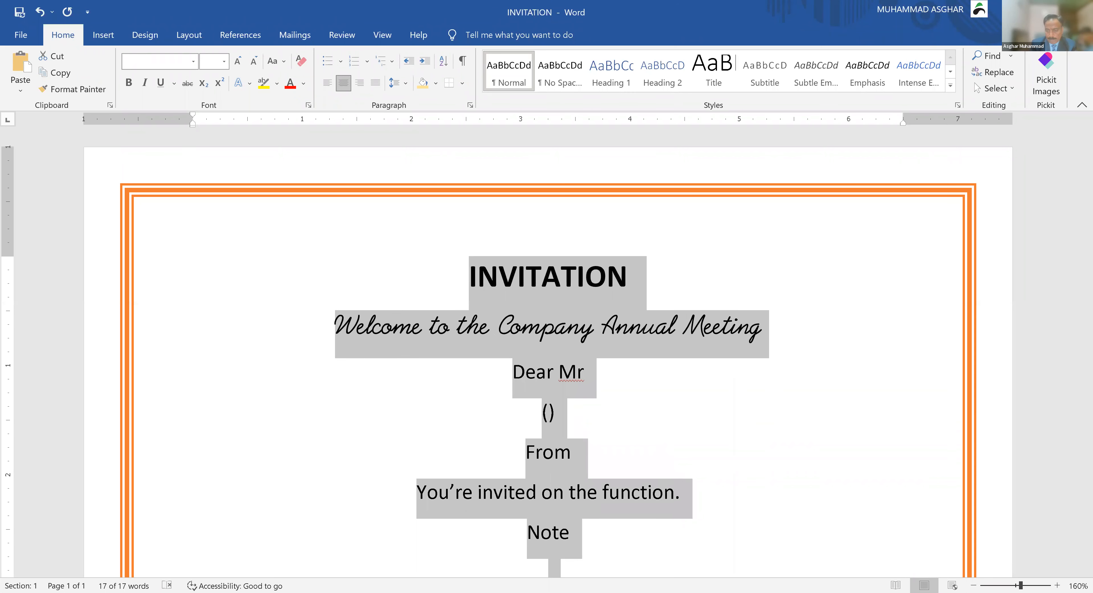
click(973, 585)
click(974, 585)
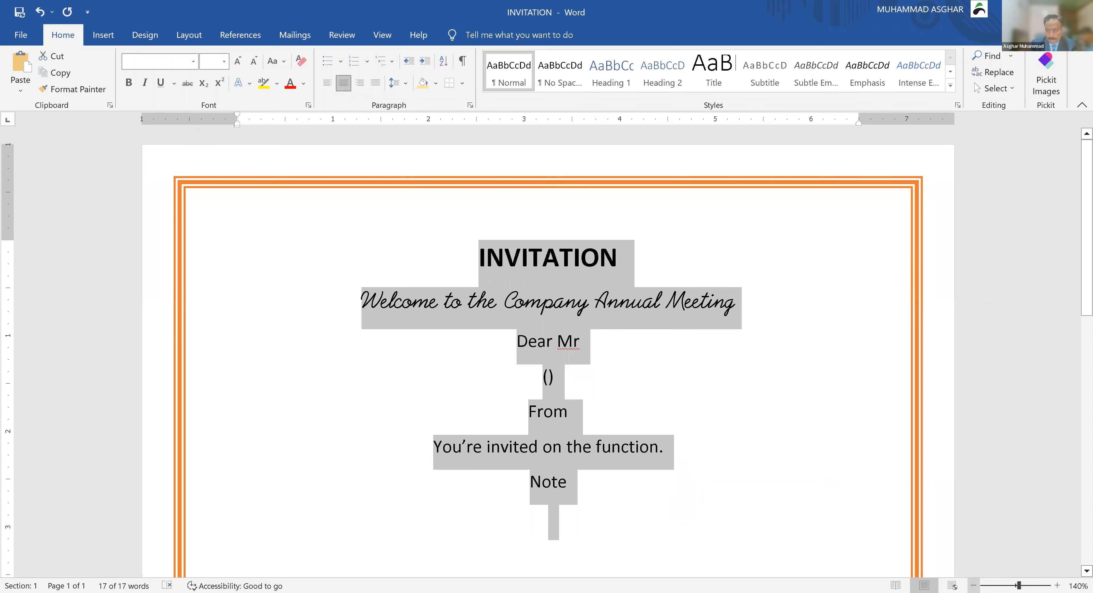
click(973, 586)
click(658, 398)
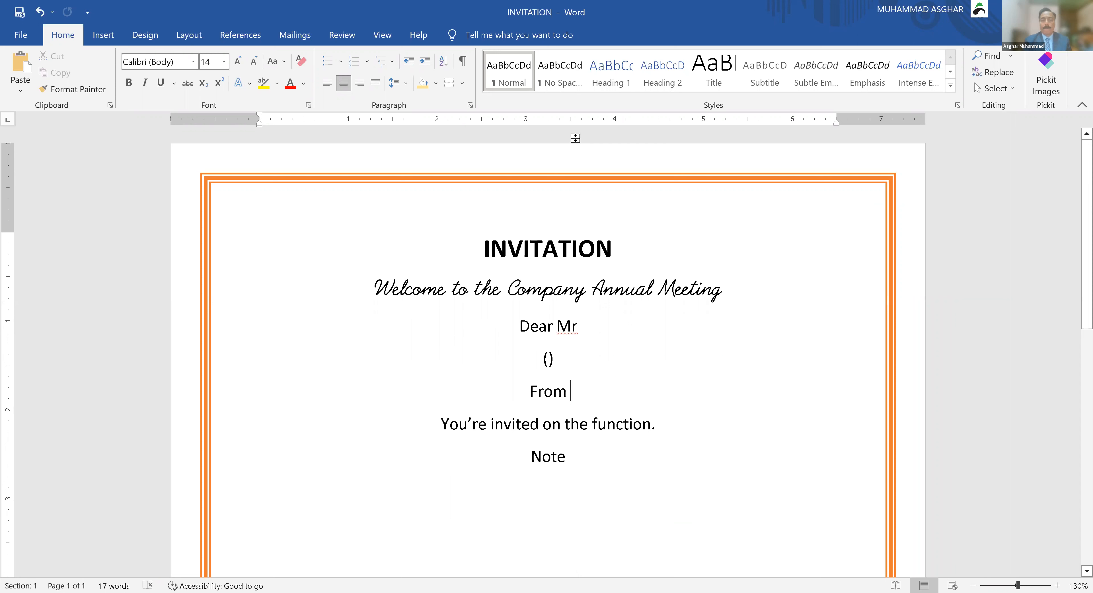
click(582, 90)
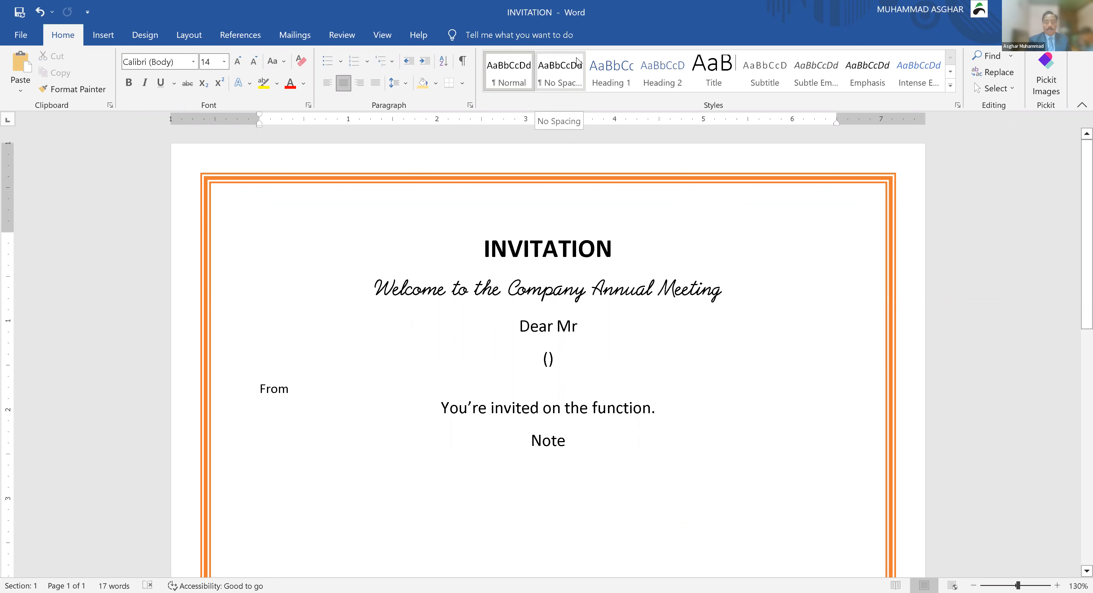
key(ctrl+z)
click(637, 432)
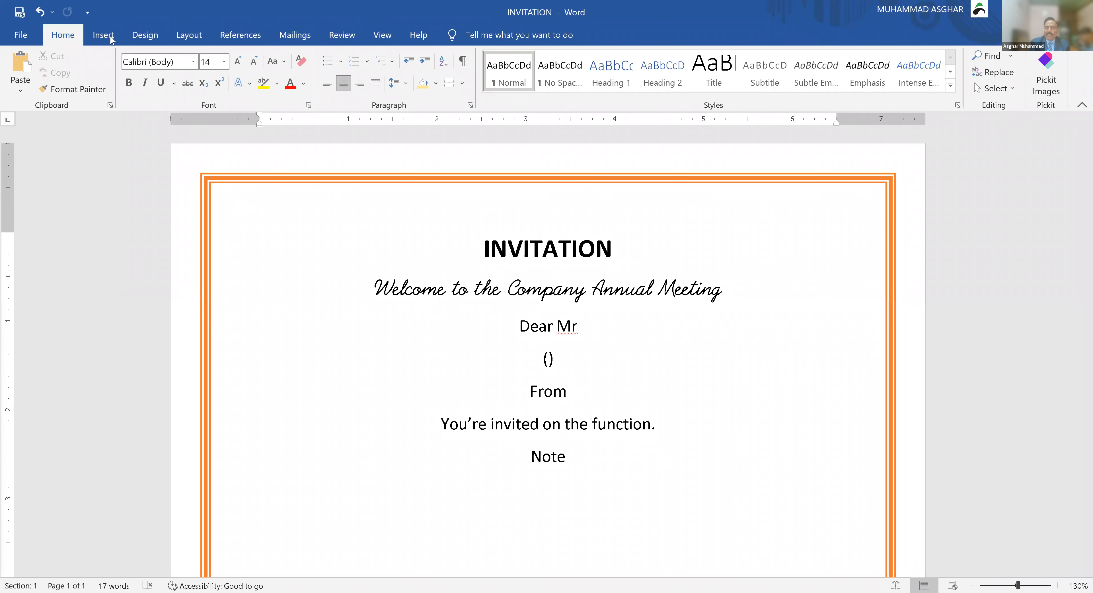
- Set the invitation up as a mail merge of the Letters type
click(294, 36)
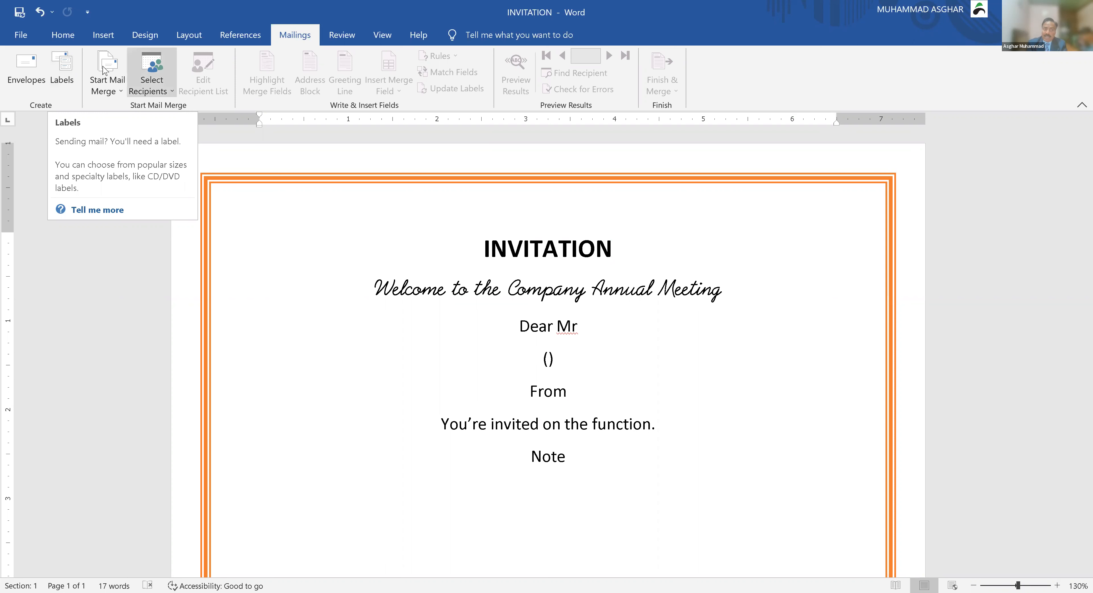
click(108, 92)
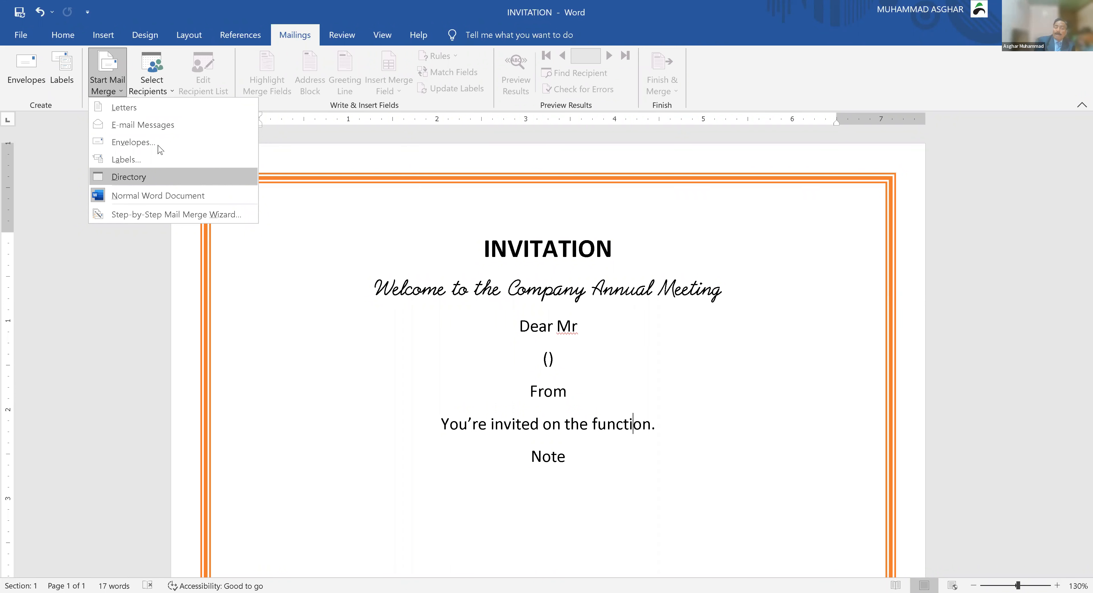
click(124, 108)
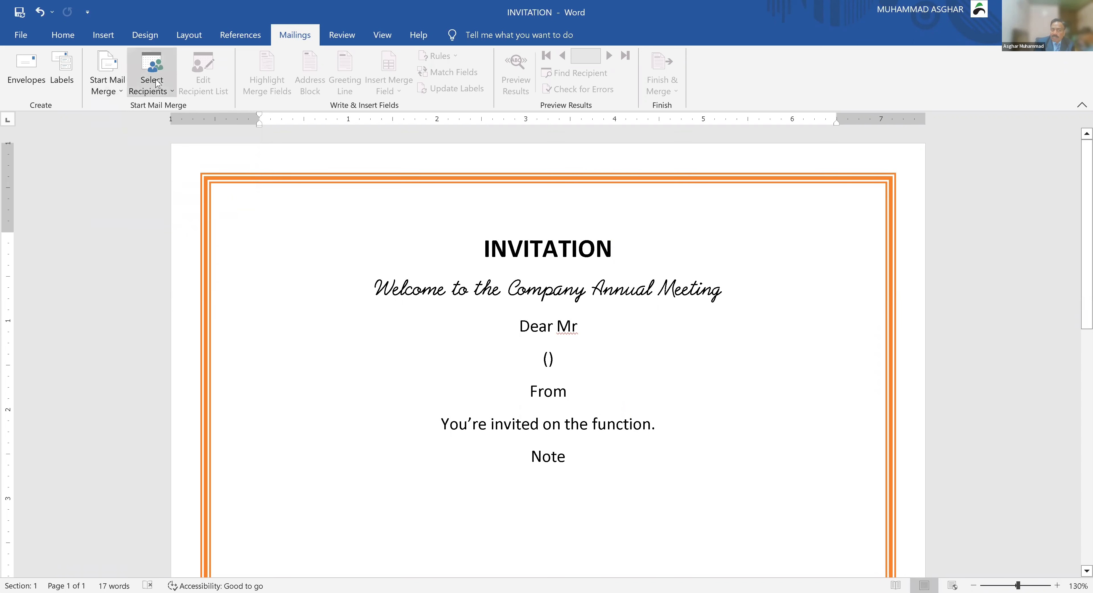
- Try to use the employee document on the Desktop as the existing recipient list for the mail merge
click(158, 94)
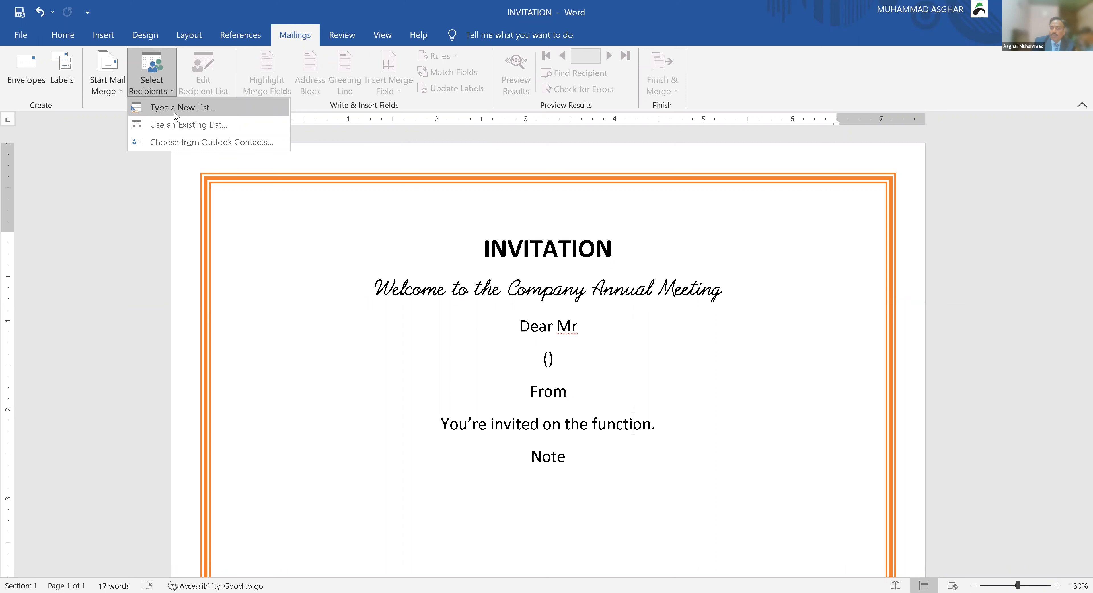
click(210, 126)
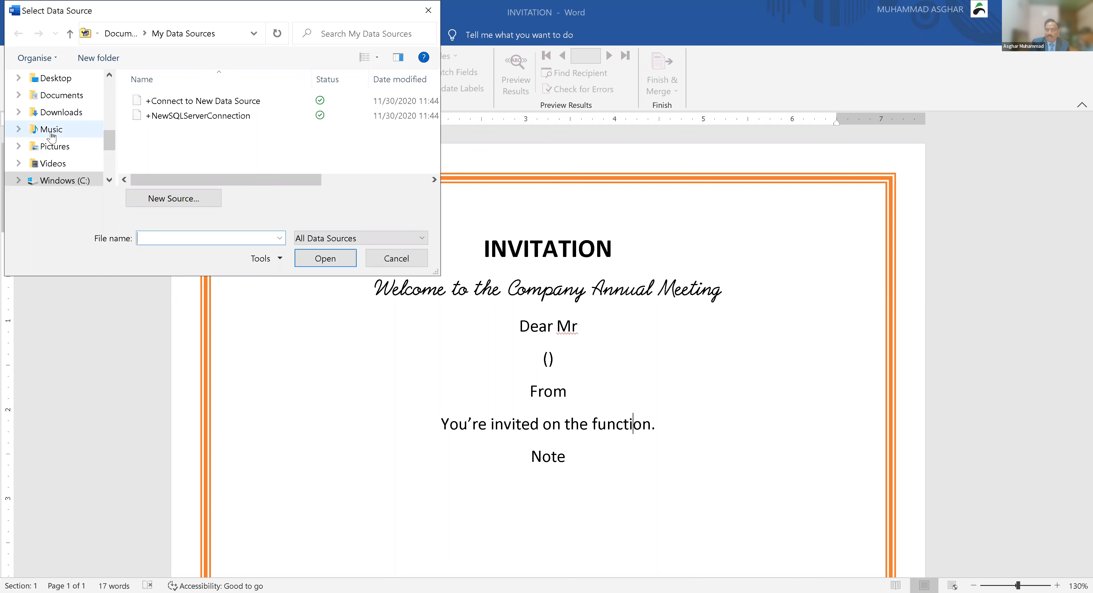
scroll(56, 138, up, 3)
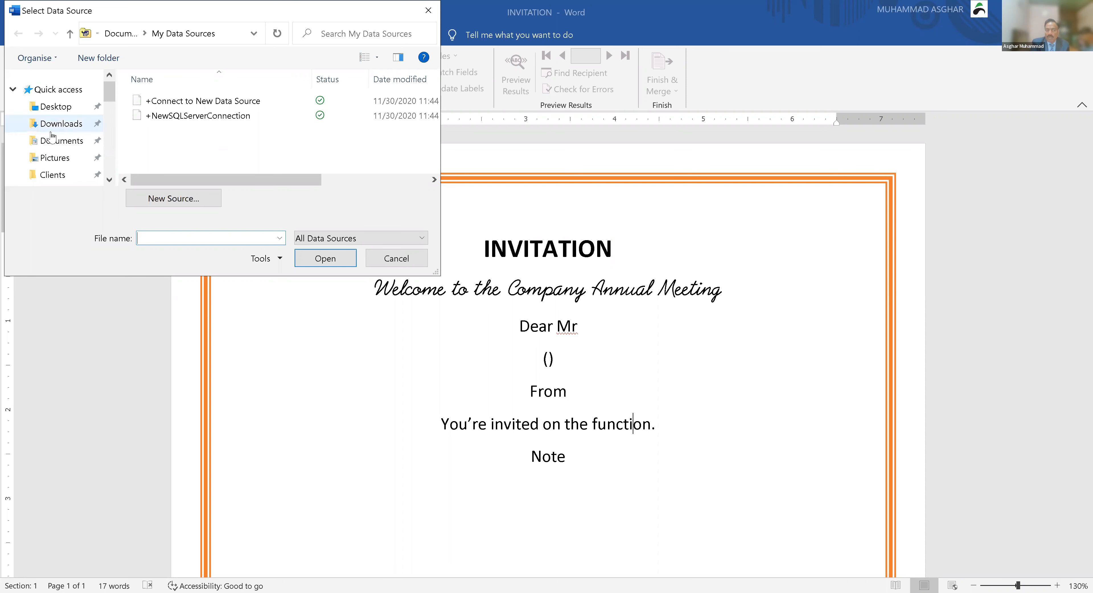
click(56, 111)
click(226, 144)
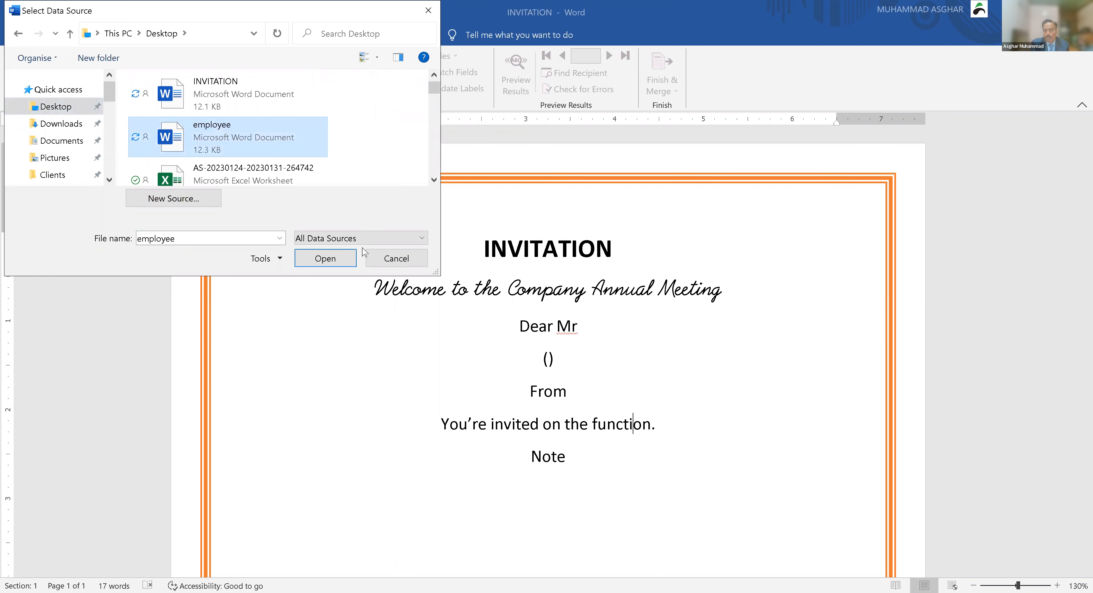
click(330, 263)
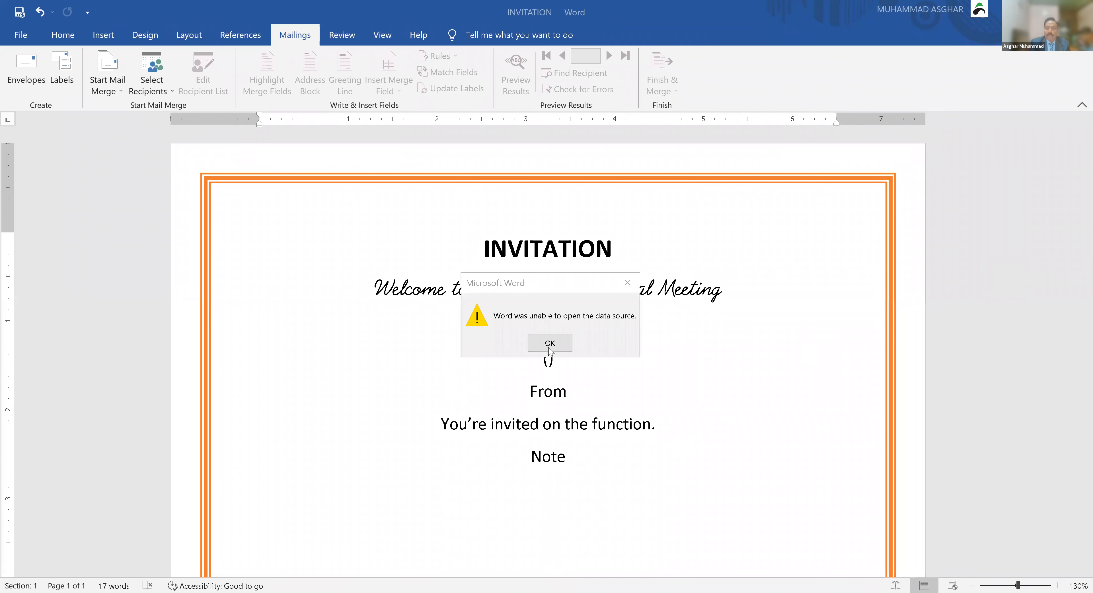
key(Return)
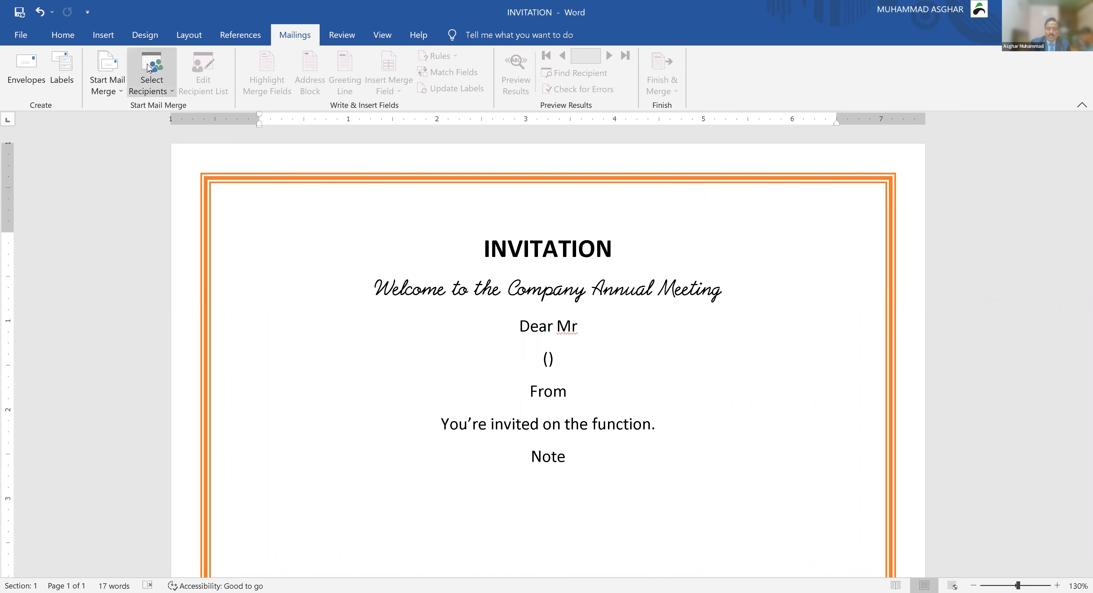
- Retry opening the Desktop's employee document as the mail merge data source
click(149, 68)
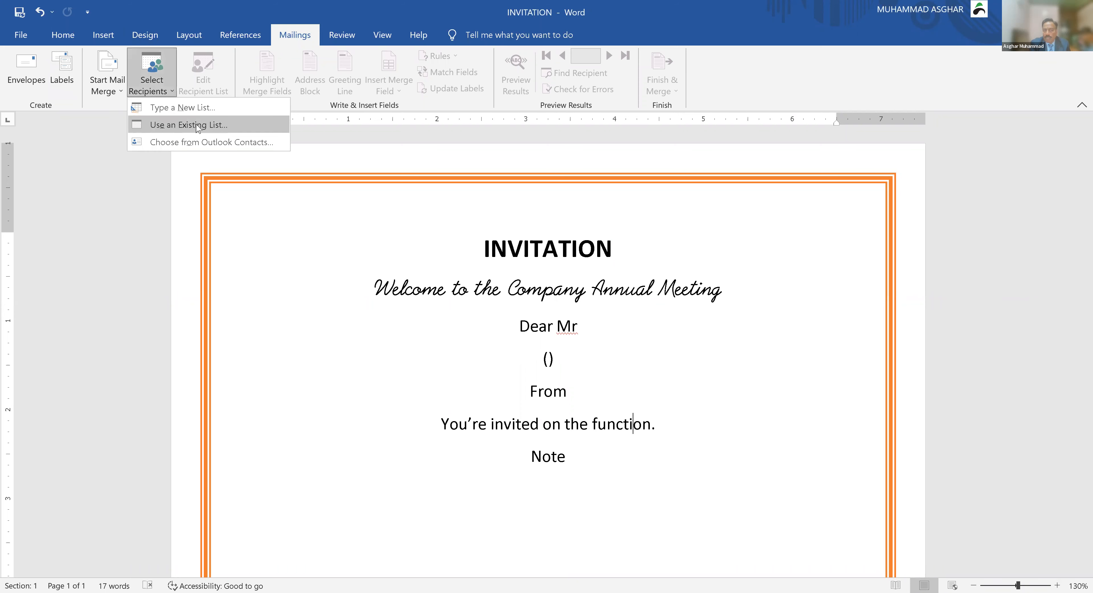
click(196, 126)
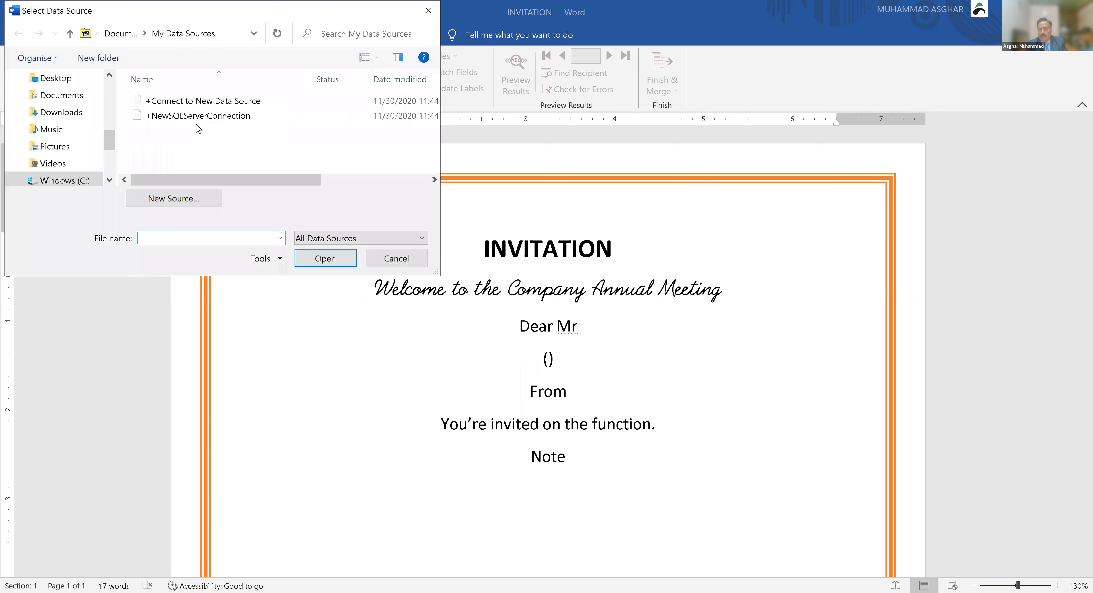
scroll(55, 125, up, 3)
click(58, 113)
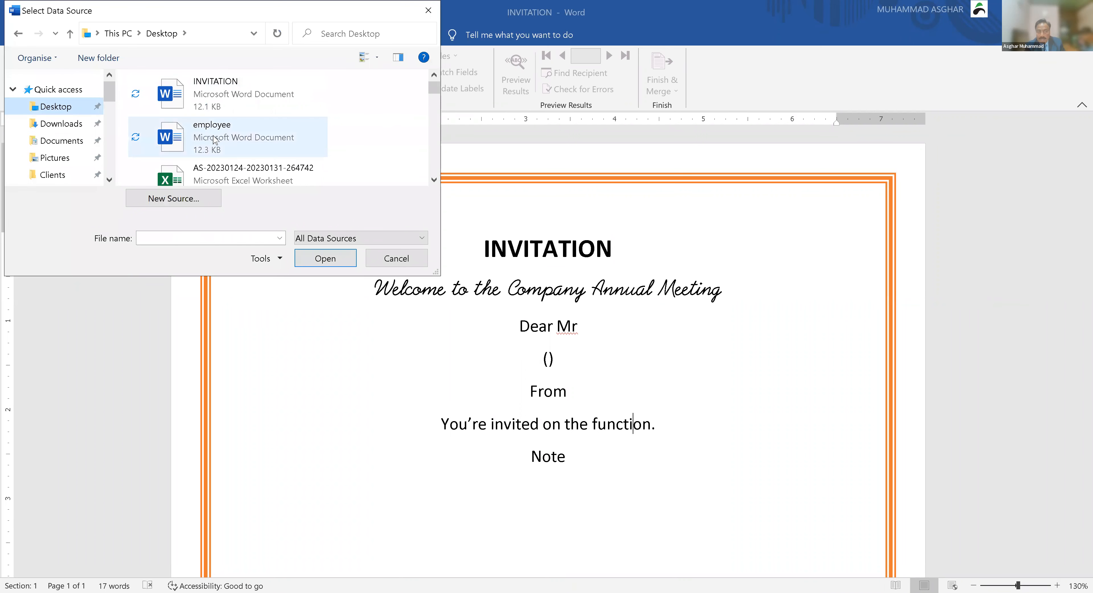
click(215, 140)
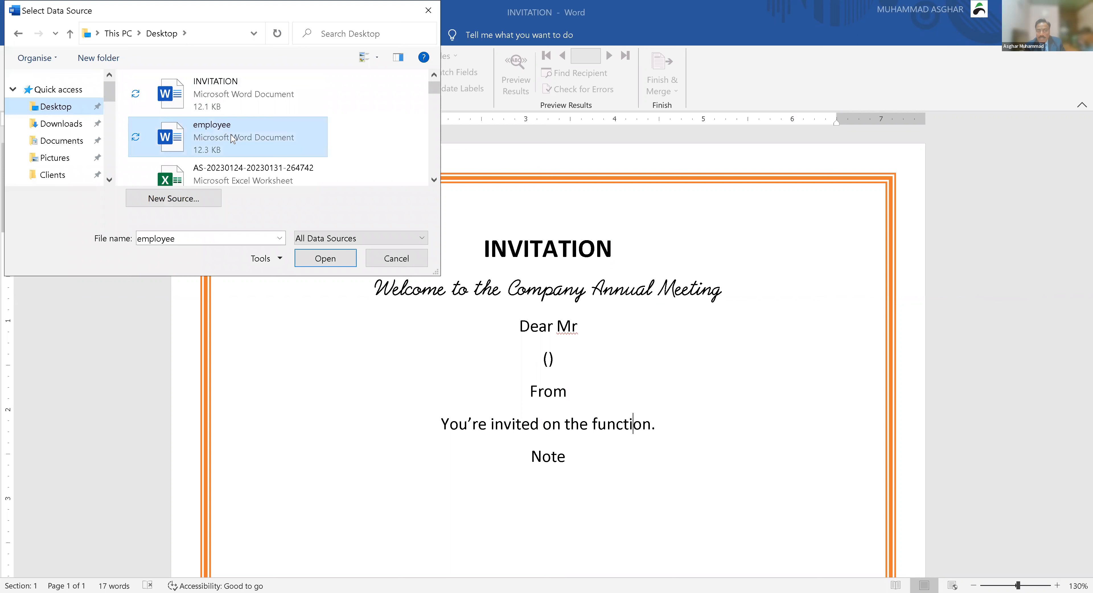
click(330, 267)
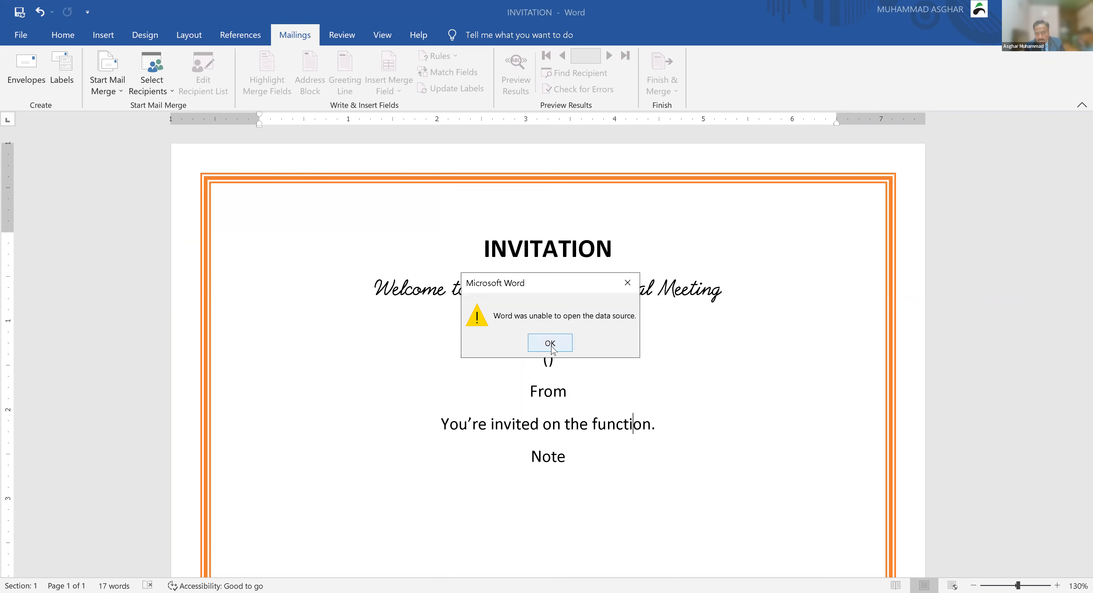
click(552, 346)
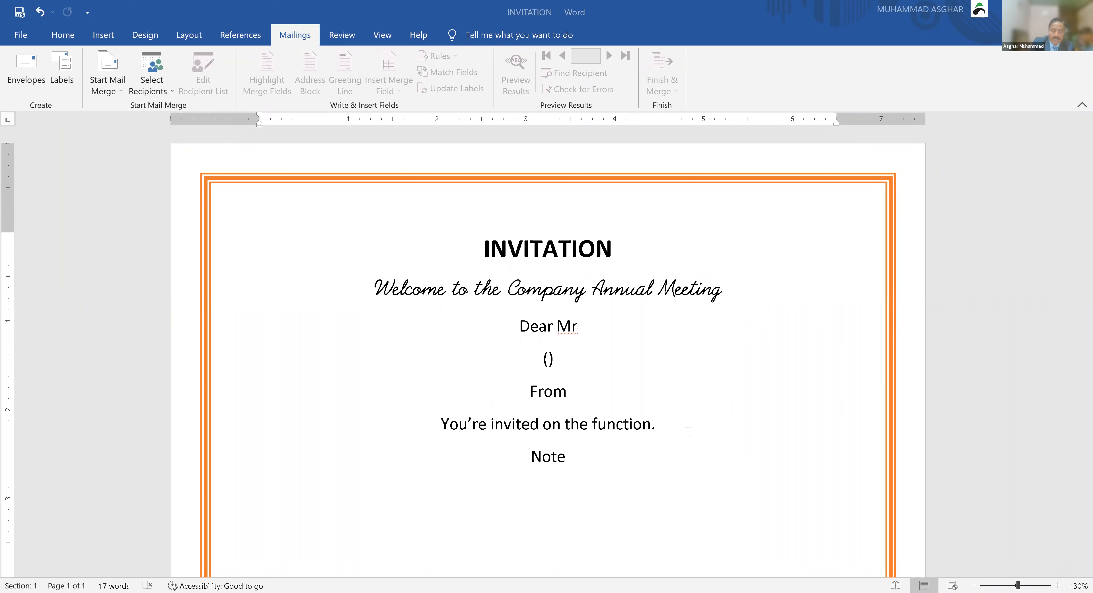
key(Tab)
key(ctrl+z)
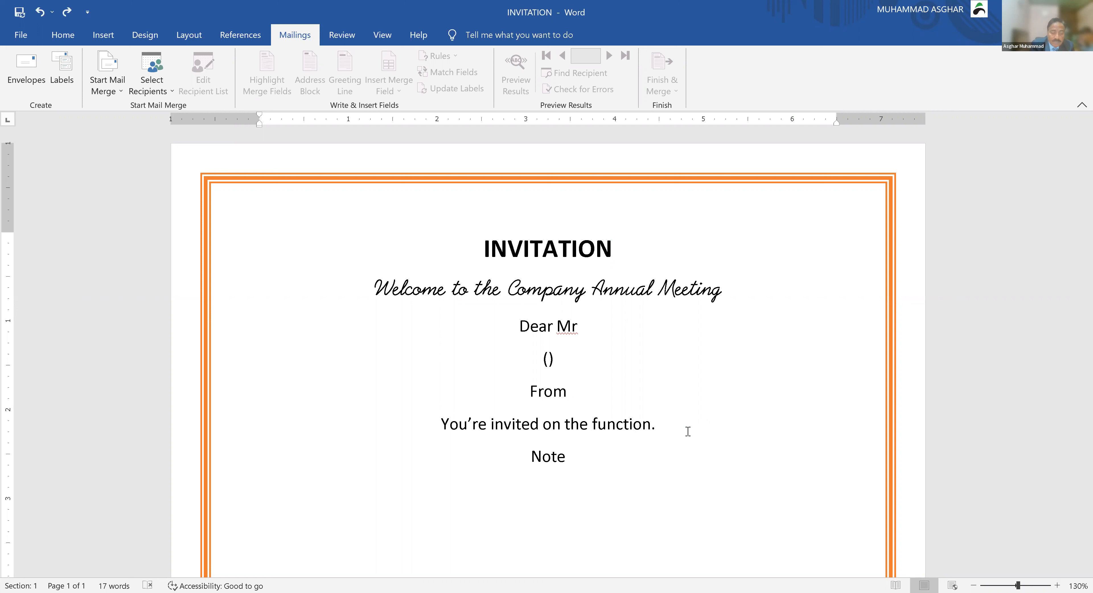
- Connect the invitation to the employee document from the Desktop as its existing recipient list
key(alt+Tab)
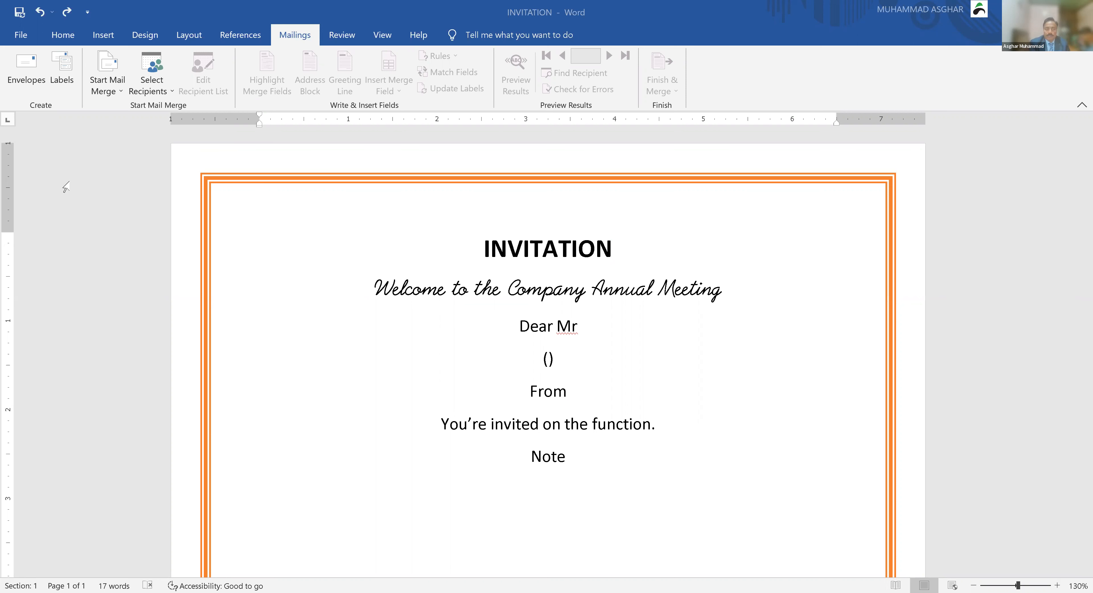
click(150, 88)
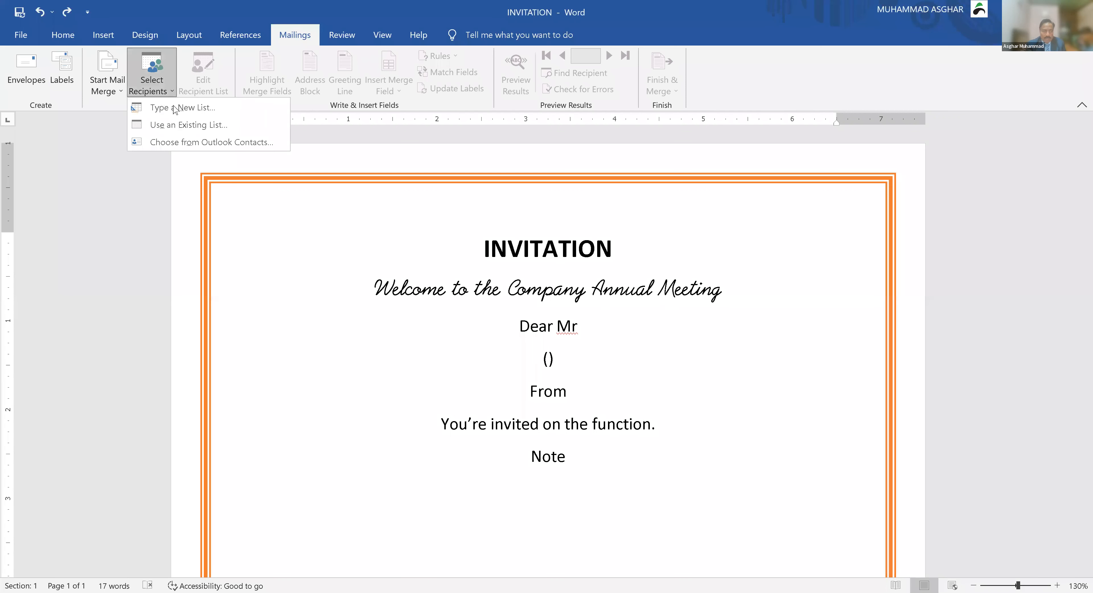
click(183, 124)
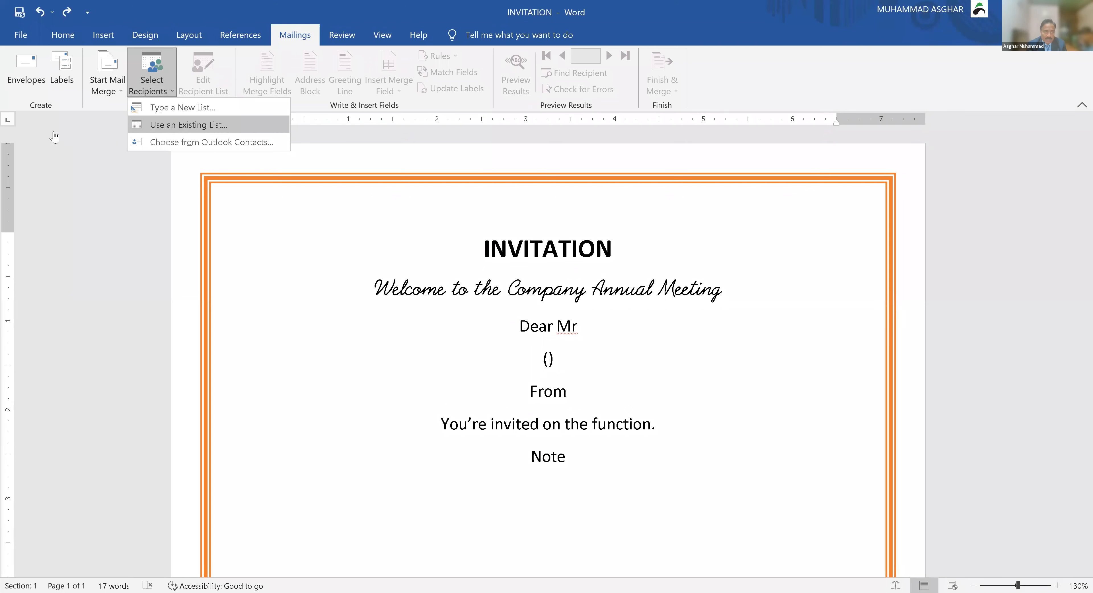
click(53, 80)
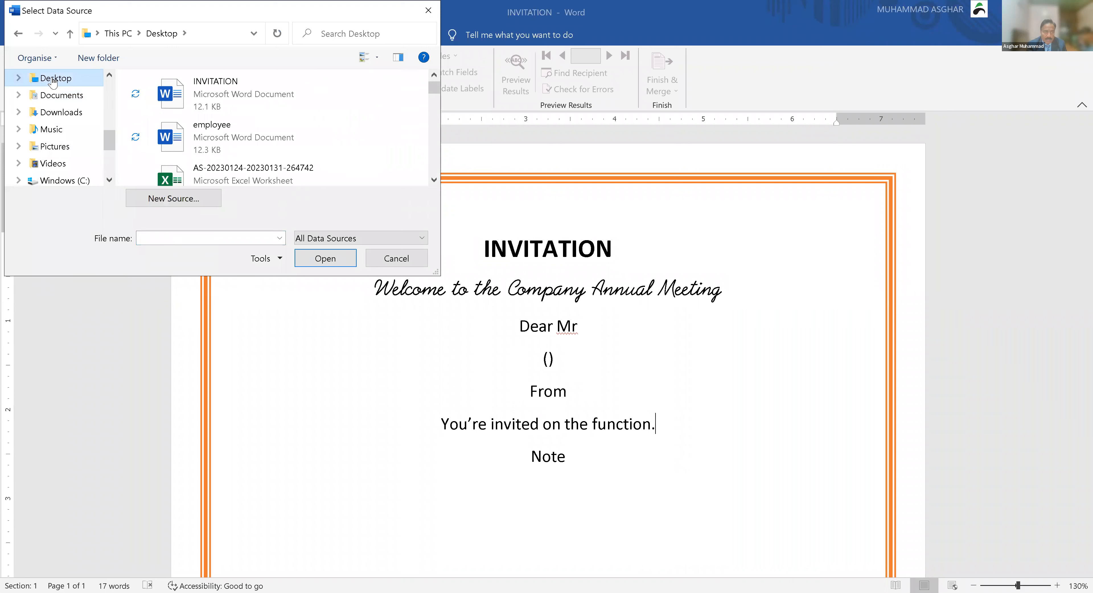
click(135, 145)
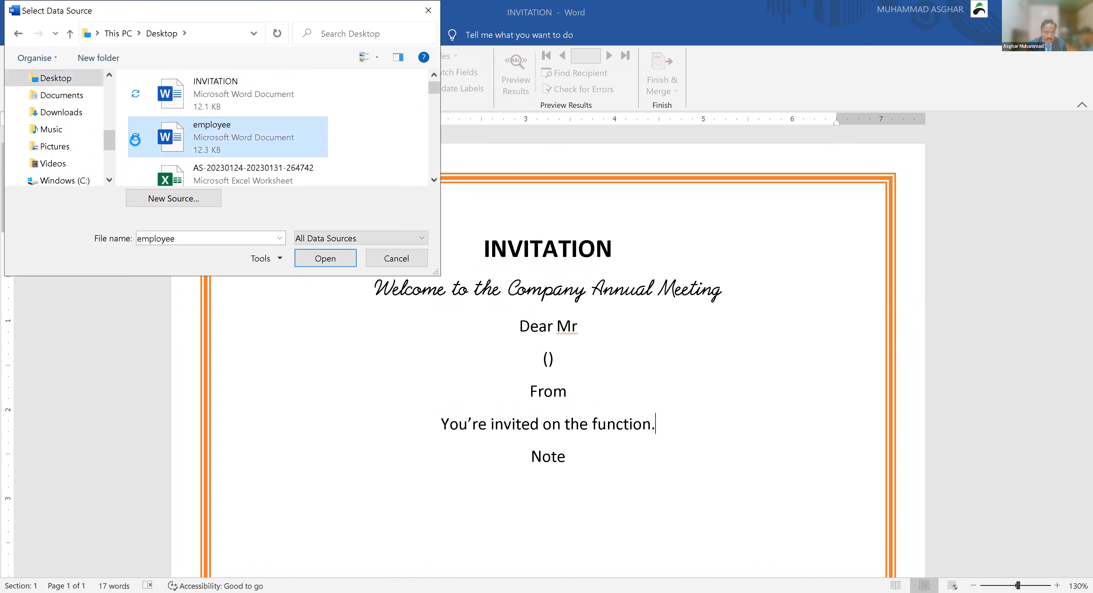
right_click(136, 145)
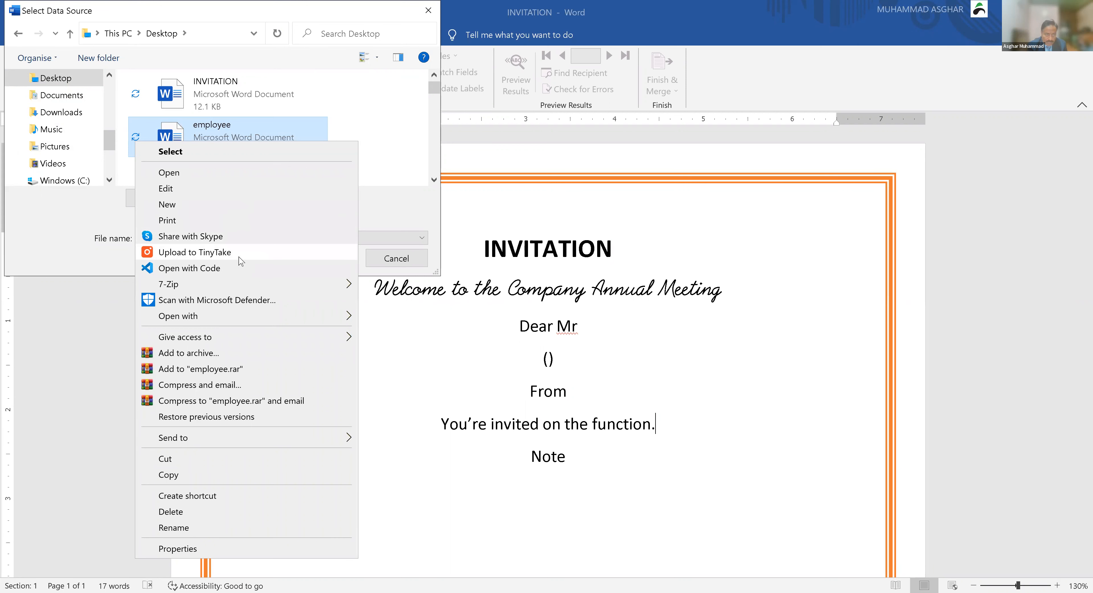
click(179, 160)
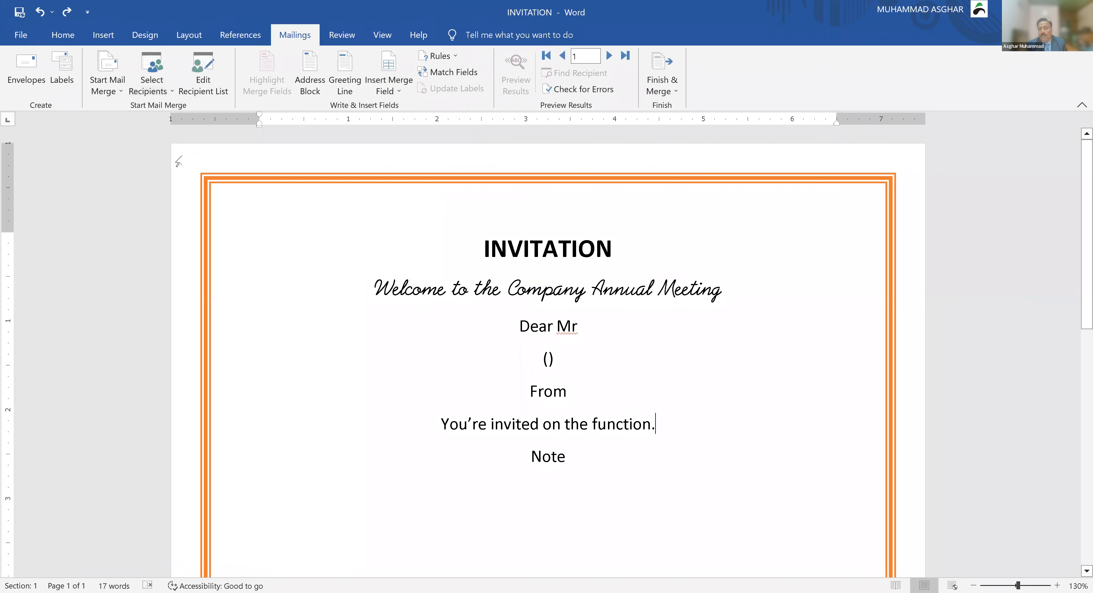
- Insert the Name merge field after "Dear Mr" and the Job merge field inside the parentheses below it
click(587, 327)
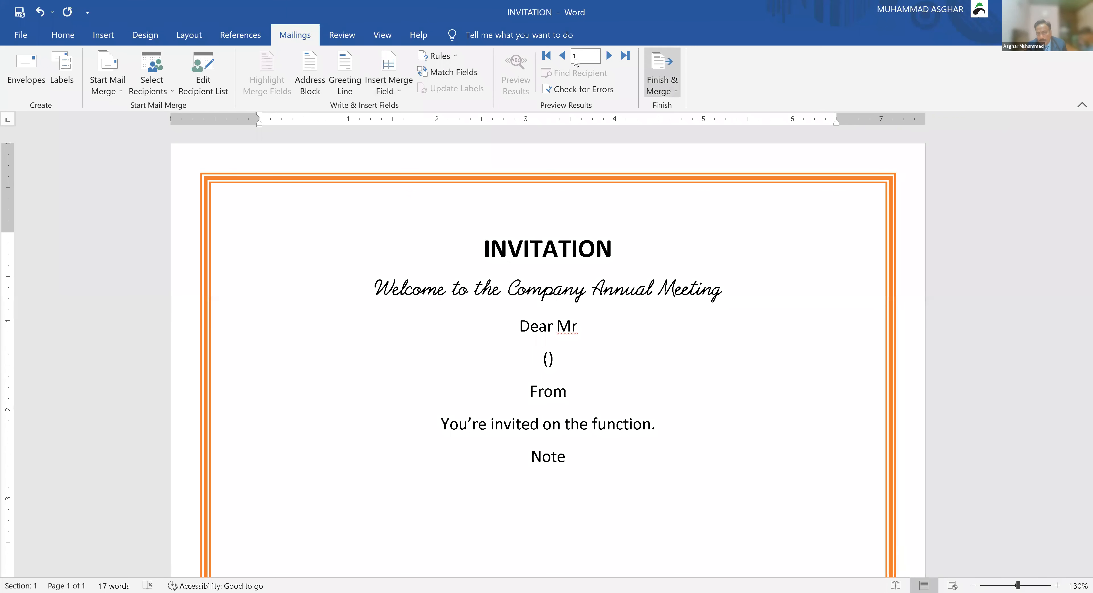
click(389, 85)
click(395, 111)
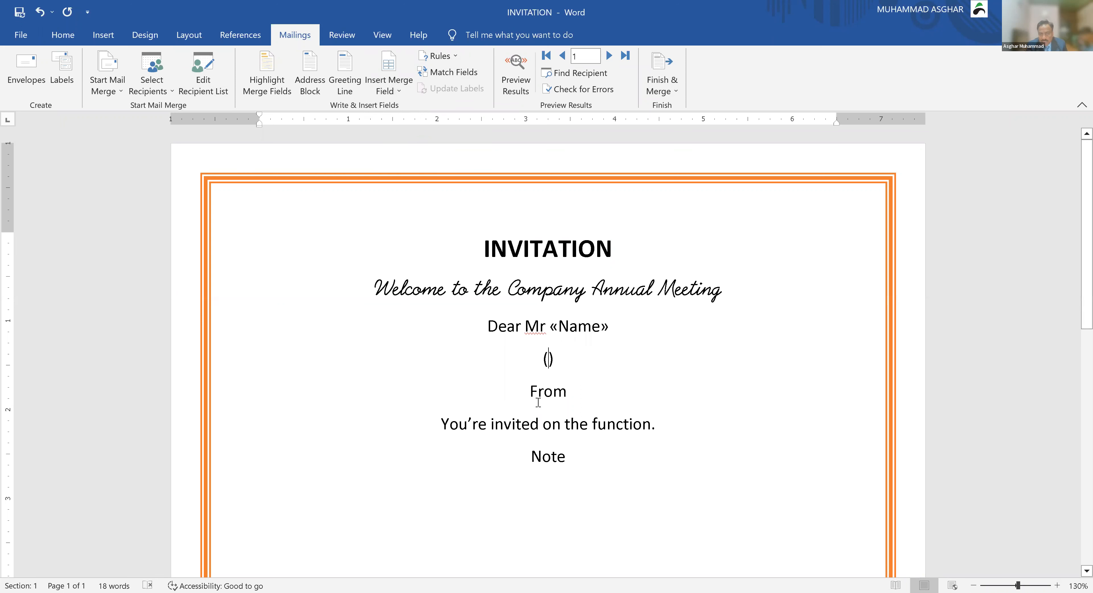
click(390, 94)
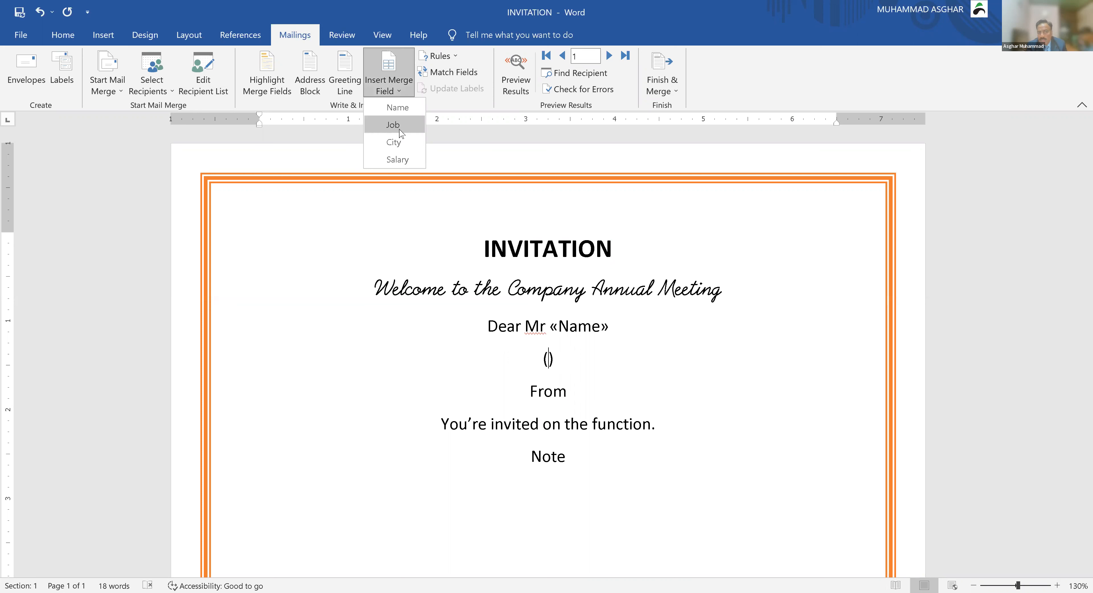
click(401, 134)
- Complete the "From" line with the City and Salary merge fields separated by a slash
click(575, 389)
click(390, 91)
click(401, 151)
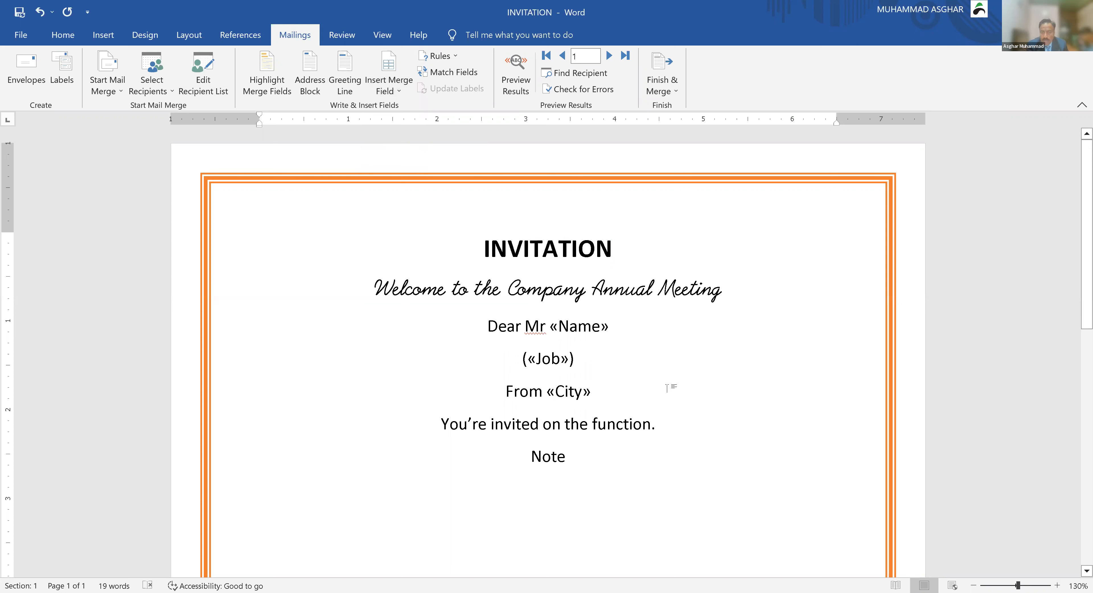
text(/)
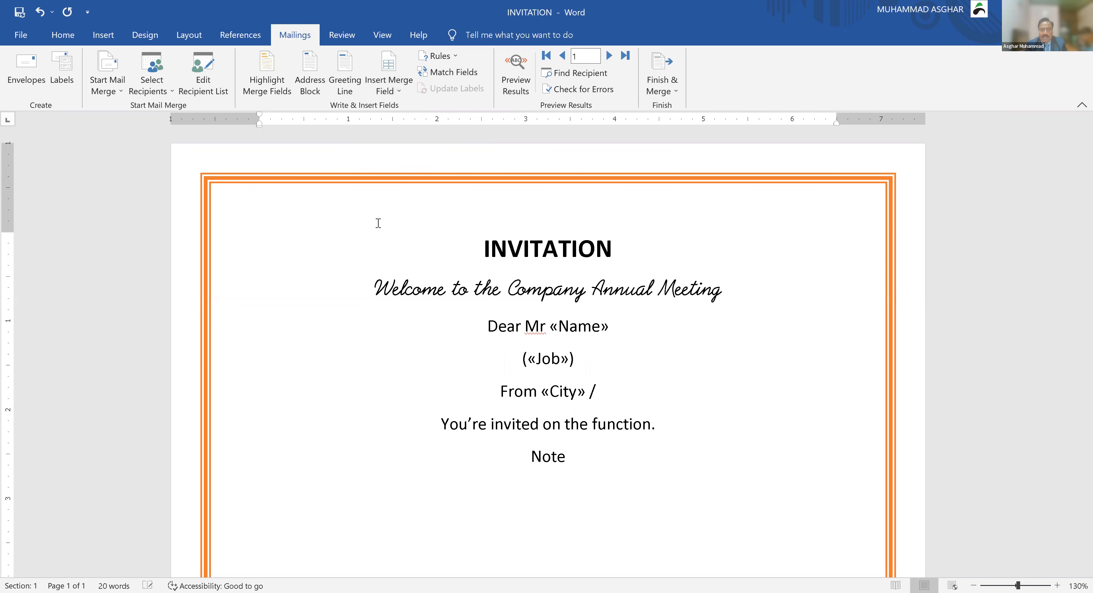
click(391, 89)
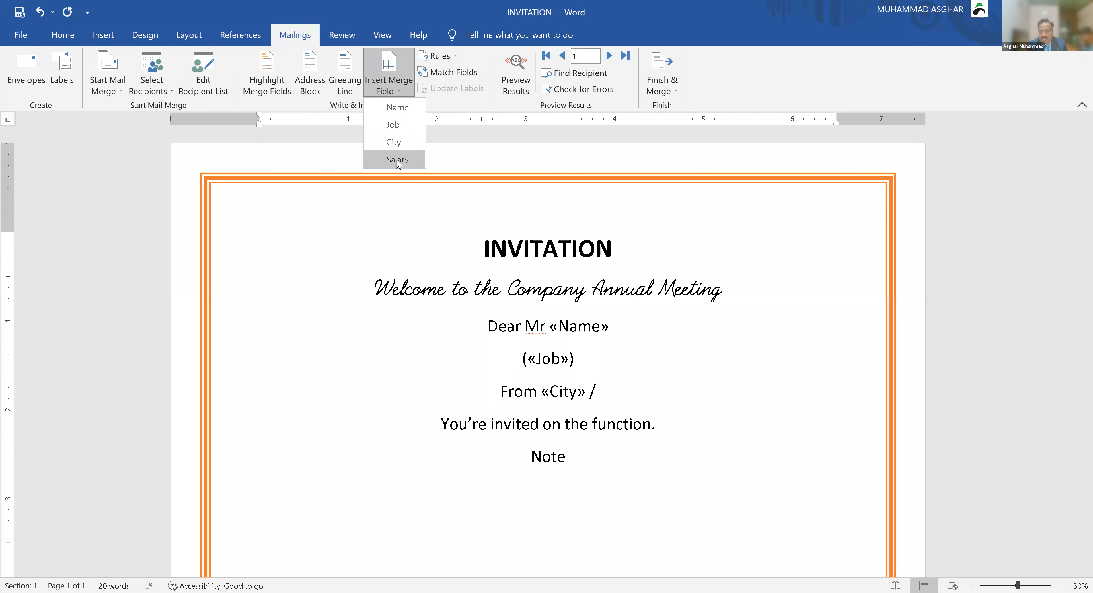
click(397, 161)
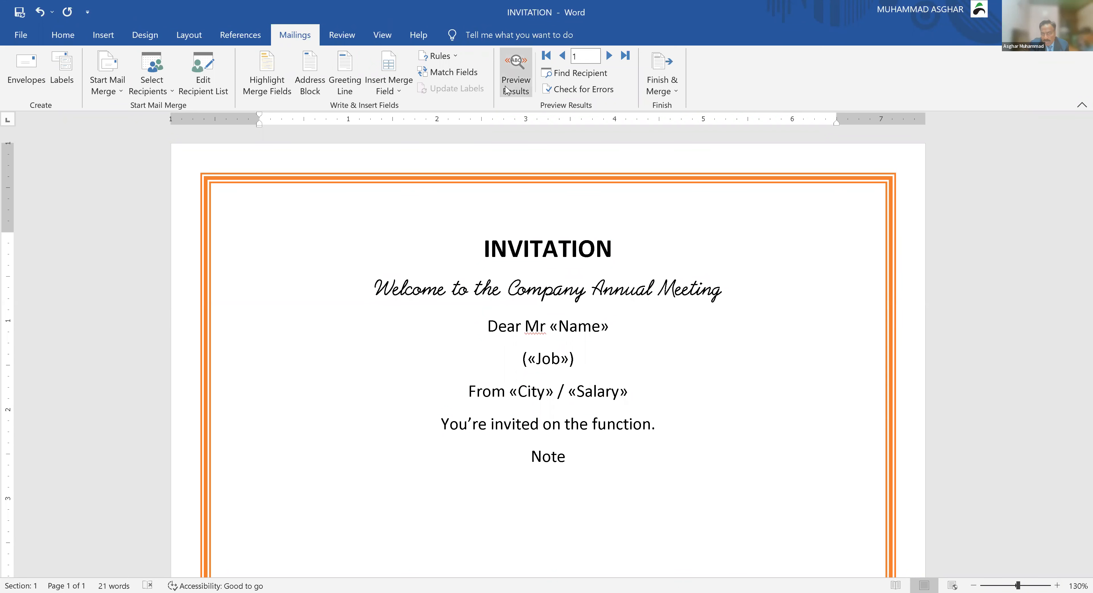
- Preview the merge results in the invitation and browse forward from the first recipient record to record 5
click(517, 74)
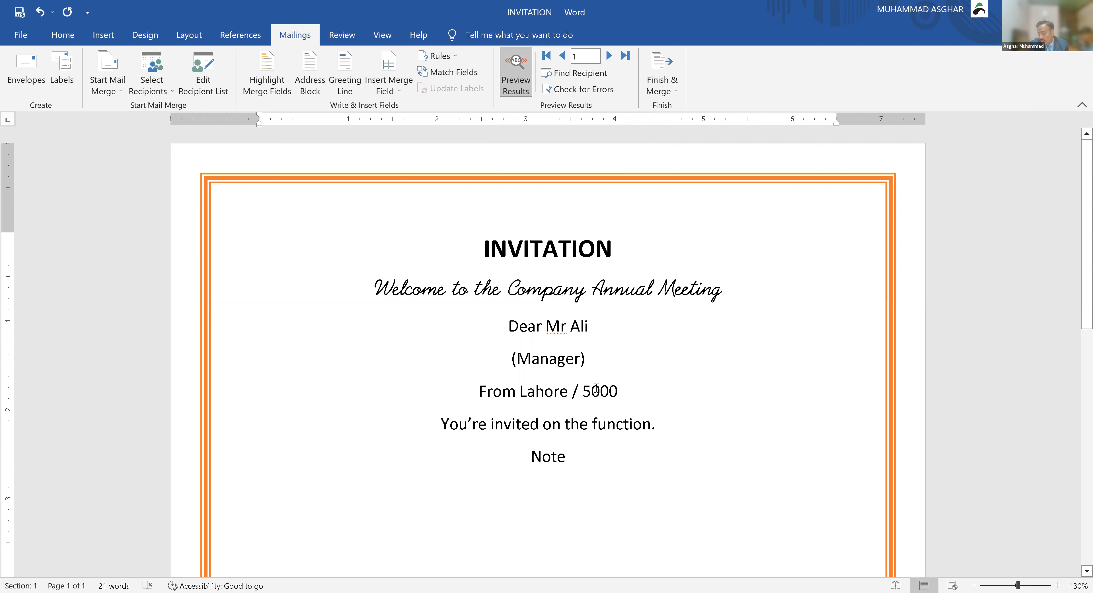
click(609, 56)
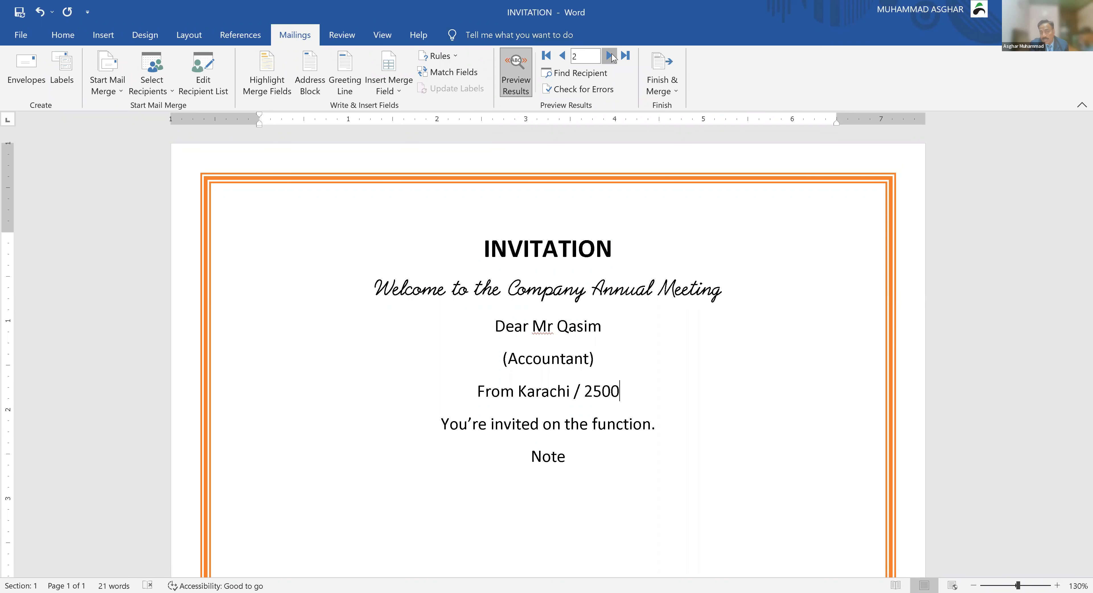
click(610, 56)
click(611, 56)
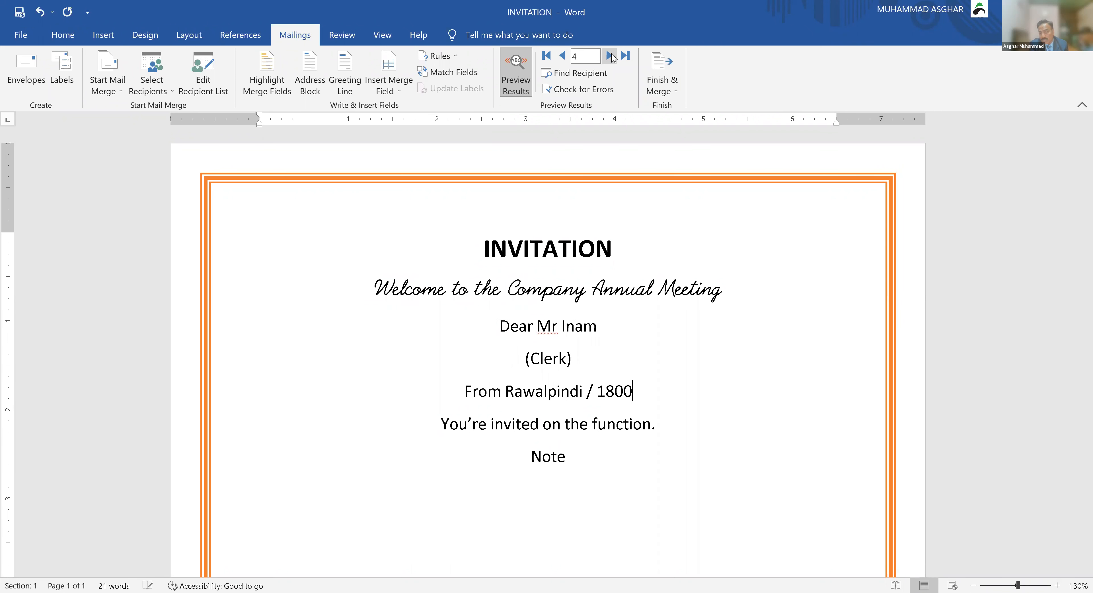
click(610, 55)
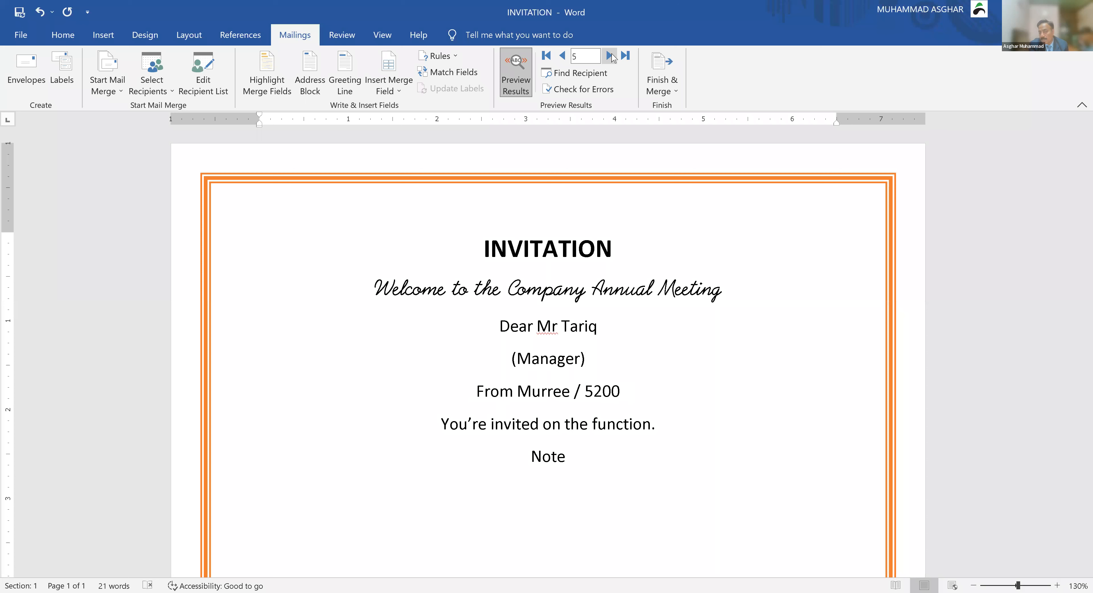
- Browse back through the previewed recipient records until the first one is shown again
click(564, 57)
click(564, 57)
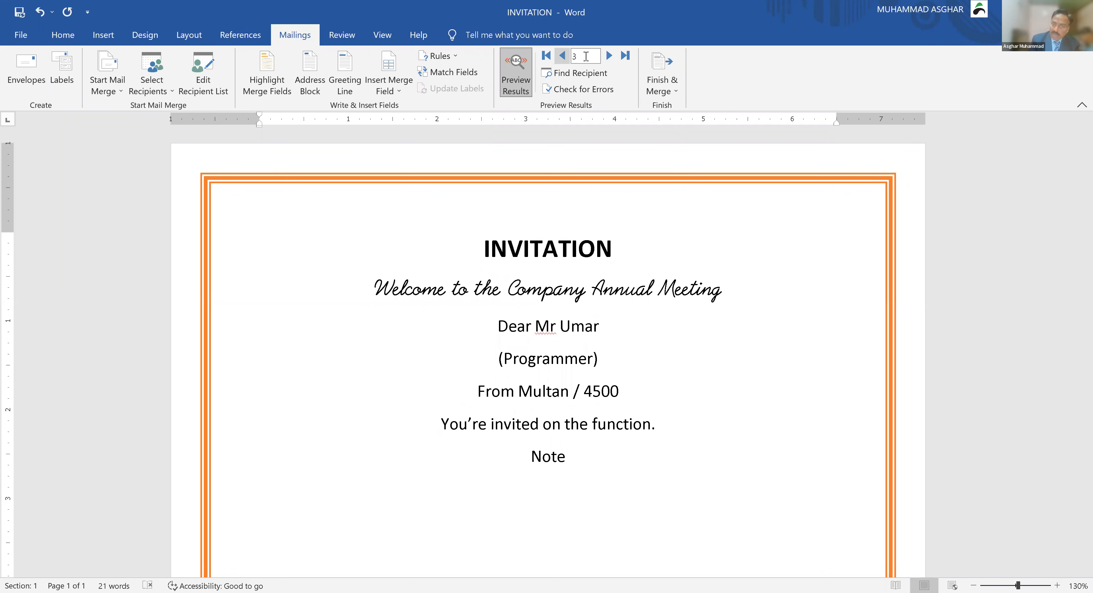
click(610, 56)
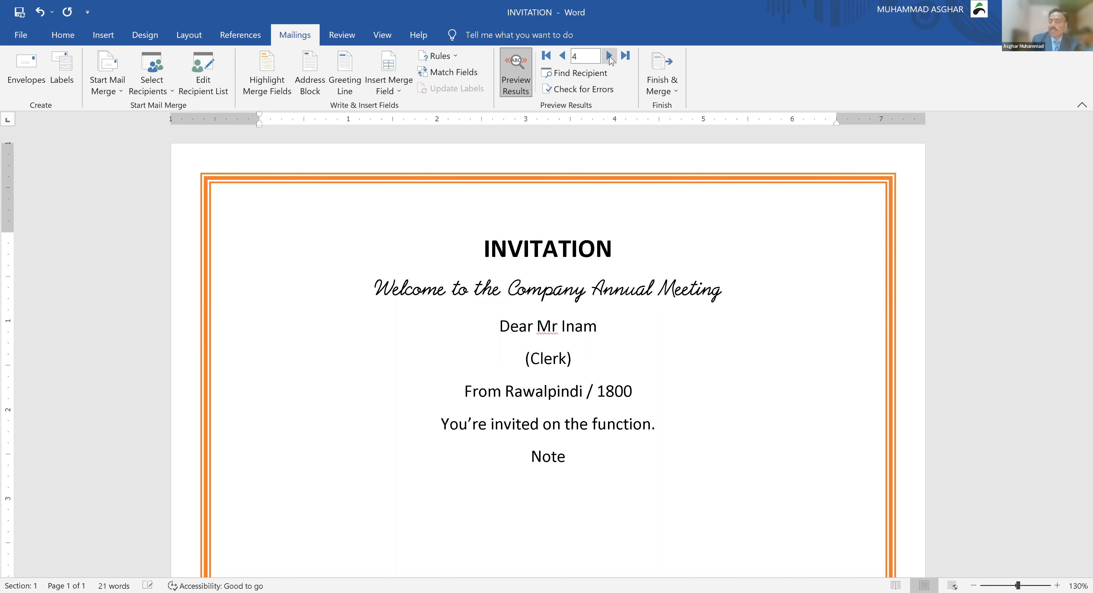
click(562, 57)
click(563, 56)
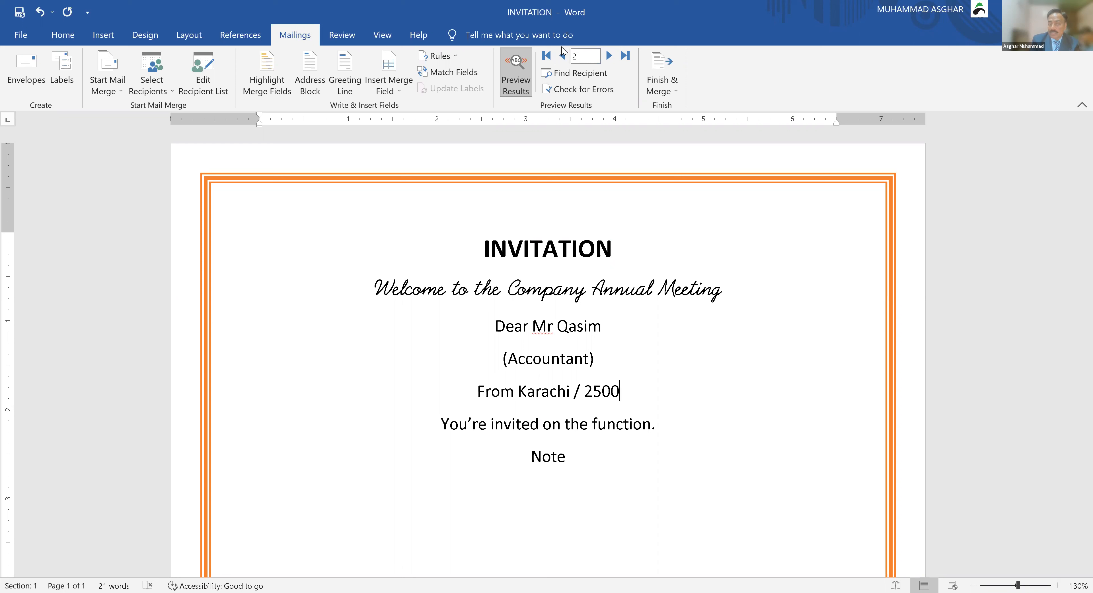
click(563, 57)
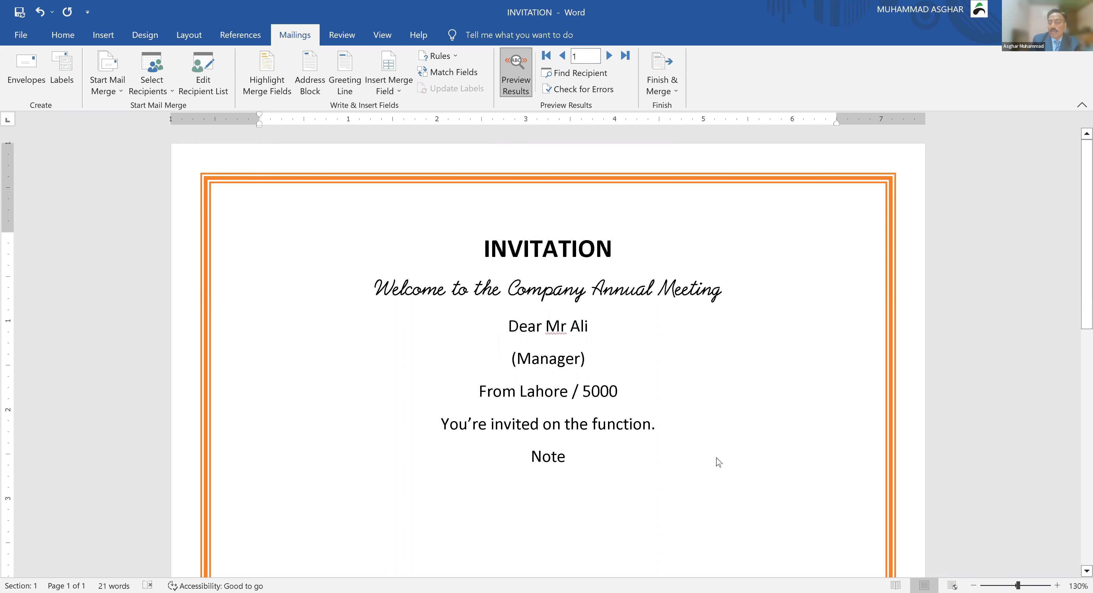
- Check the print preview of the invitation for recipient records 1, 2 and 3 in turn, without printing
key(ctrl+p)
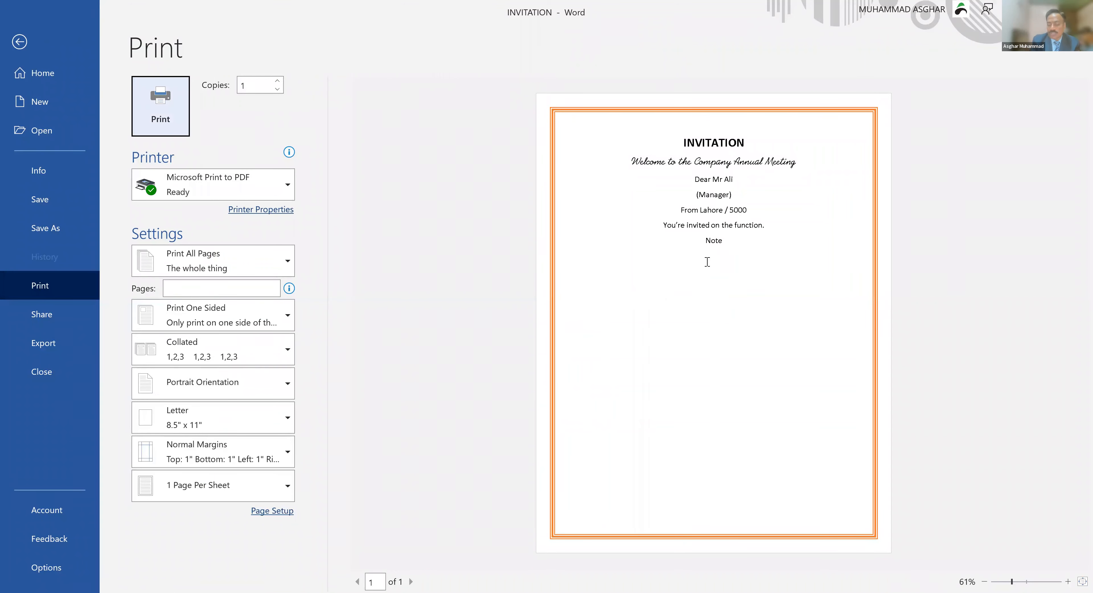
key(Escape)
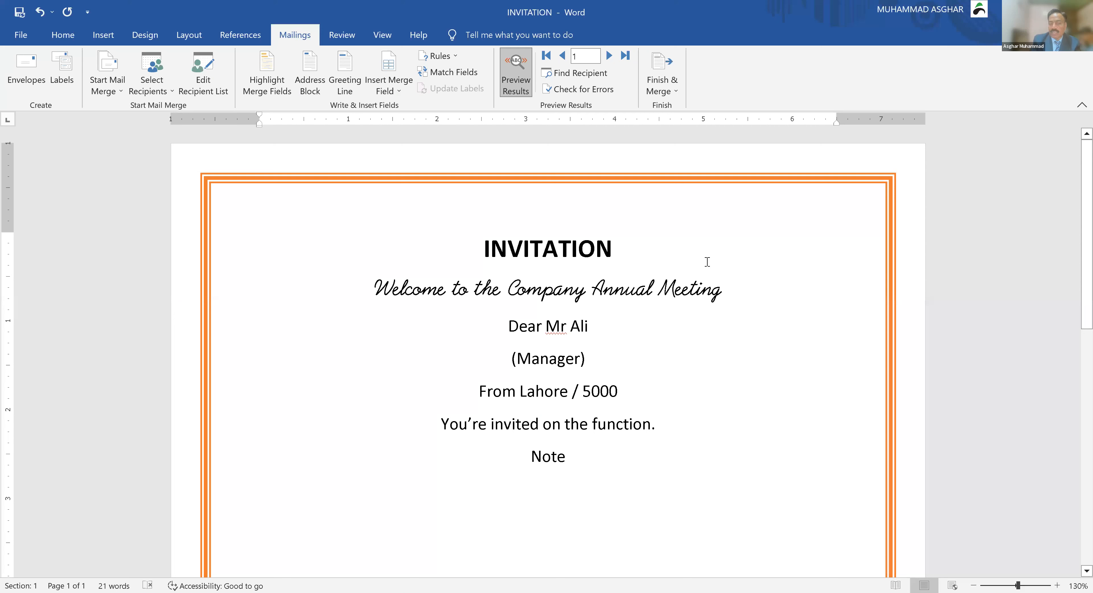
click(609, 55)
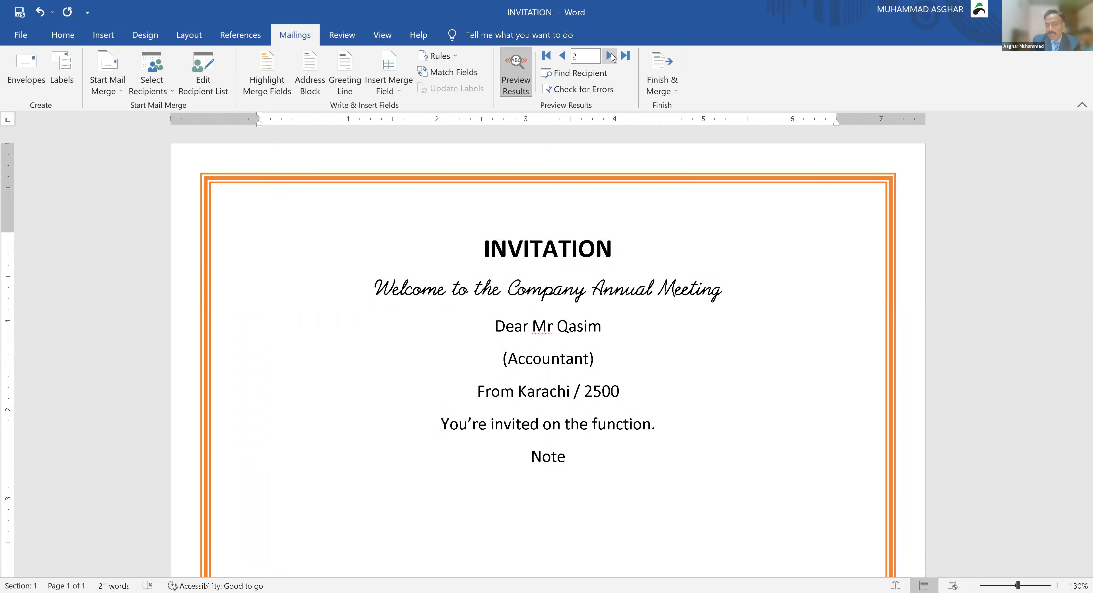
key(ctrl+p)
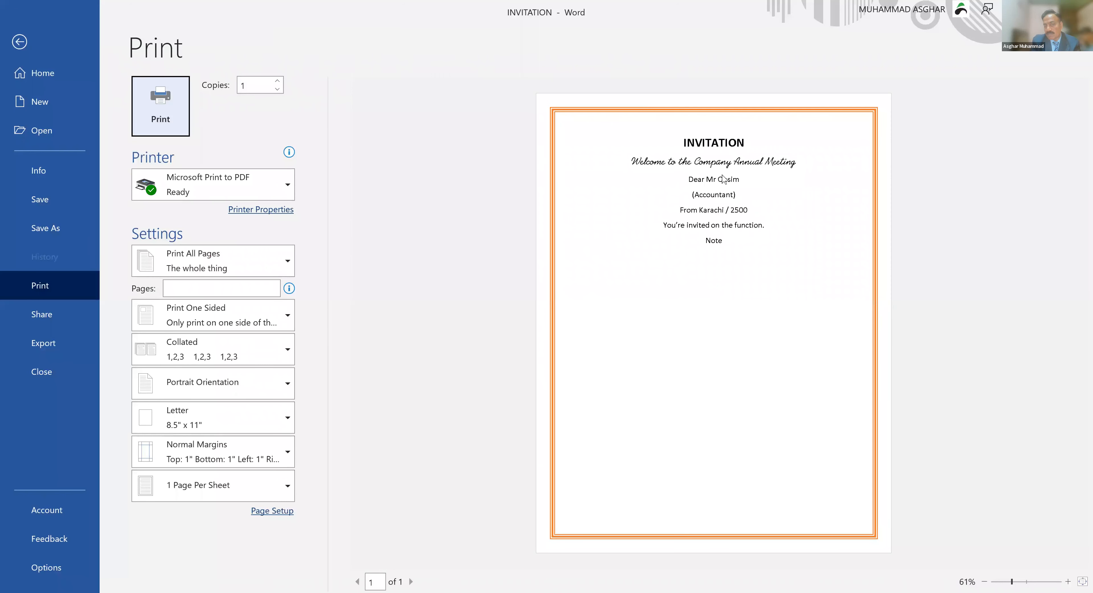
key(Escape)
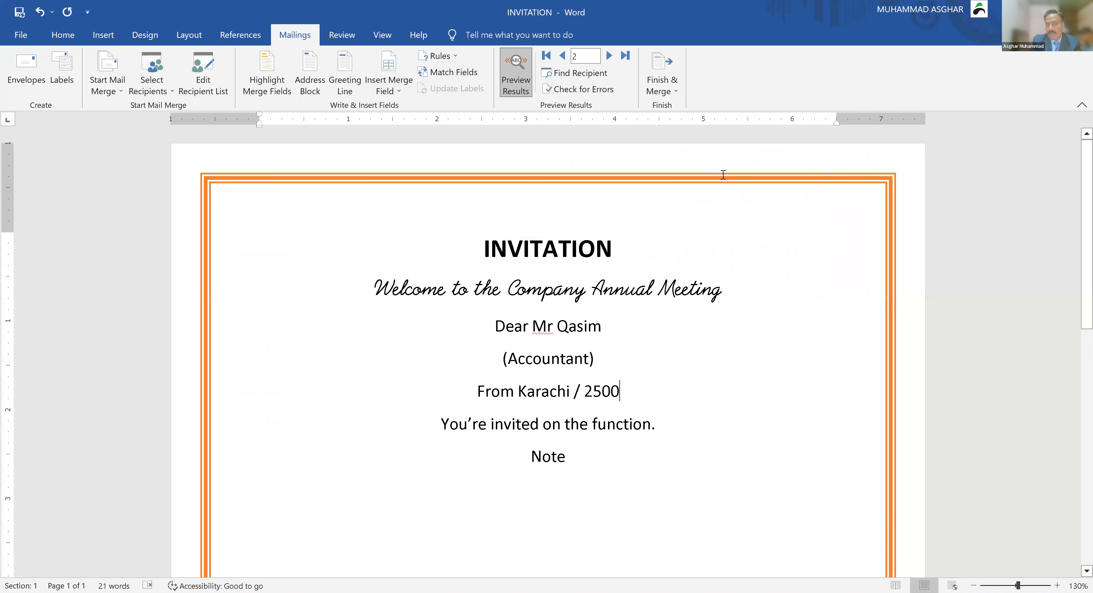
click(610, 56)
key(ctrl+p)
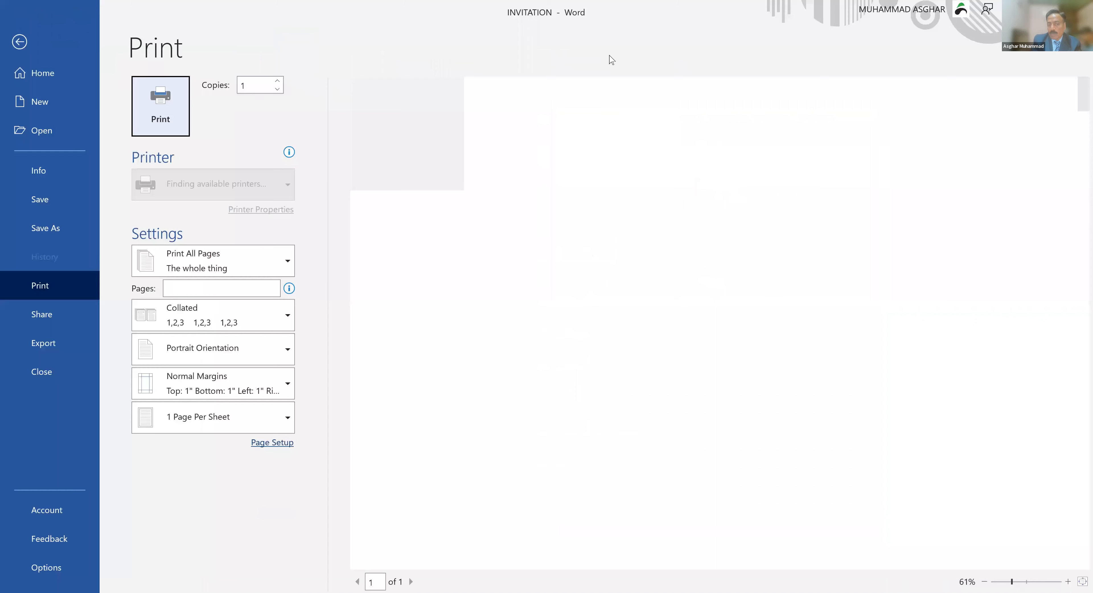
key(Escape)
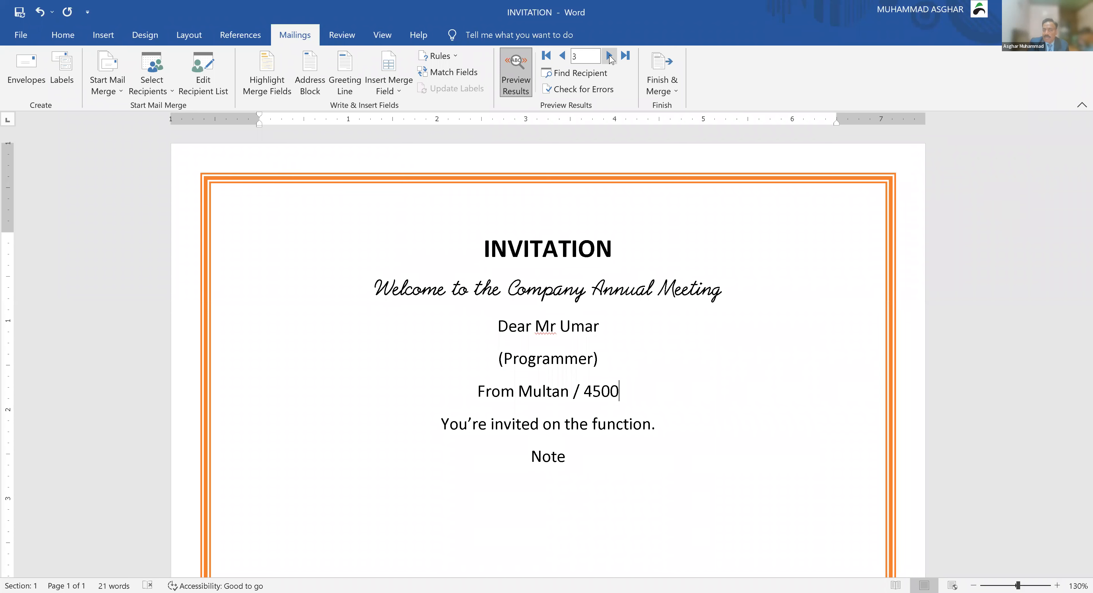
- Jump to the last recipient record, check the one before it and return to record 5
click(622, 56)
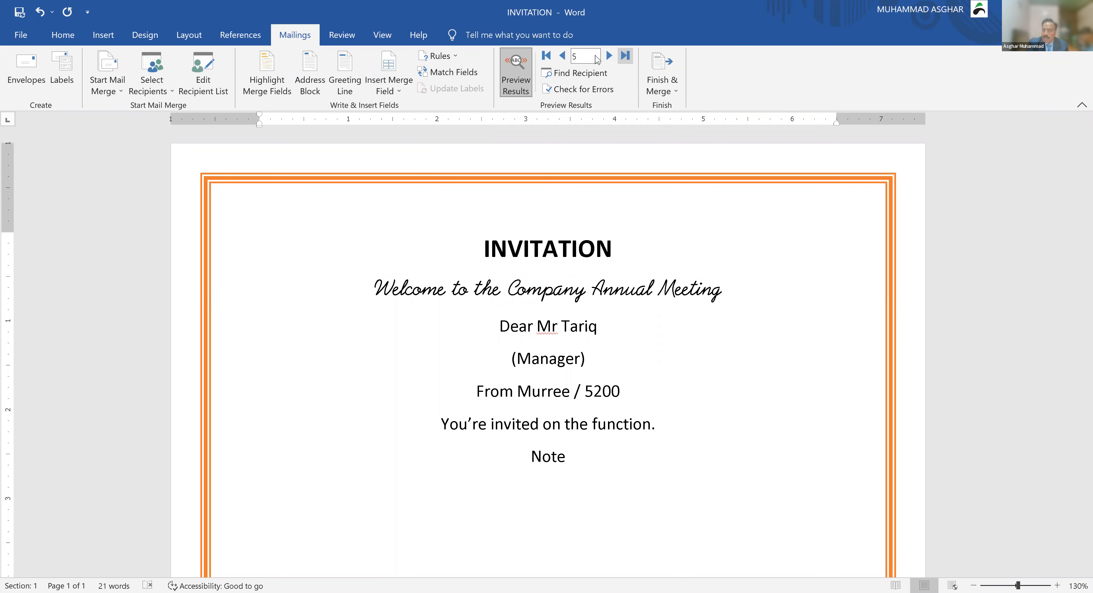
click(562, 56)
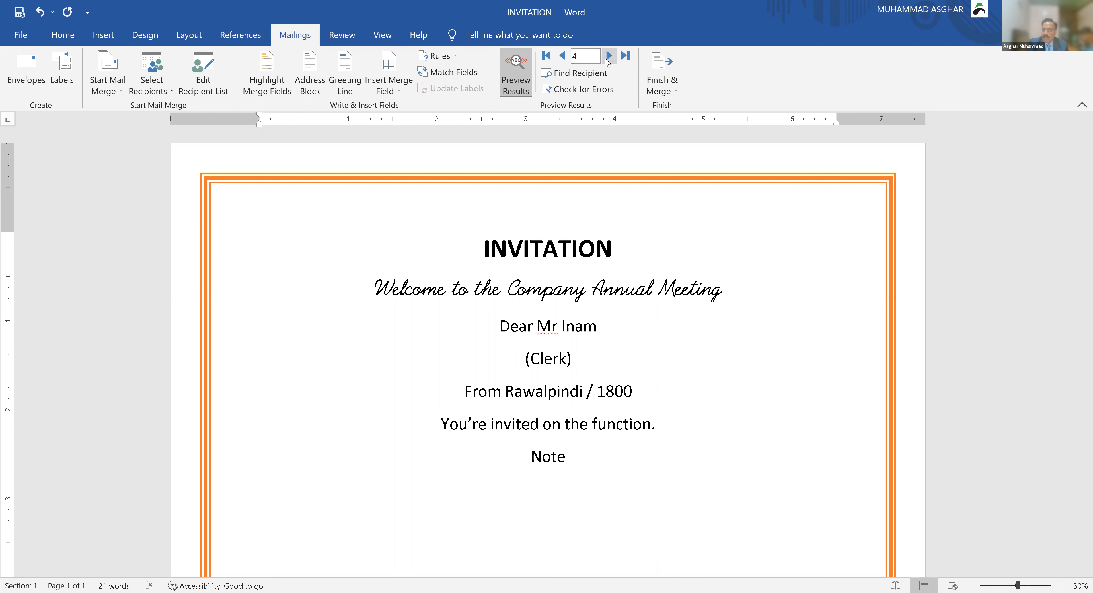
click(607, 59)
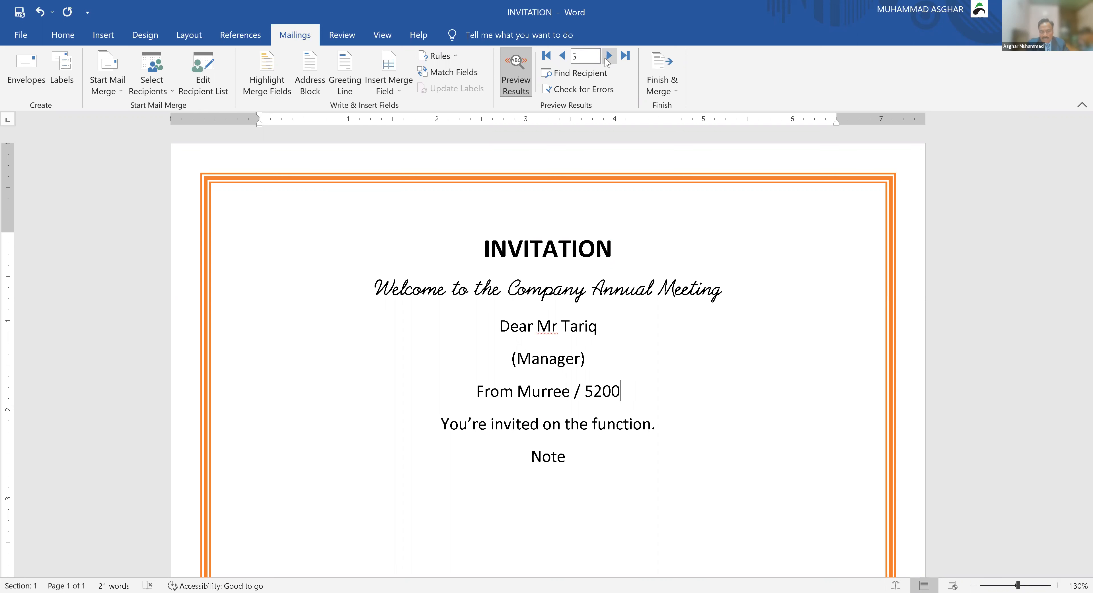
- Change the page orientation to Landscape for the whole document and view the page at 100% zoom
double_click(7, 295)
click(486, 239)
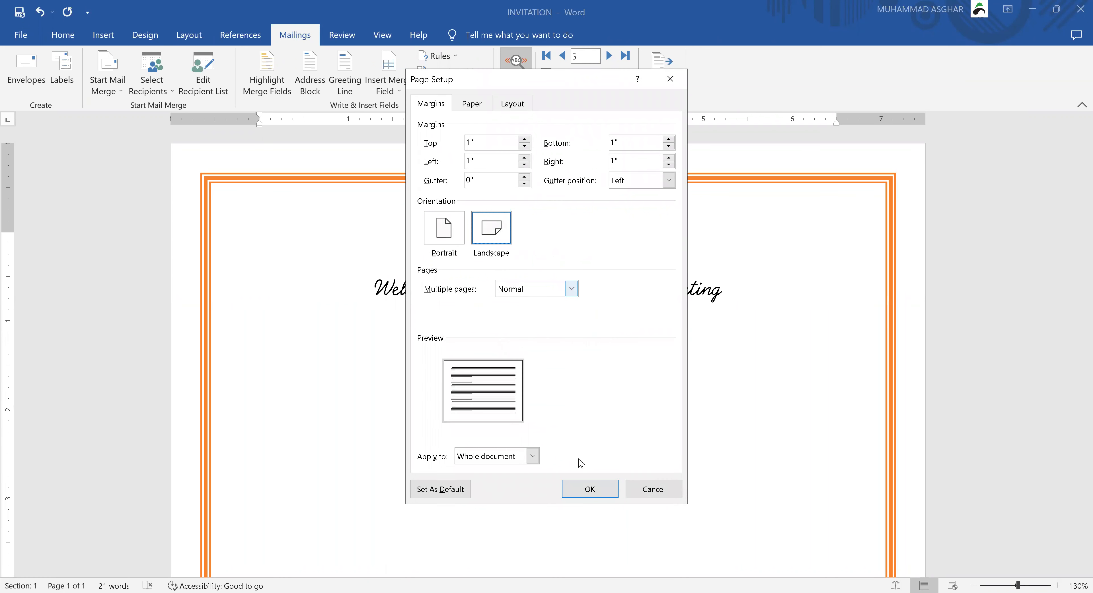
click(588, 485)
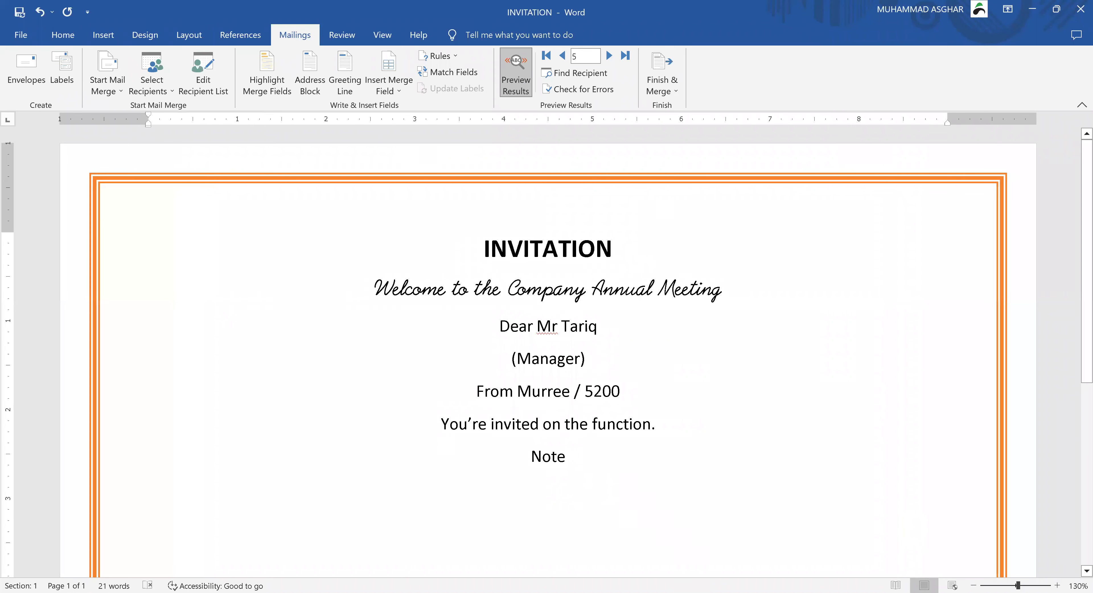
scroll(910, 522, down, 2)
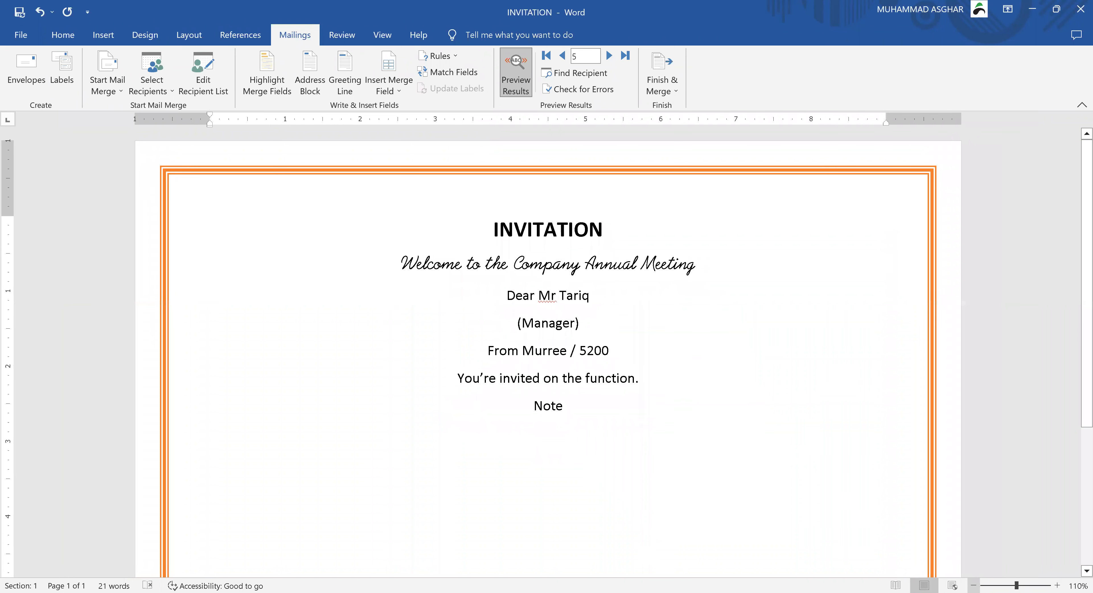
scroll(534, 308, down, 1)
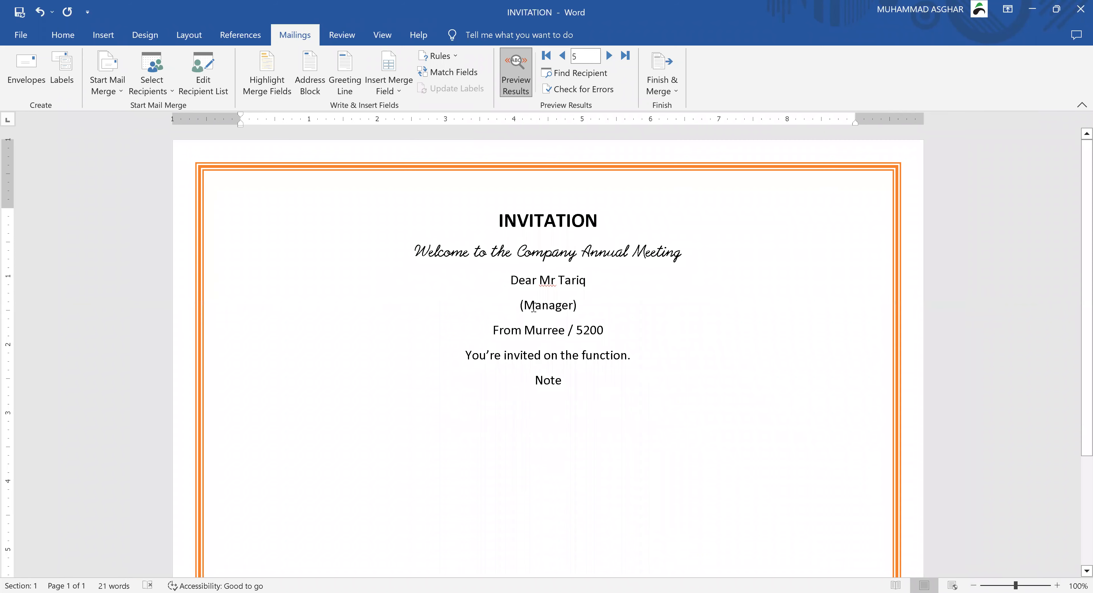
click(167, 93)
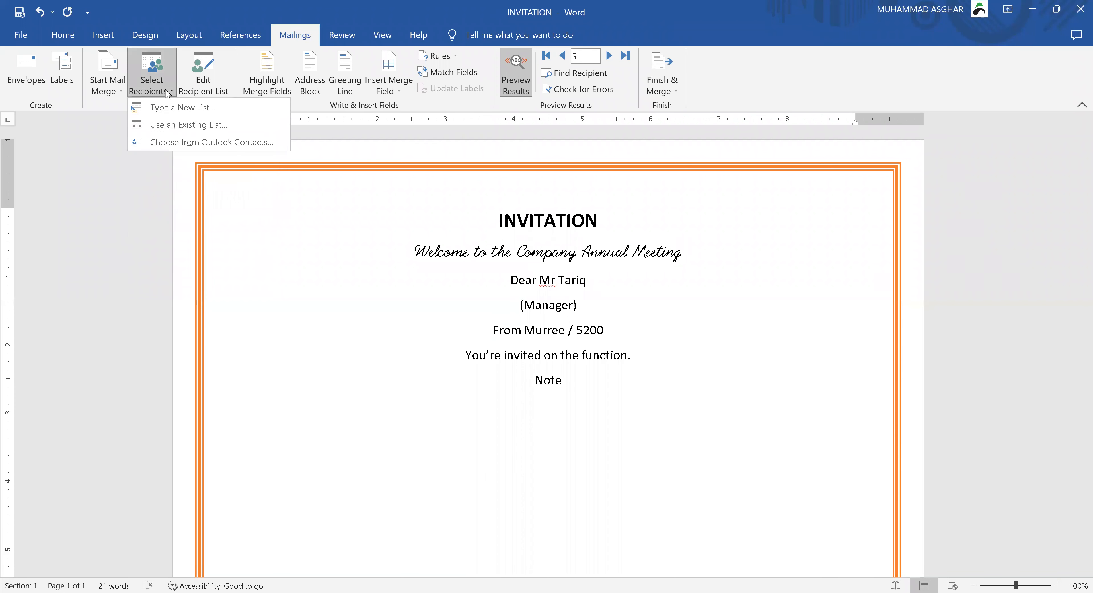
click(197, 127)
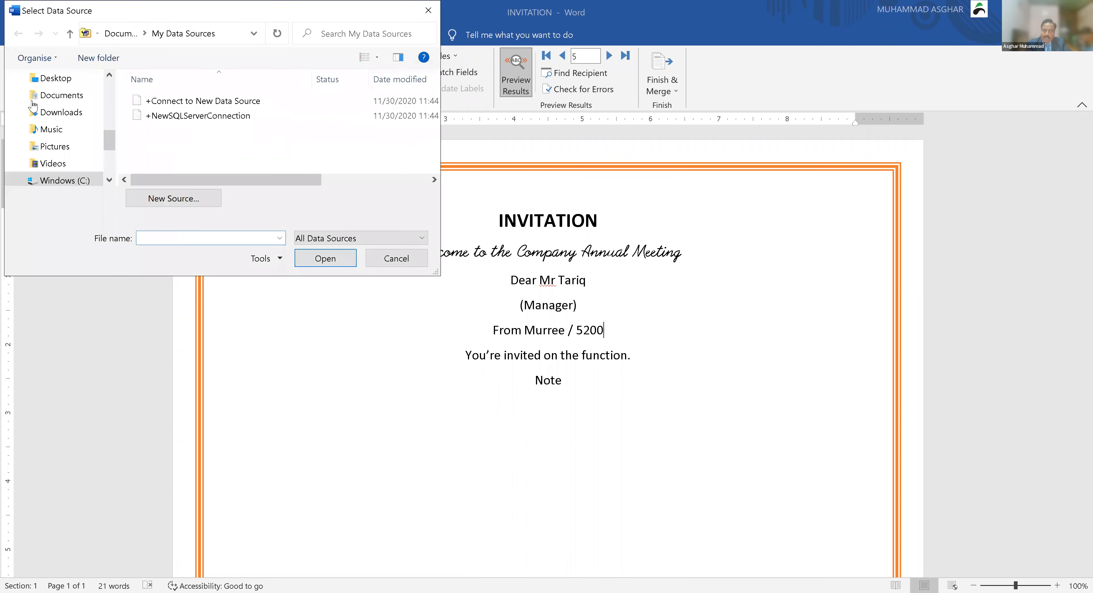
click(73, 80)
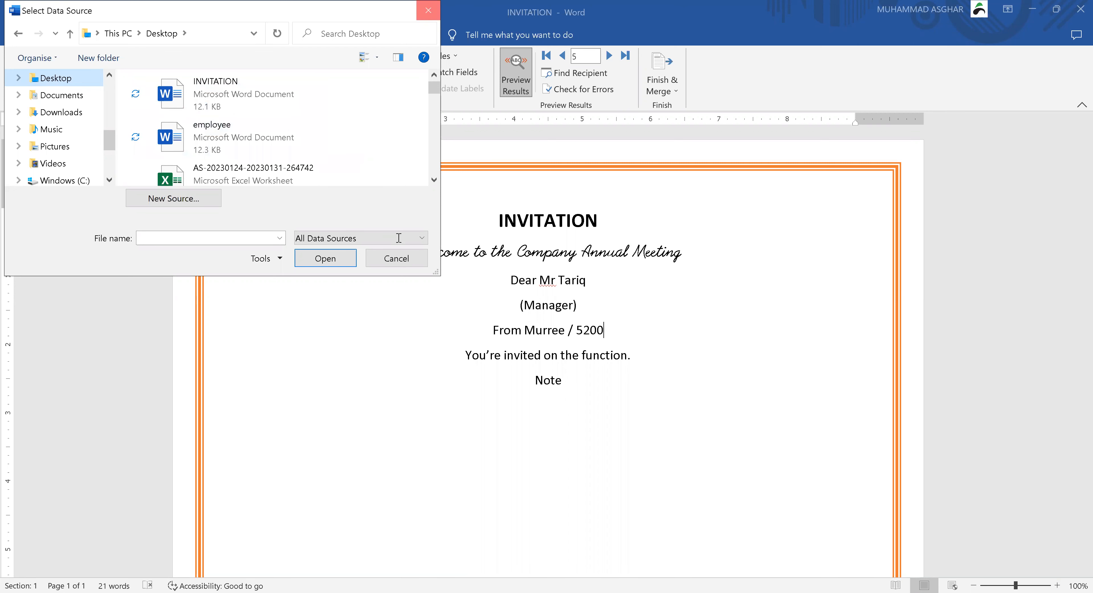
click(430, 11)
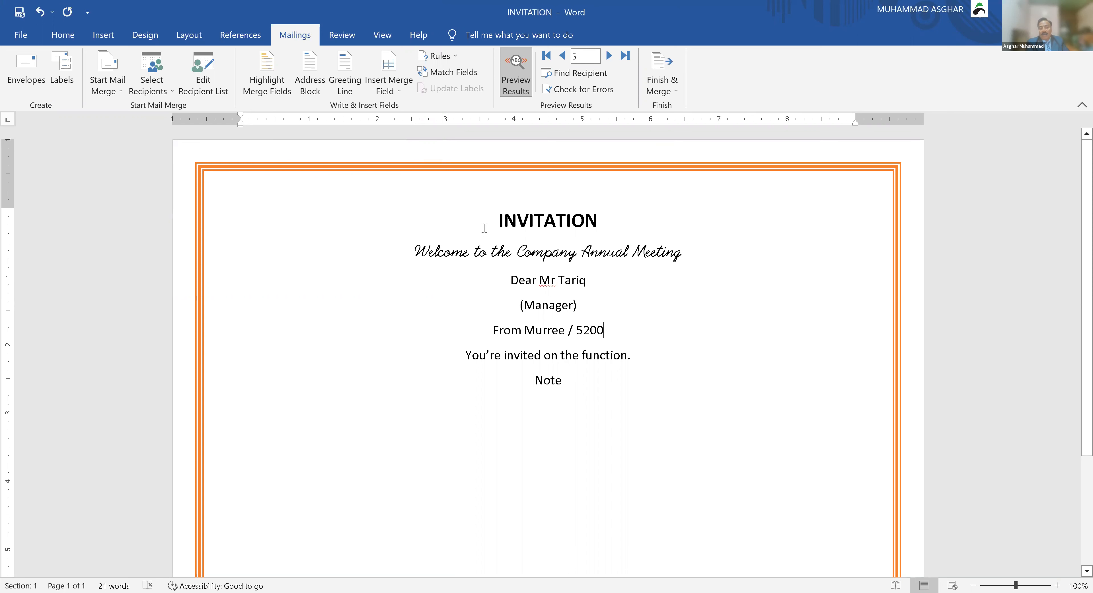
- Enlarge the font of all the invitation text, from the heading to the "Note" line, by three size increments
drag(497, 228, 642, 383)
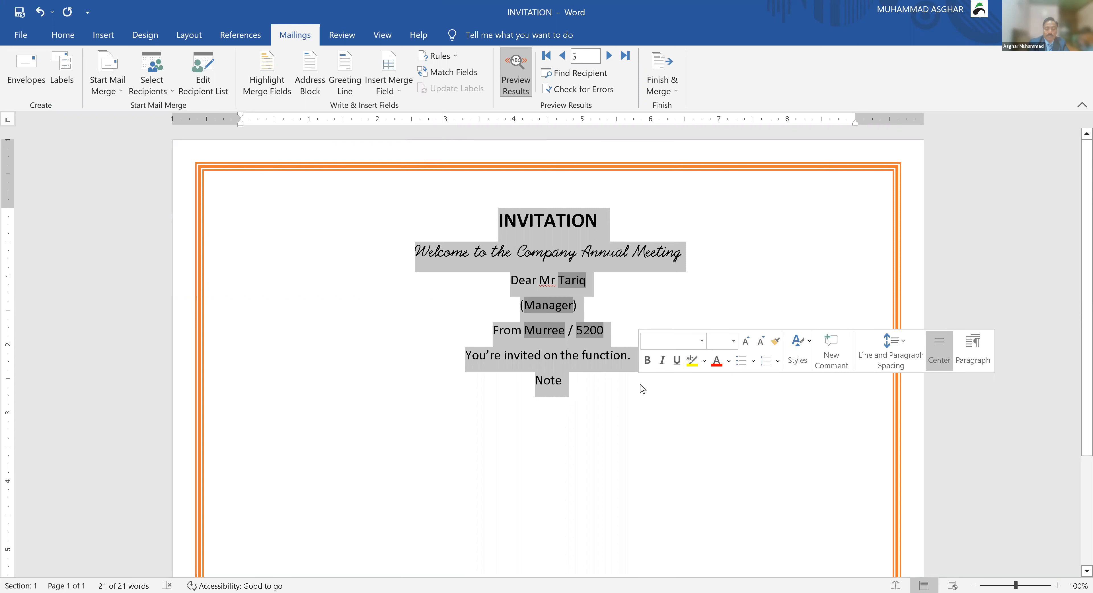
key(ctrl+shift+period)
key(ctrl+shift+period)
key(ctrl+shift+period)
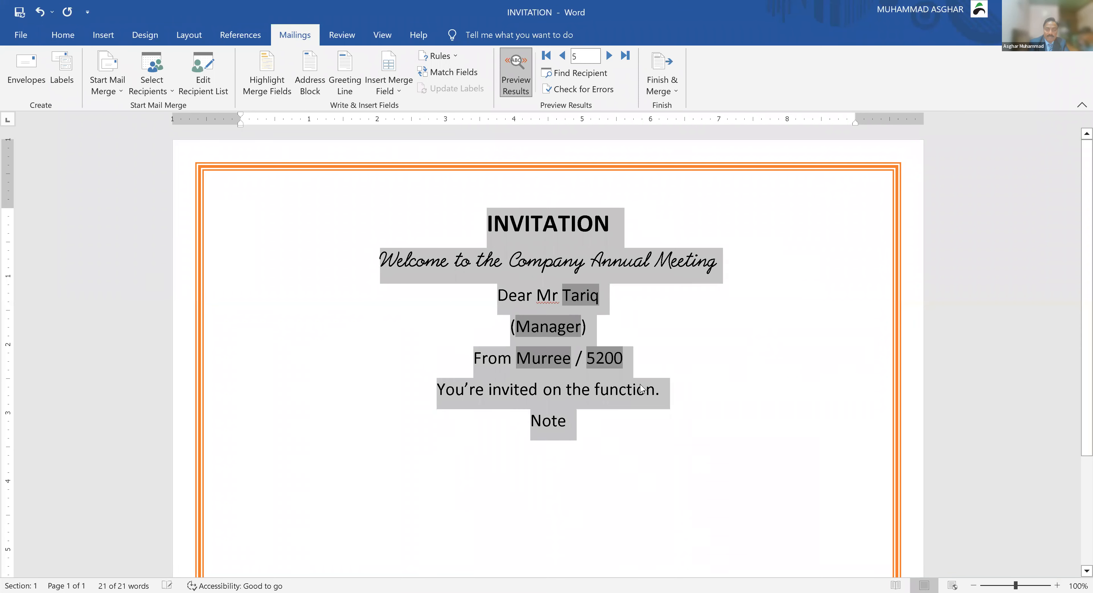
- Enlarge all the invitation text by three further font size increments and check the page in print preview without printing
key(ctrl+shift+period)
key(ctrl+shift+period)
key(ctrl+shift+period)
click(704, 383)
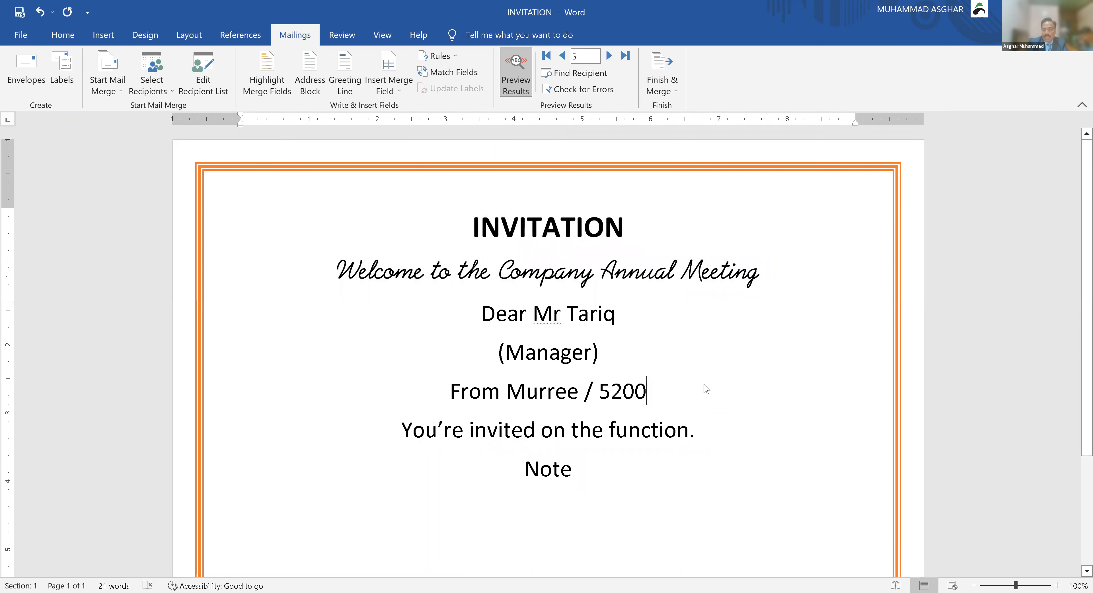
key(ctrl+p)
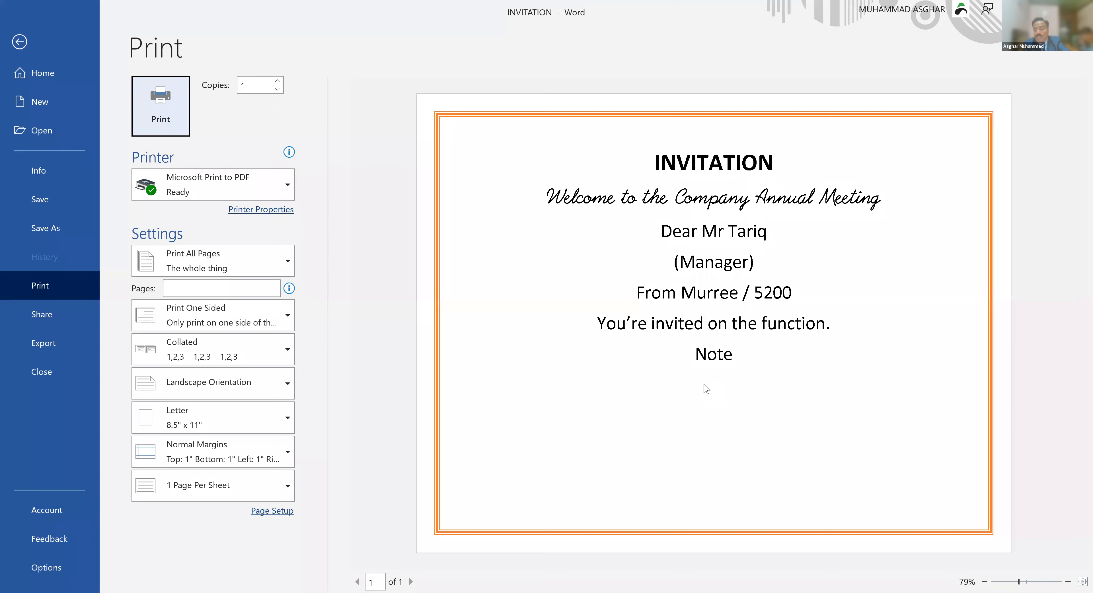
key(Escape)
- Return to the first recipient record and print the merged invitations for all records to DONE.pdf on the Desktop with Microsoft Print to PDF
click(546, 56)
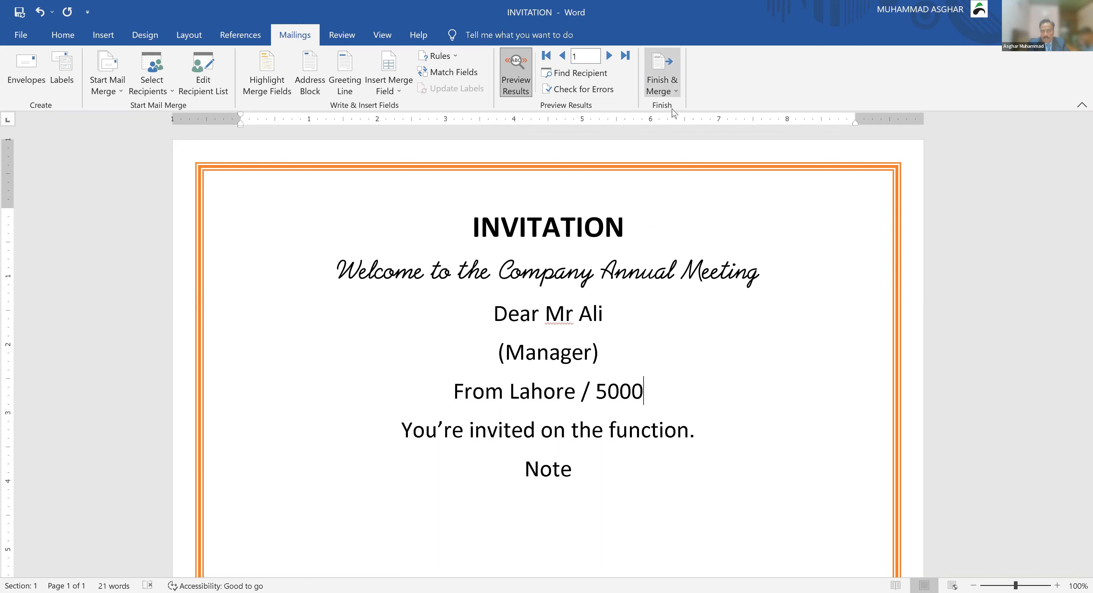
click(667, 93)
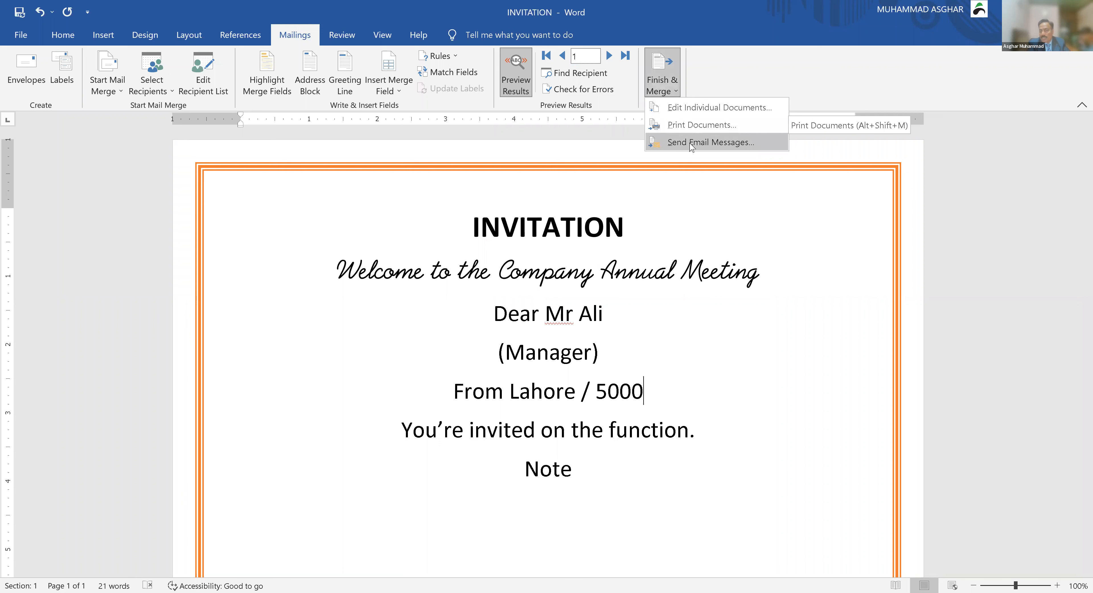
click(699, 127)
click(531, 342)
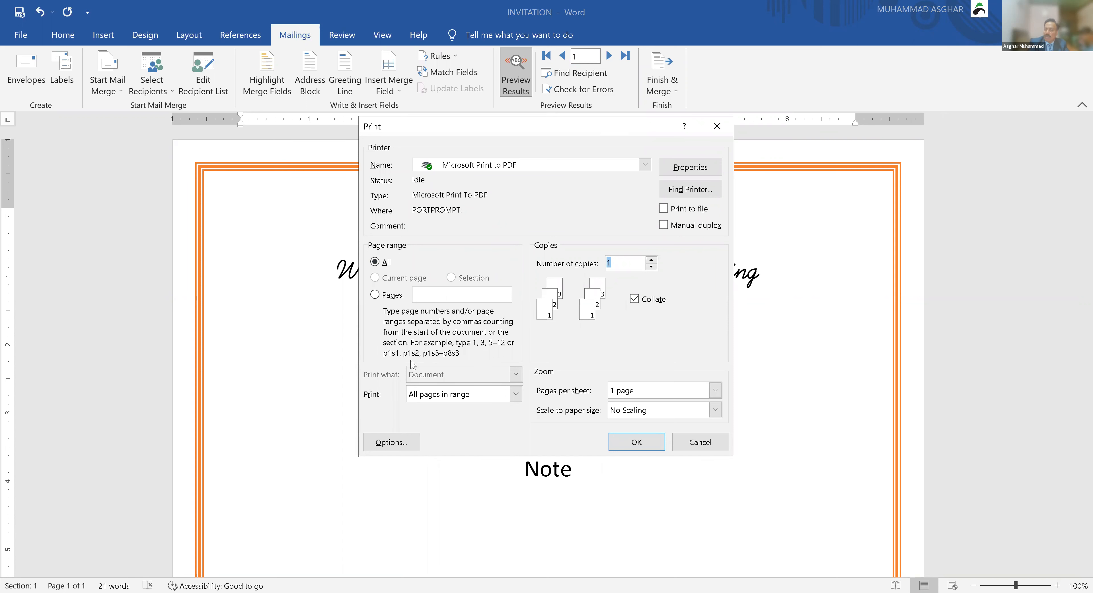
click(630, 443)
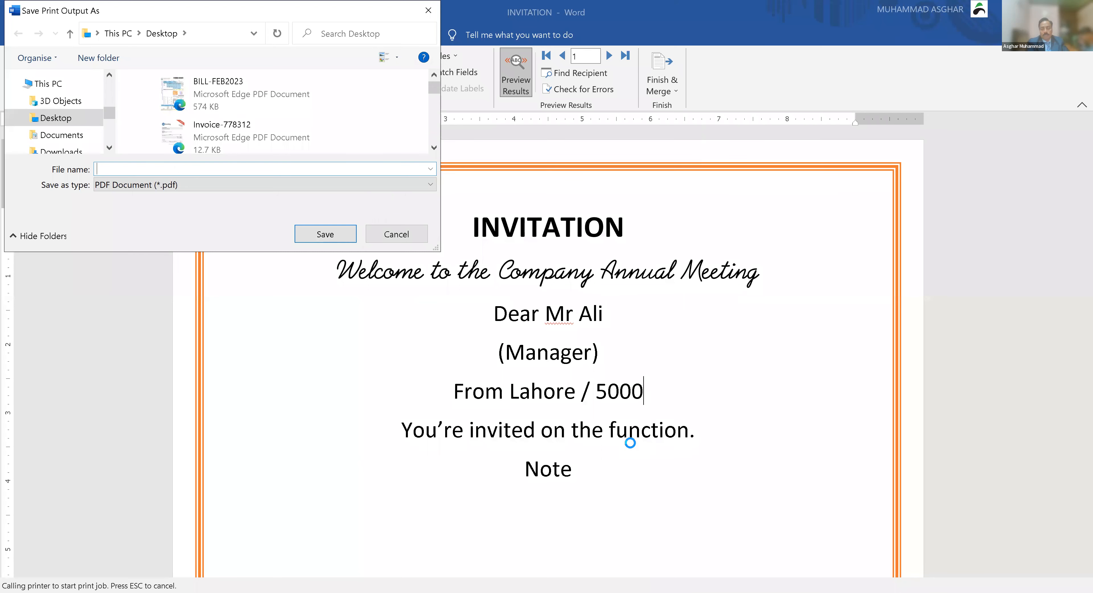
key(Escape)
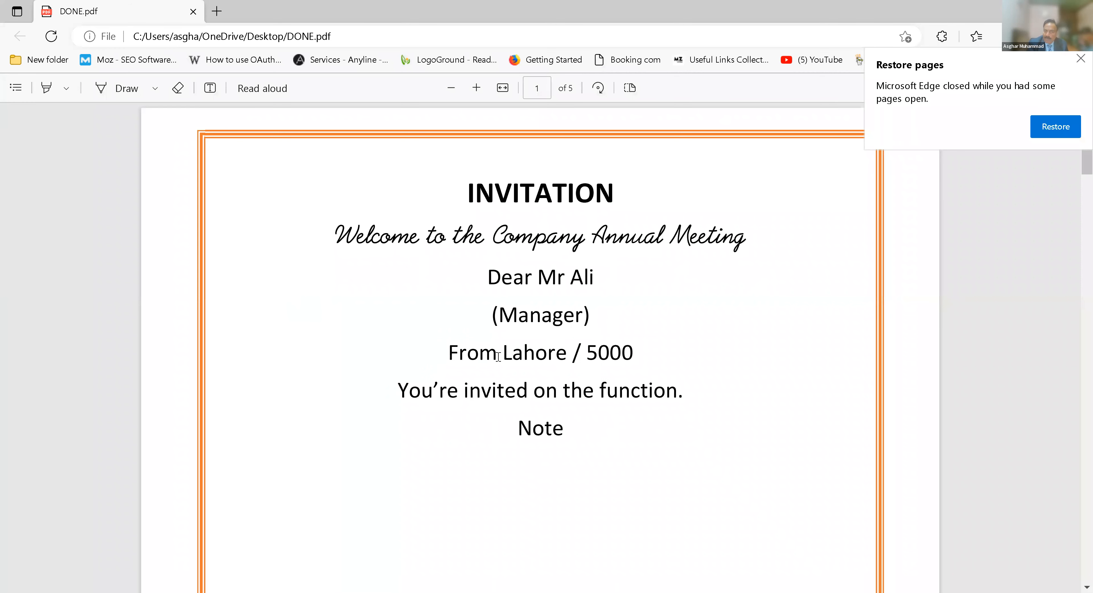
- Look through every merged invitation in DONE.pdf from the first page to the last and back, and switch back to Word
scroll(498, 356, down, 2)
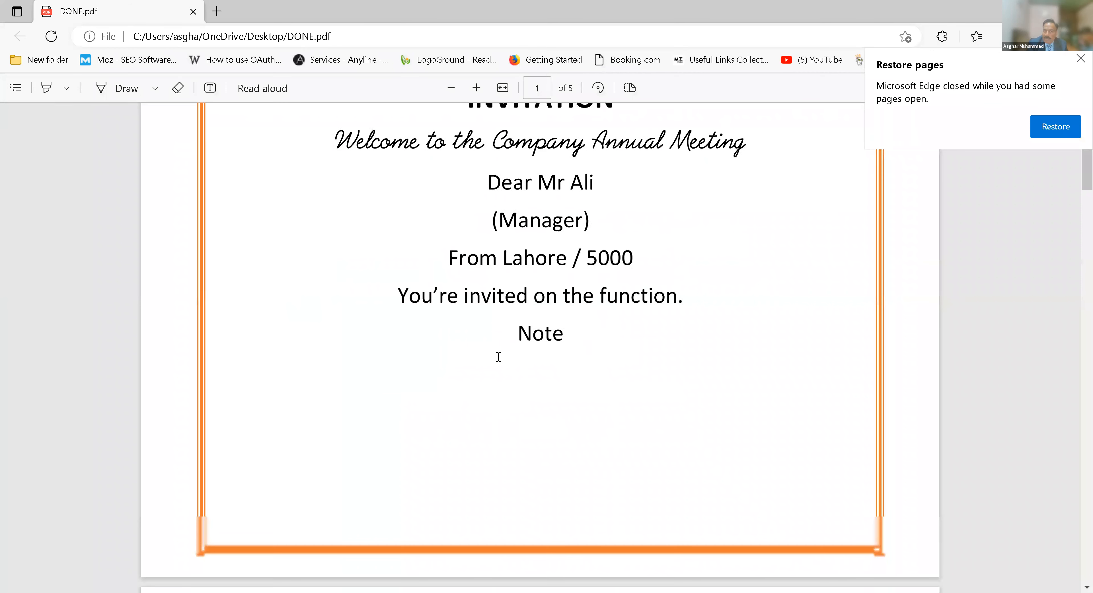
scroll(498, 356, up, 2)
scroll(498, 356, down, 15)
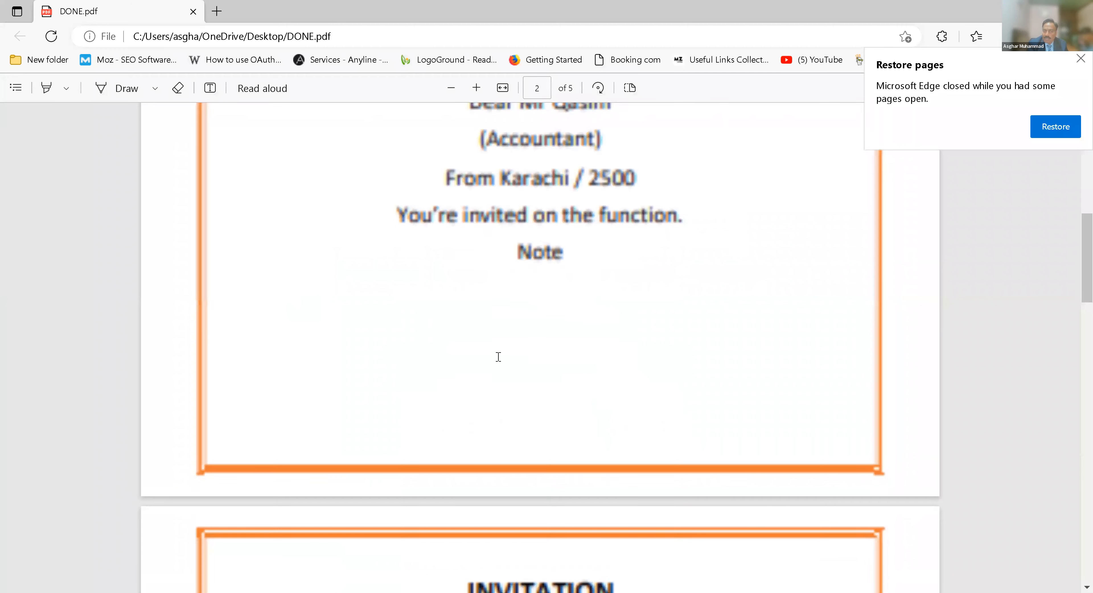
scroll(498, 356, down, 14)
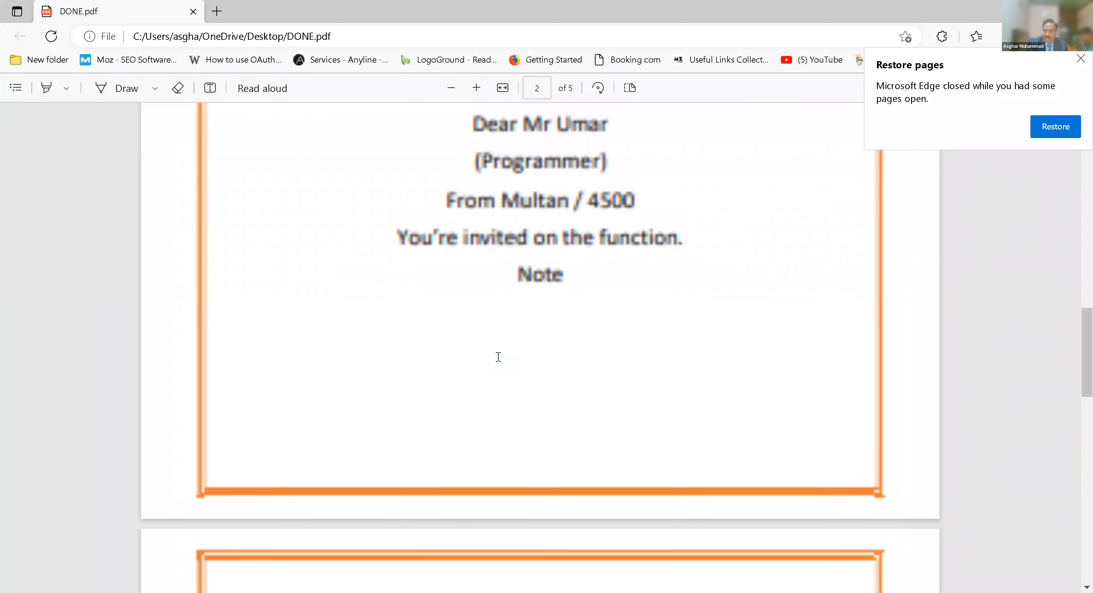
scroll(498, 357, up, 1)
scroll(498, 356, down, 13)
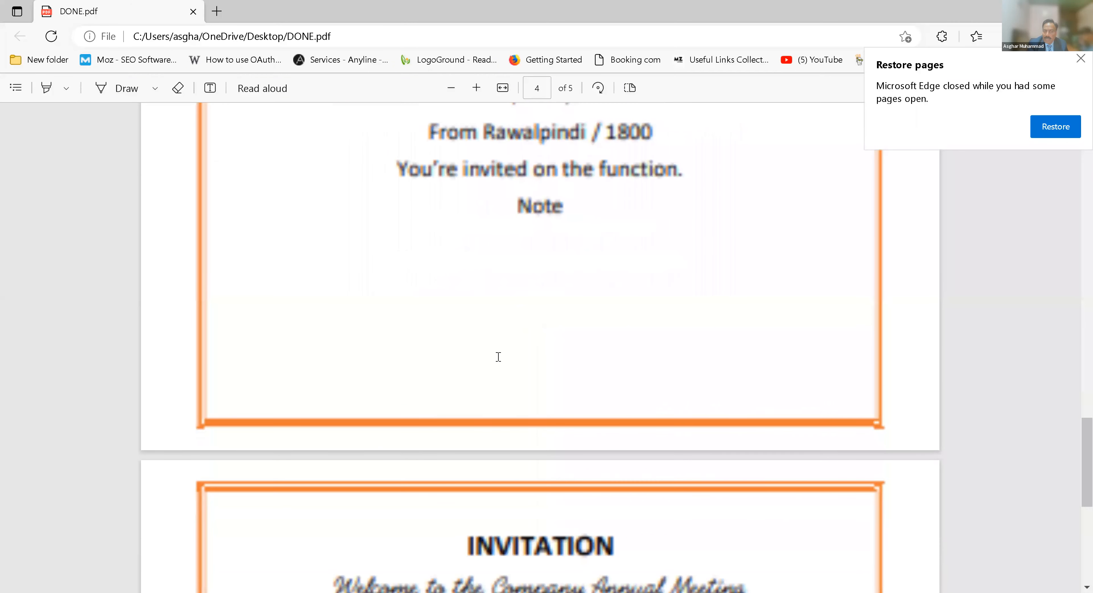
scroll(498, 357, down, 6)
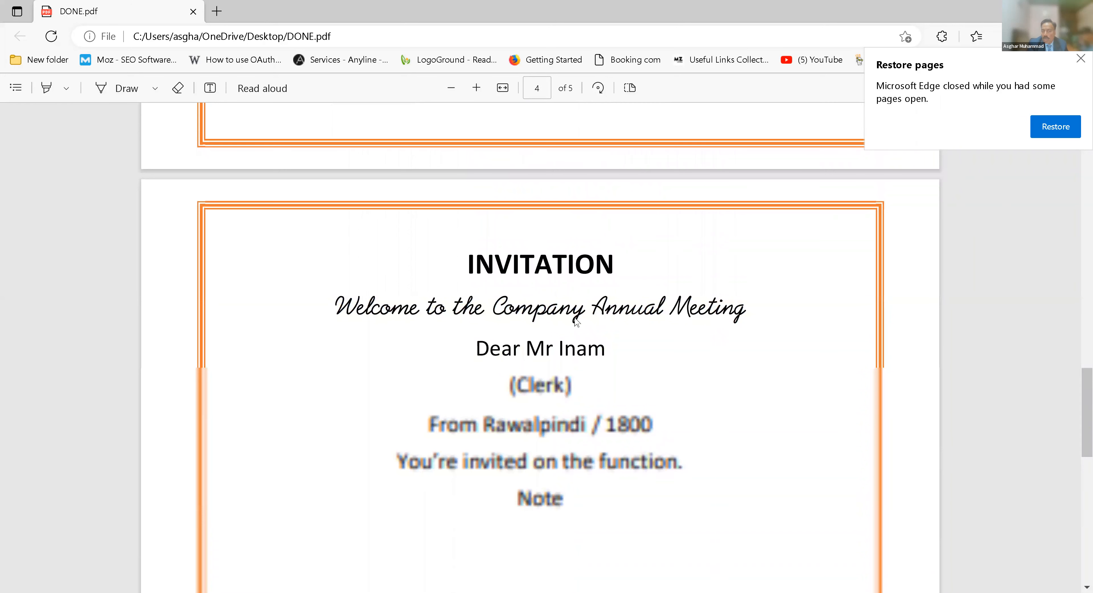
scroll(576, 322, down, 15)
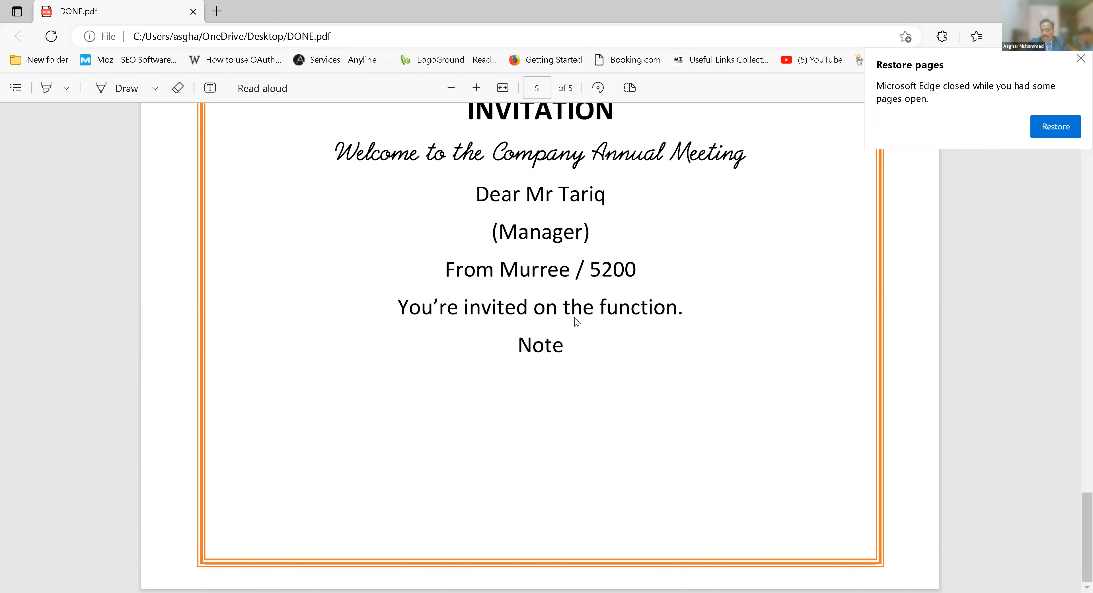
scroll(576, 322, up, 8)
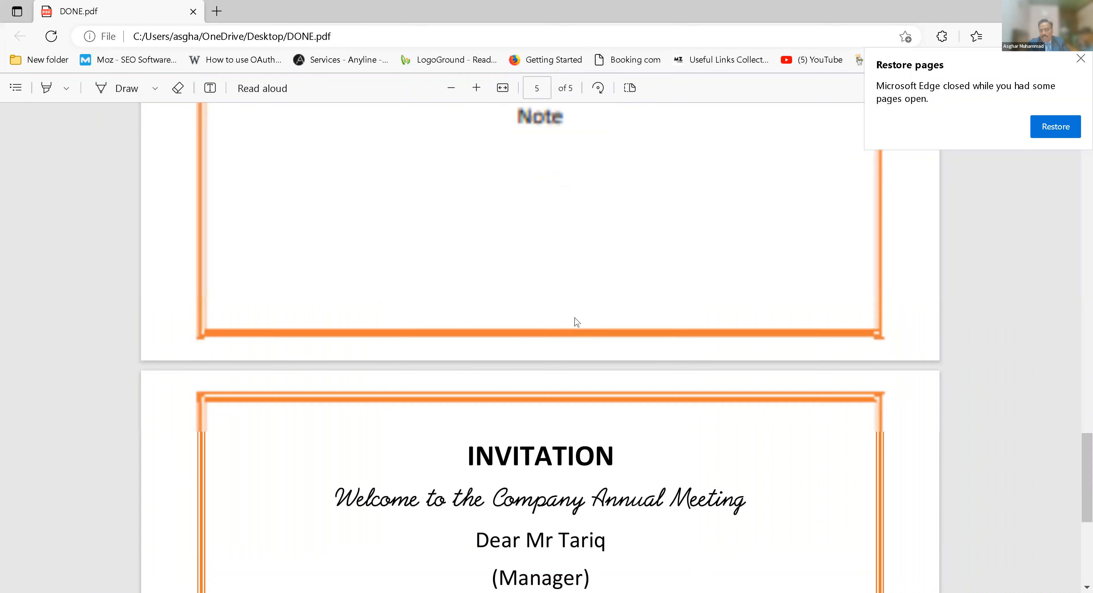
scroll(577, 322, up, 2)
scroll(577, 323, up, 4)
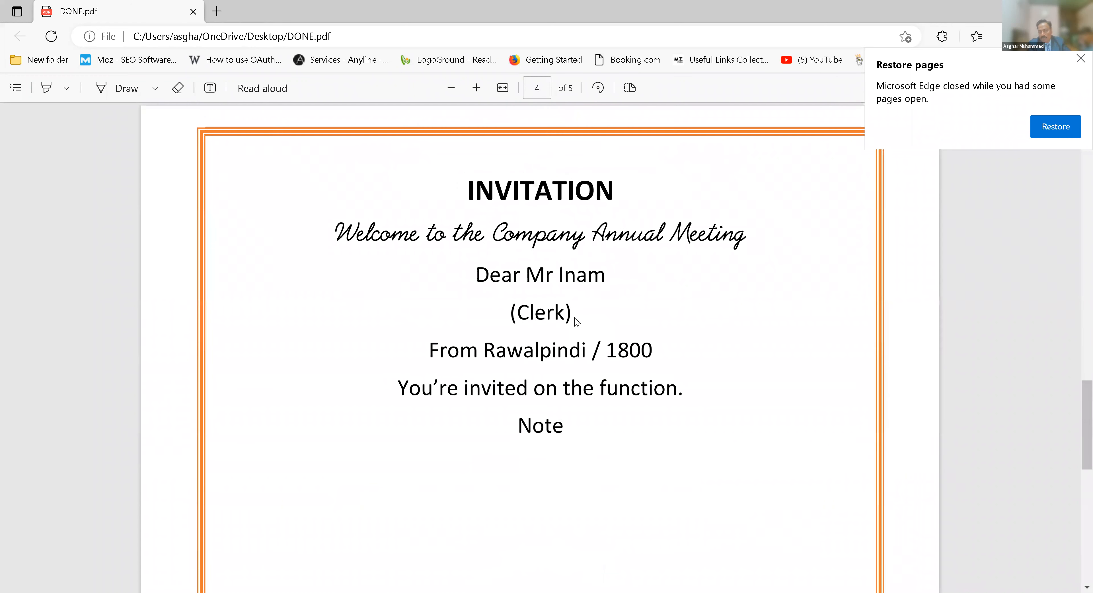
scroll(576, 322, up, 20)
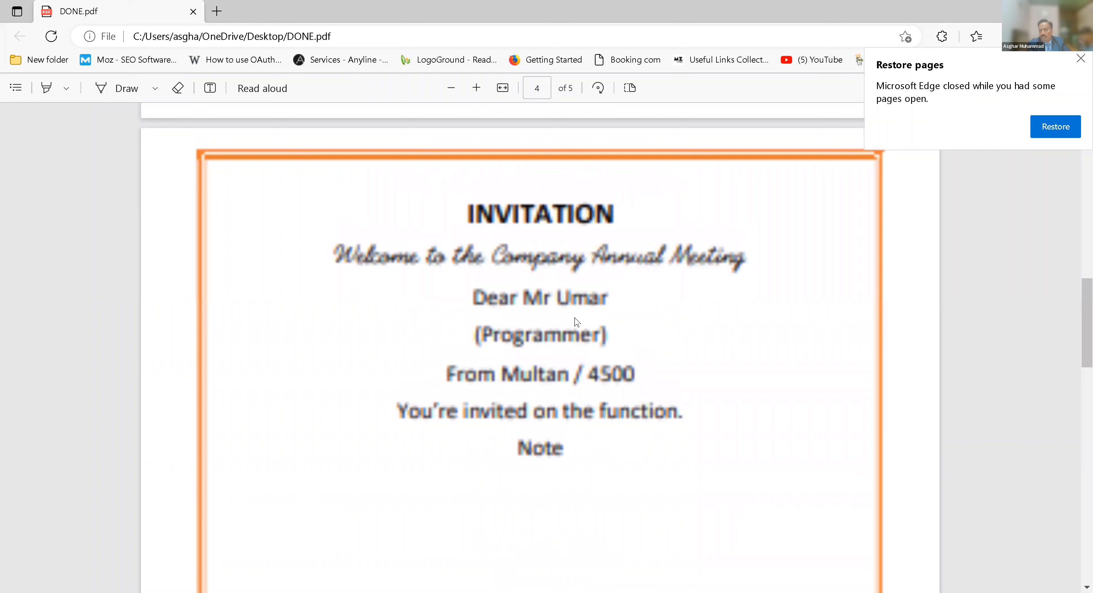
scroll(576, 323, up, 20)
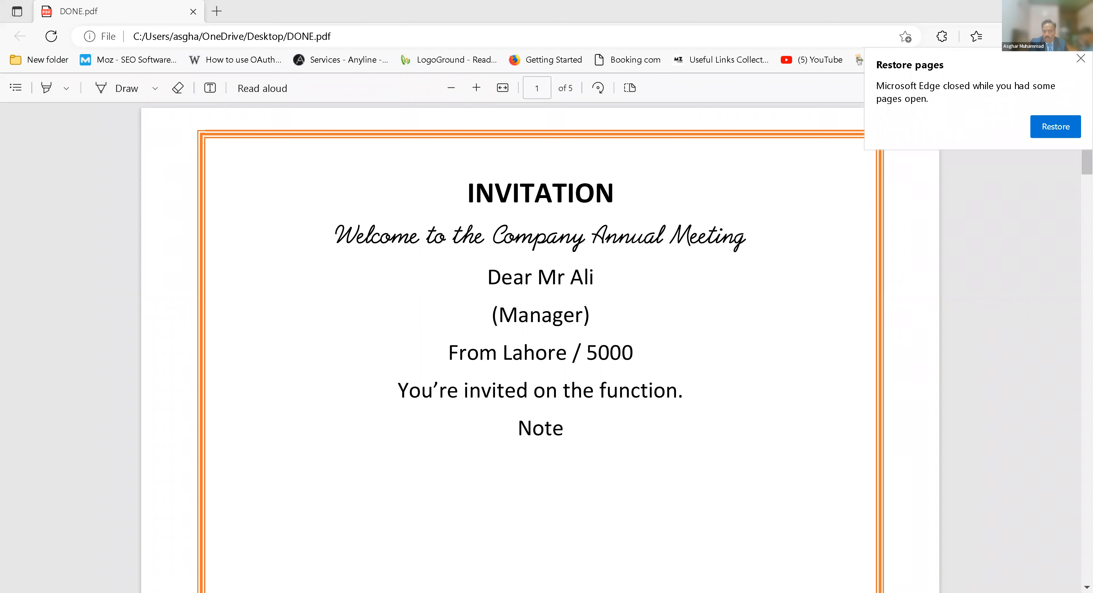
key(alt+Tab)
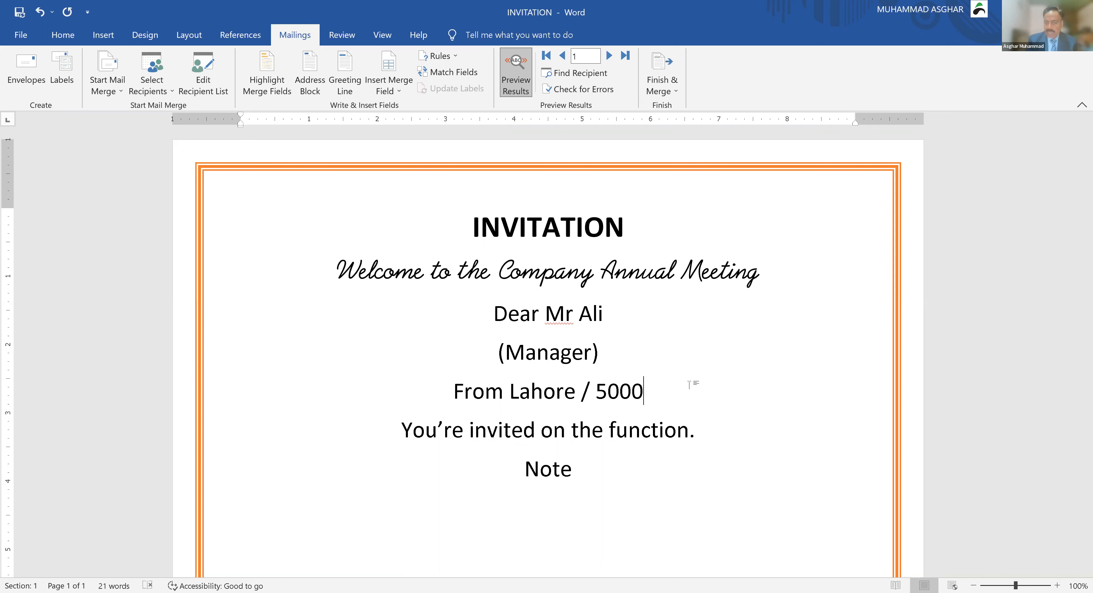
- Add a colon and a space after "Note" and step through the recipient records to record 5
click(606, 474)
text(:)
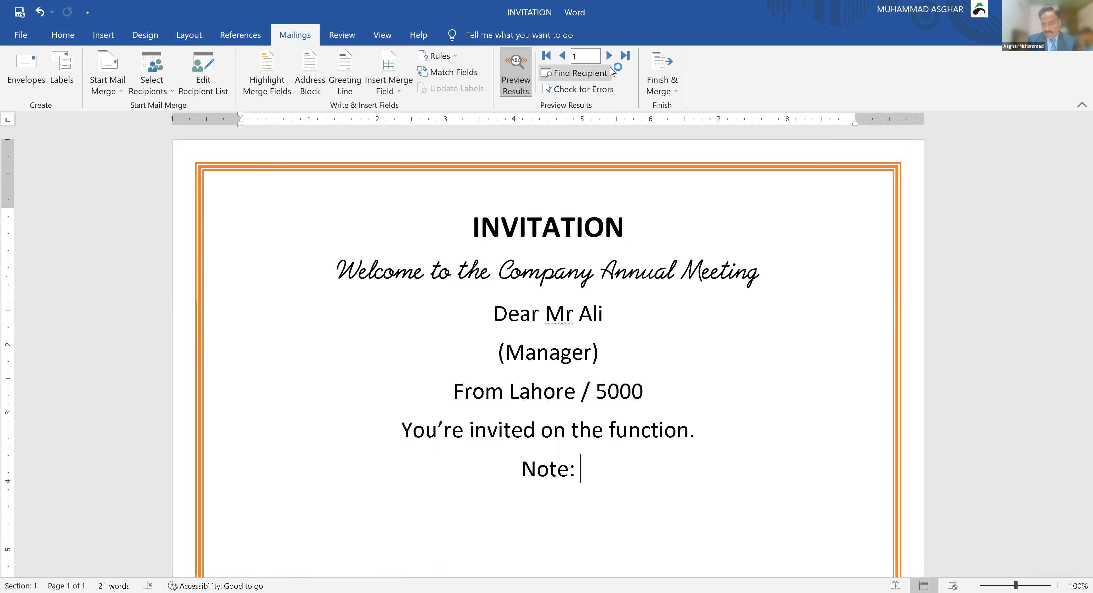
click(609, 56)
click(609, 56)
click(609, 55)
click(610, 55)
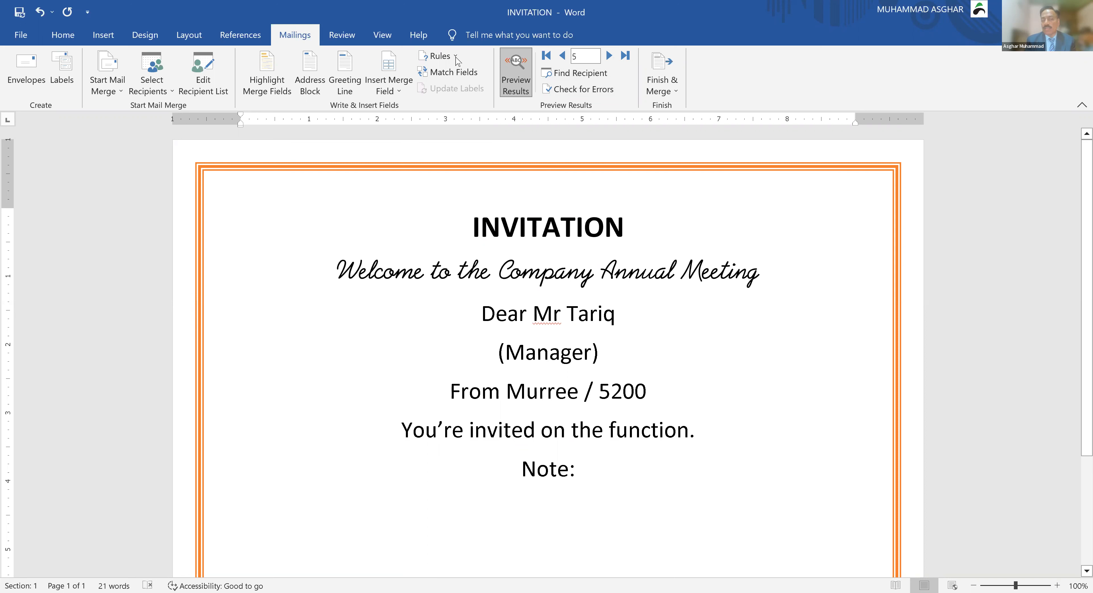
- Start an If...Then...Else rule after "Note:" with the condition that the Job field is equal to "Clerk"
click(455, 57)
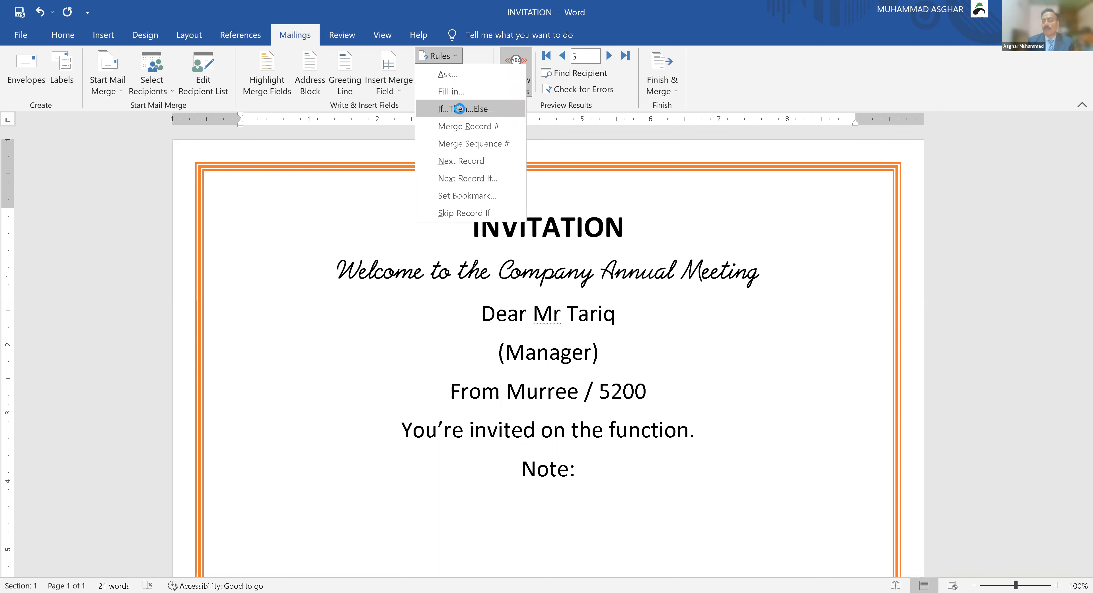
click(460, 110)
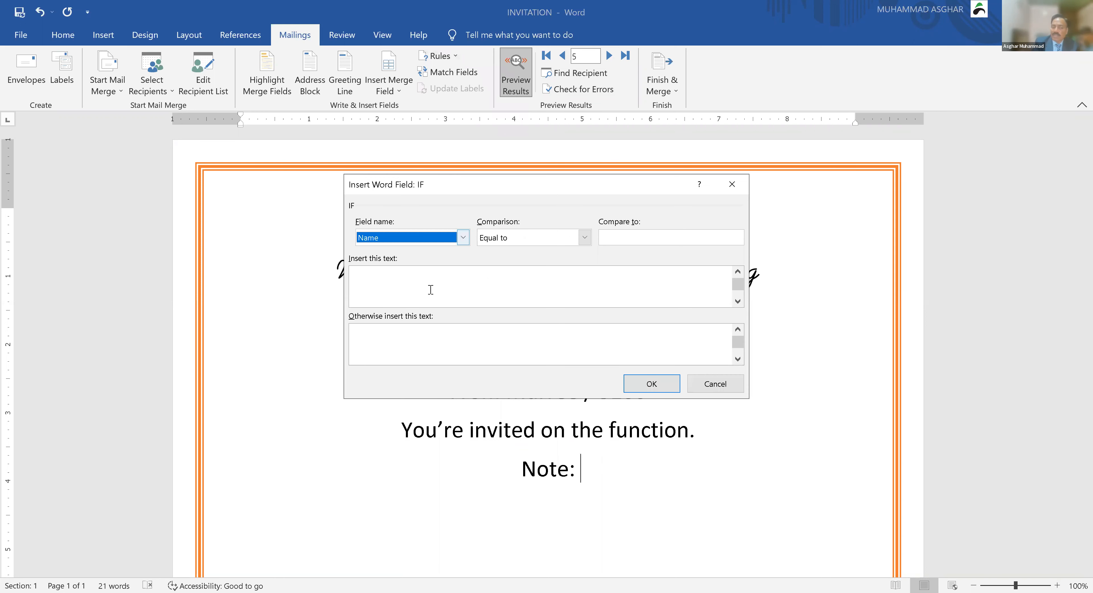
click(443, 238)
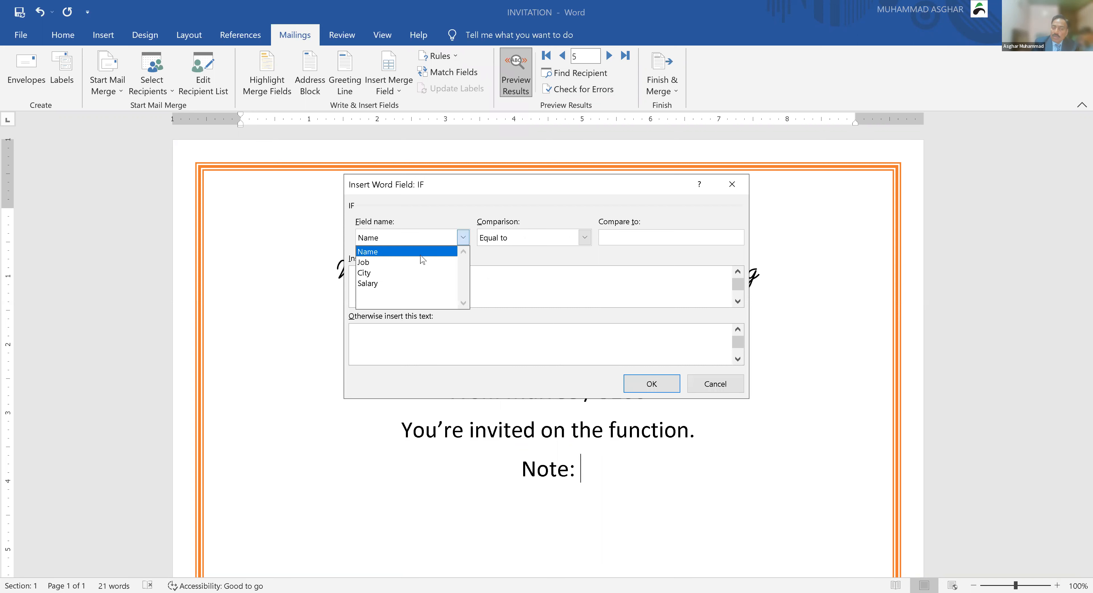
click(417, 262)
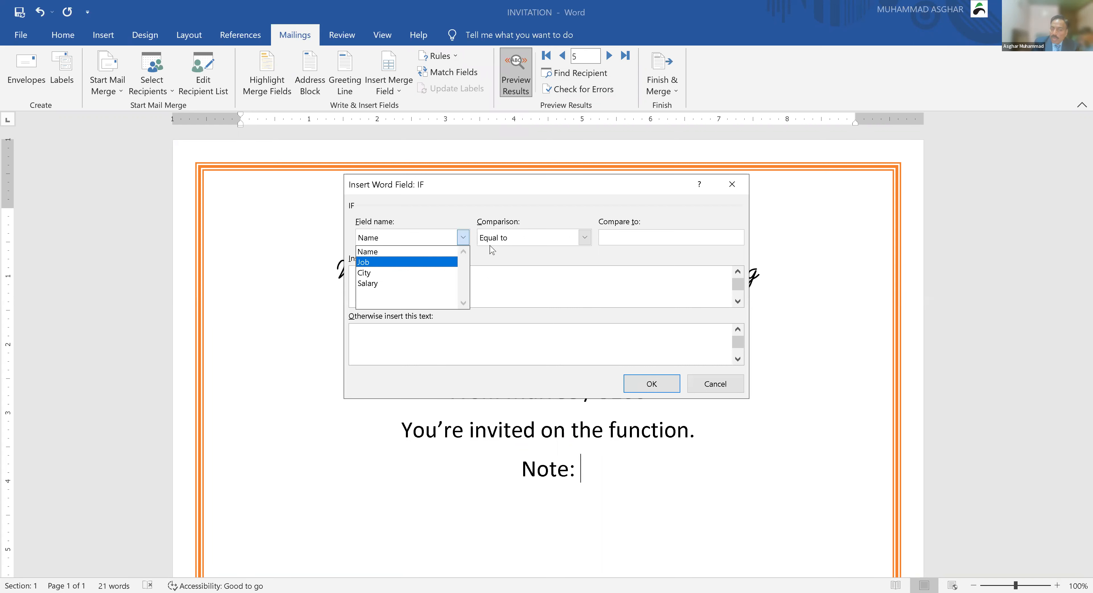
click(628, 235)
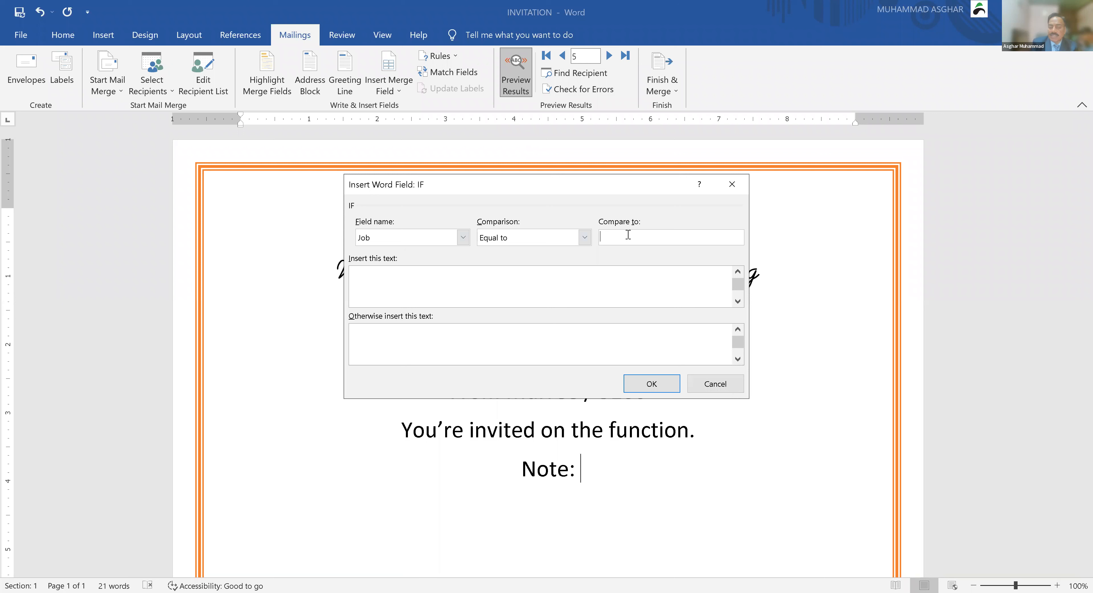
text(Clerk)
- Make the rule insert "Reach Before 5.PM" when true and otherwise "You're Invited with your FAMILY", and insert it
click(613, 288)
text(You)
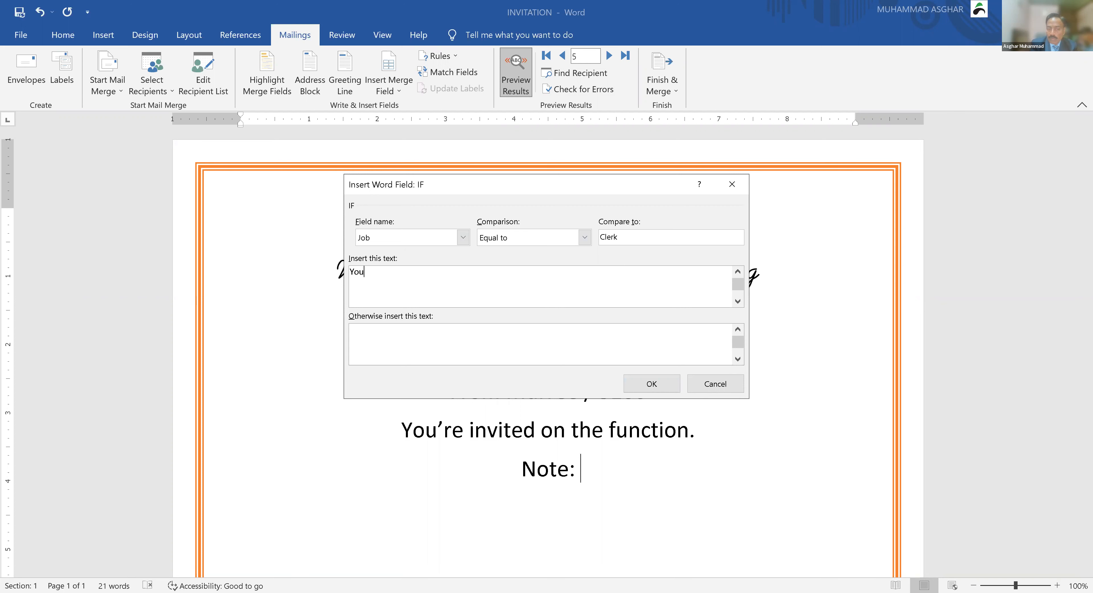
key(BackSpace)
key(BackSpace)
key(BackSpace)
text(Reach Before 5.PM)
click(522, 347)
text(You're Invited with your )
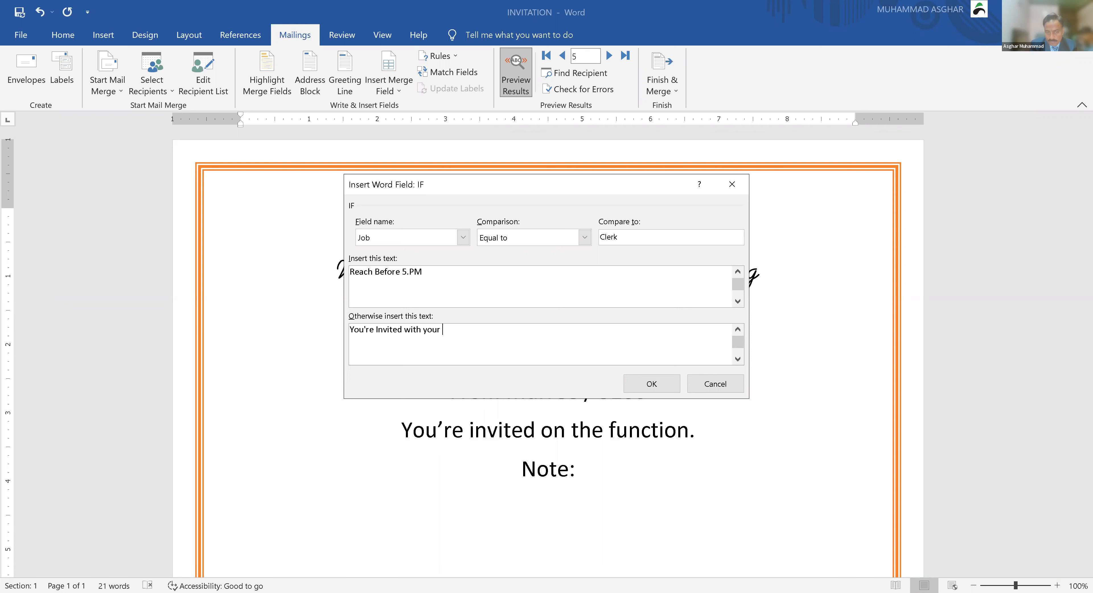
text(FAMILY)
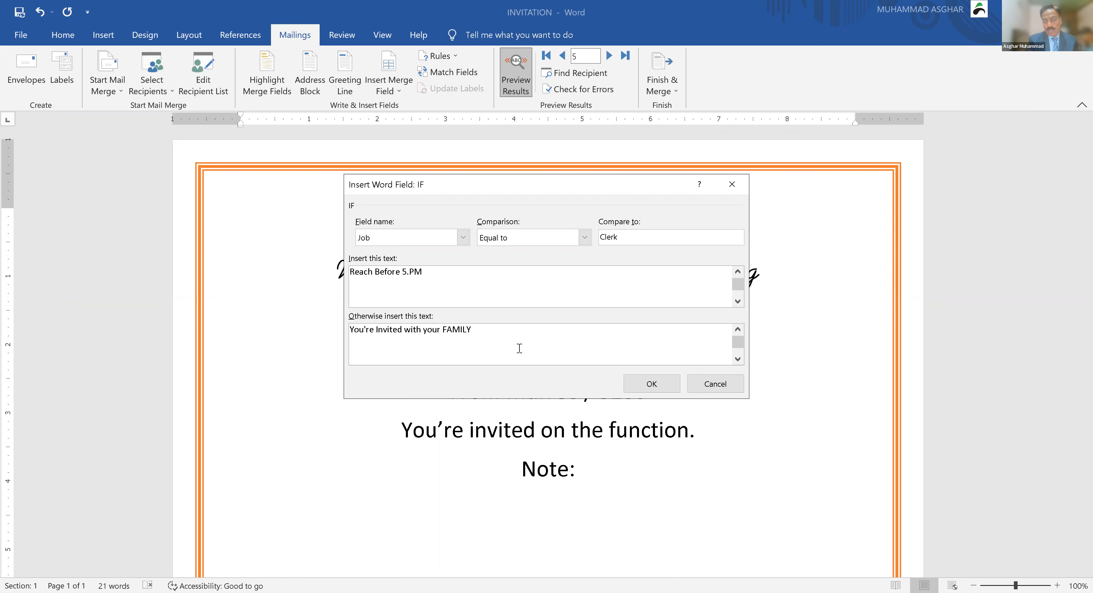
click(652, 385)
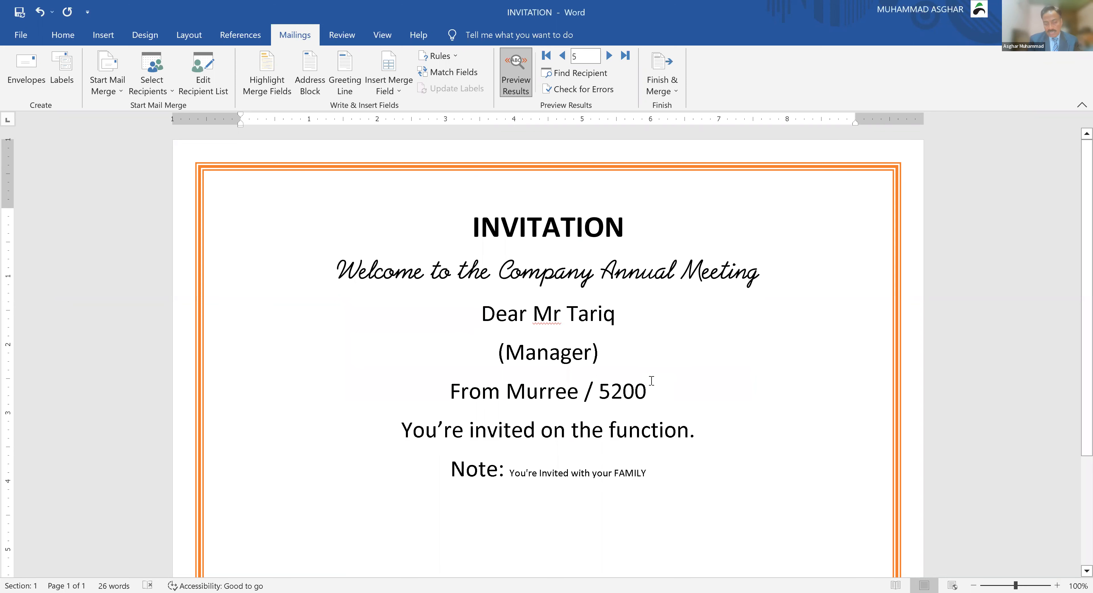
- Select the conditional text together with the colon after "Note" and enlarge its font by several sizes
key(ctrl+shift+Left)
key(ctrl+shift+Left)
key(ctrl+shift+Left)
key(ctrl+shift+Left)
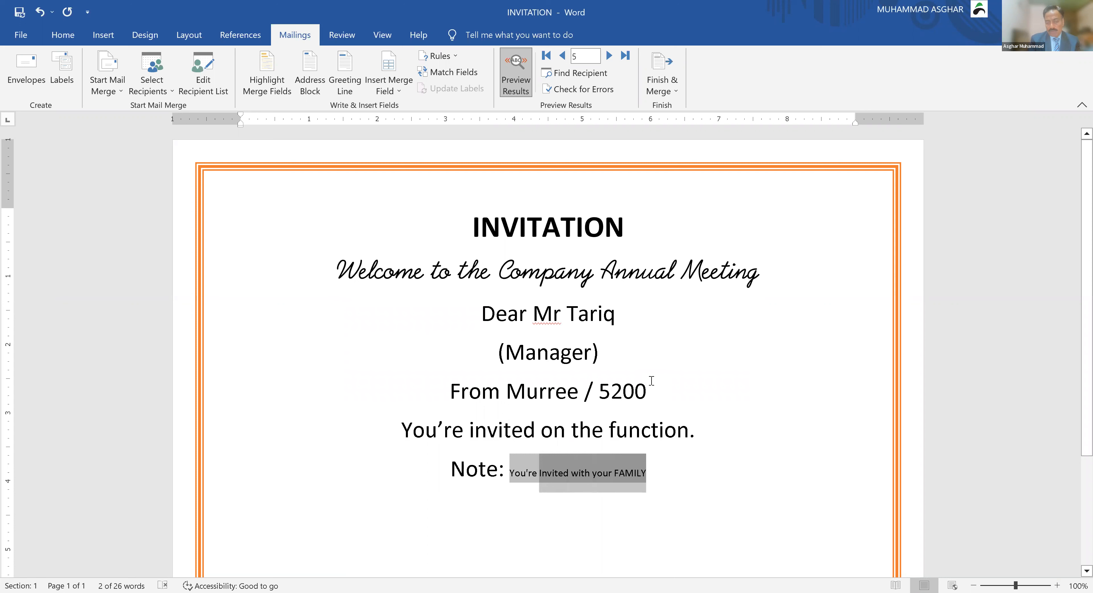
key(ctrl+shift+Left)
key(ctrl+shift+Left)
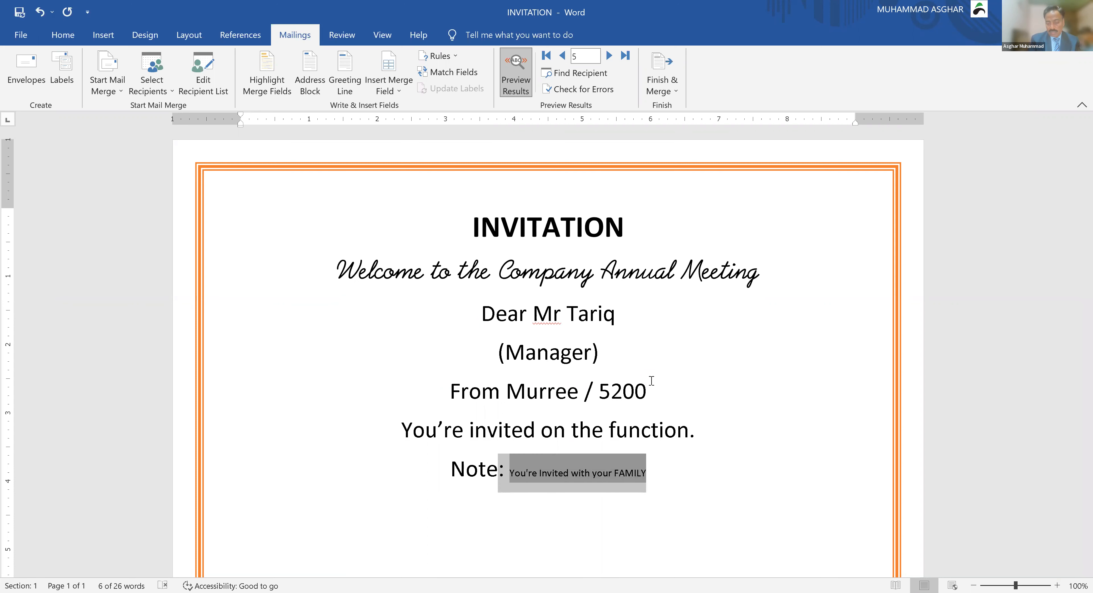
key(ctrl+shift+period)
key(ctrl+shift+period)
key(ctrl+shift+period)
key(ctrl+shift+period)
key(ctrl+shift+period)
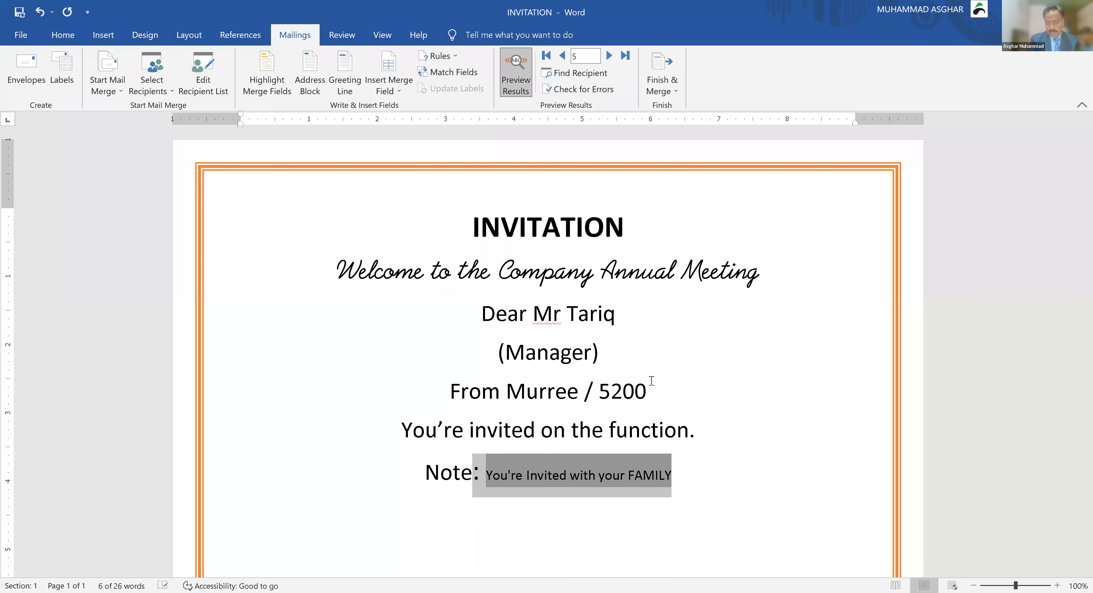
key(ctrl+shift+period)
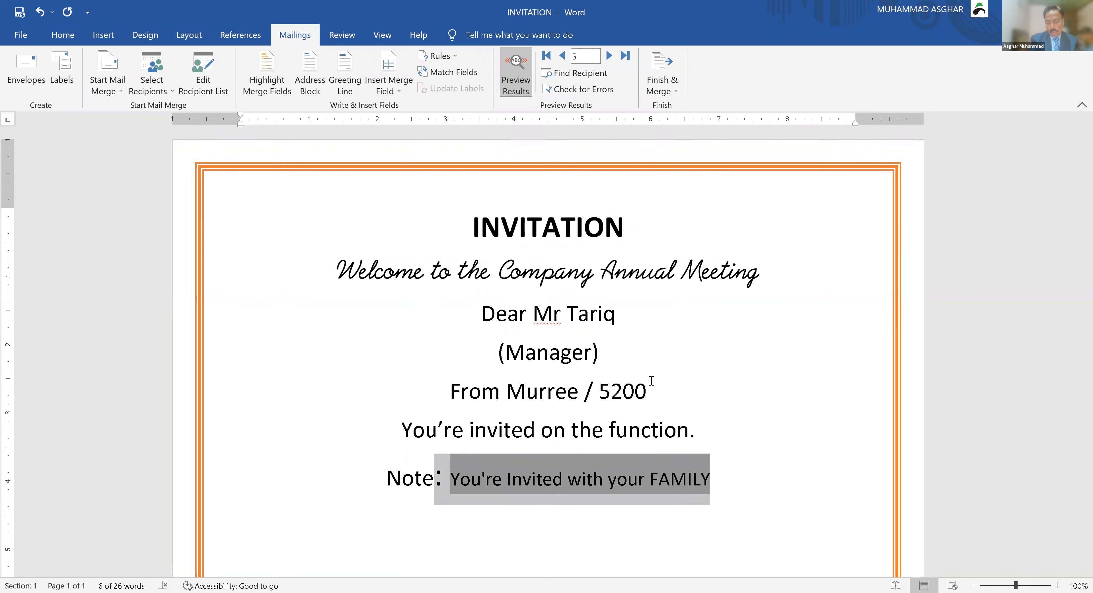
- Make the selected conditional note text and its colon italic and red
key(ctrl+i)
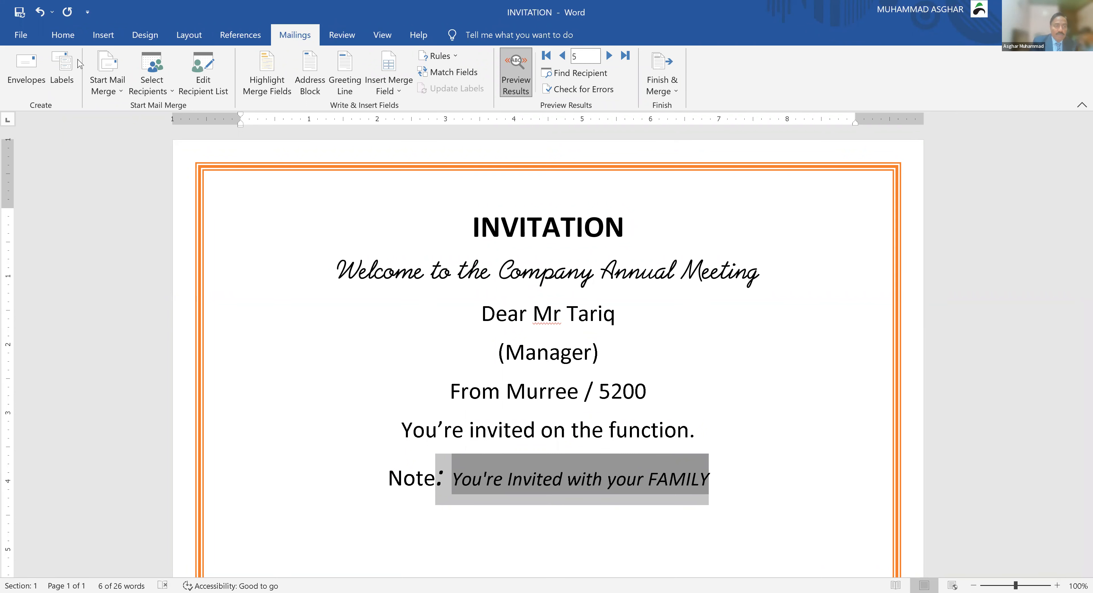
click(64, 35)
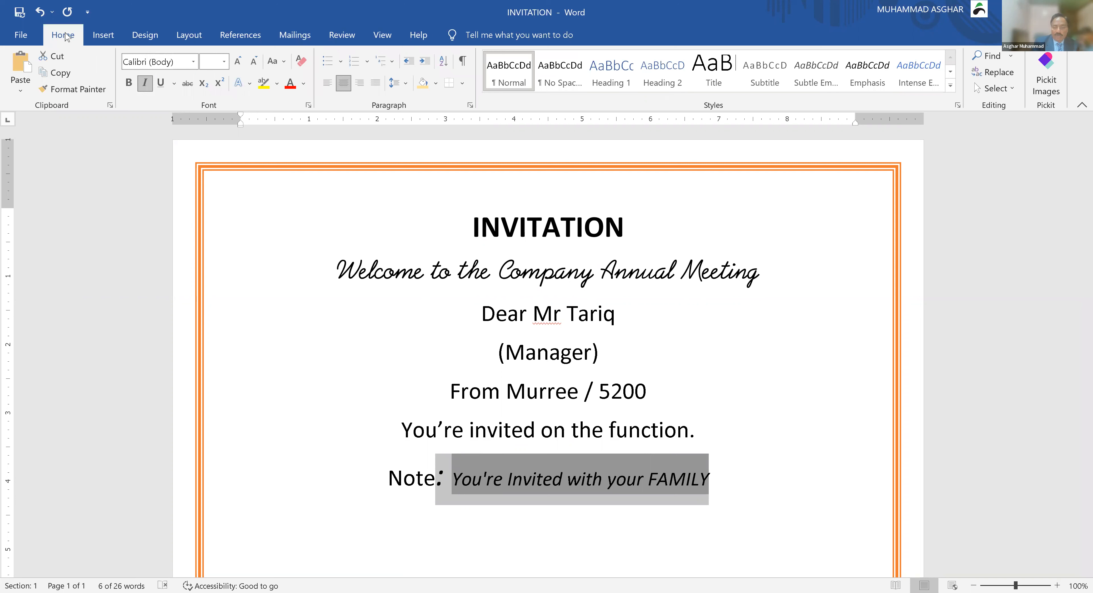
click(291, 87)
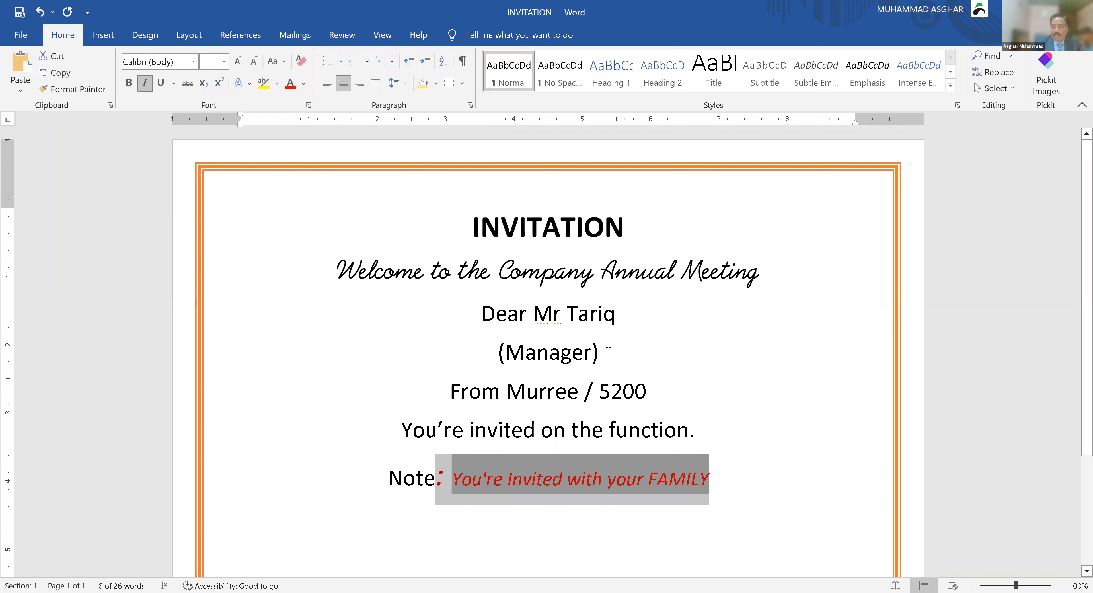
click(823, 365)
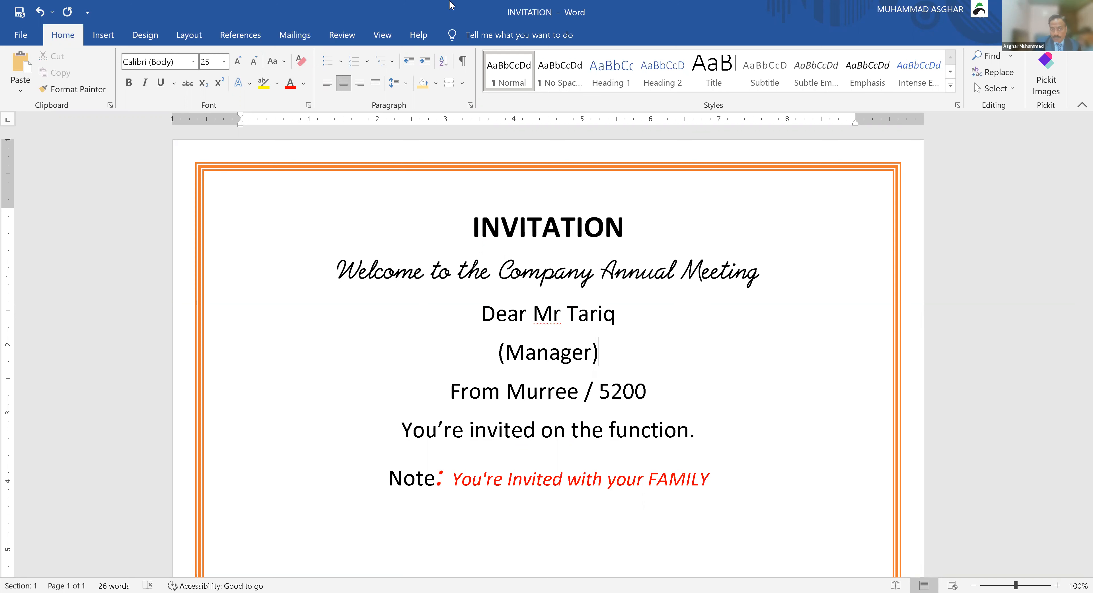
- Preview the merged invitations from the first record to record 5 and back to record 4, checking each note
click(295, 35)
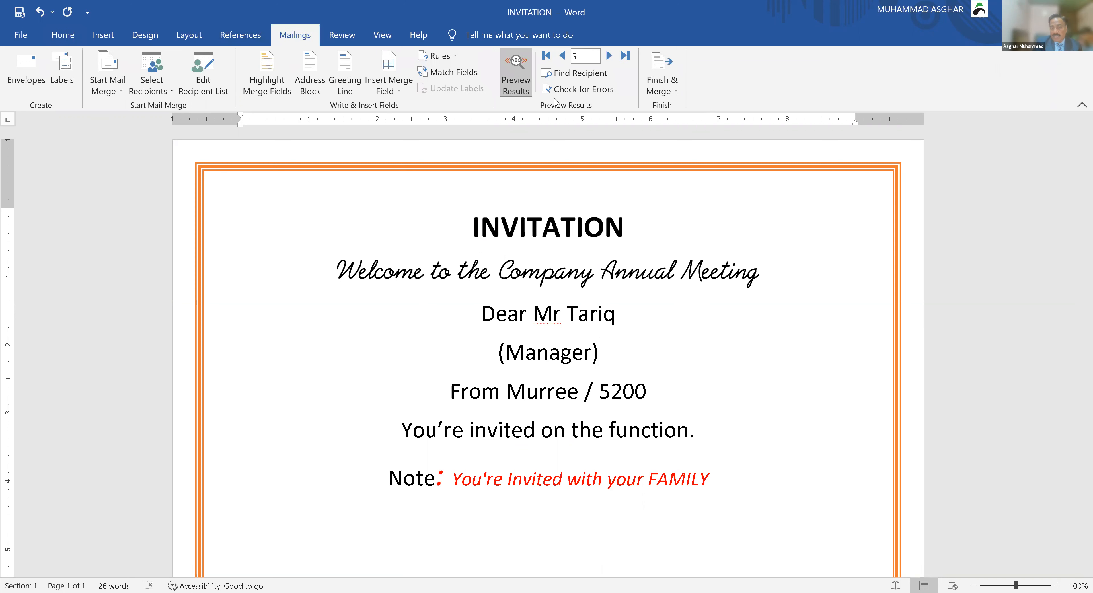
click(547, 56)
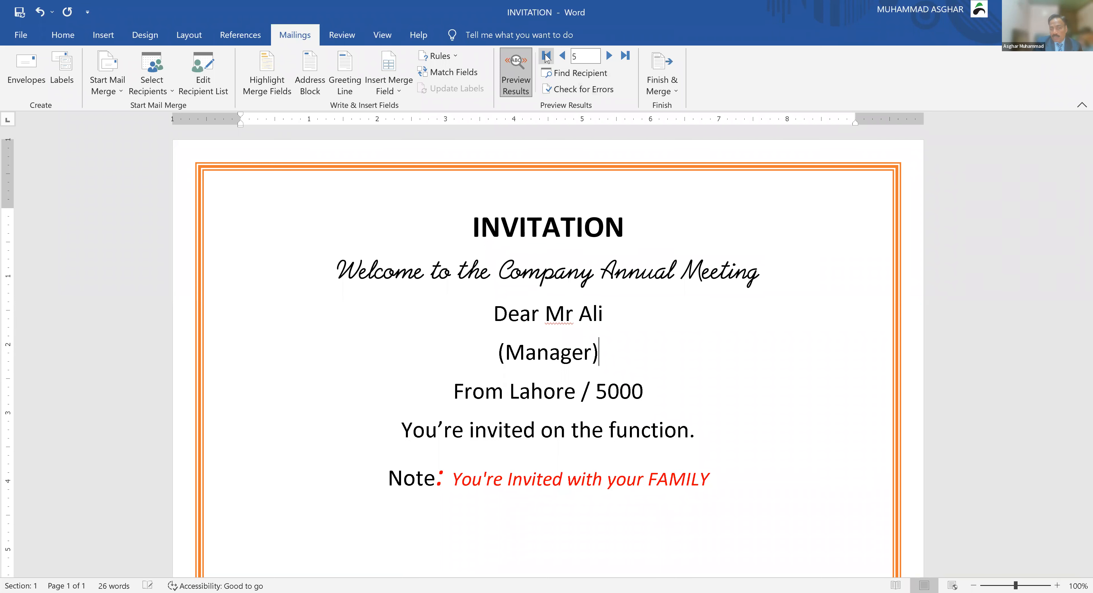
click(609, 55)
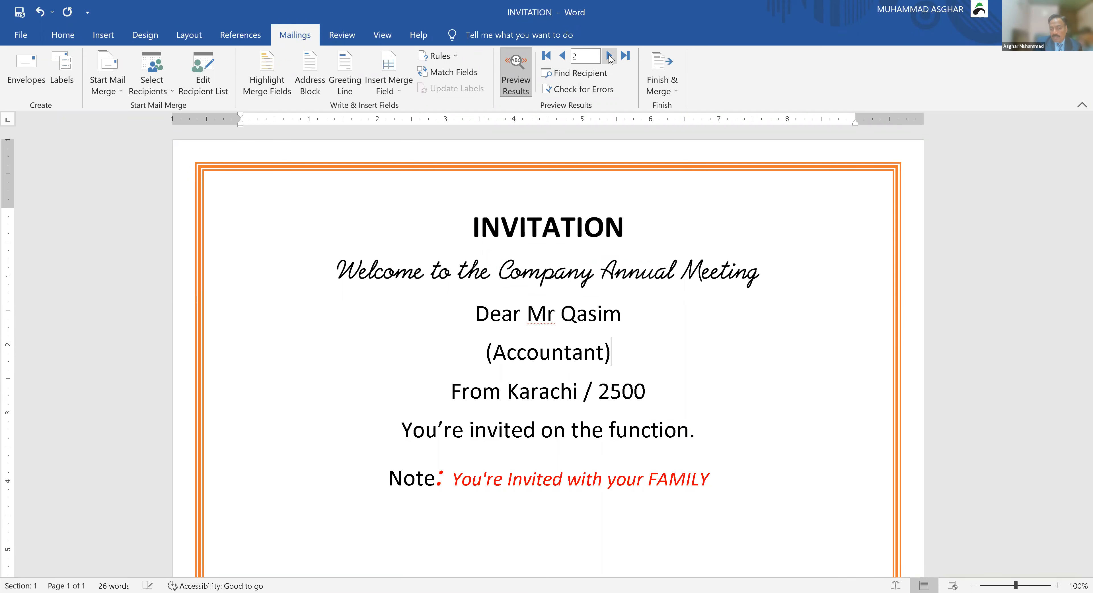
click(609, 55)
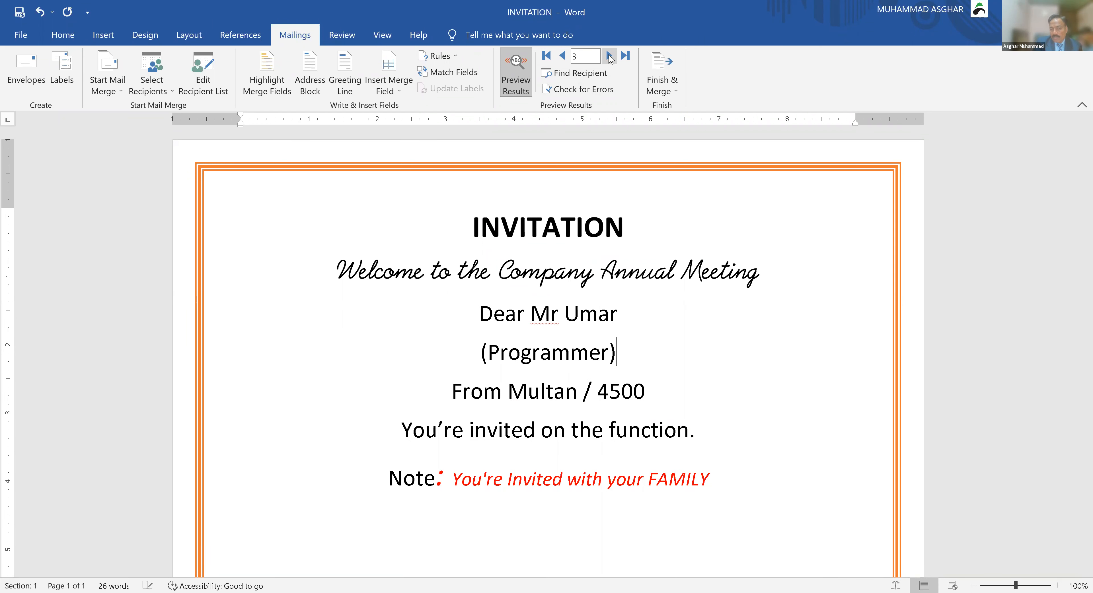
click(609, 55)
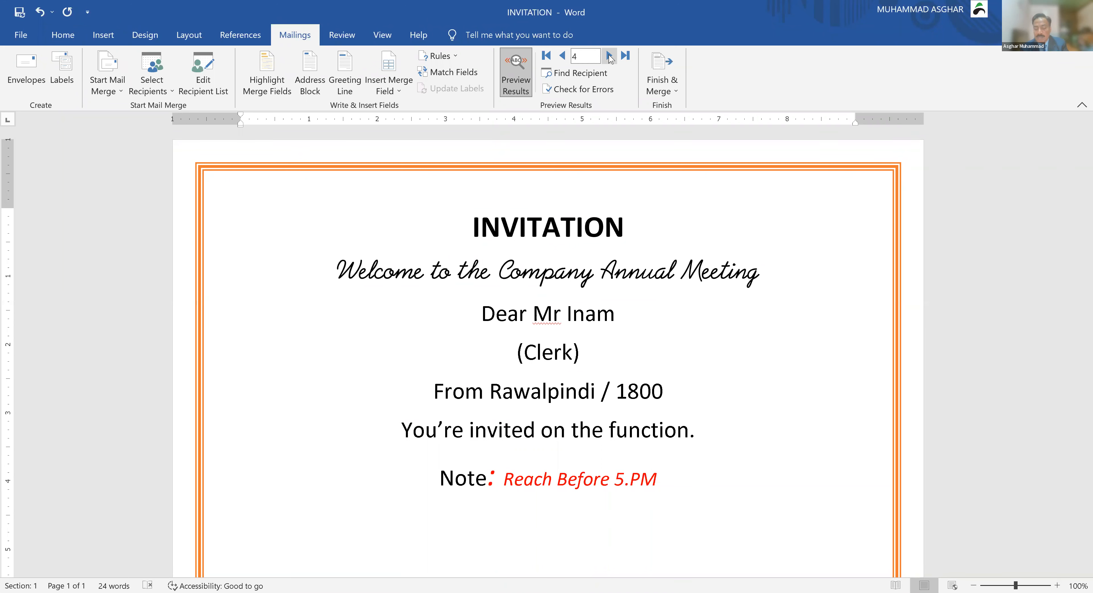
click(609, 55)
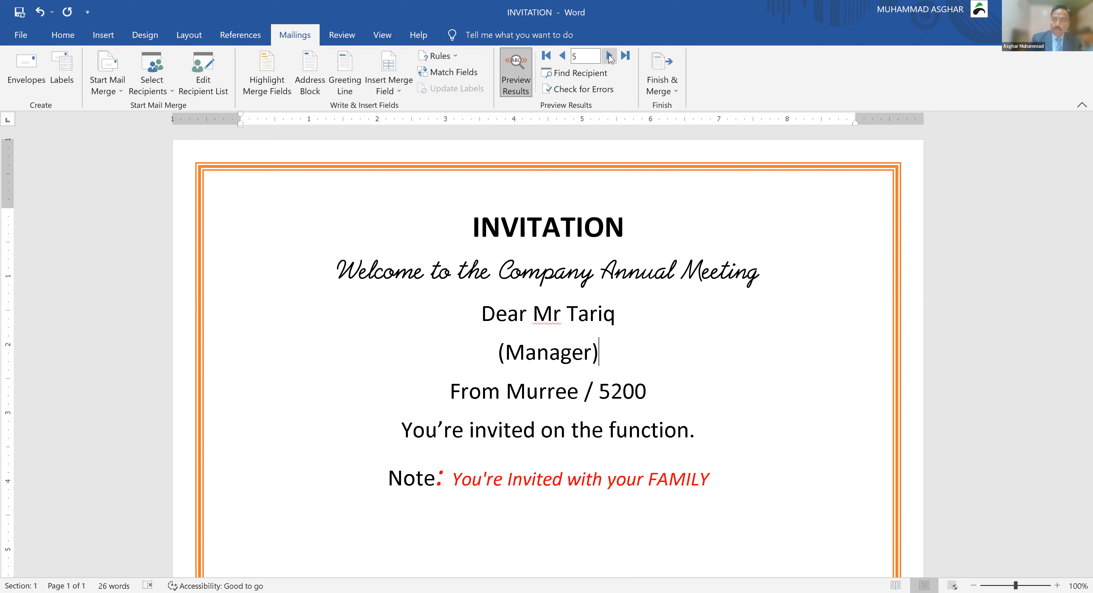
click(564, 57)
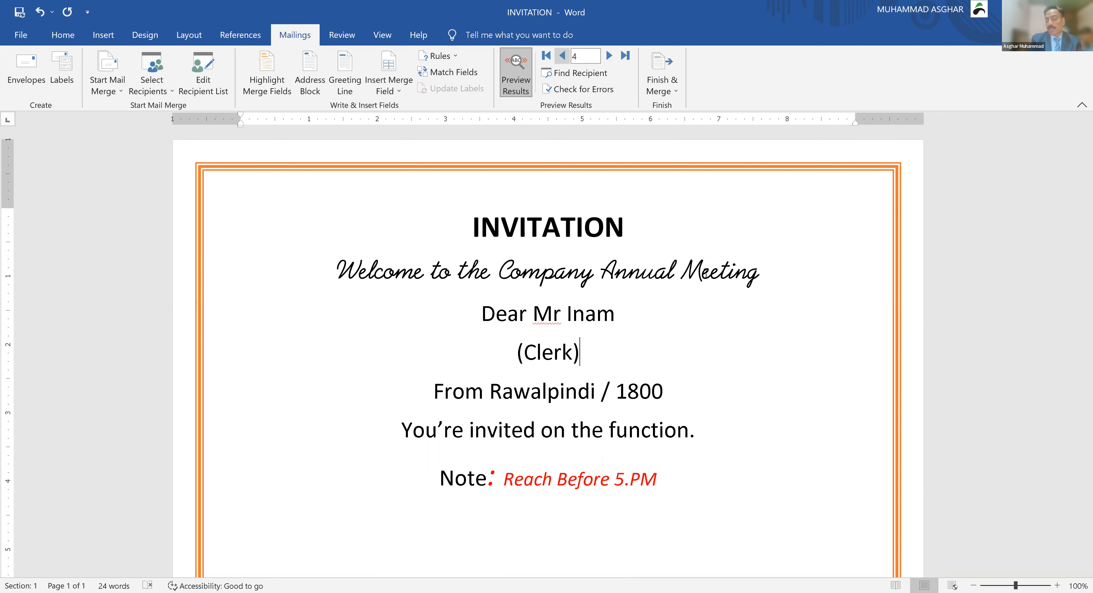
click(702, 271)
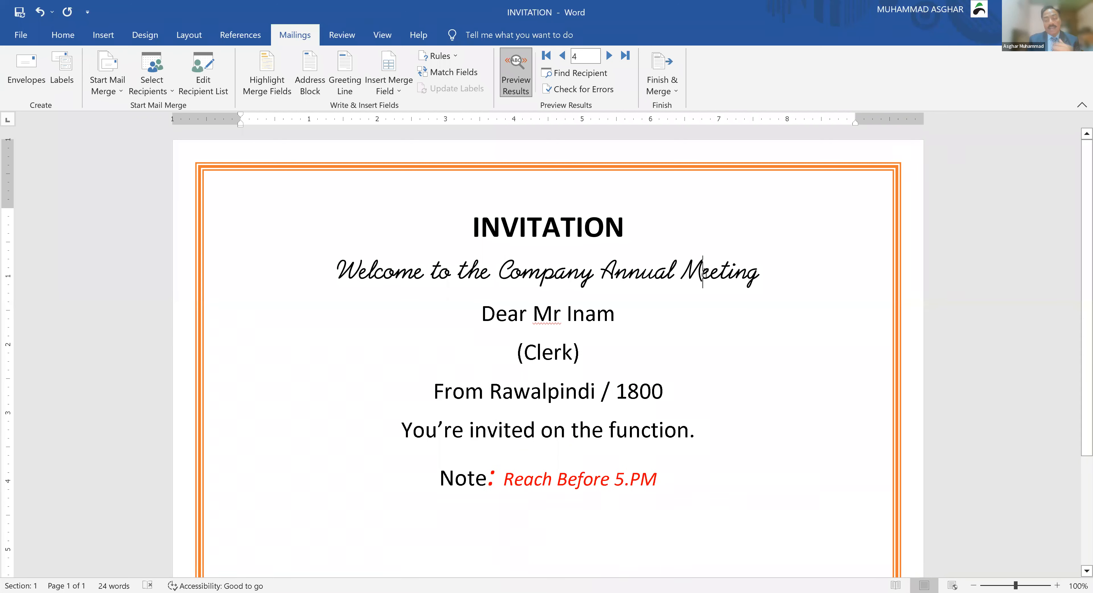
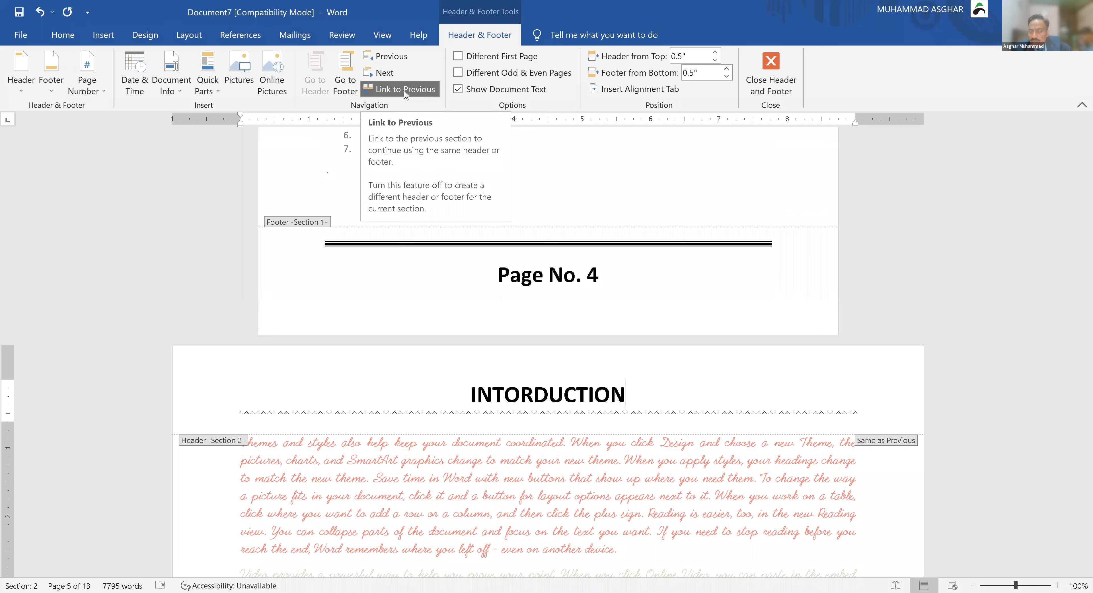
- Unlink the Section 2 header on page 5 from the previous section and replace its text with "PAKISTAN"
click(405, 90)
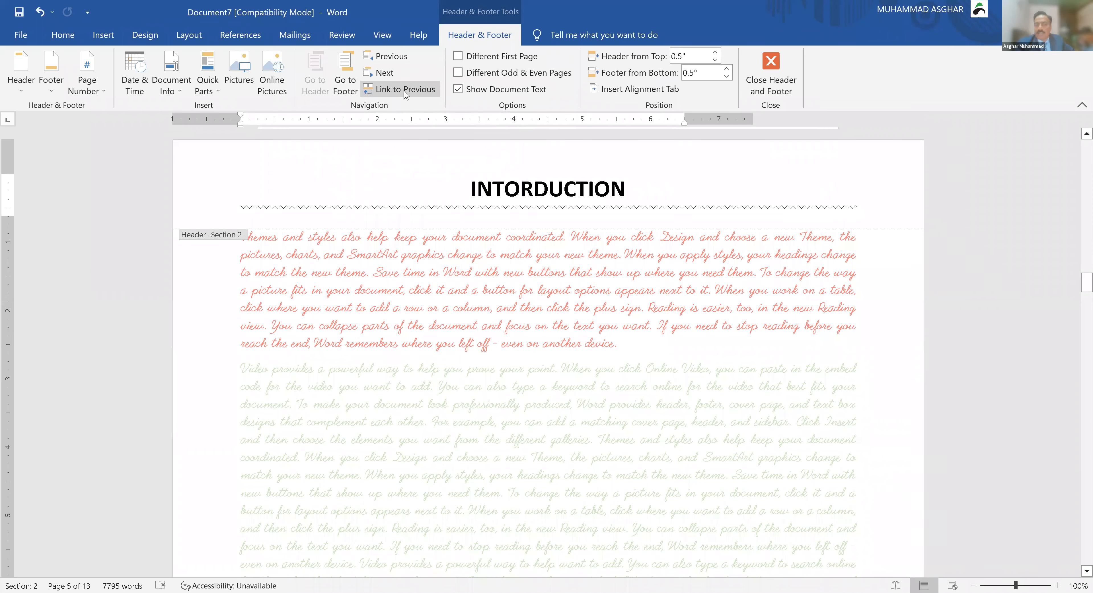
key(ctrl+a)
text(PAKISTAN)
scroll(640, 359, up, 5)
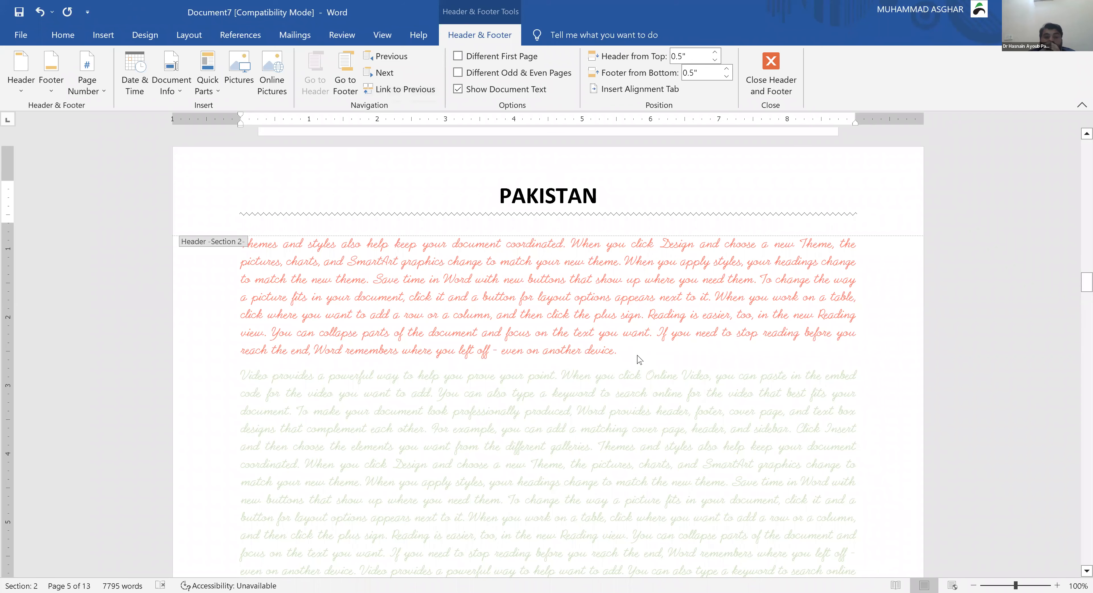
scroll(639, 359, up, 10)
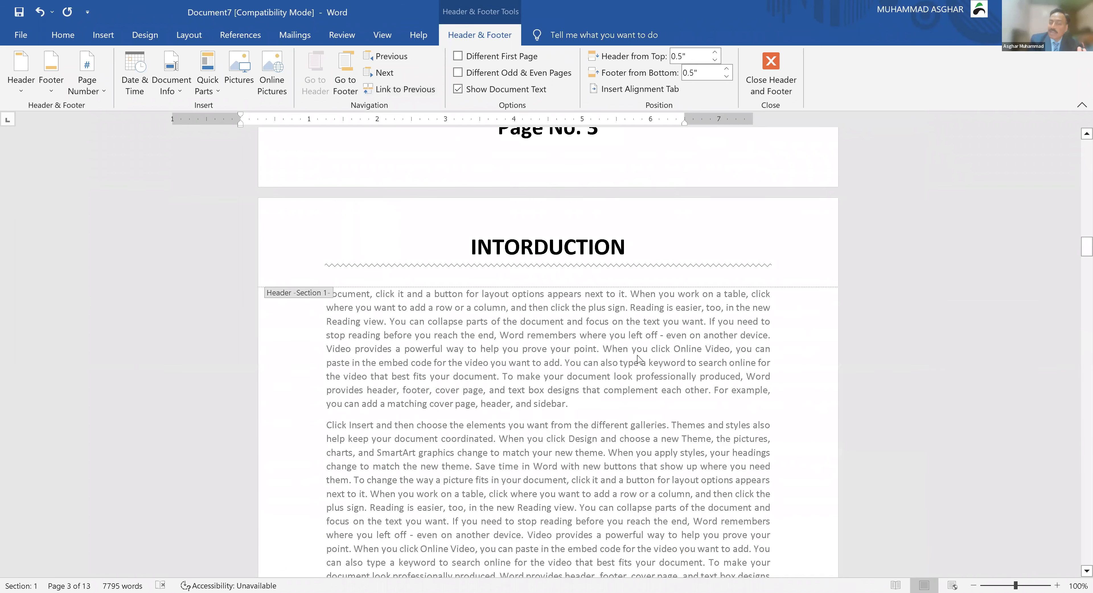
scroll(639, 360, down, 4)
scroll(639, 359, down, 15)
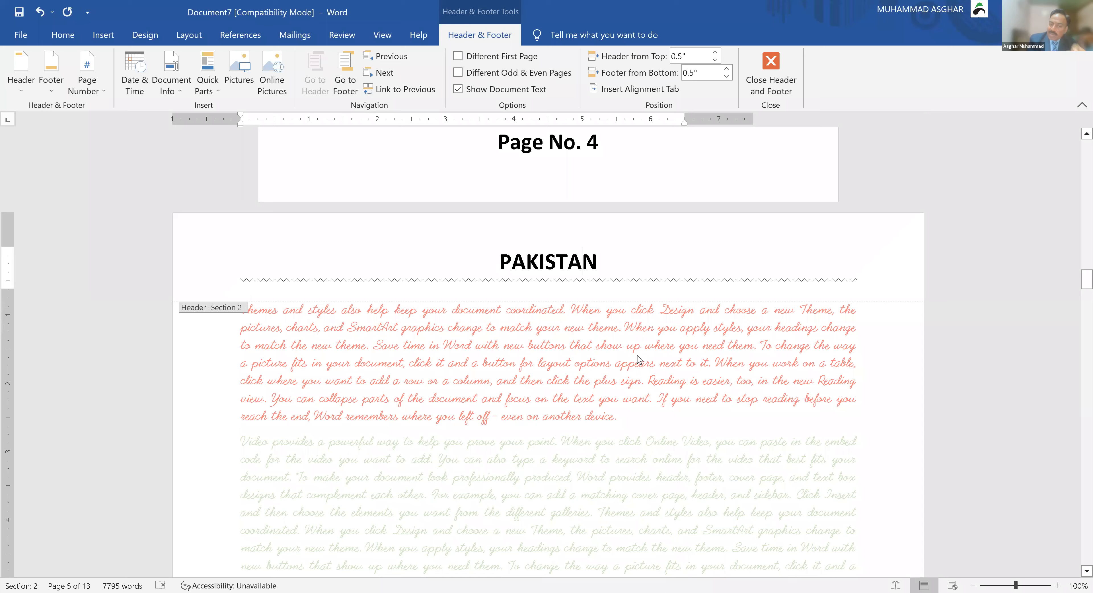
- Unlink the Section 3 header on page 6 from the previous section and replace its text with "INTRODUCTION"
scroll(639, 359, down, 7)
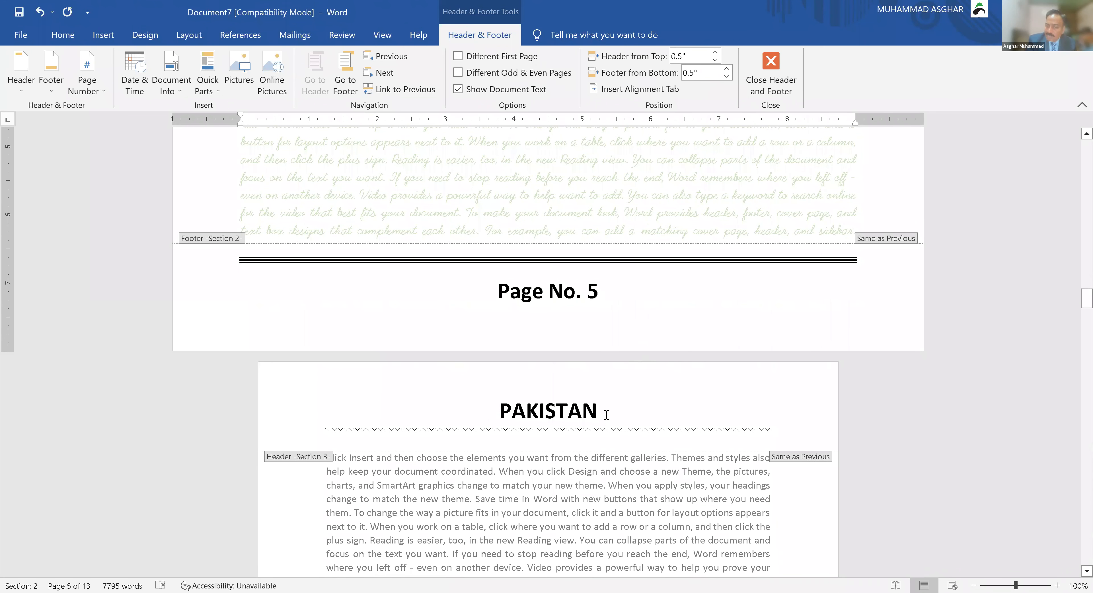
double_click(606, 415)
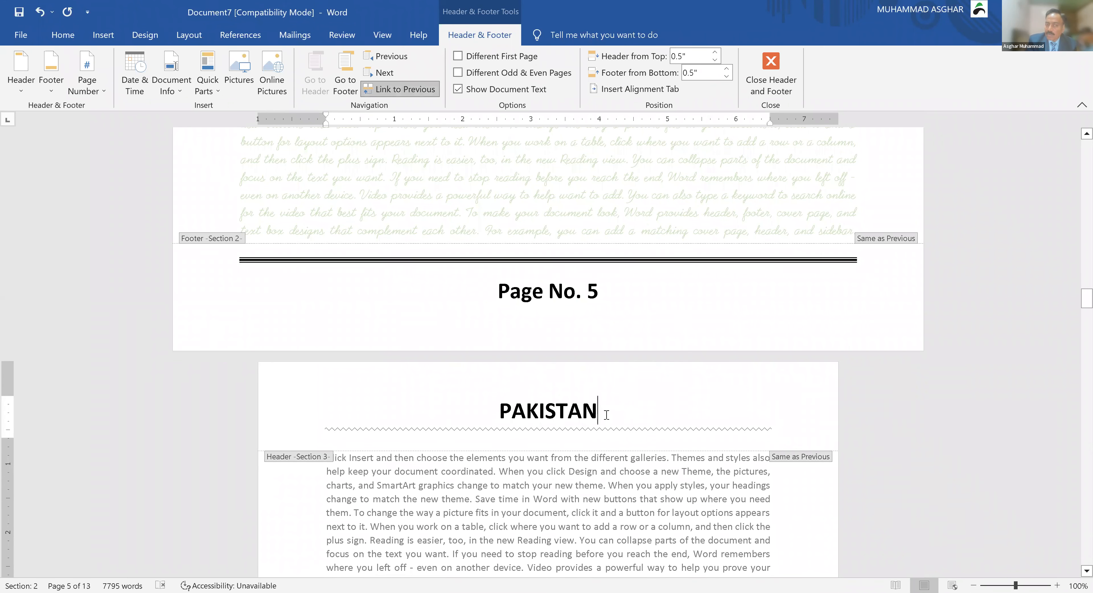
click(415, 89)
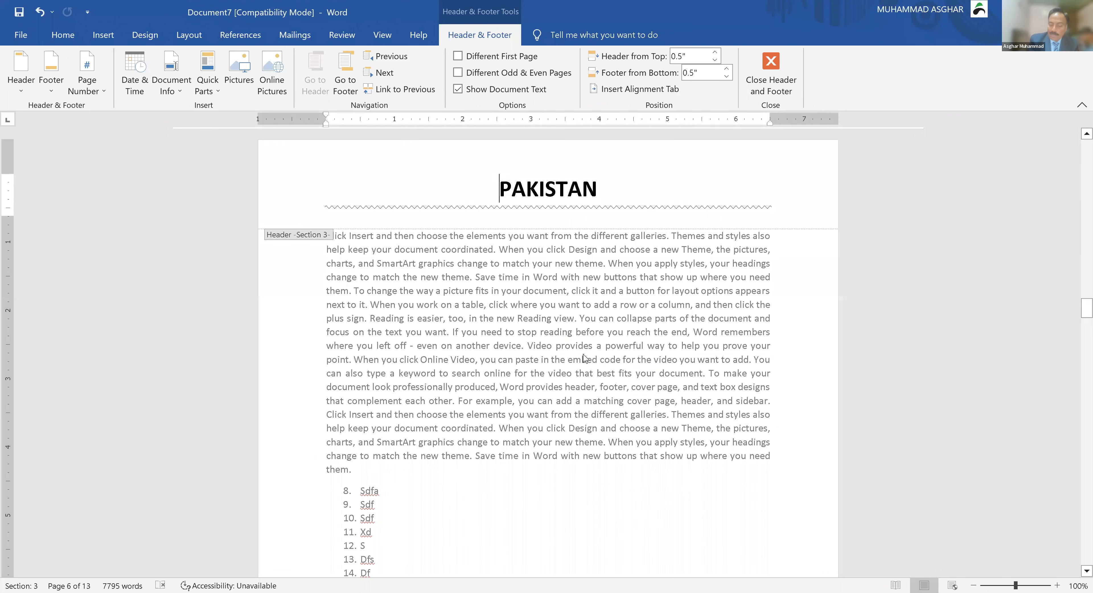
key(ctrl+a)
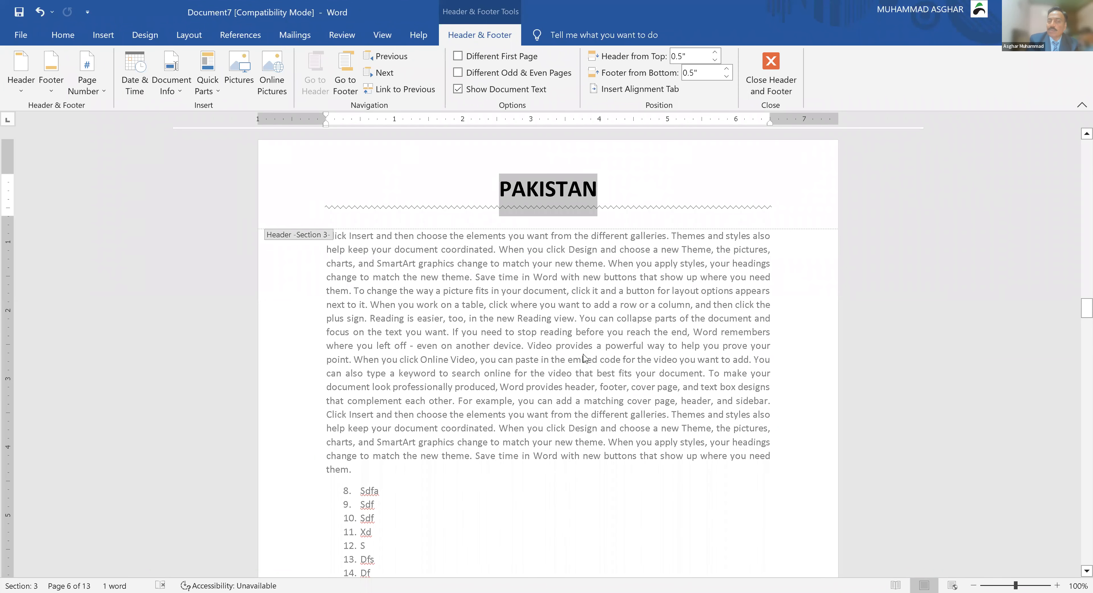
text(INT)
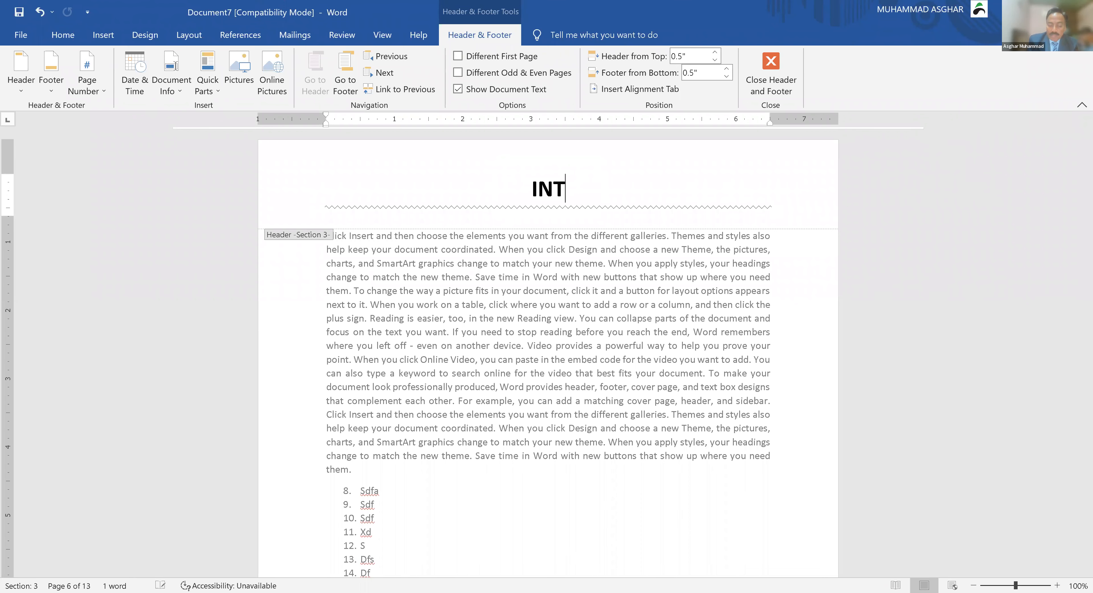
text(RODUCTION)
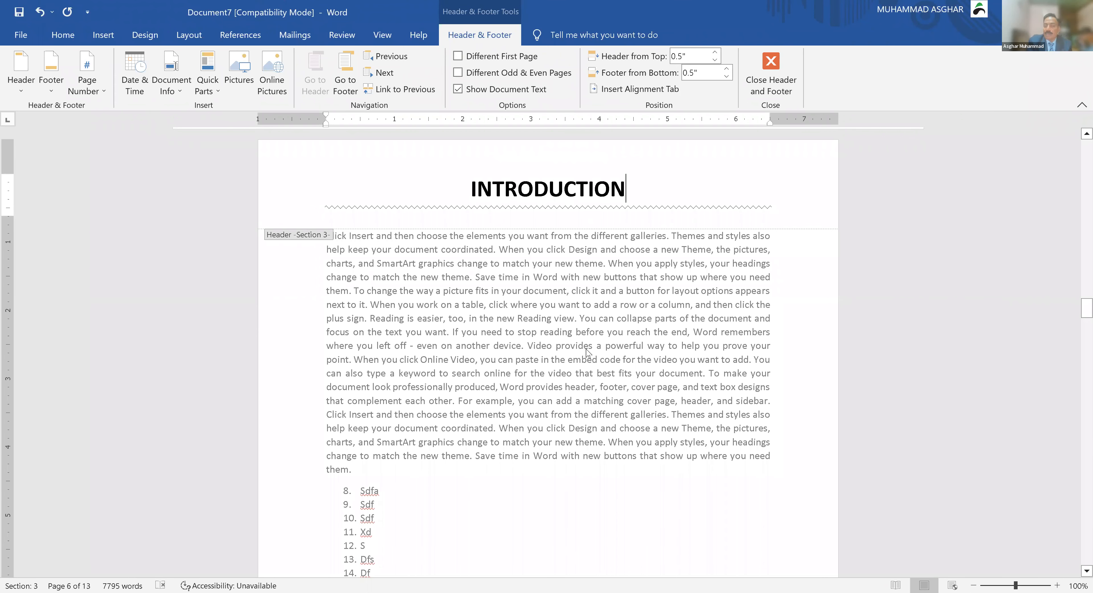
scroll(587, 352, up, 5)
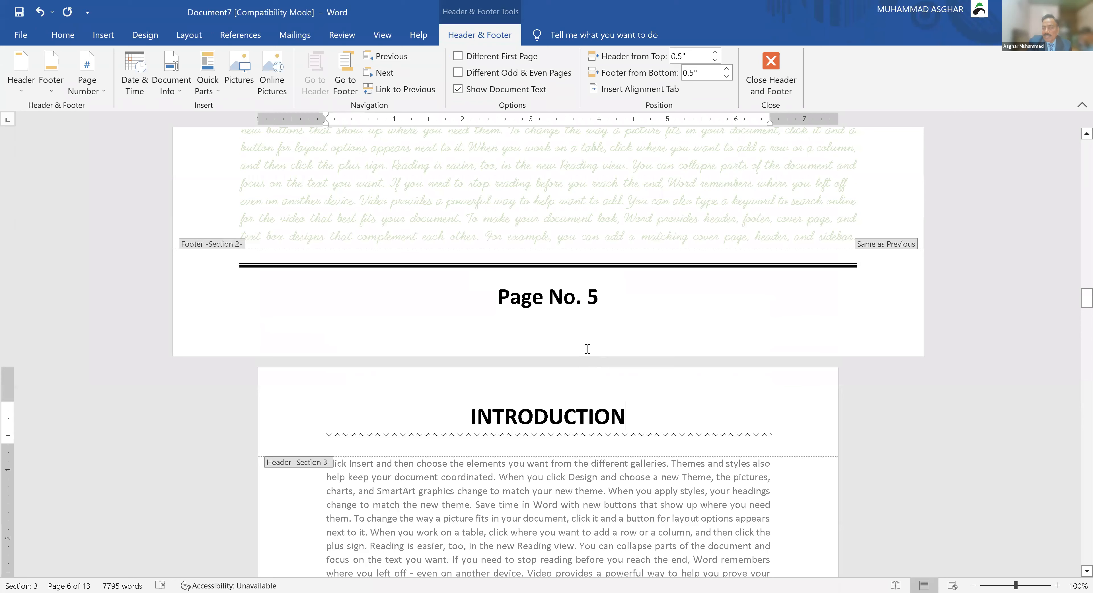
scroll(588, 352, up, 5)
scroll(588, 353, up, 20)
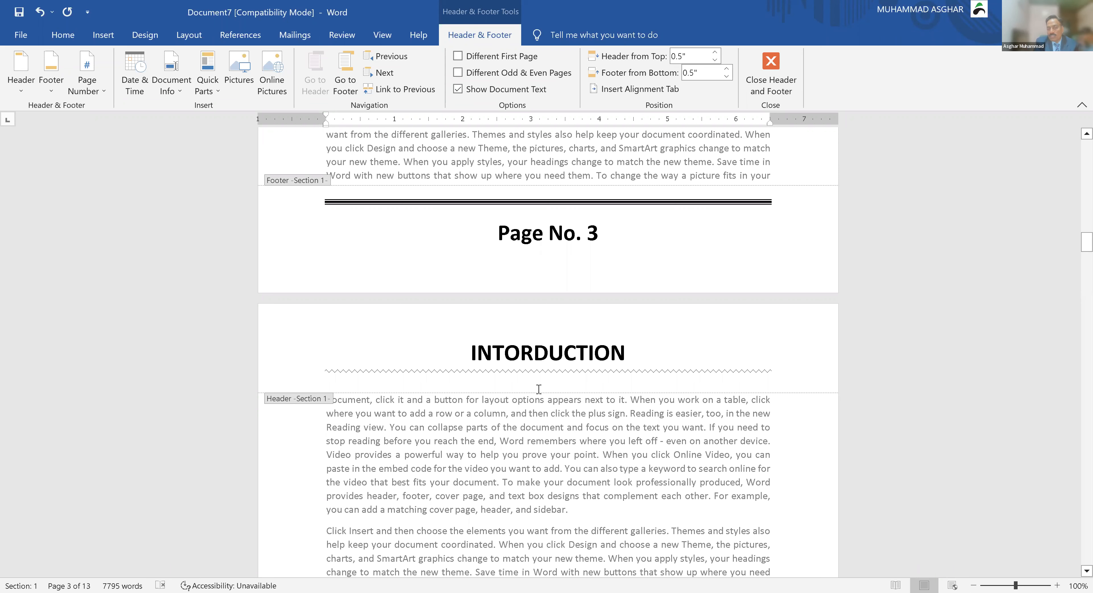
scroll(539, 389, down, 10)
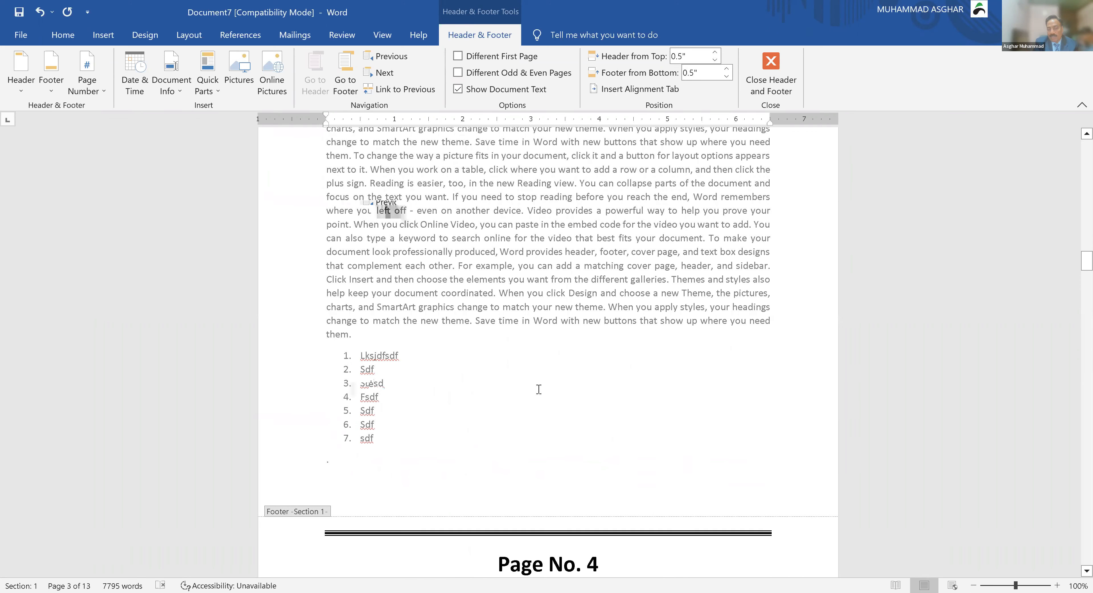
scroll(539, 389, down, 20)
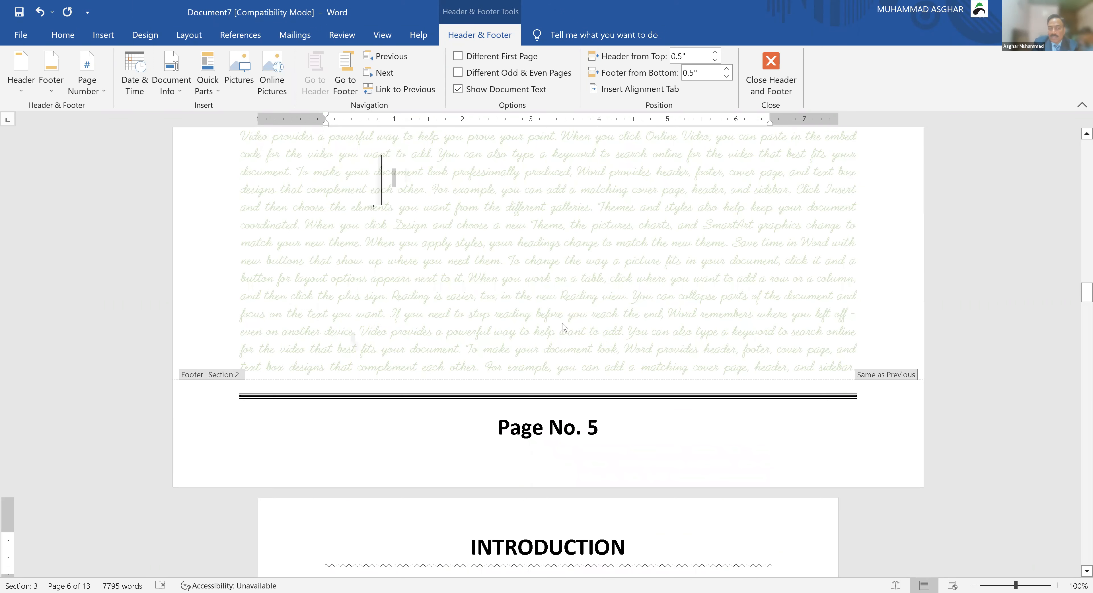
- Leave header editing and examine the section headers across all pages in the print preview
double_click(589, 289)
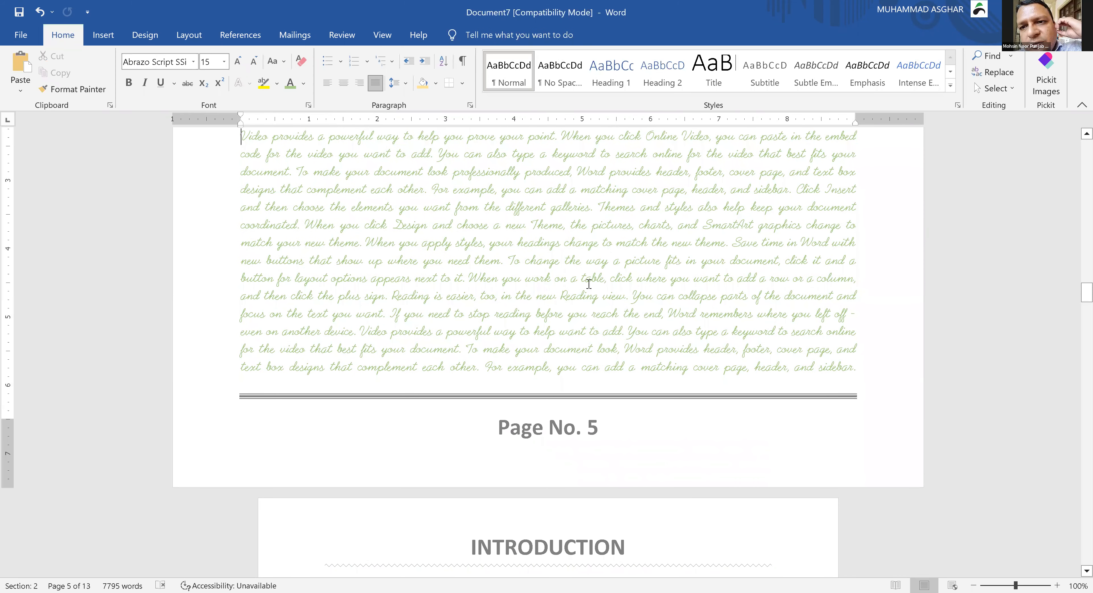
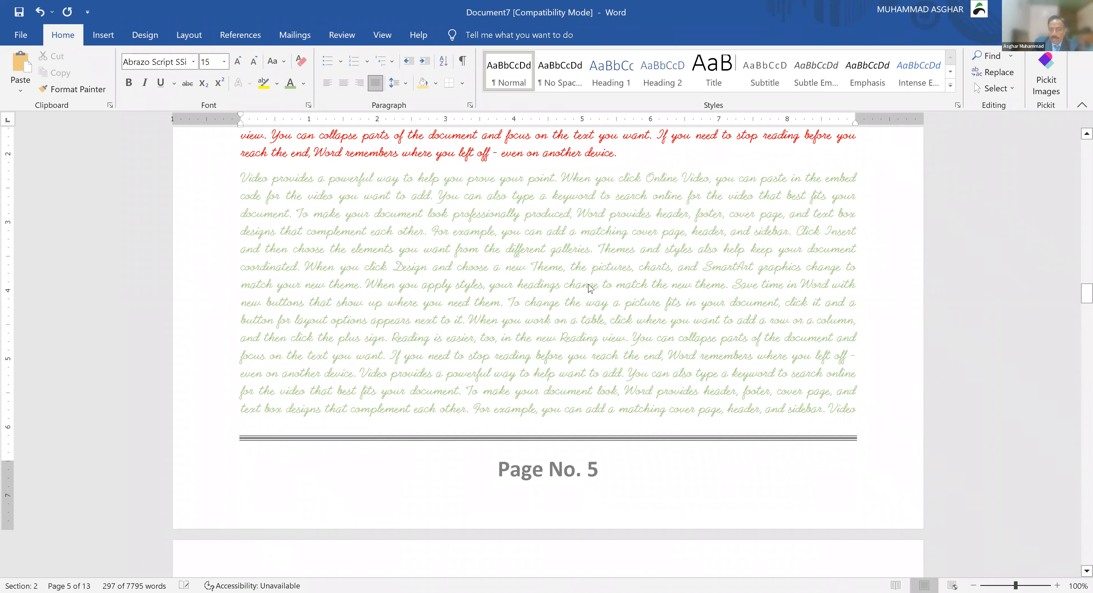
key(ctrl+p)
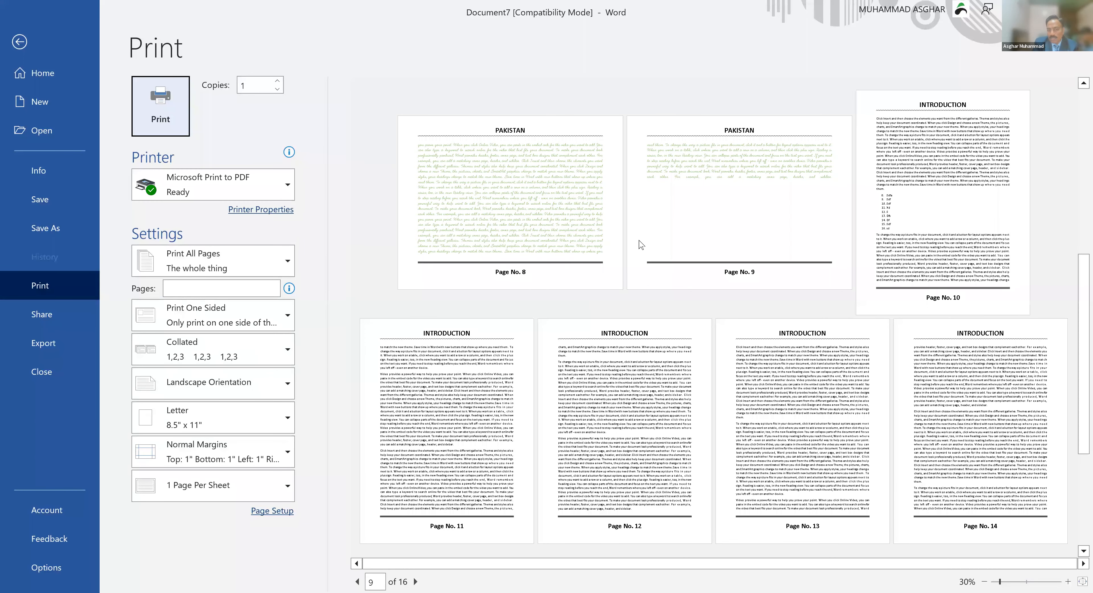
scroll(641, 246, up, 5)
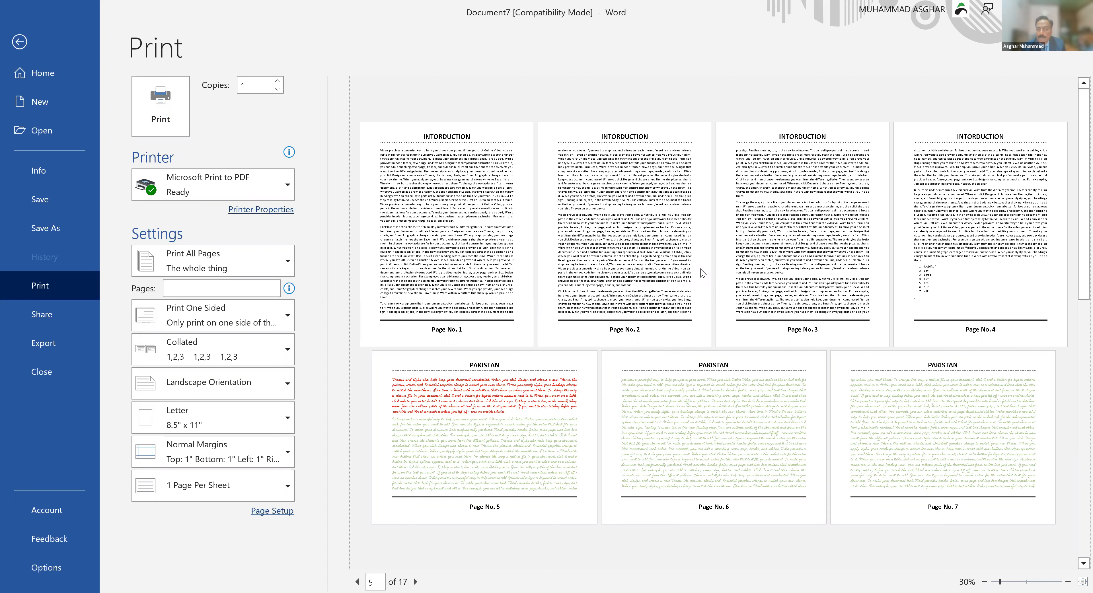
- Open the Section 3 header on page 13 for editing and enable different odd and even pages plus a different first page
click(19, 41)
scroll(491, 262, down, 20)
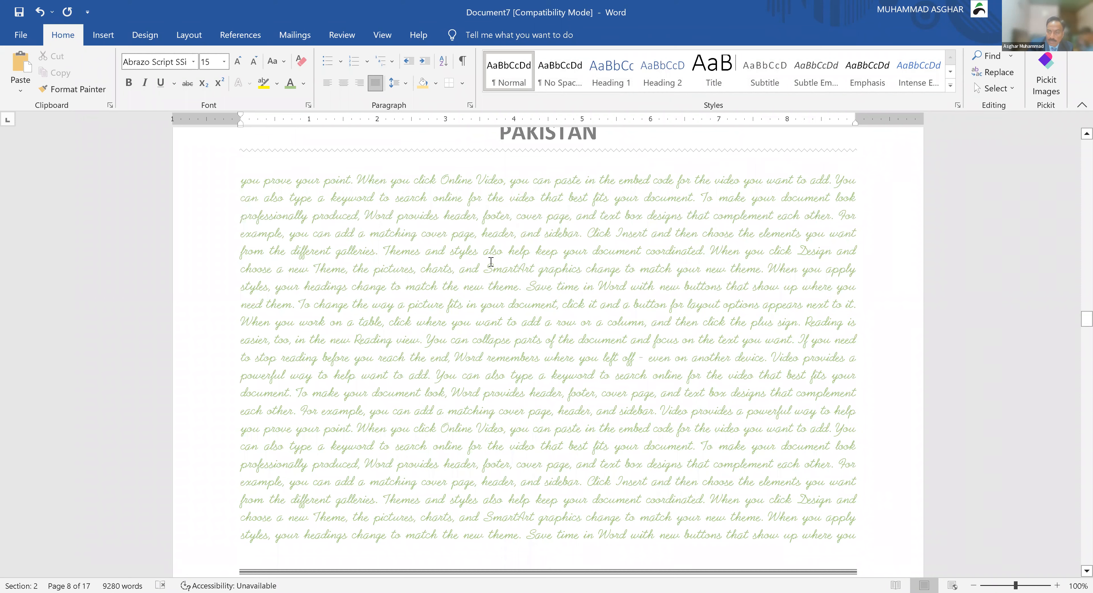
scroll(491, 262, up, 1)
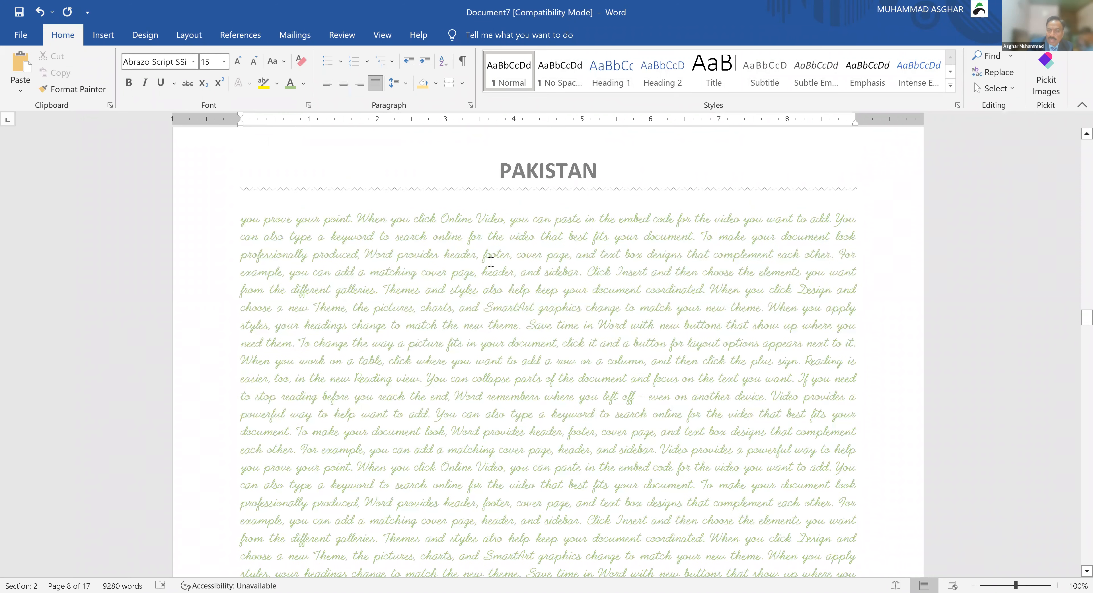
scroll(491, 262, up, 1)
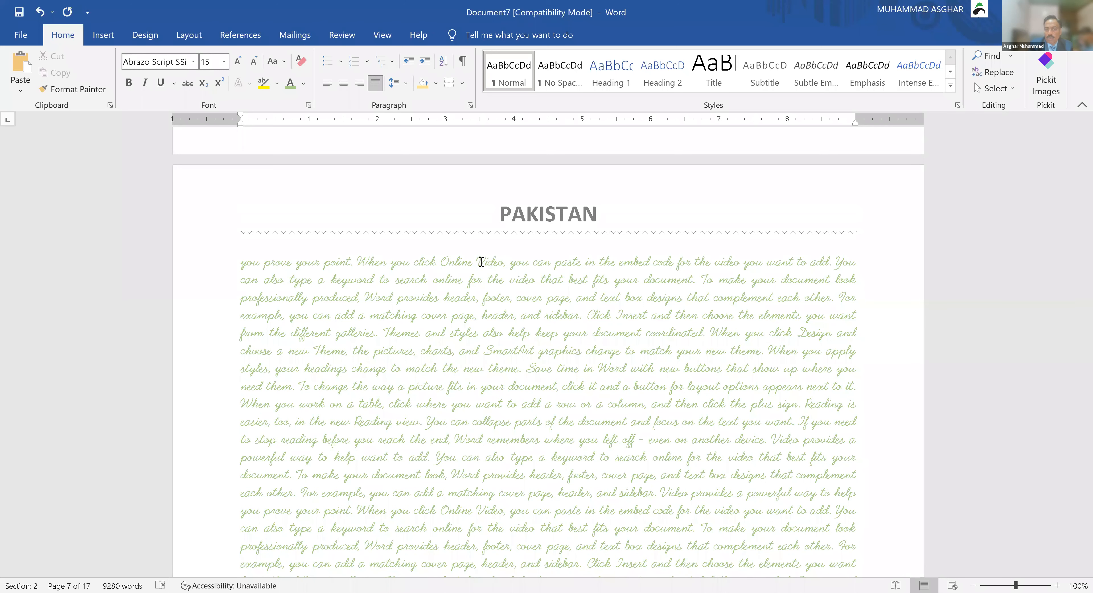
click(290, 276)
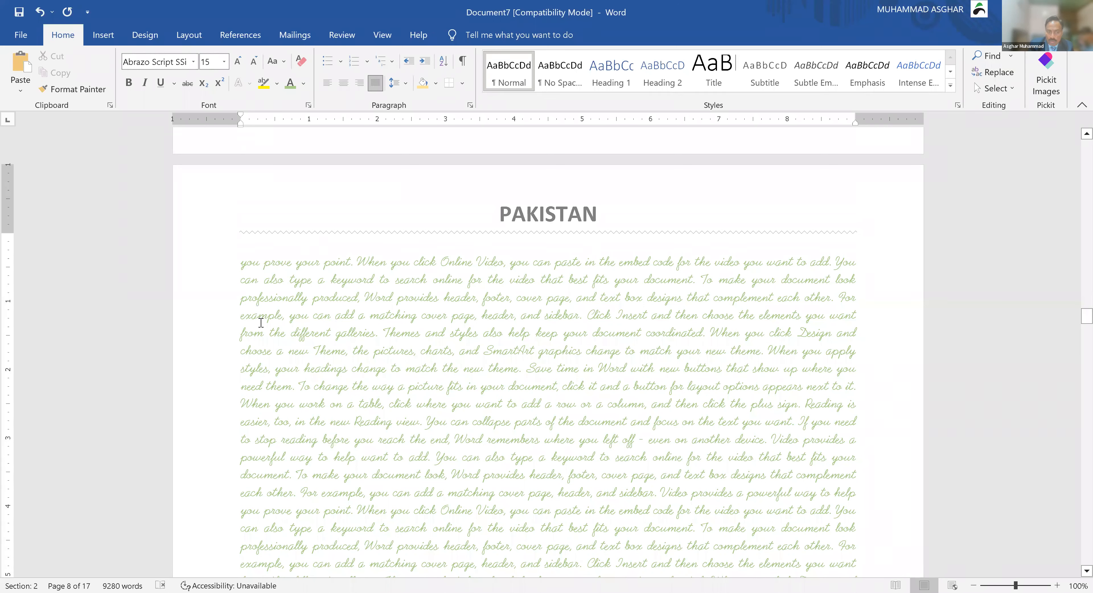
scroll(261, 322, down, 20)
click(381, 321)
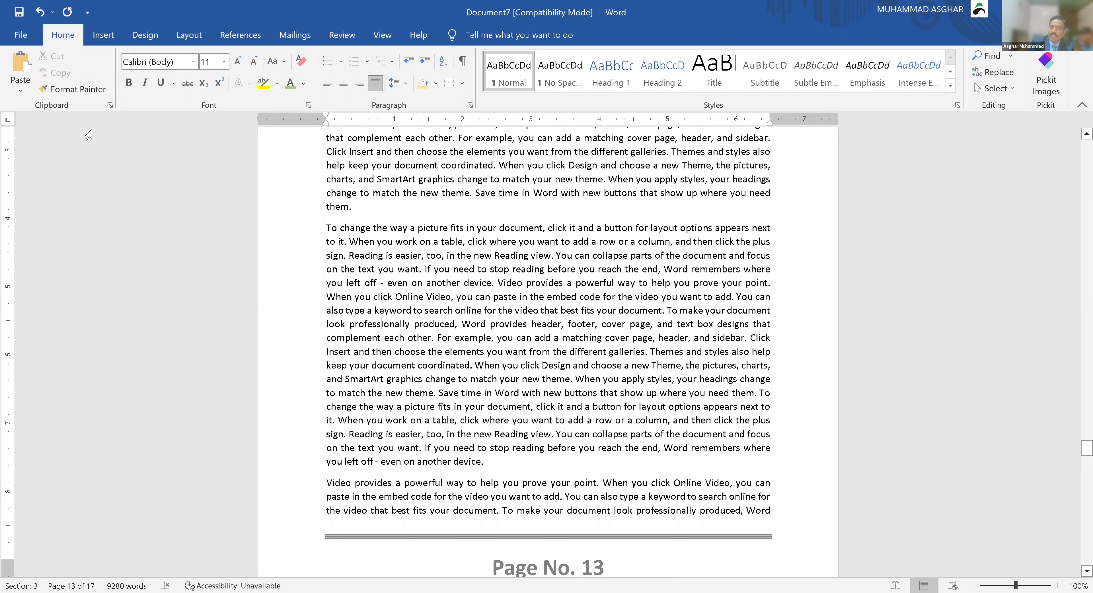
click(96, 40)
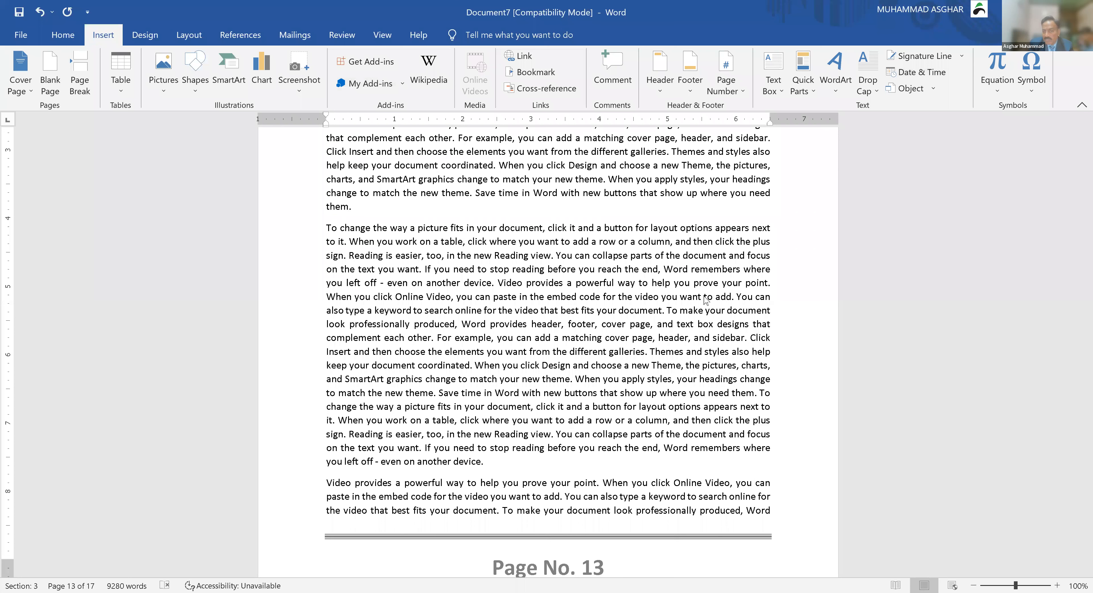
click(661, 91)
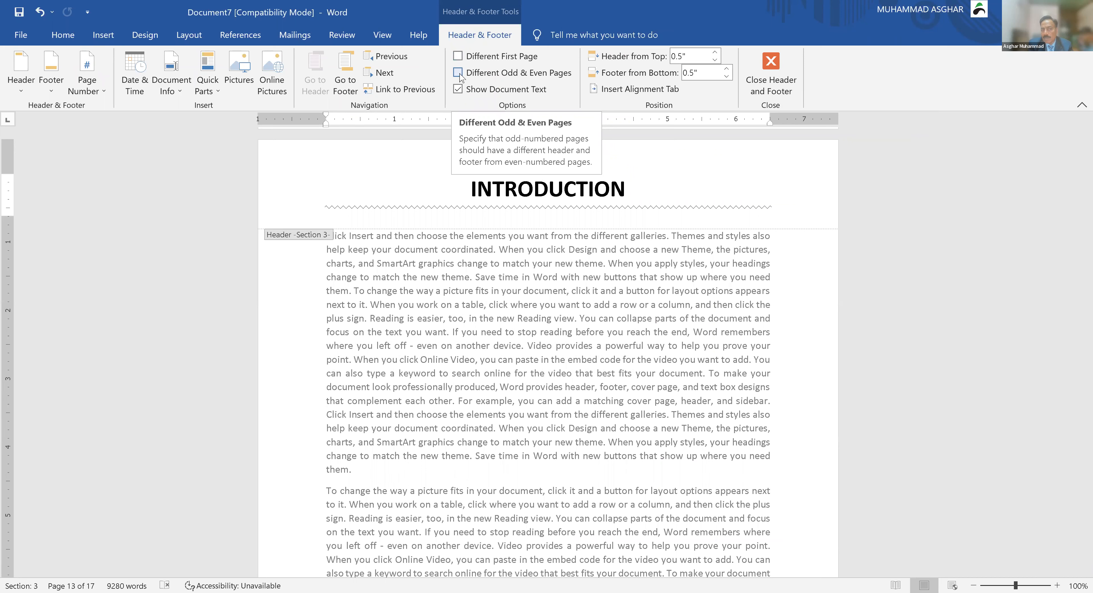
click(460, 73)
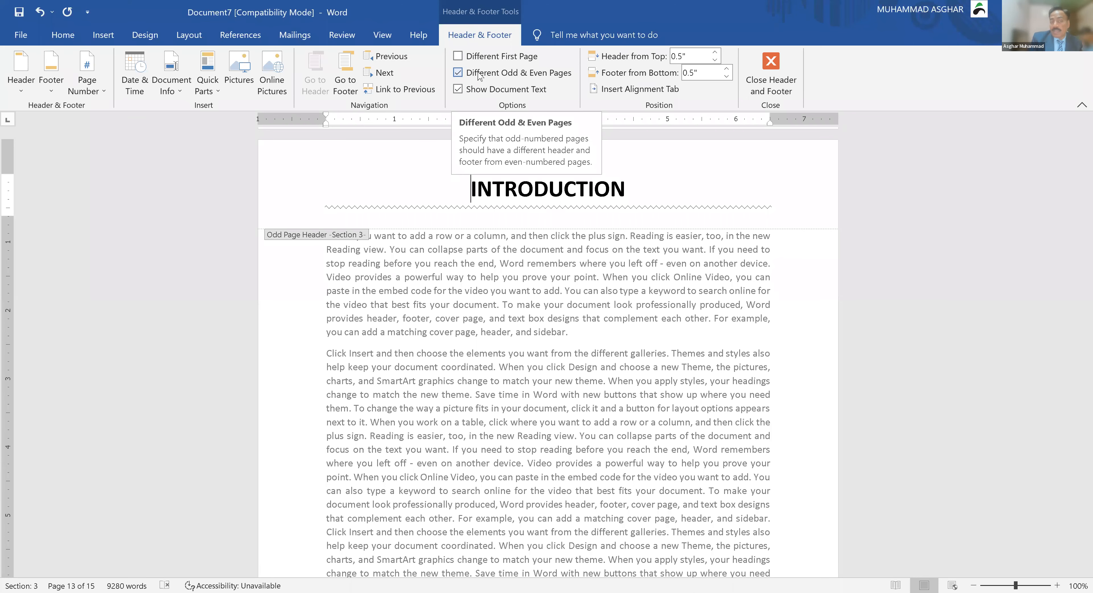
click(512, 59)
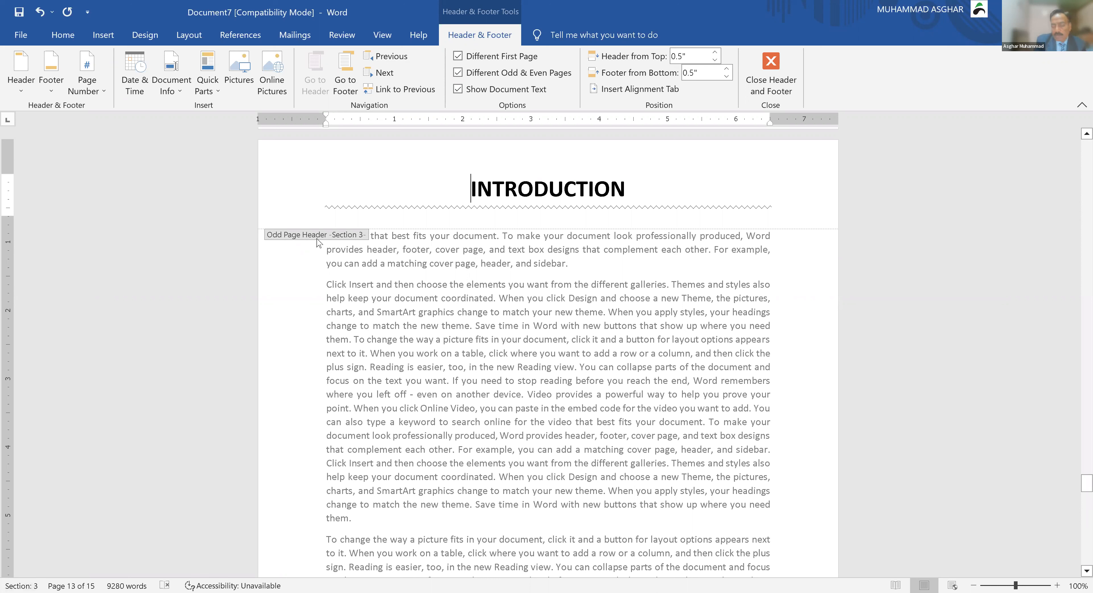
- Prefix the Section 3 odd page header with "ODD - " so it reads "ODD - INTRODUCTION", and left-align it
text(od)
key(BackSpace)
key(BackSpace)
text(ODD)
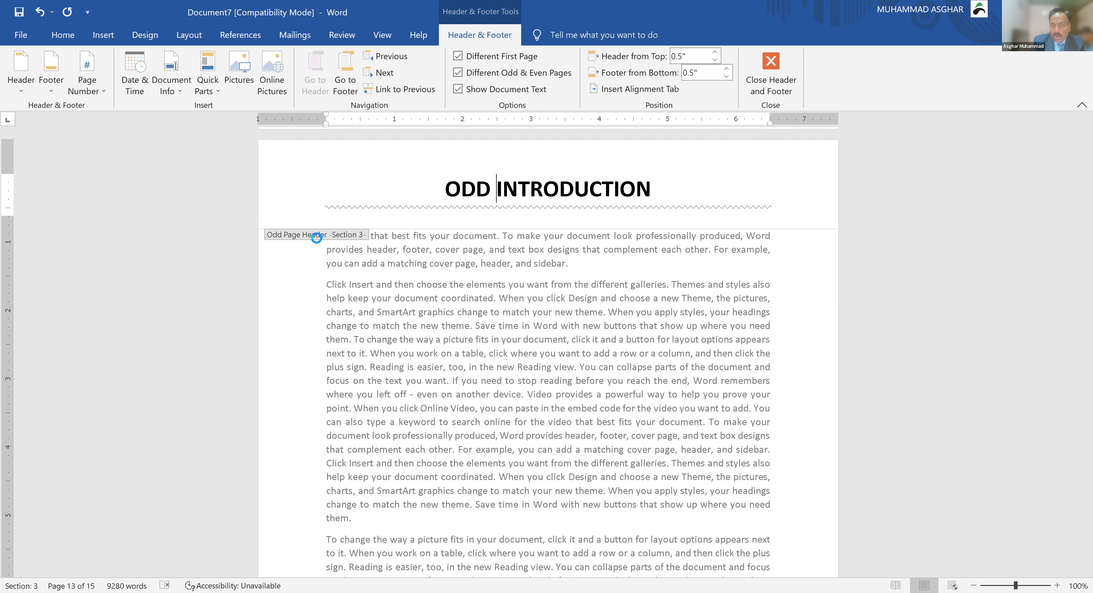
text( -)
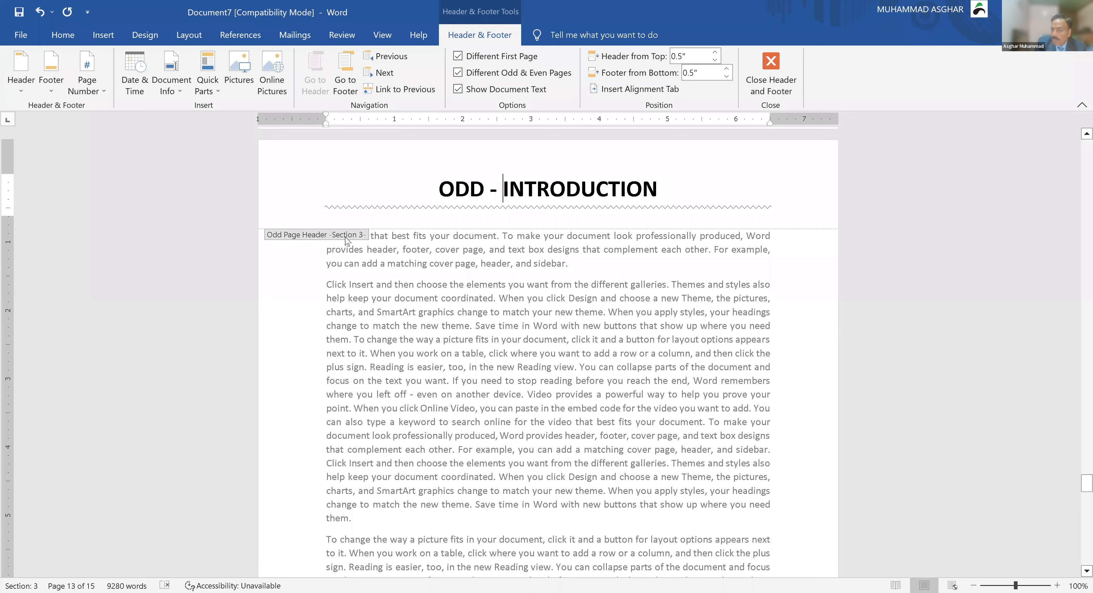
click(555, 185)
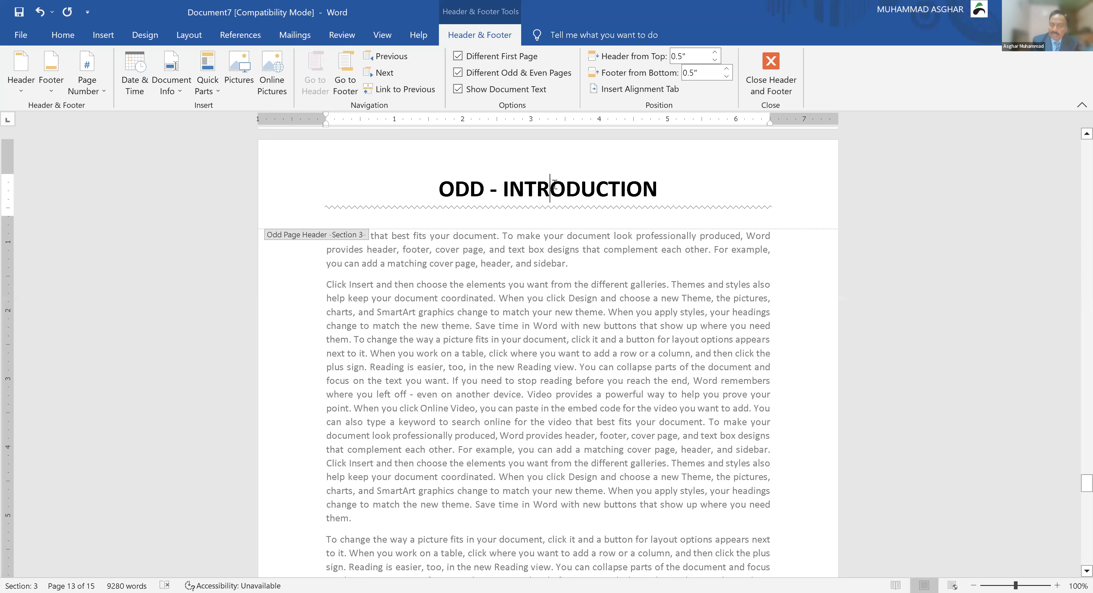
key(ctrl+l)
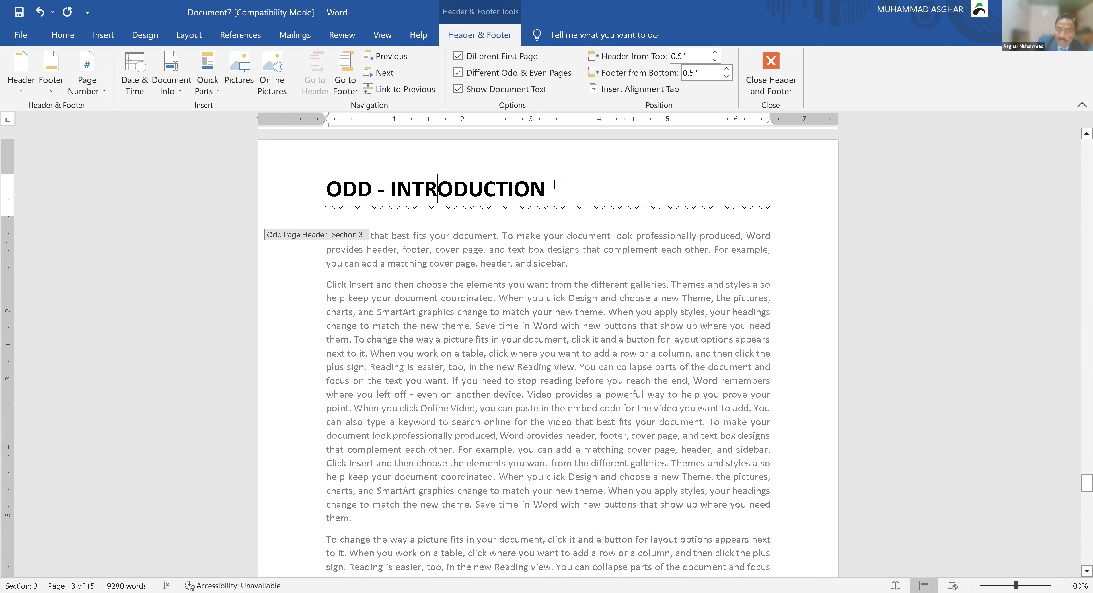
- Enter "Even header" in the empty even page header of Section 3 on page 14
scroll(614, 341, down, 12)
click(584, 344)
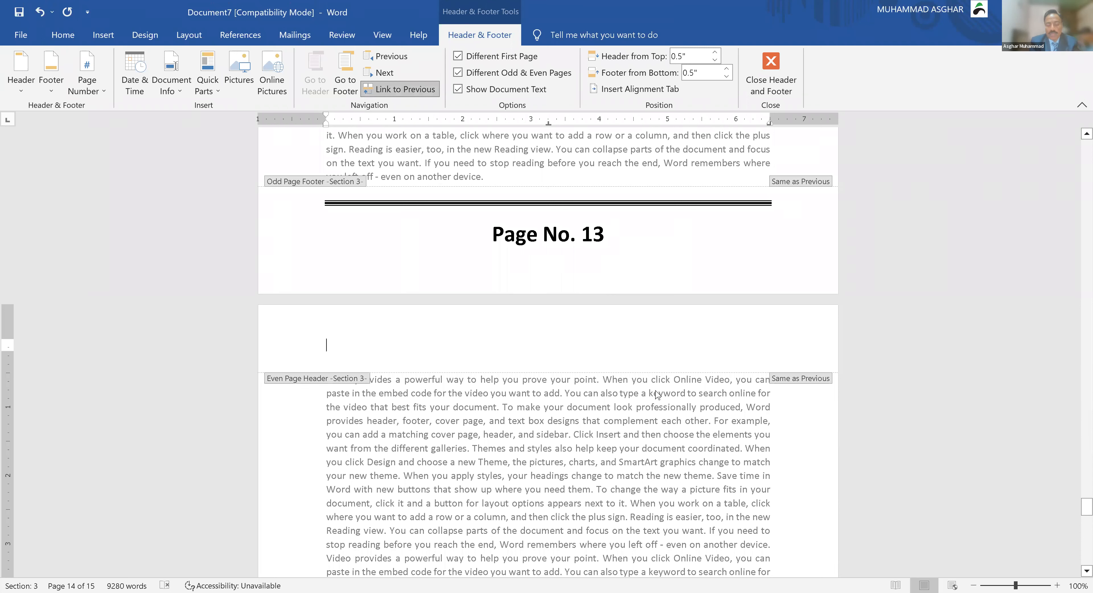
text(e)
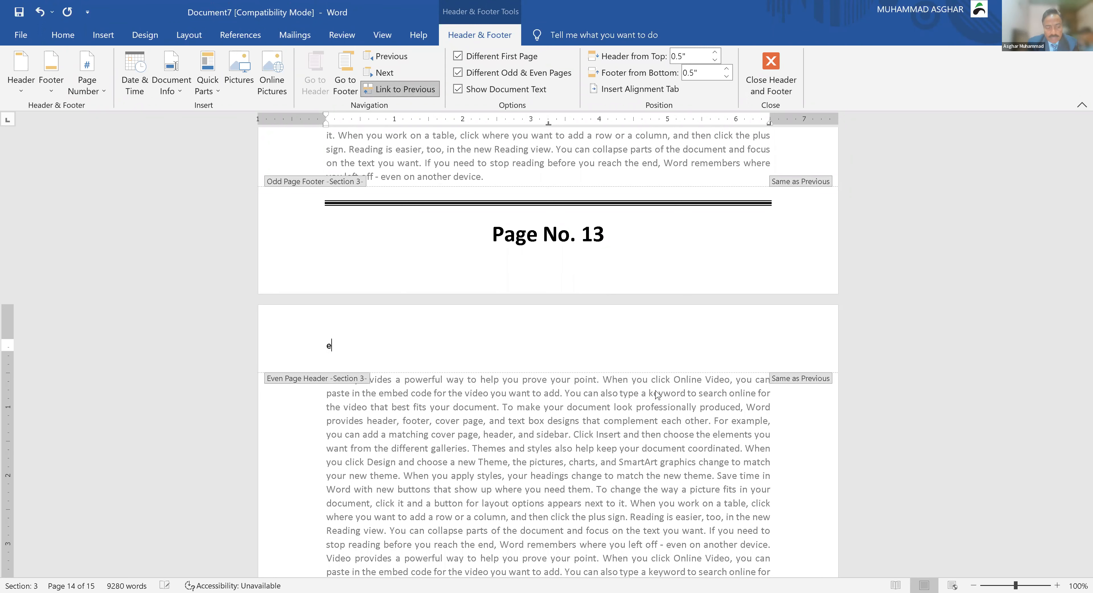
text(ven header)
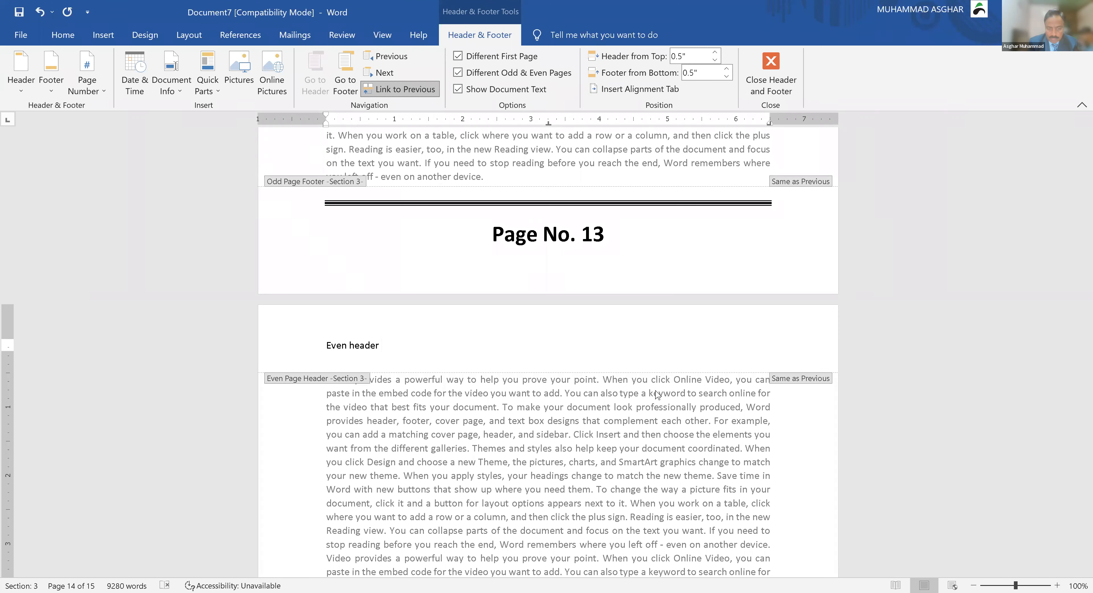
- Right-align the "Even header" text, make it bold and enlarge it to 33 pt
key(ctrl+shift+Left)
key(shift+Left)
key(shift+Left)
key(shift+Left)
key(shift+Left)
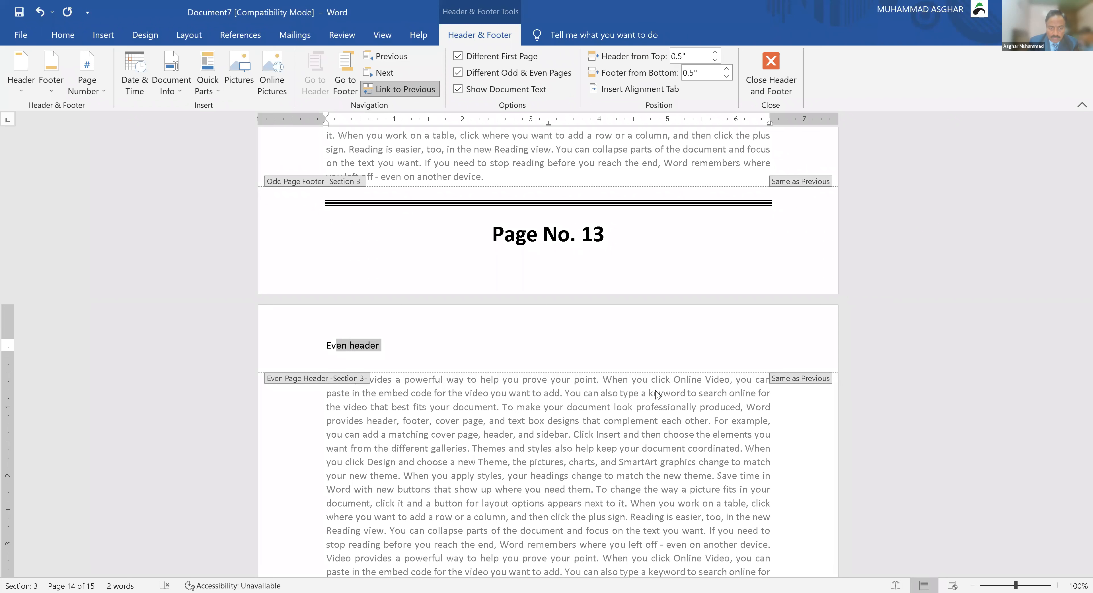
key(ctrl+a)
key(ctrl+r)
key(ctrl+bracketright)
key(ctrl+bracketright)
key(ctrl+bracketright)
key(ctrl+bracketright)
key(ctrl+bracketright)
key(ctrl+bracketright)
key(ctrl+bracketright)
key(ctrl+b)
key(ctrl+bracketright)
key(ctrl+bracketright)
key(ctrl+bracketright)
key(ctrl+bracketright)
key(ctrl+bracketright)
key(ctrl+bracketright)
key(ctrl+bracketright)
key(ctrl+bracketright)
key(ctrl+bracketright)
key(ctrl+bracketright)
key(ctrl+bracketright)
key(ctrl+bracketright)
key(ctrl+bracketright)
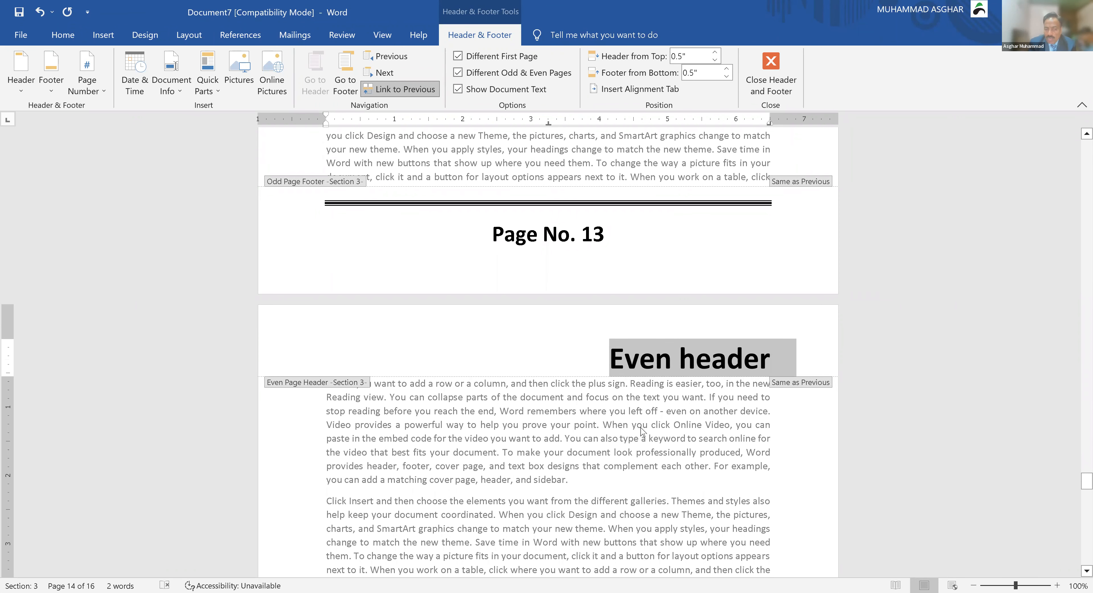
- Examine the odd and even headers in the print preview and inspect the odd page header's text on page 13
key(ctrl+p)
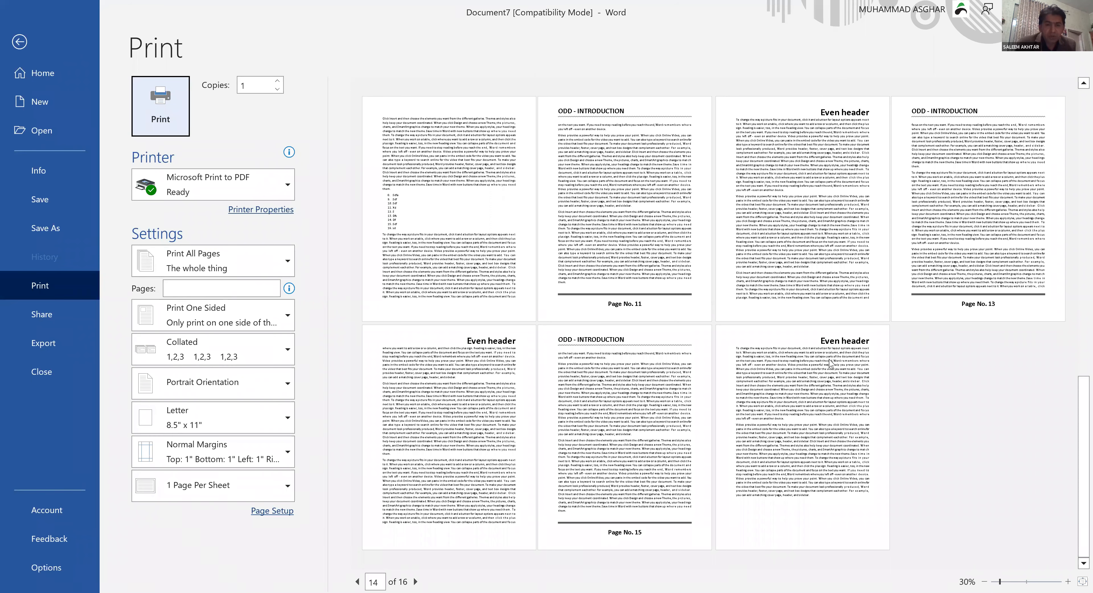
key(Escape)
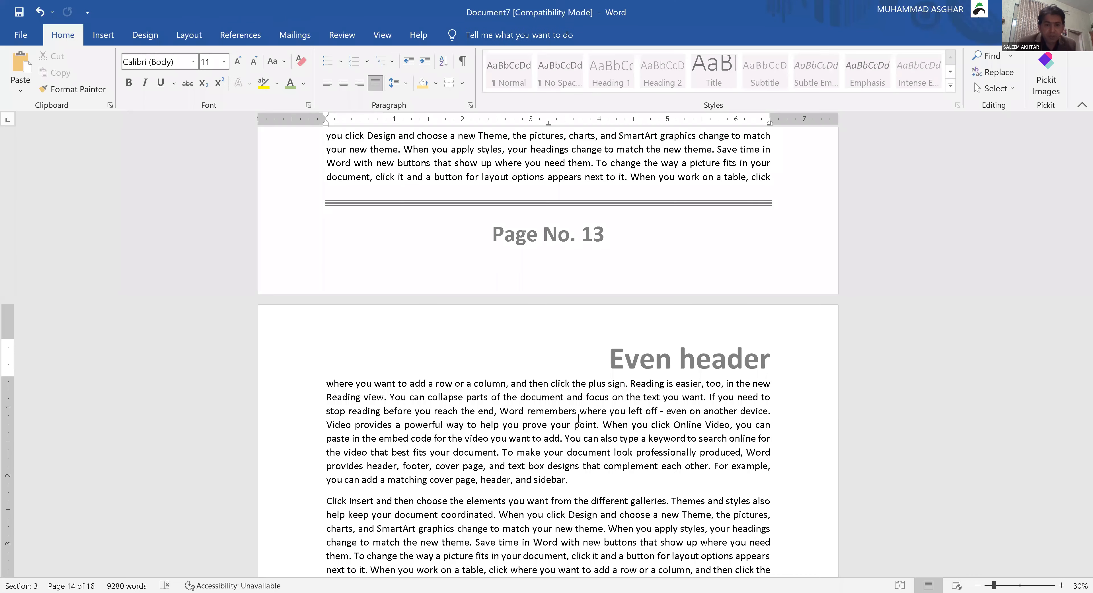
scroll(578, 419, up, 13)
double_click(509, 248)
drag(327, 248, 551, 251)
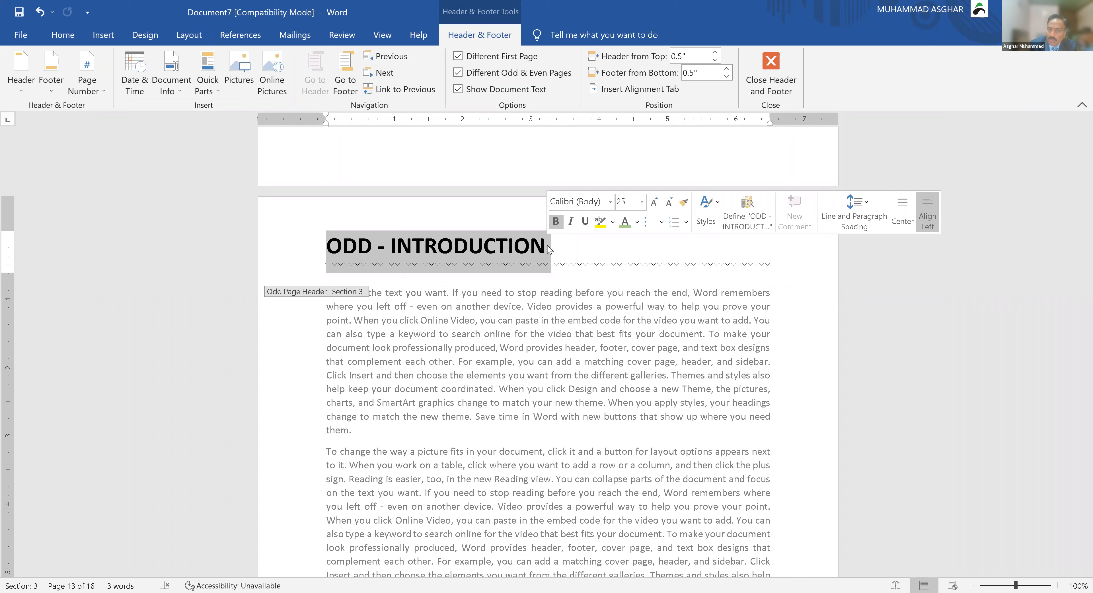
click(588, 261)
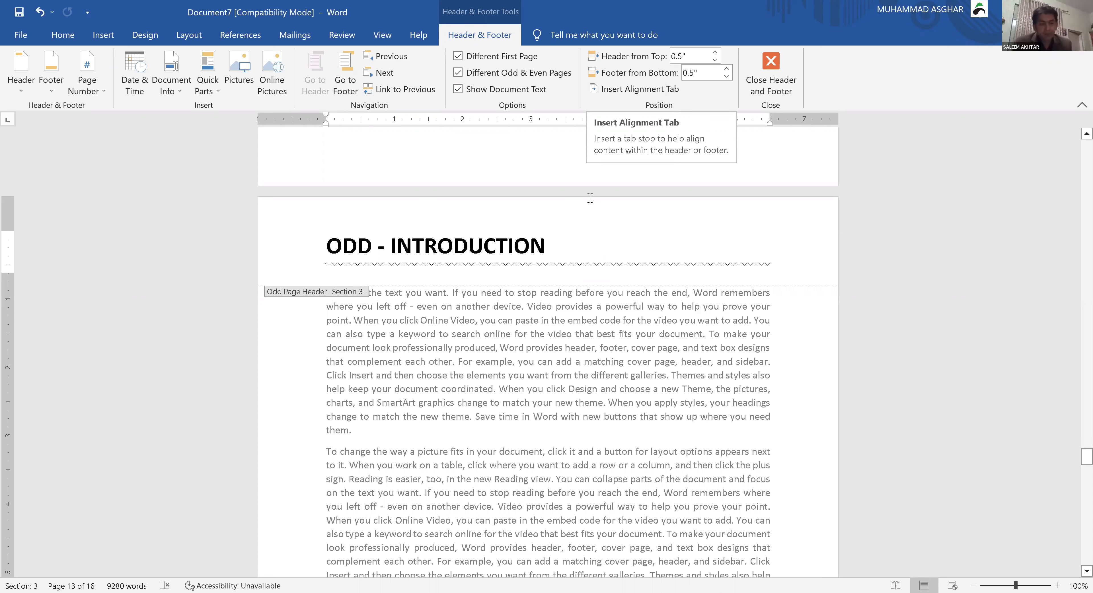
- Add an automatic triple line ("###") beneath the even page header on page 12, and check it in the print preview
scroll(590, 198, up, 12)
click(655, 183)
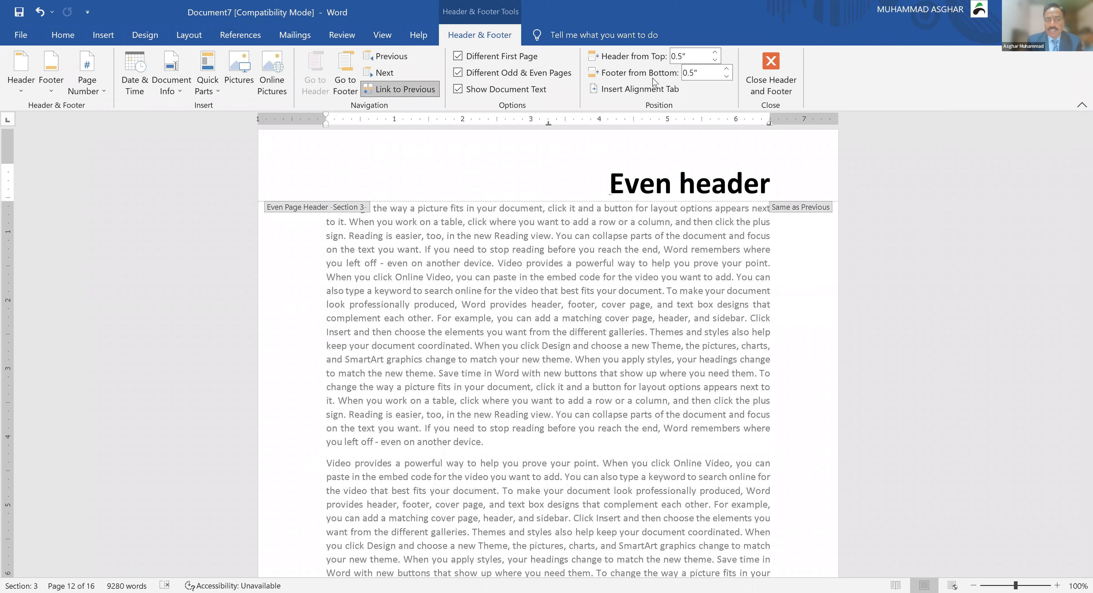
click(774, 180)
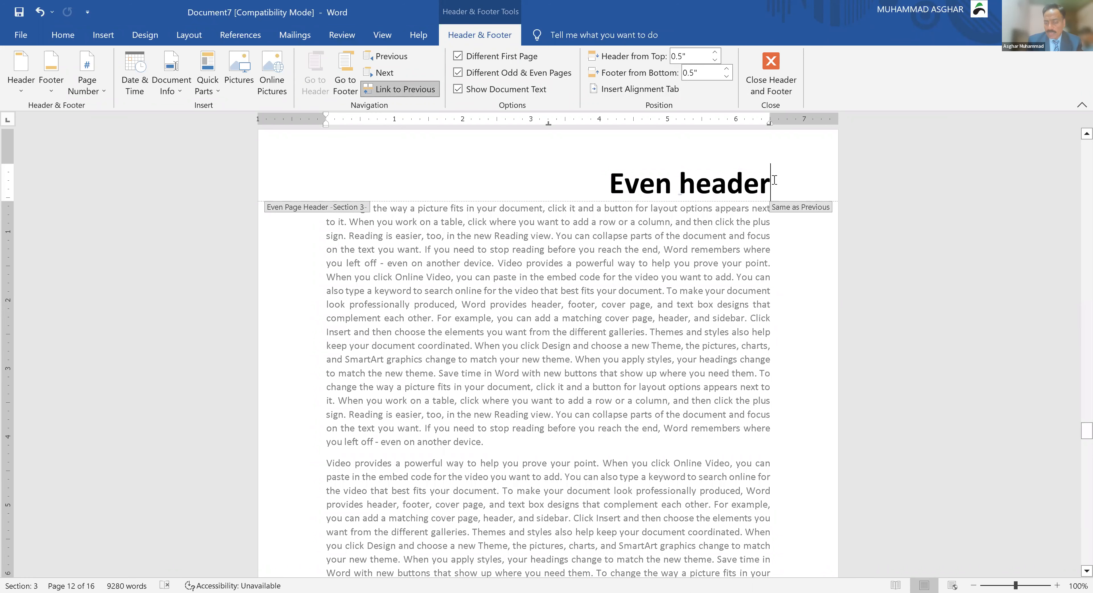
key(Return)
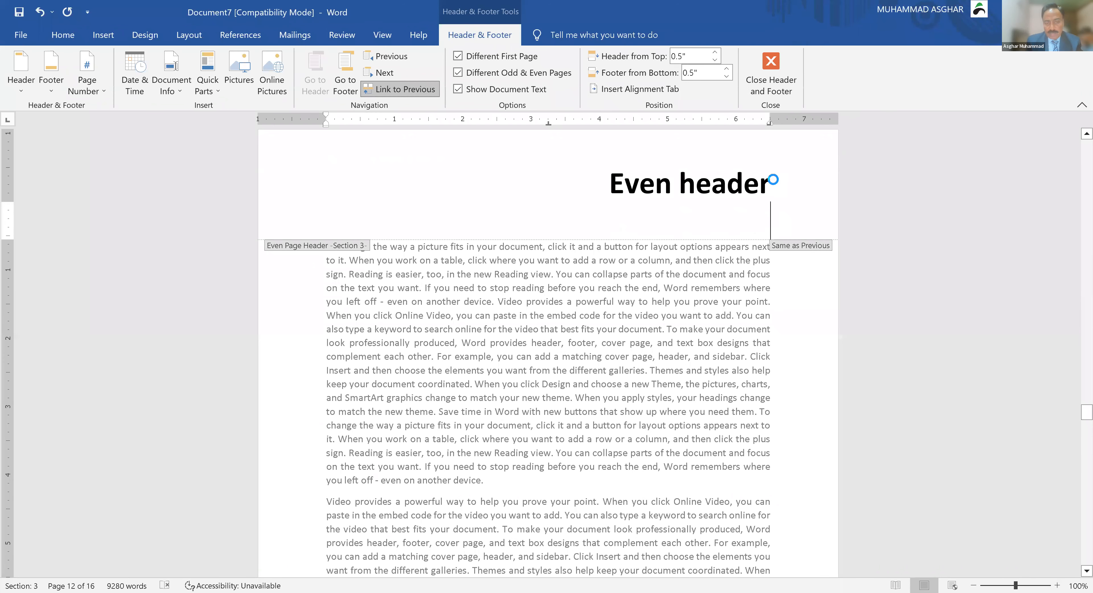
text(###)
key(Return)
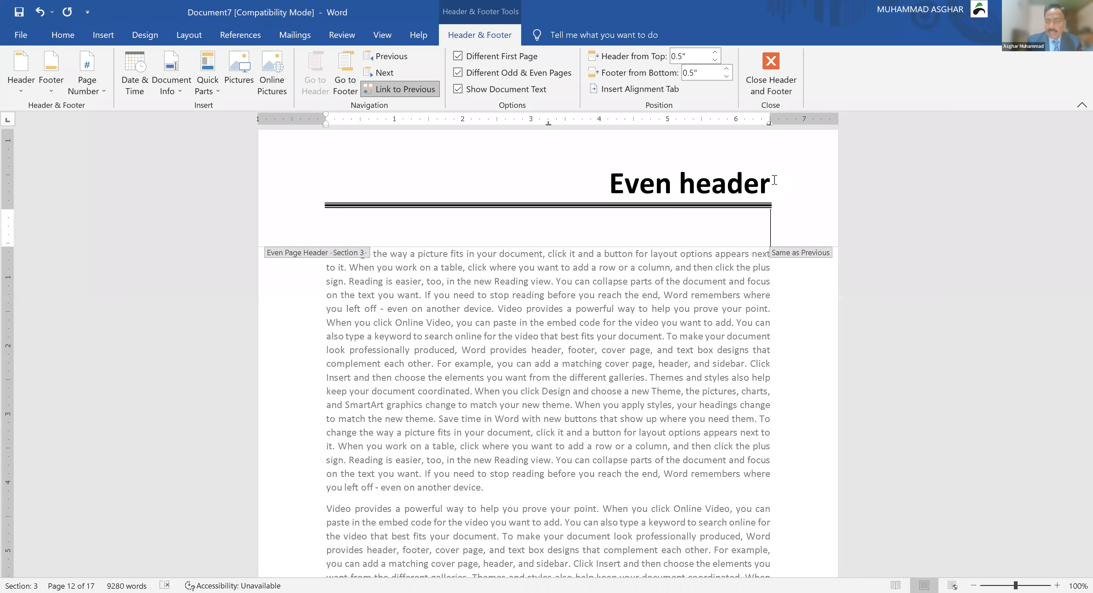
key(Escape)
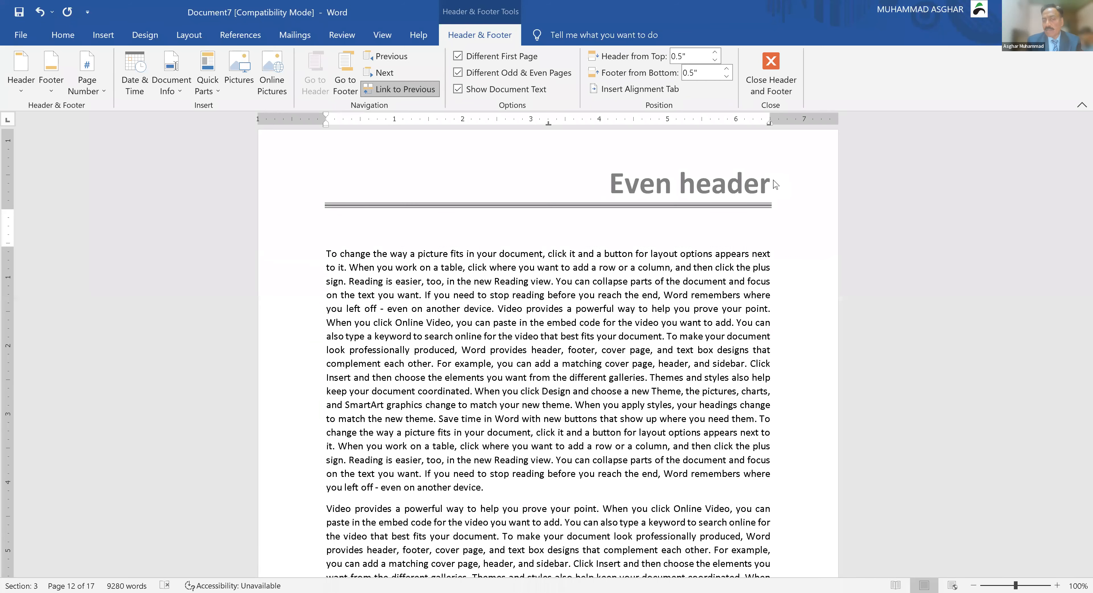
key(ctrl+p)
key(Escape)
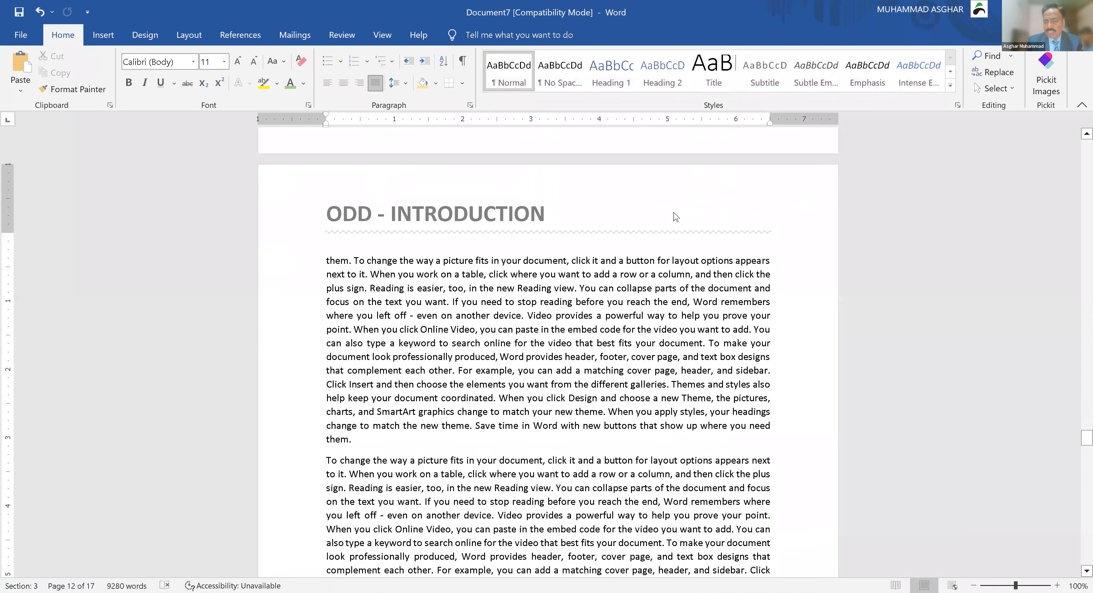
- Change the font of the "Even header" text to Abrazo Script SSi, leave header editing and go to the end of the document
scroll(635, 352, down, 8)
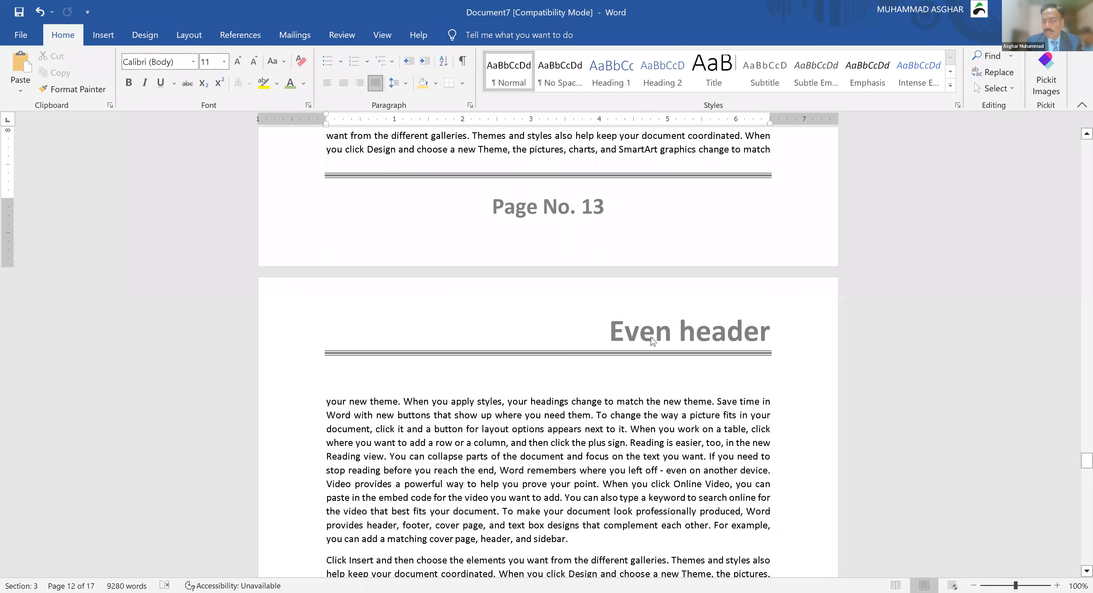
triple_click(652, 341)
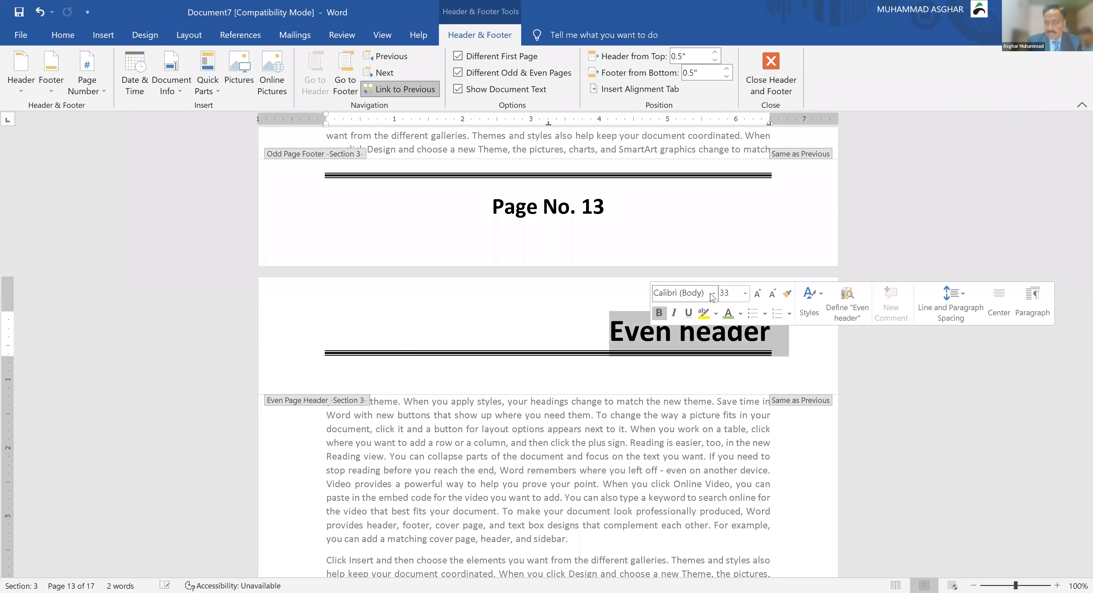
click(714, 293)
click(763, 379)
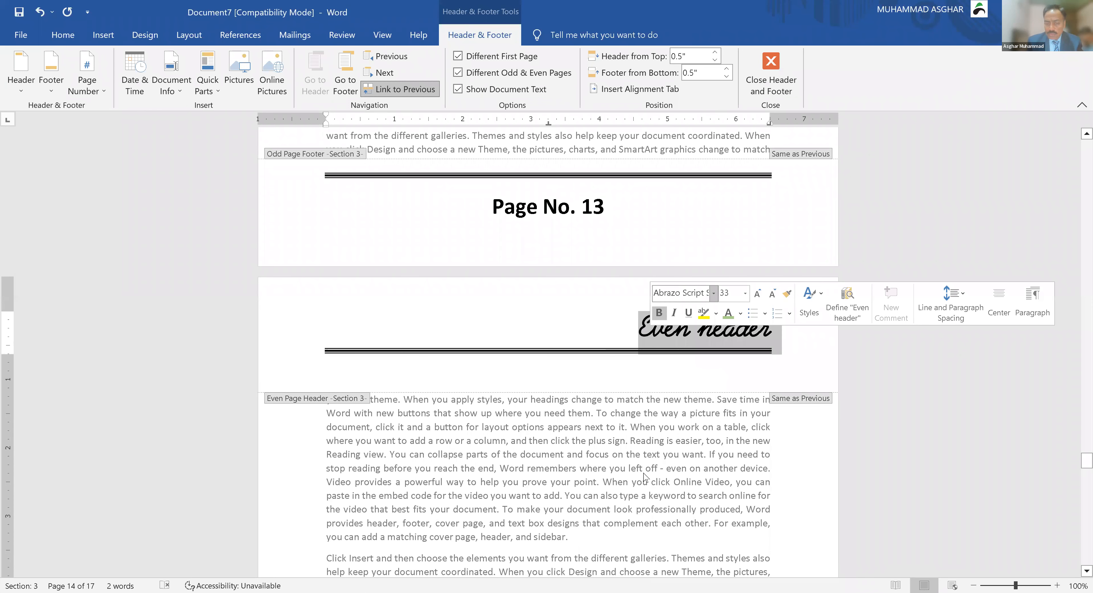
double_click(646, 478)
key(ctrl+End)
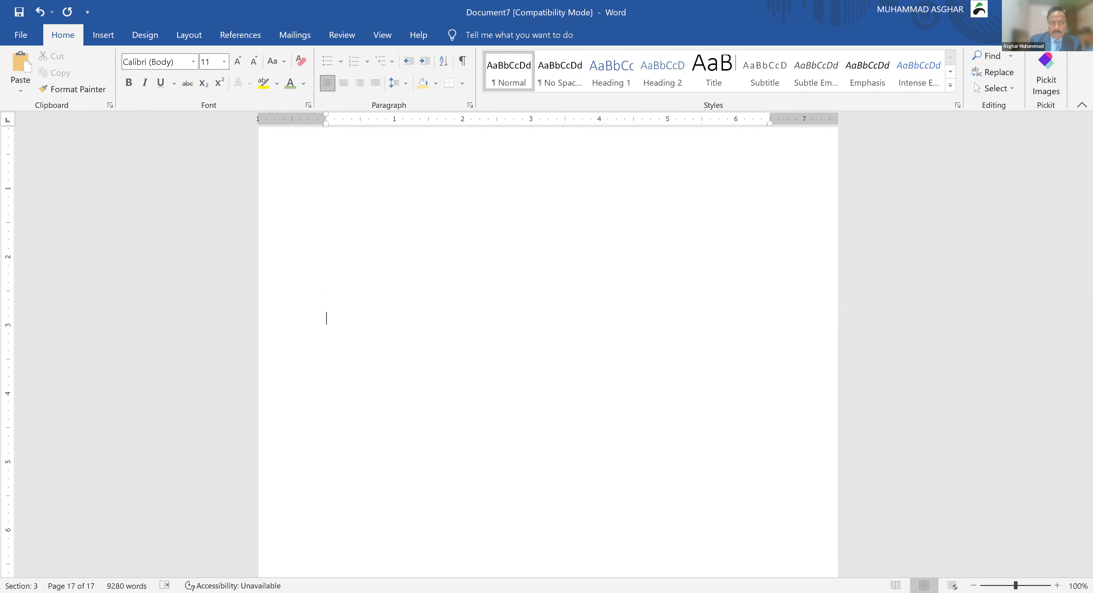